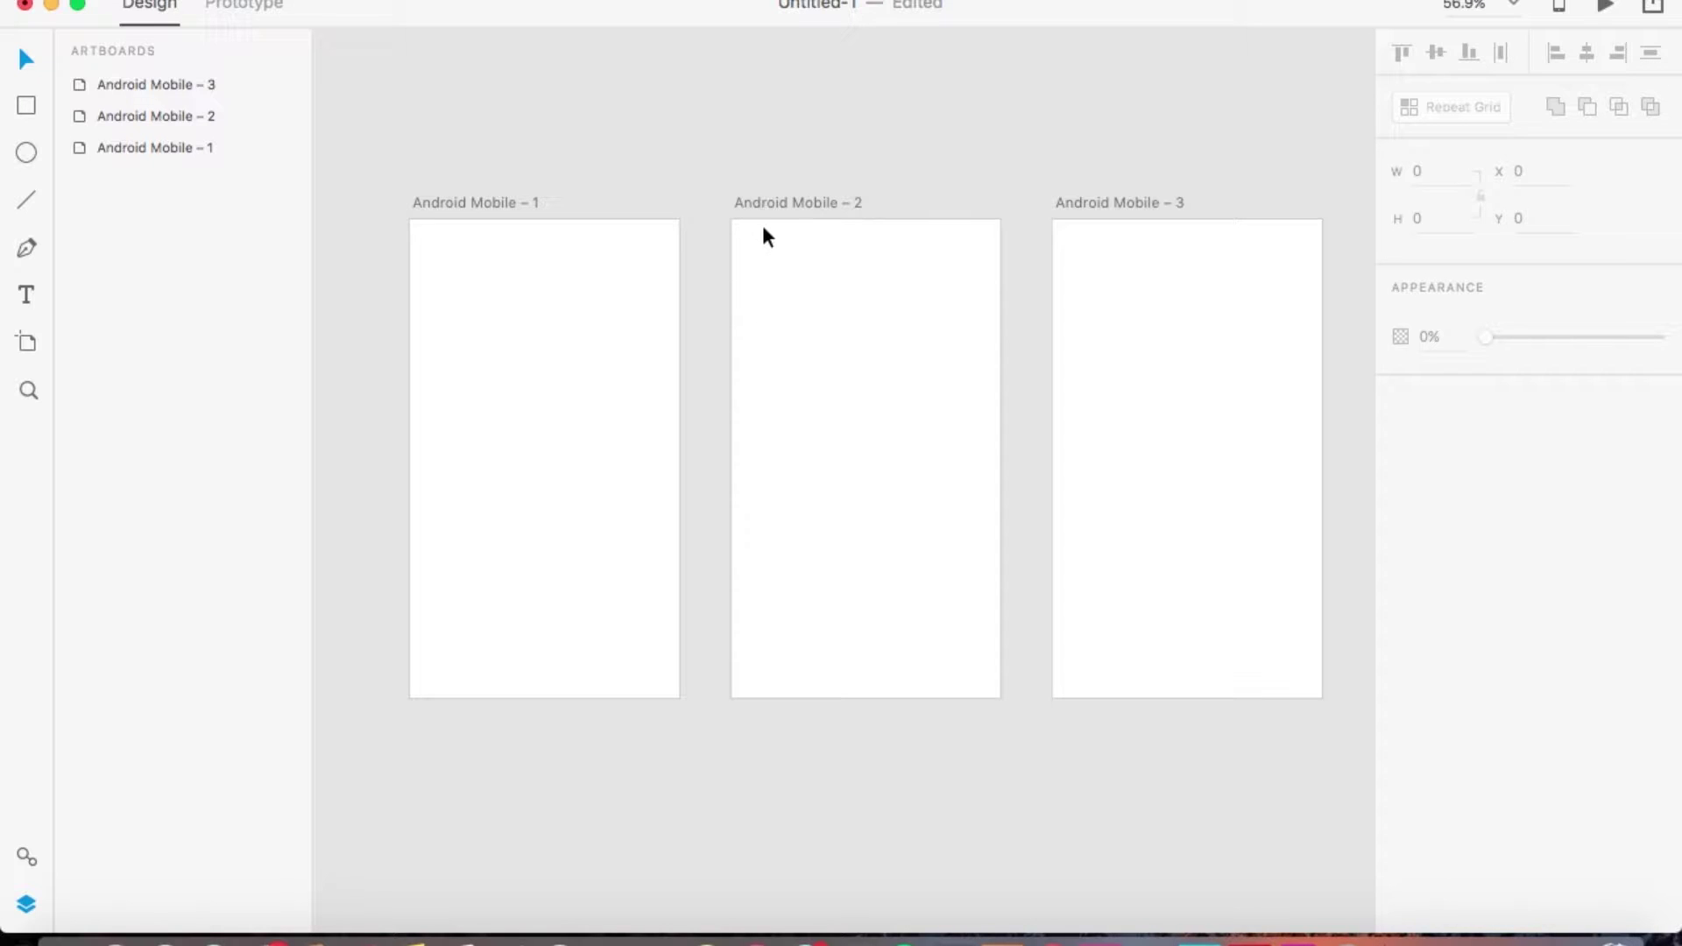
Move the Android Mobile – 2 and Android Mobile – 3 artboards over so all three artboards sit edge to edge
drag(775, 205, 725, 207)
drag(1089, 200, 991, 202)
click(891, 149)
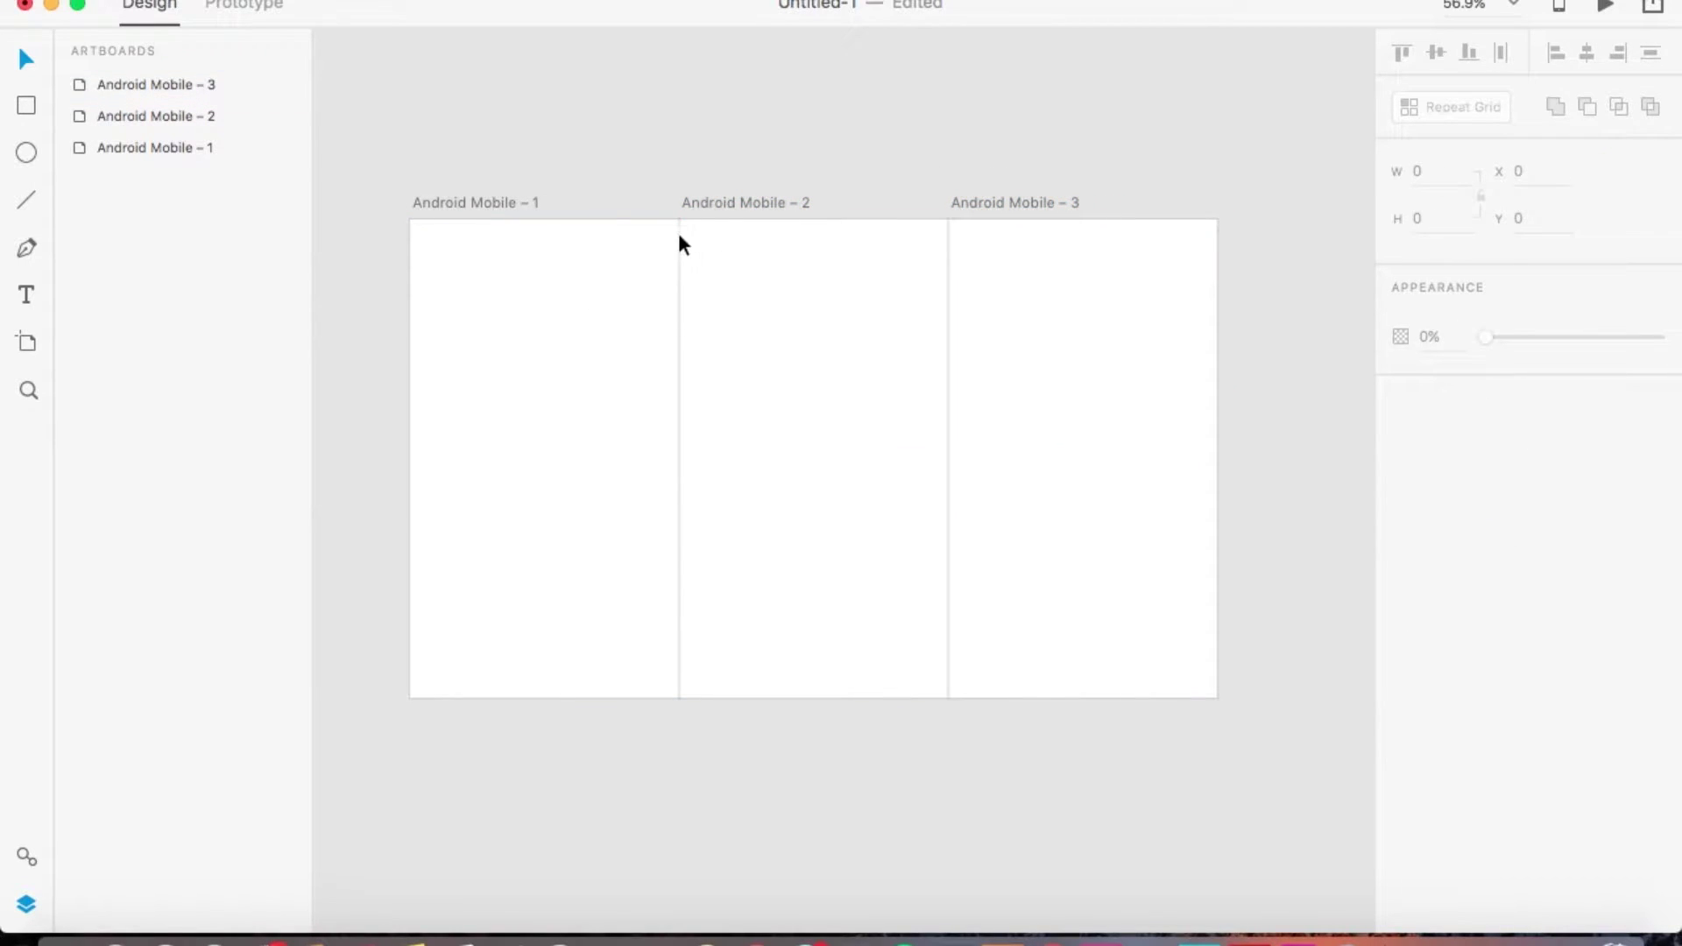
Draw a rectangle about 1081 wide and 270 high across the tops of all three artboards, reaching the third artboard's outer edge
click(26, 105)
mouse_move(411, 221)
mouse_down()
mouse_move(780, 364)
mouse_move(1051, 424)
mouse_move(1217, 422)
mouse_up()
scroll(1235, 338, up, 5)
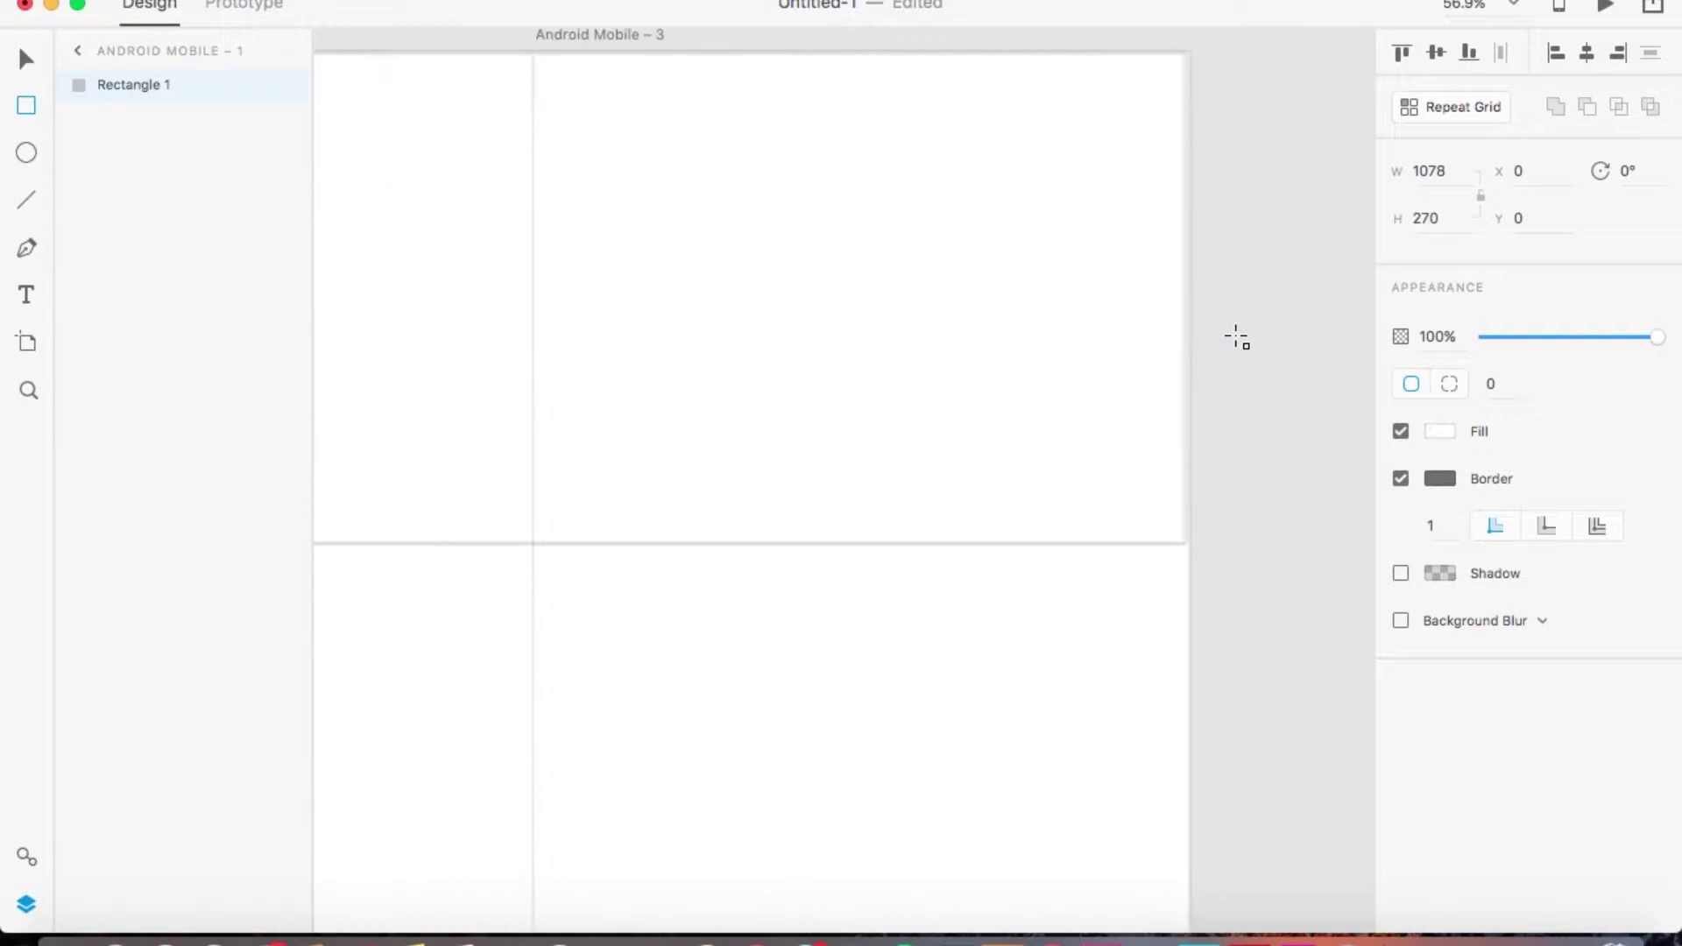
drag(1180, 301, 1185, 297)
Remove the wide rectangle's border and set its height to 250
click(1400, 478)
click(1450, 216)
text(250)
key(Return)
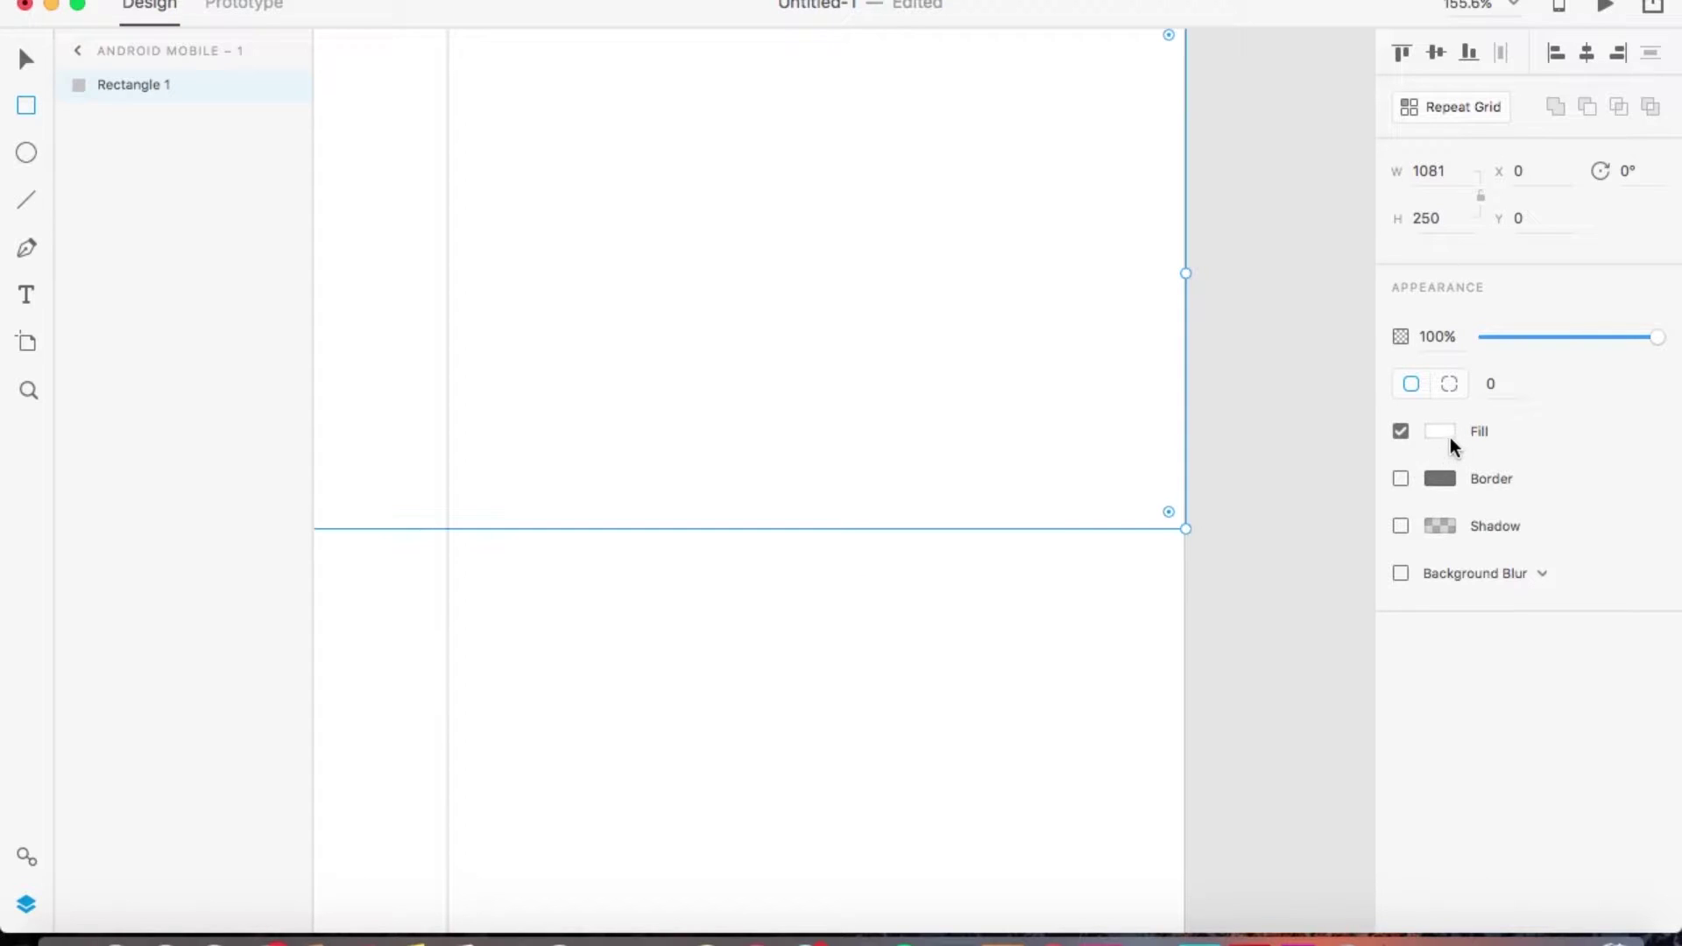
Give the wide rectangle a gradient fill running diagonally from its upper-left corner to its lower-right corner
click(1440, 431)
click(1210, 262)
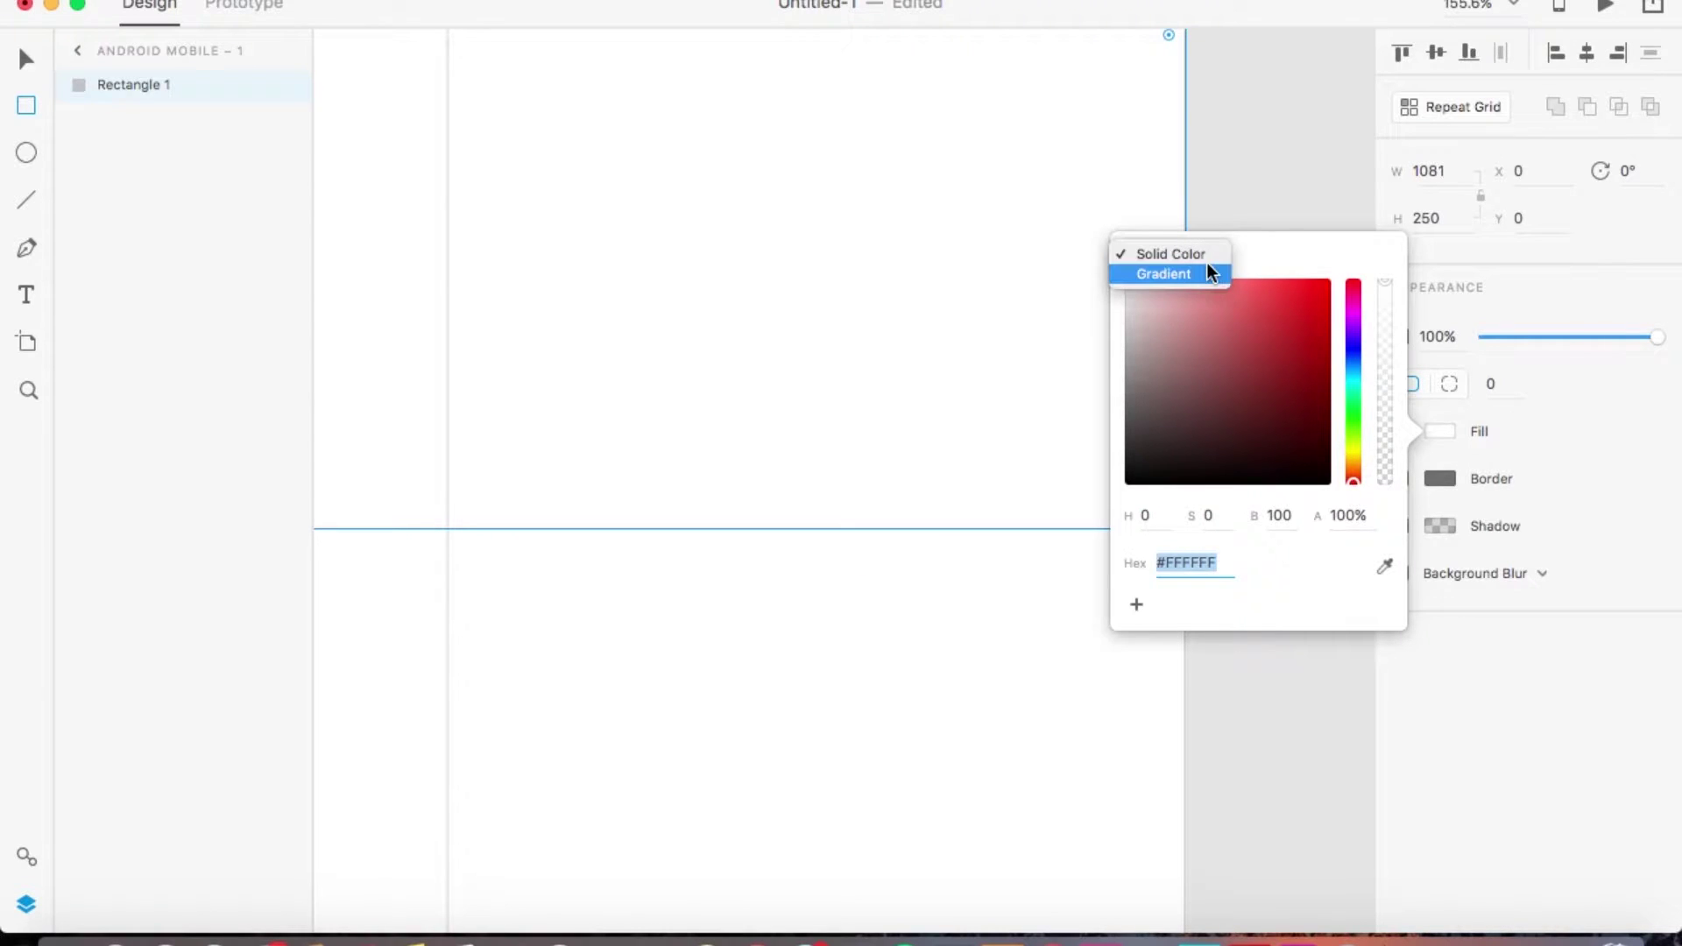
click(1179, 274)
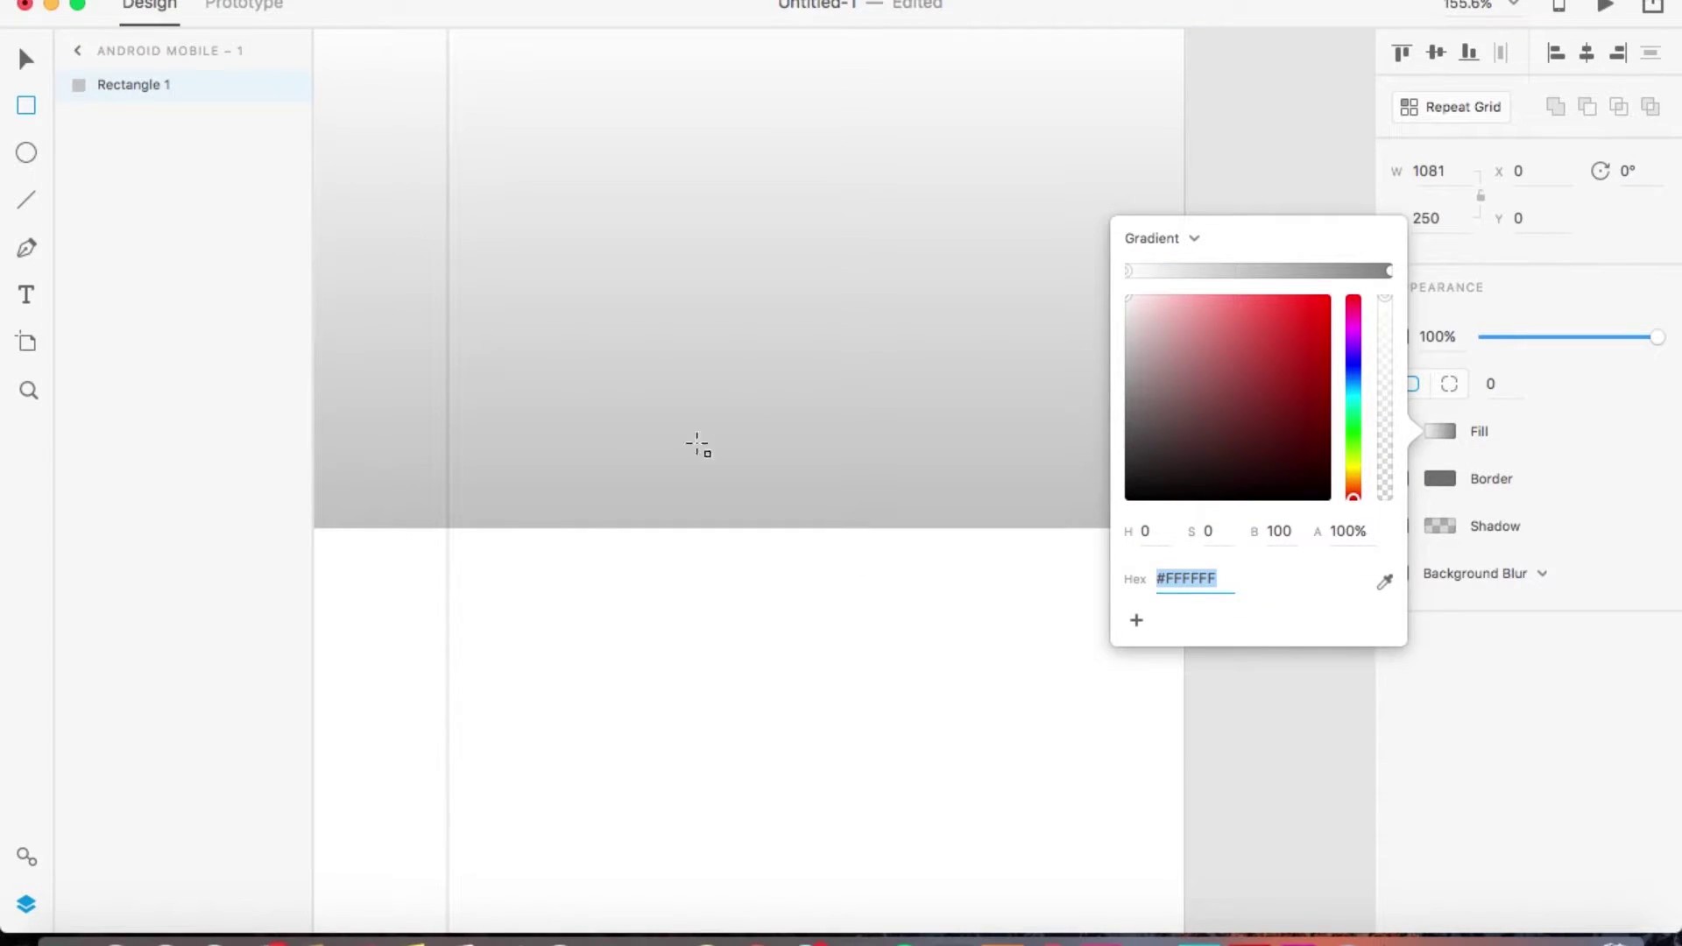
scroll(734, 445, down, 8)
drag(665, 296, 400, 296)
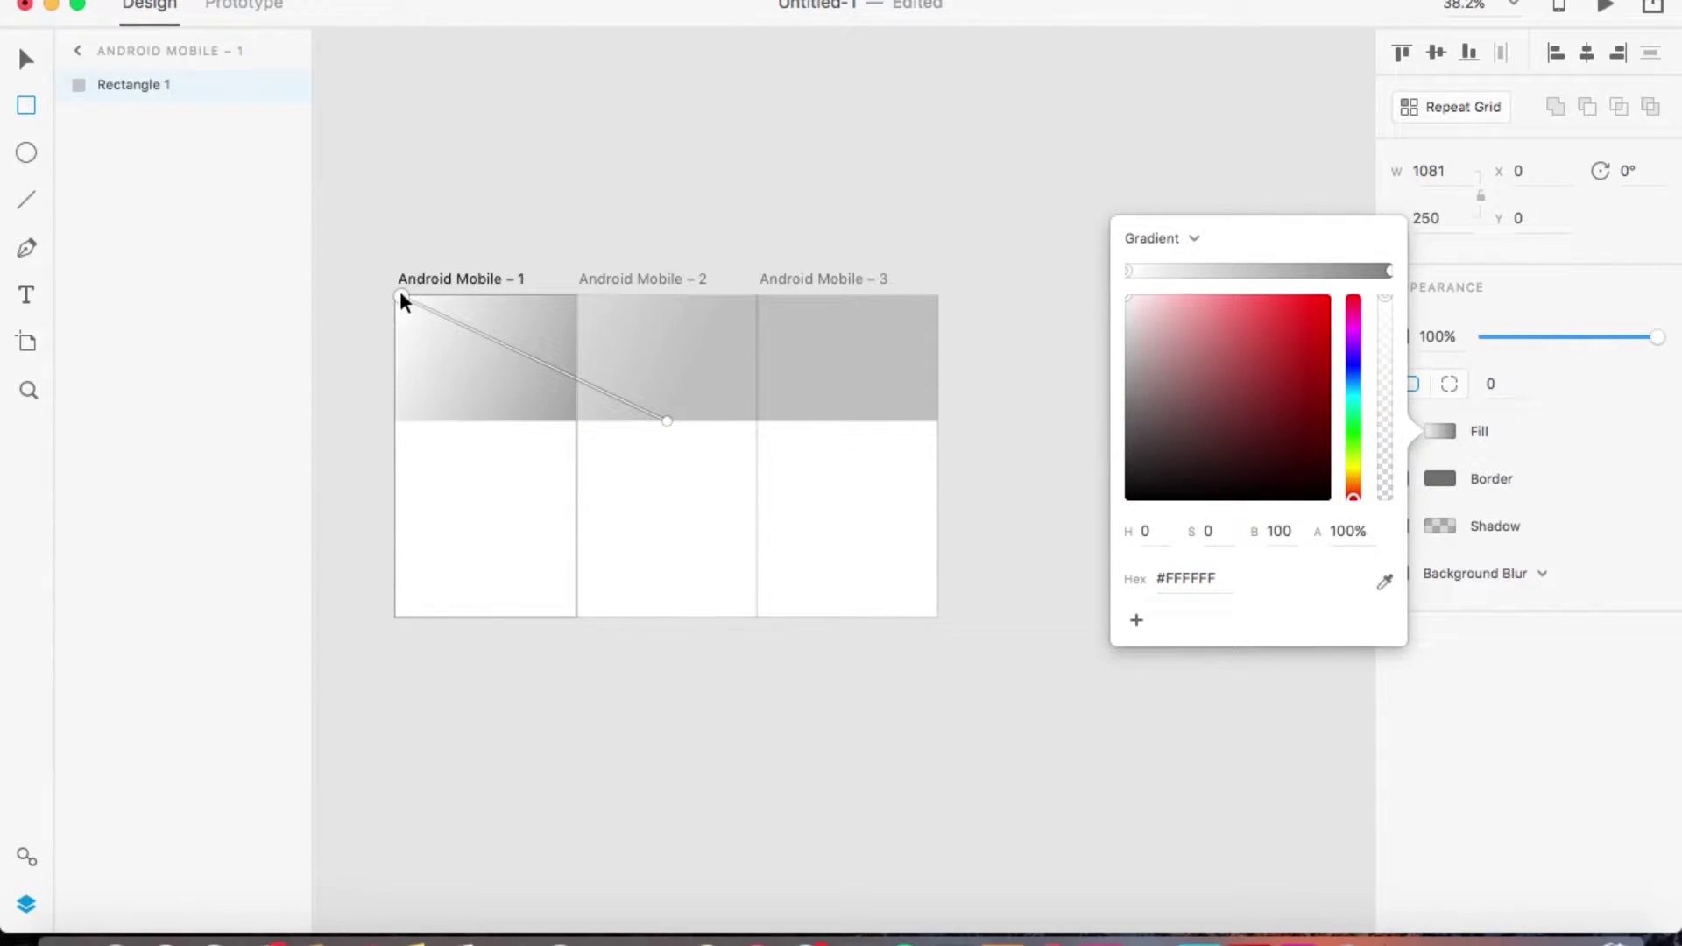
drag(667, 421, 938, 419)
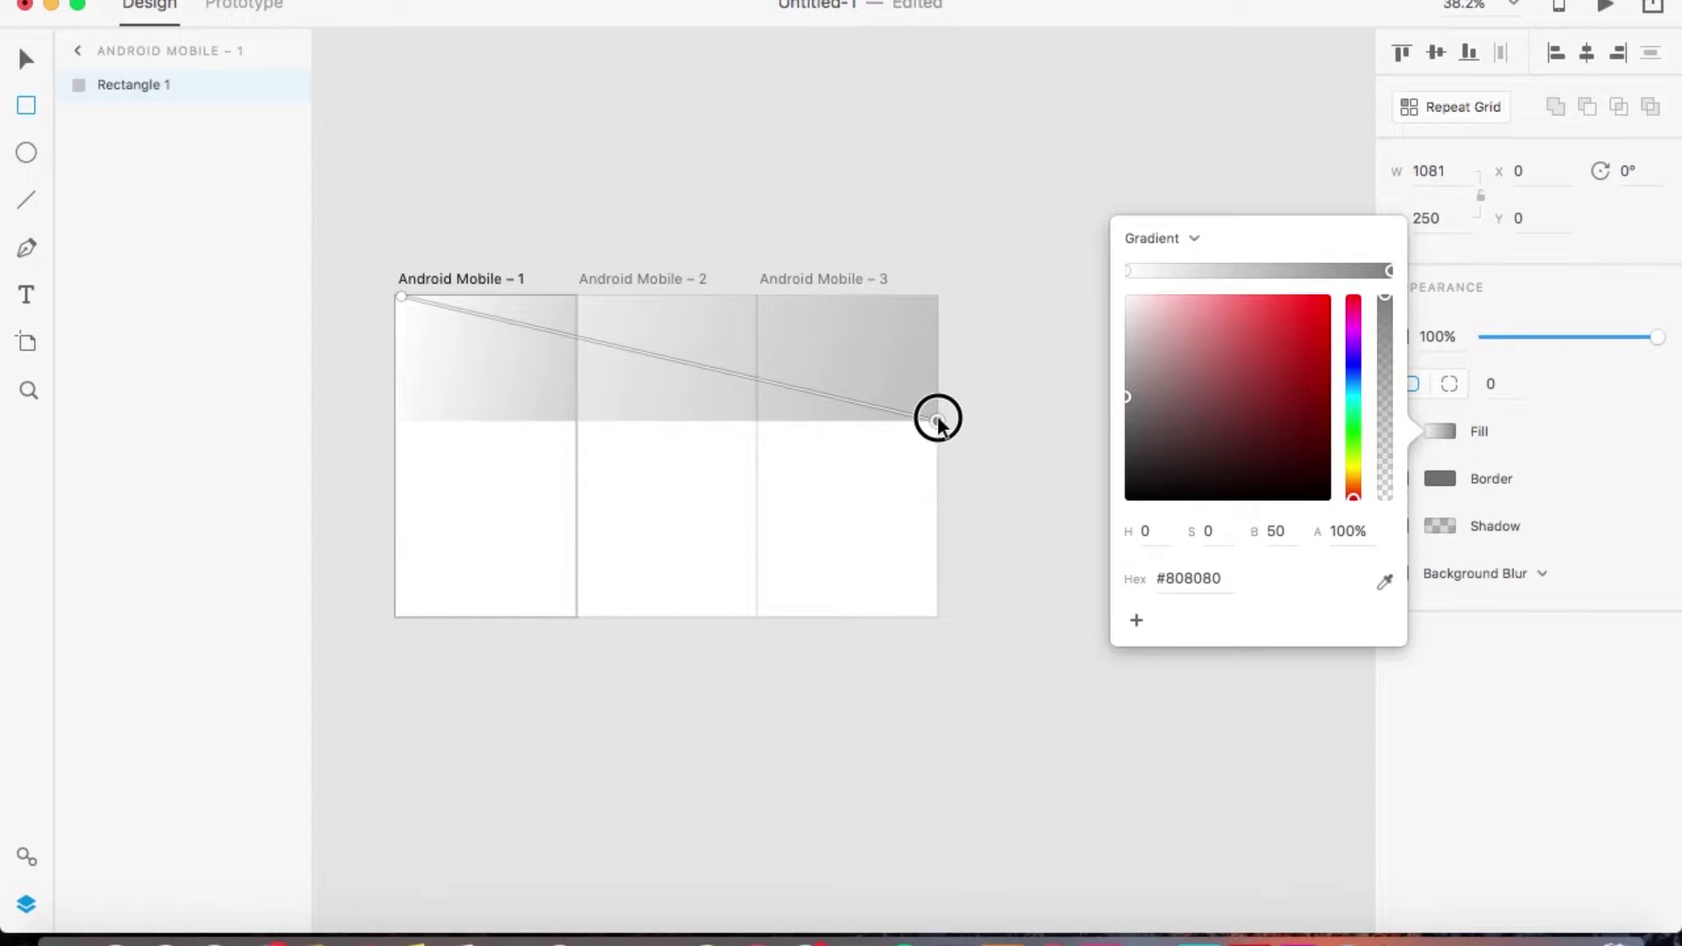
Color the gradient's starting stop yellow #FFC503 and its ending stop dark red
click(1126, 271)
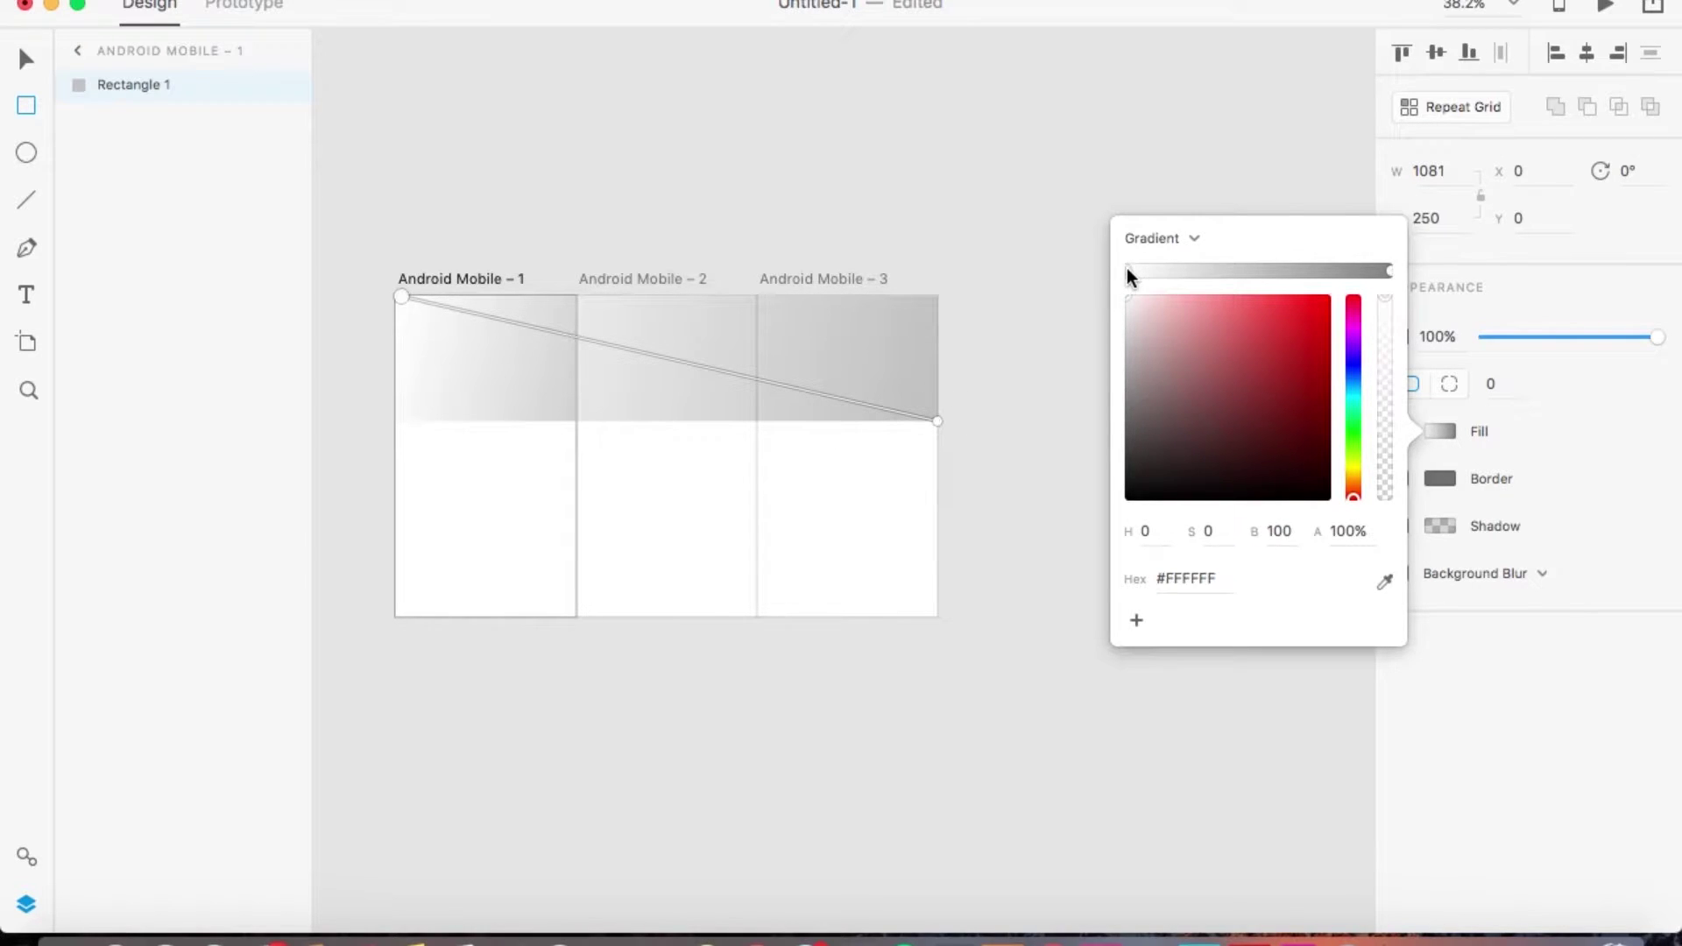
drag(1351, 461, 1354, 473)
drag(1318, 351, 1329, 286)
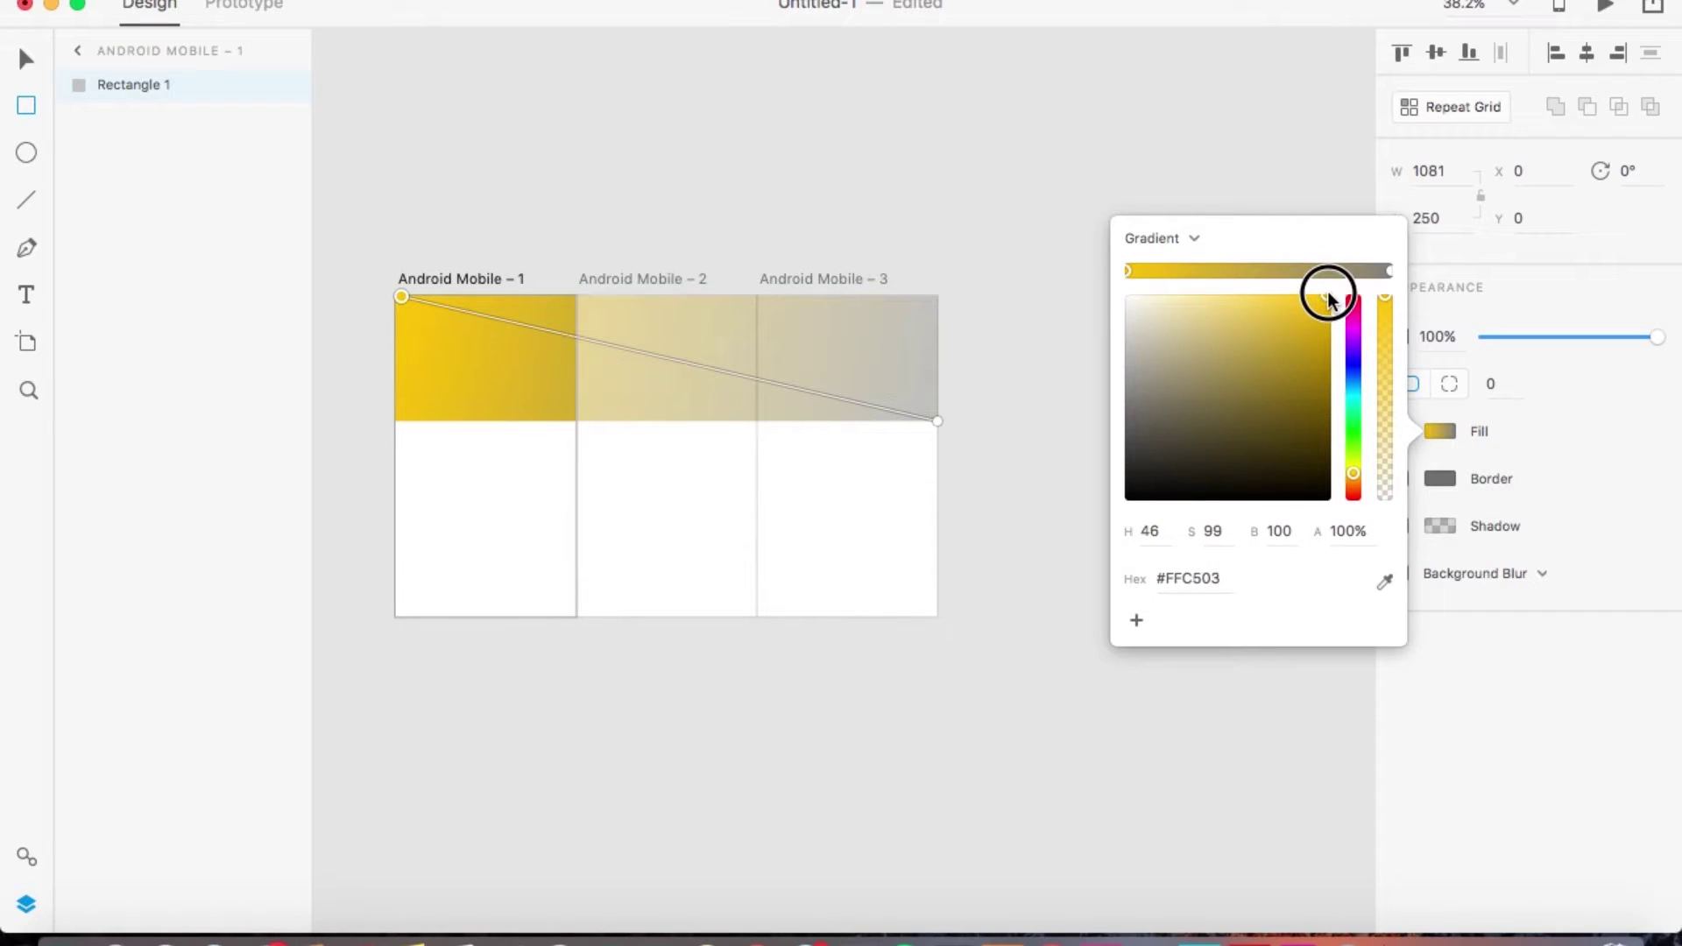
click(1389, 270)
click(1328, 334)
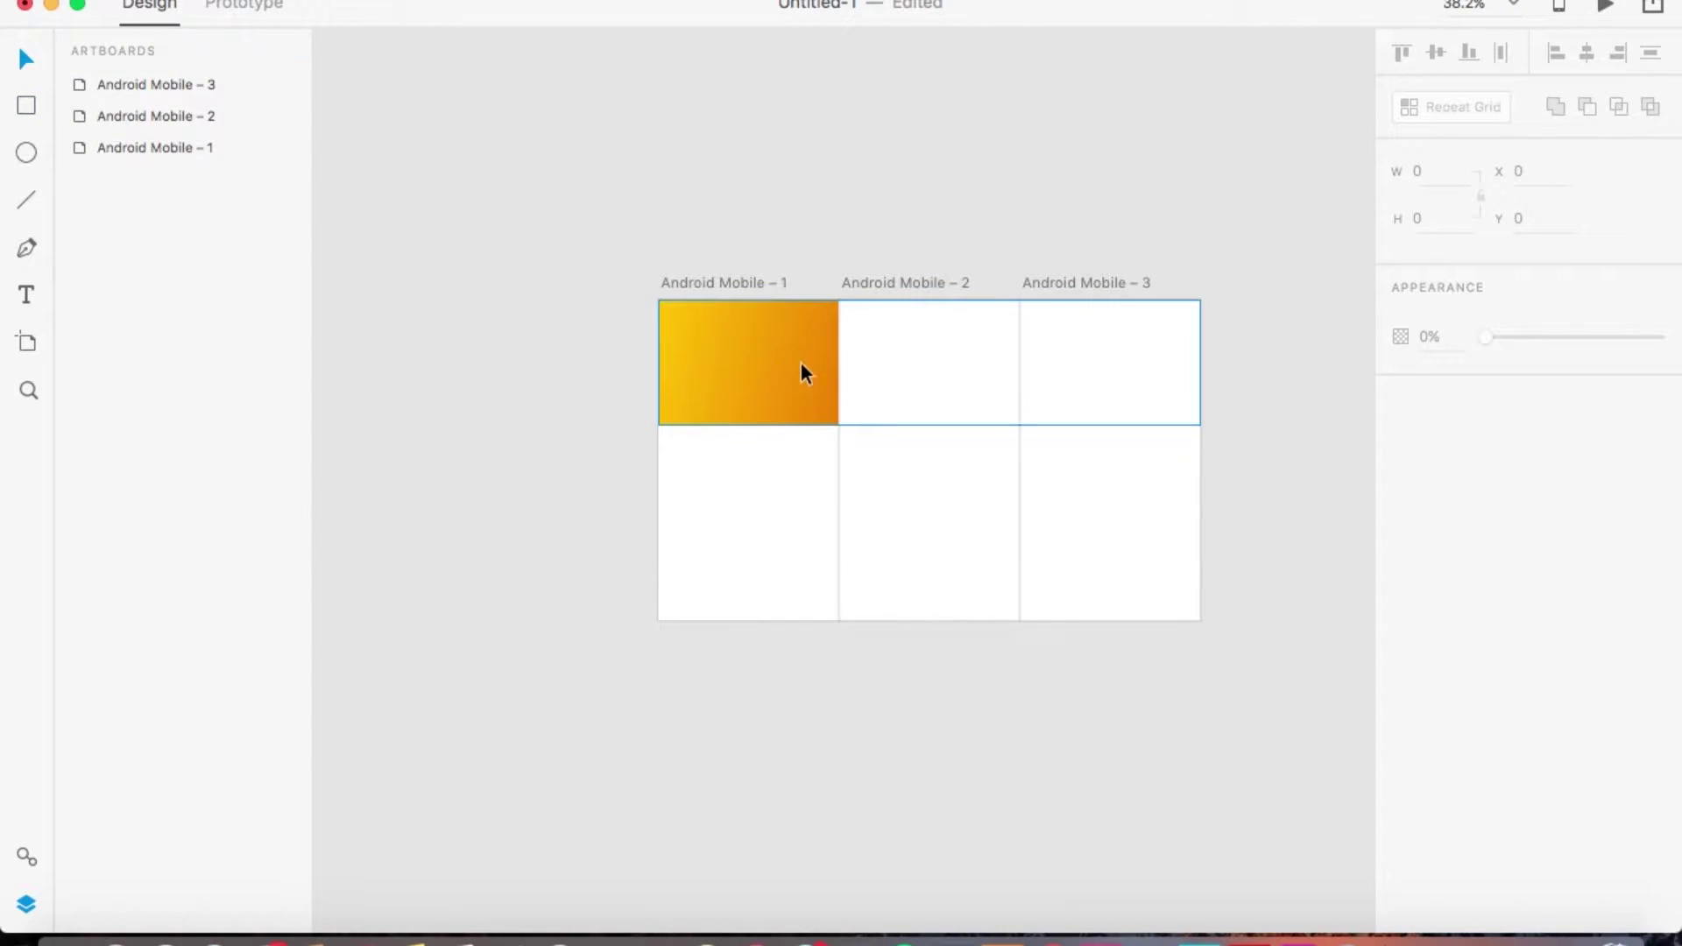
Edit the gradient rectangle's path, raising its lower-right corner point vertically to about Y 216 to slant the bottom edge
click(755, 369)
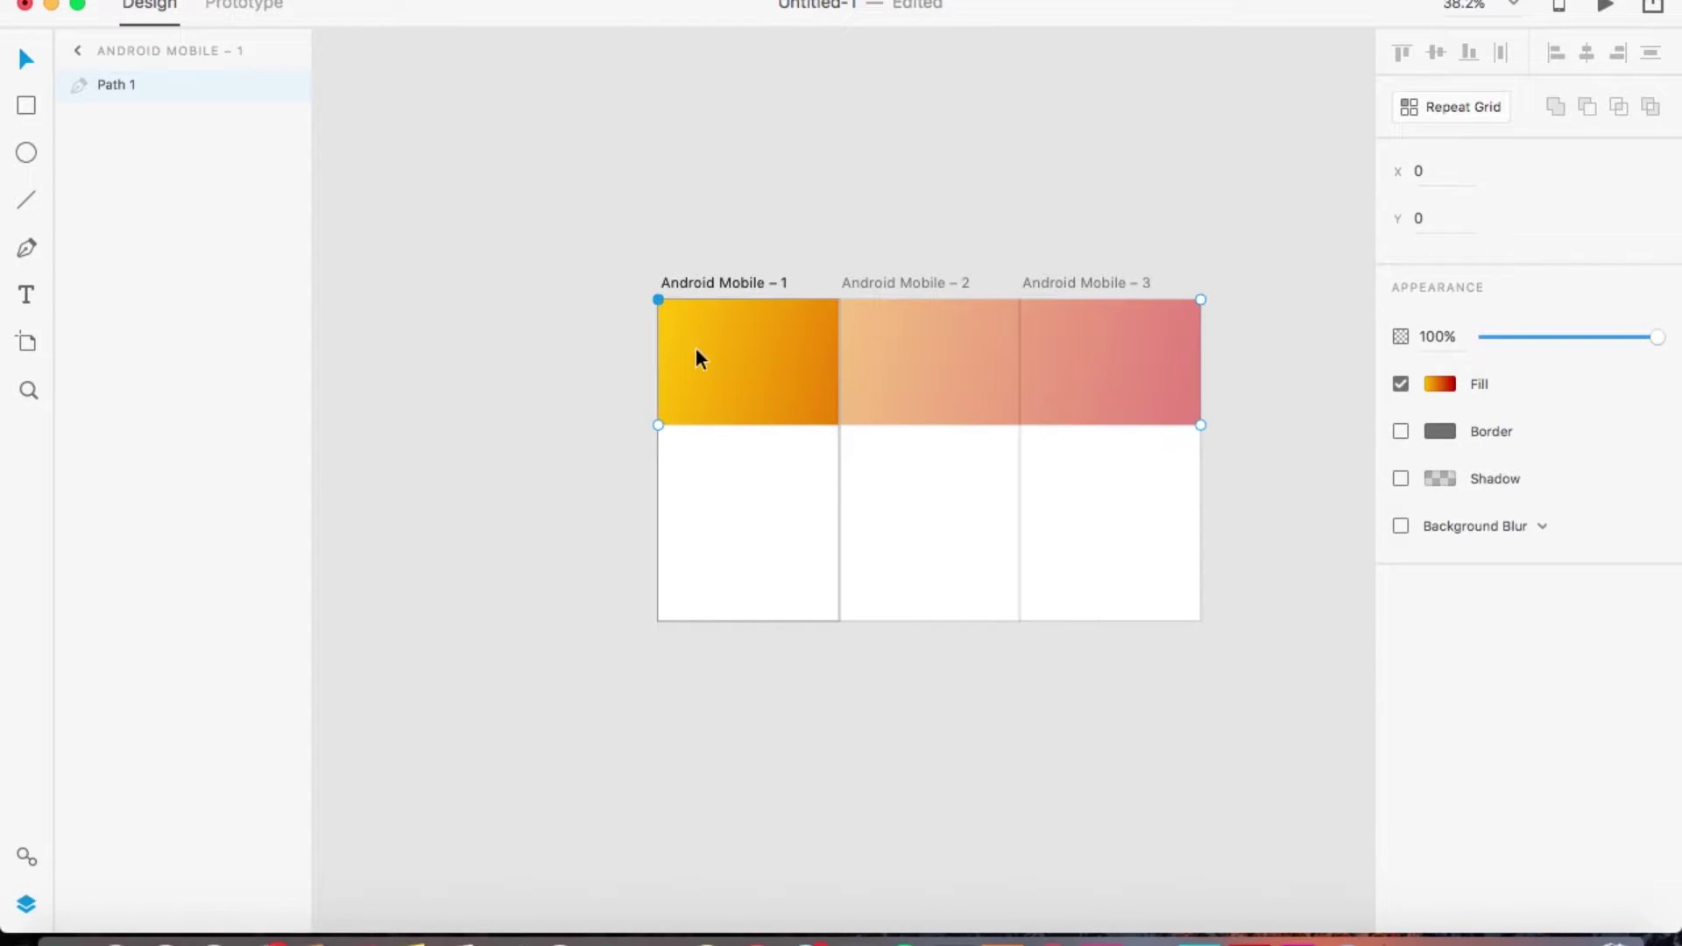
scroll(1261, 408, right, 3)
scroll(1261, 409, up, 1)
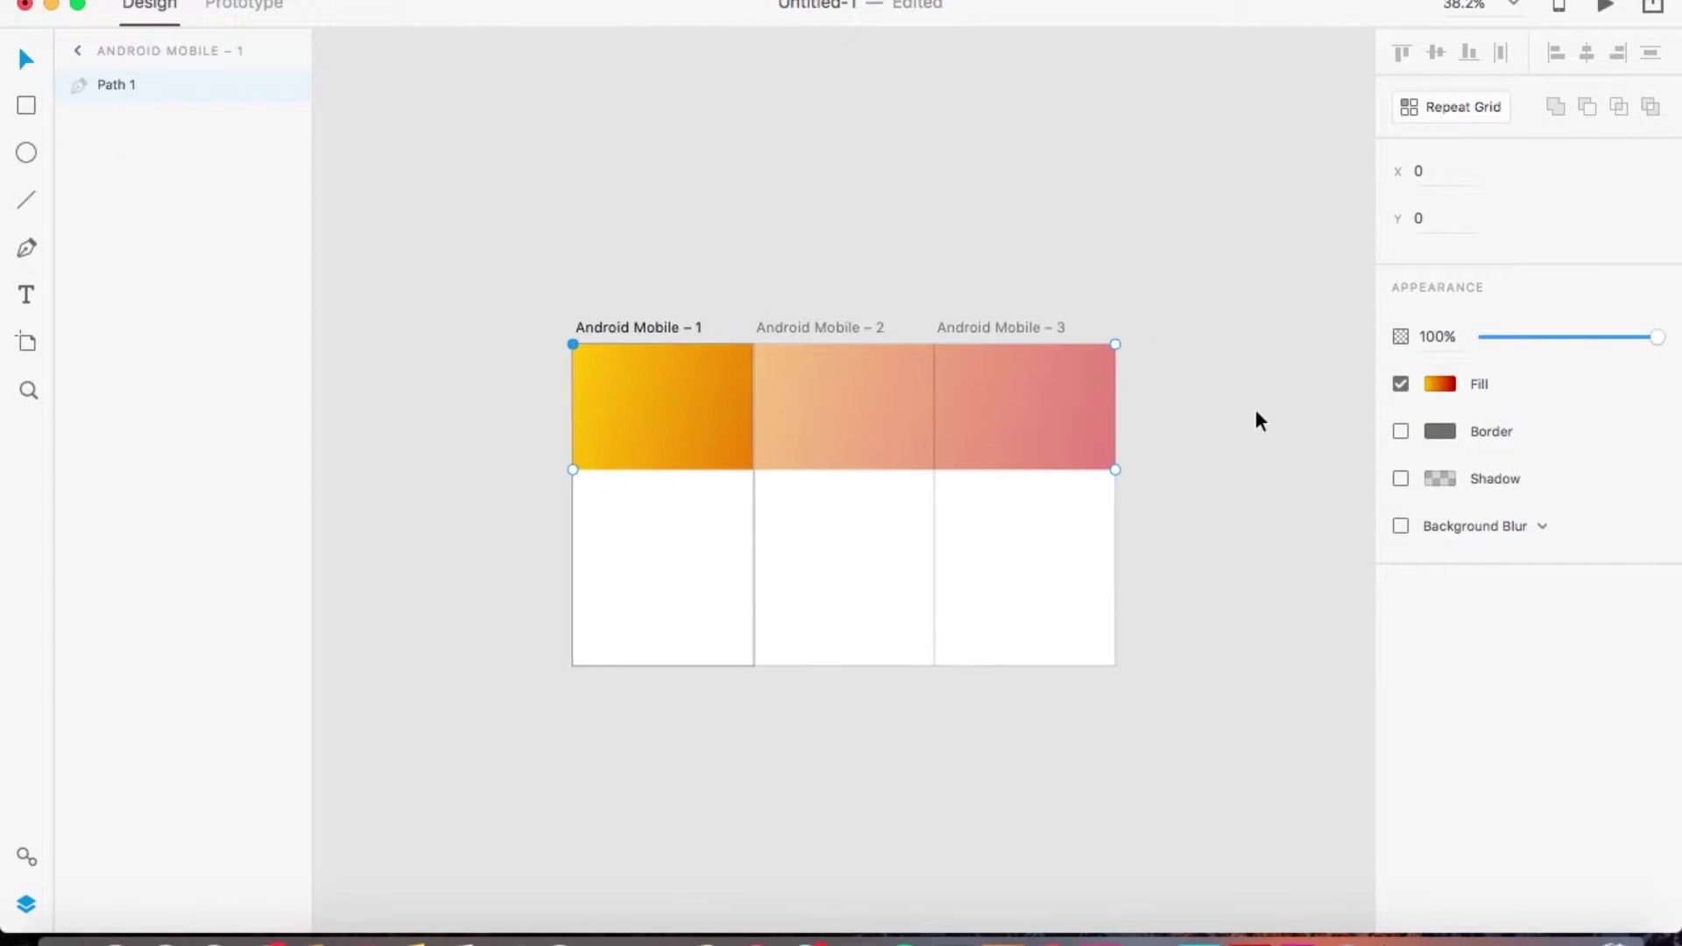
scroll(1119, 470, up, 5)
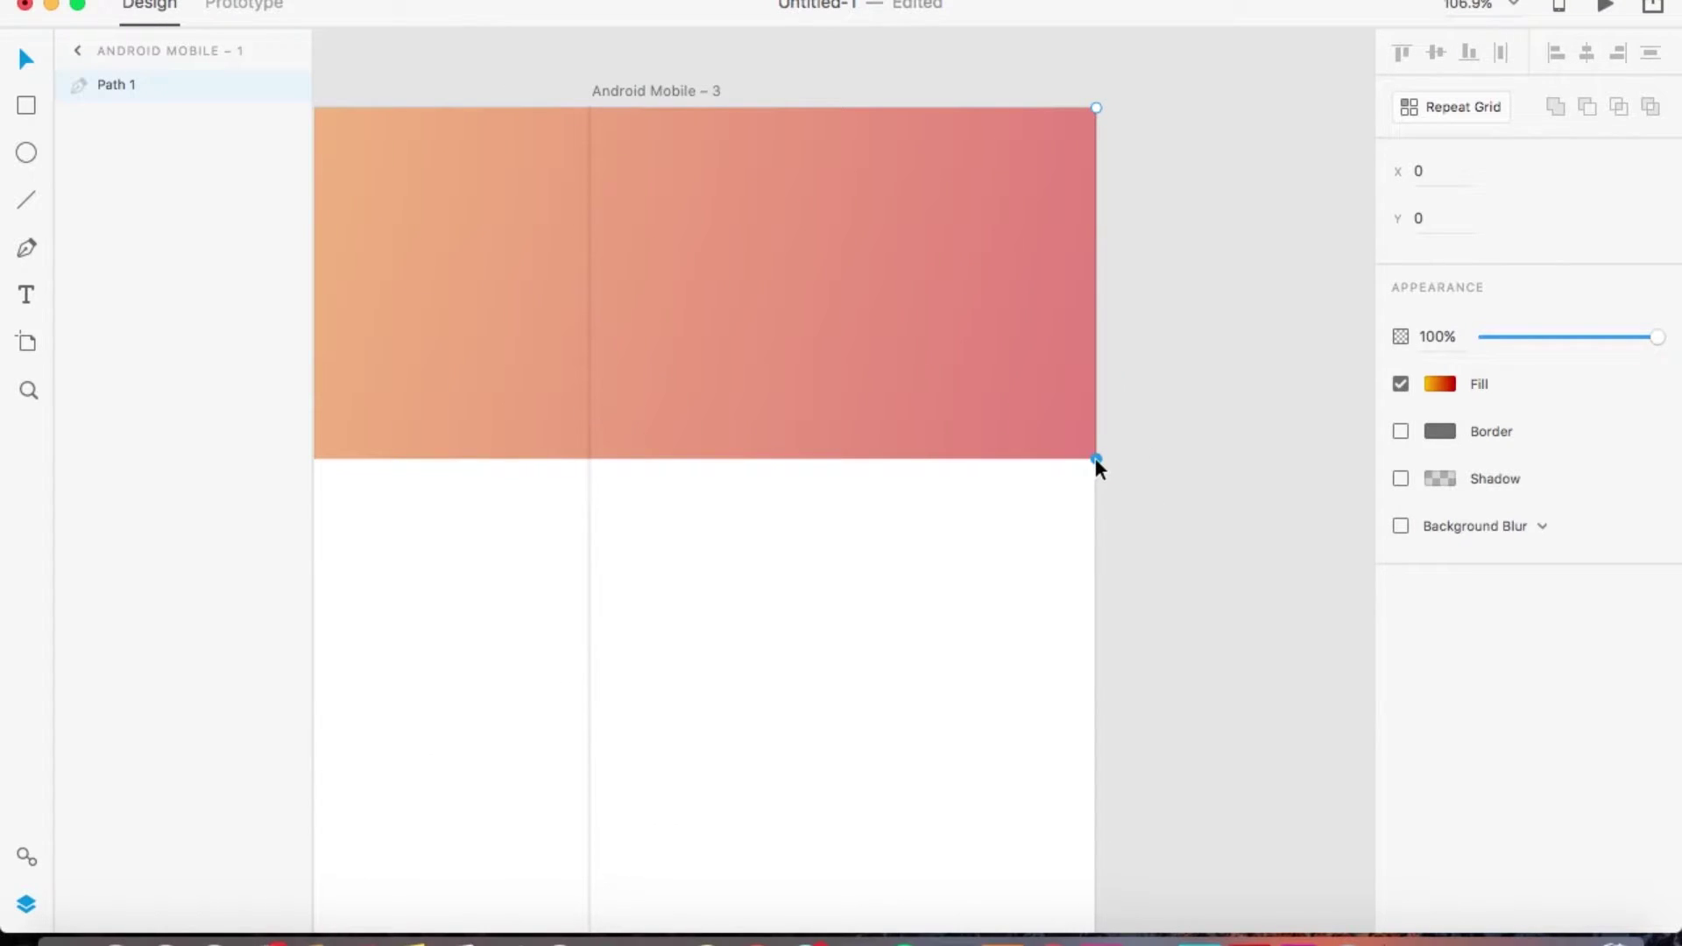
click(1095, 458)
drag(1095, 459, 1097, 426)
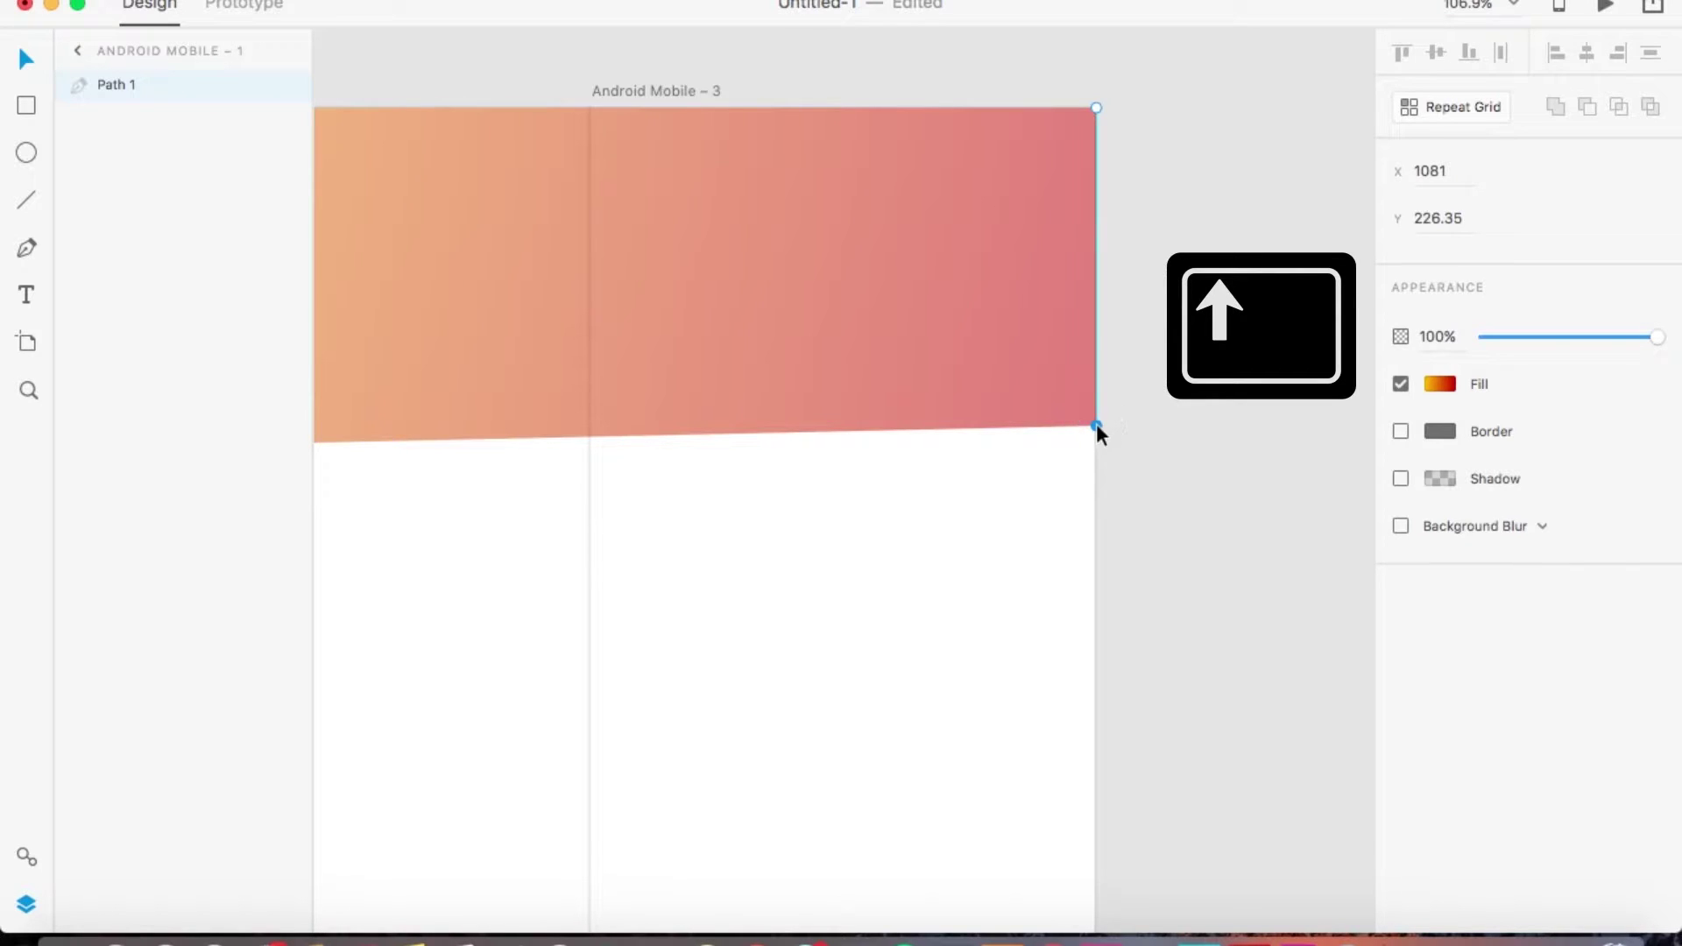
scroll(1153, 486, down, 5)
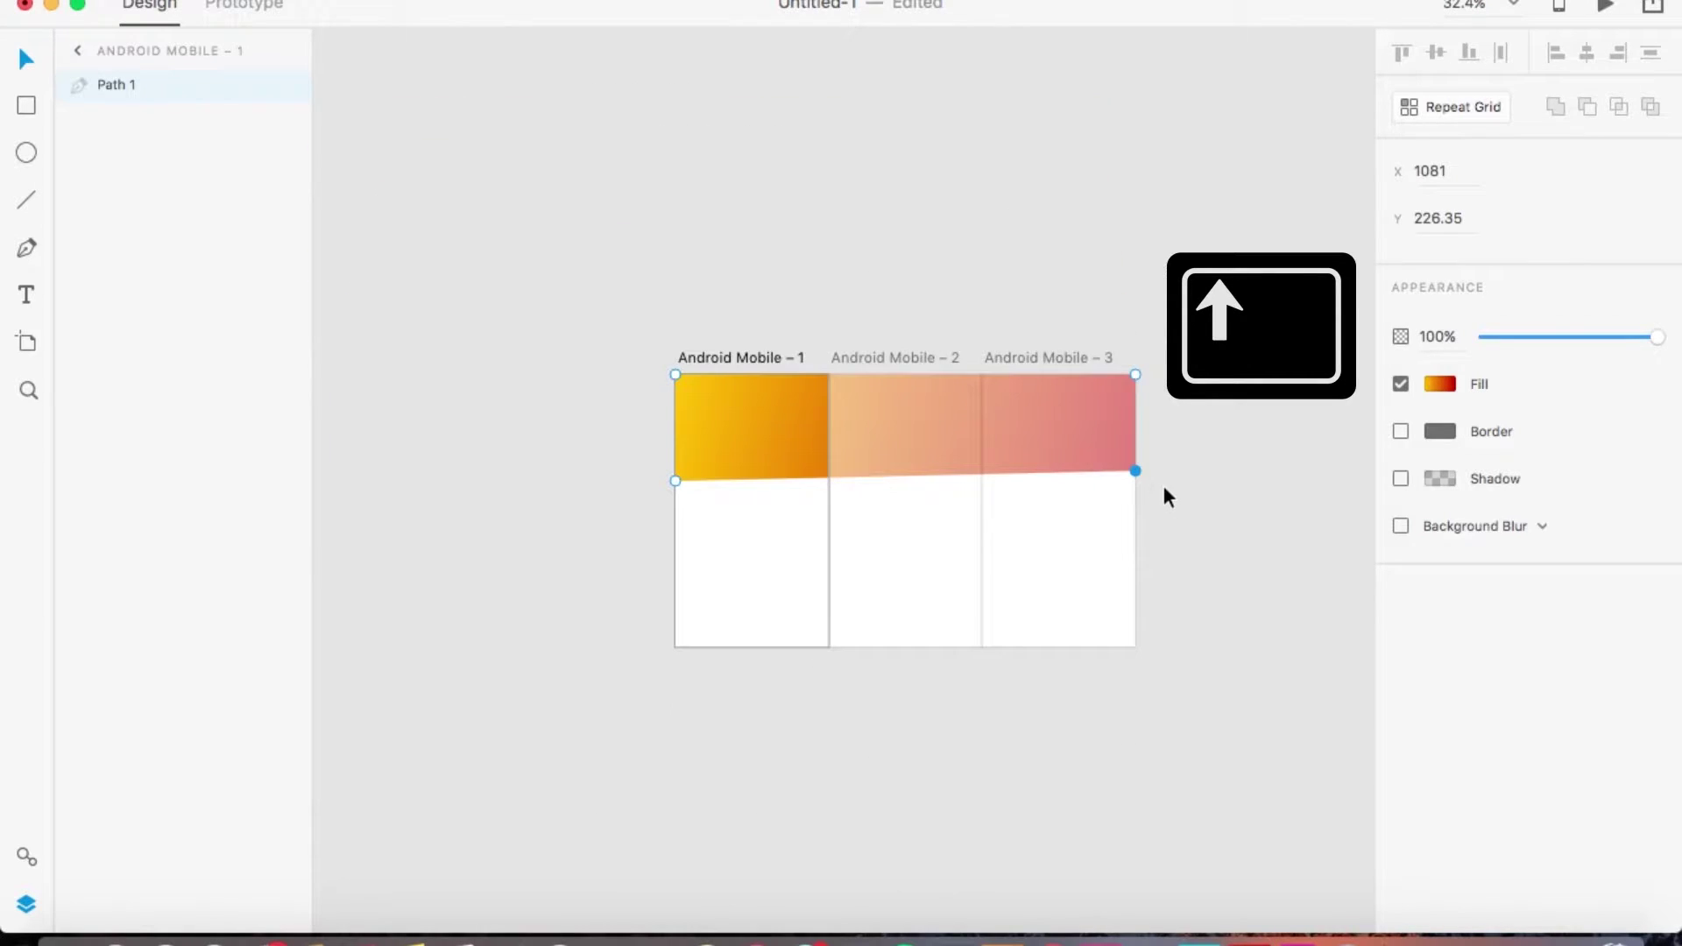
scroll(1145, 487, up, 4)
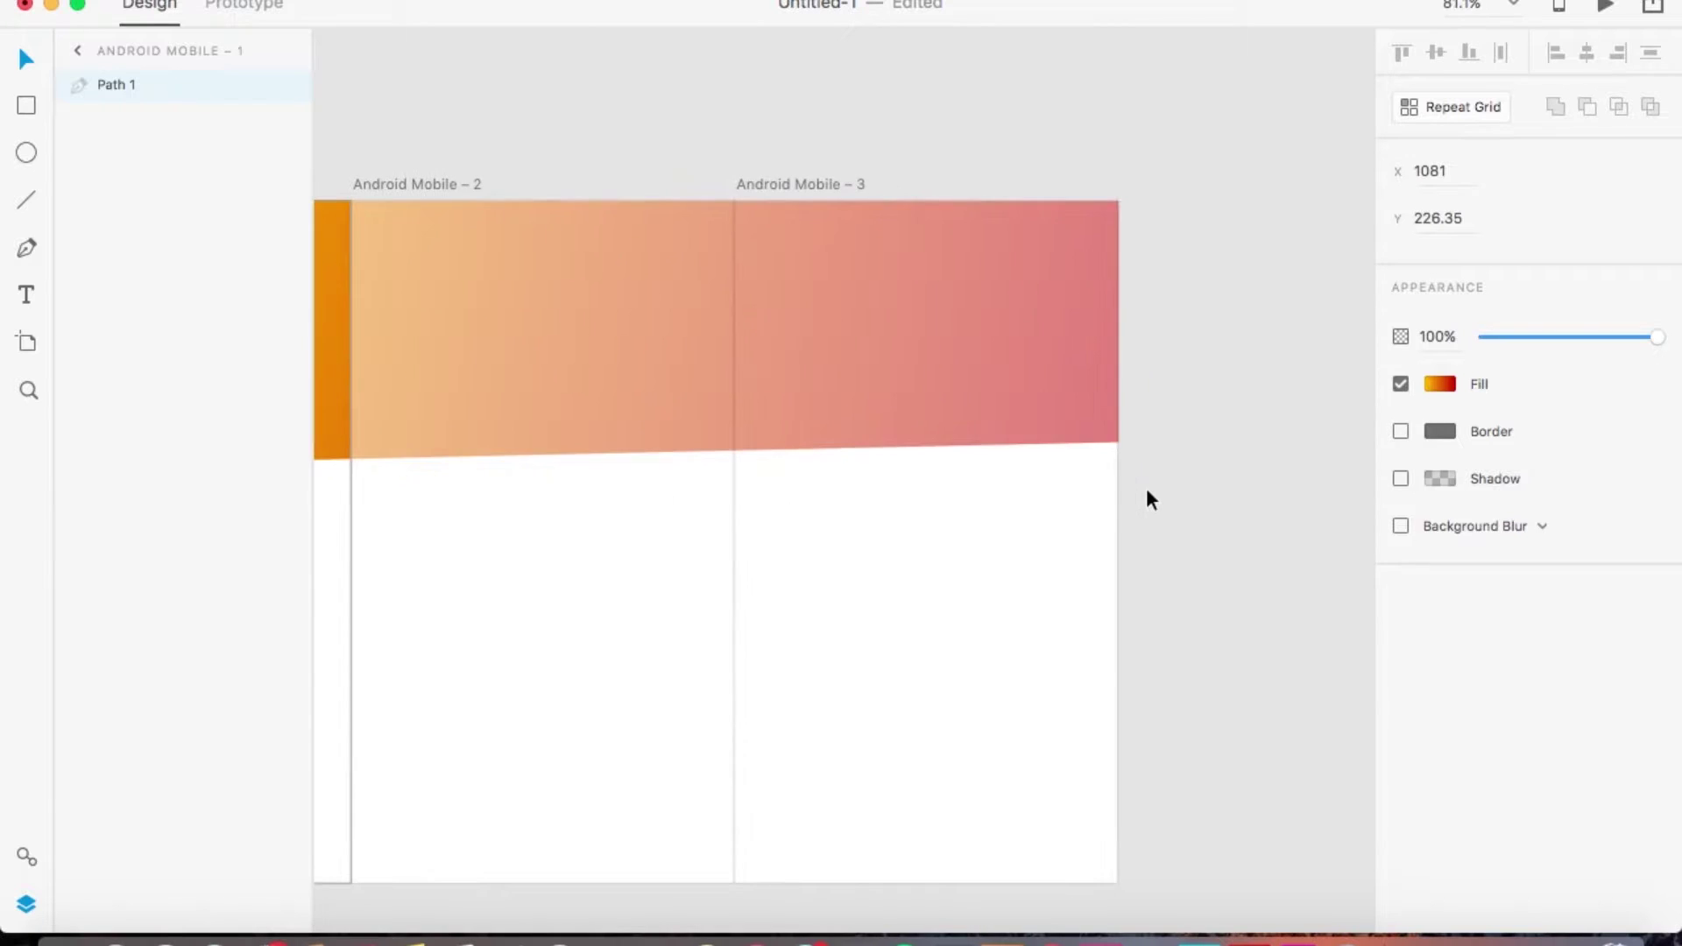
drag(1120, 443, 1119, 434)
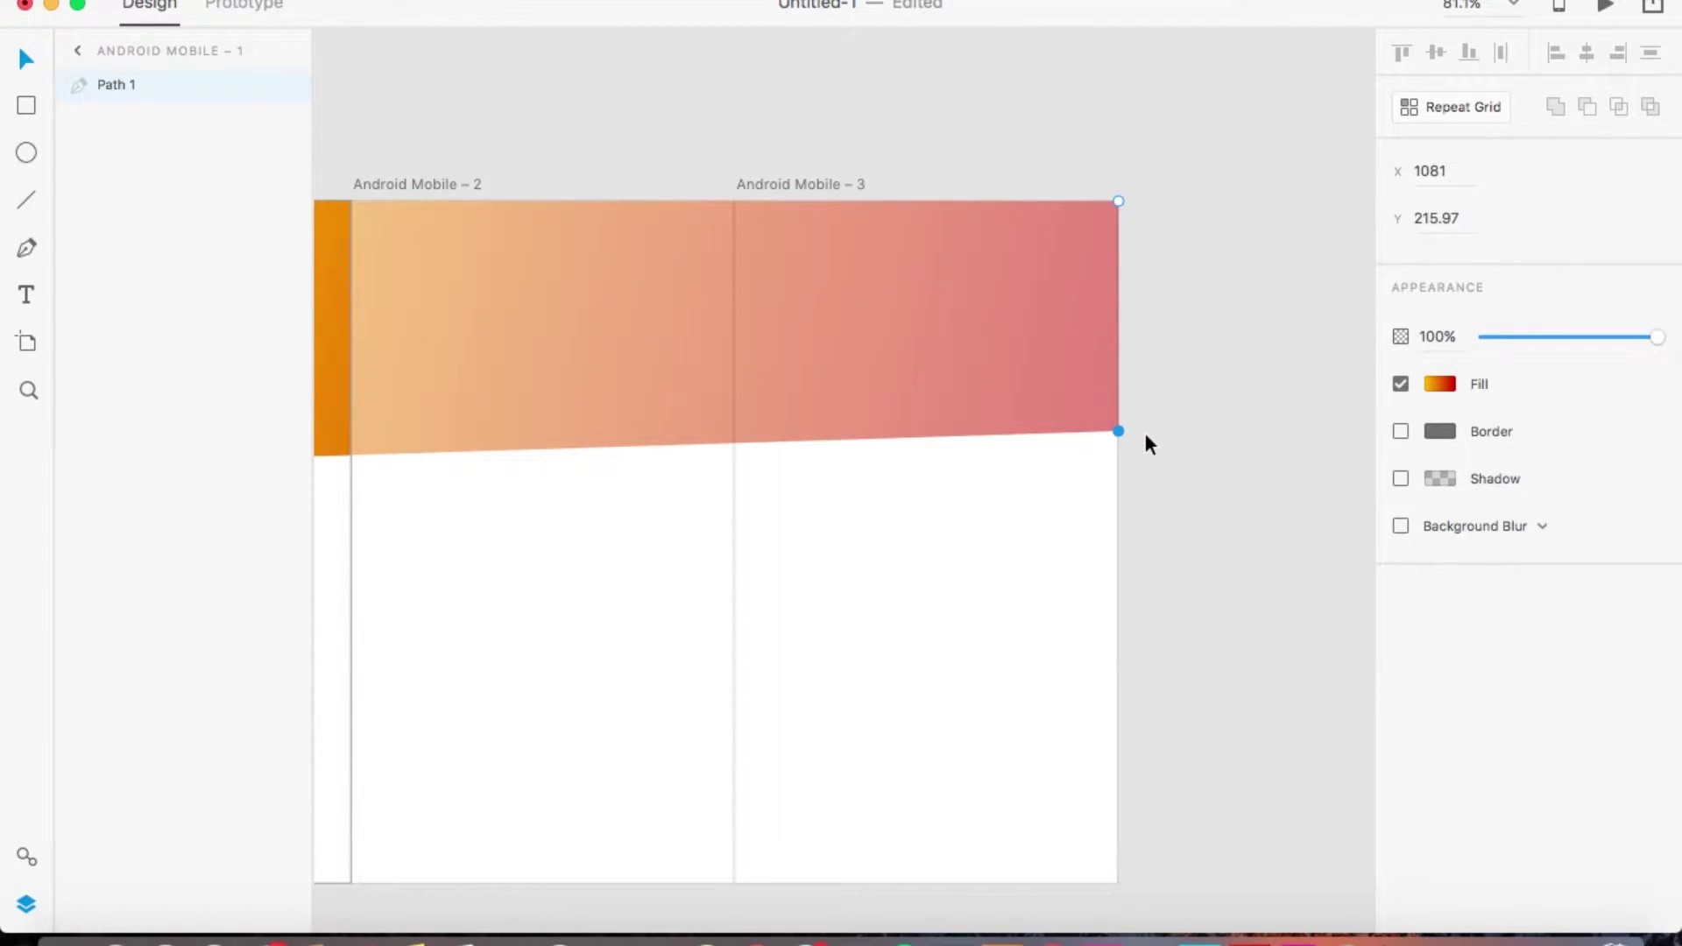
key(Escape)
key(Escape)
Copy the gradient shape onto Android Mobile – 2 and shift the copy to X -360 so the gradient continues from the first artboard
scroll(1144, 433, down, 4)
click(749, 391)
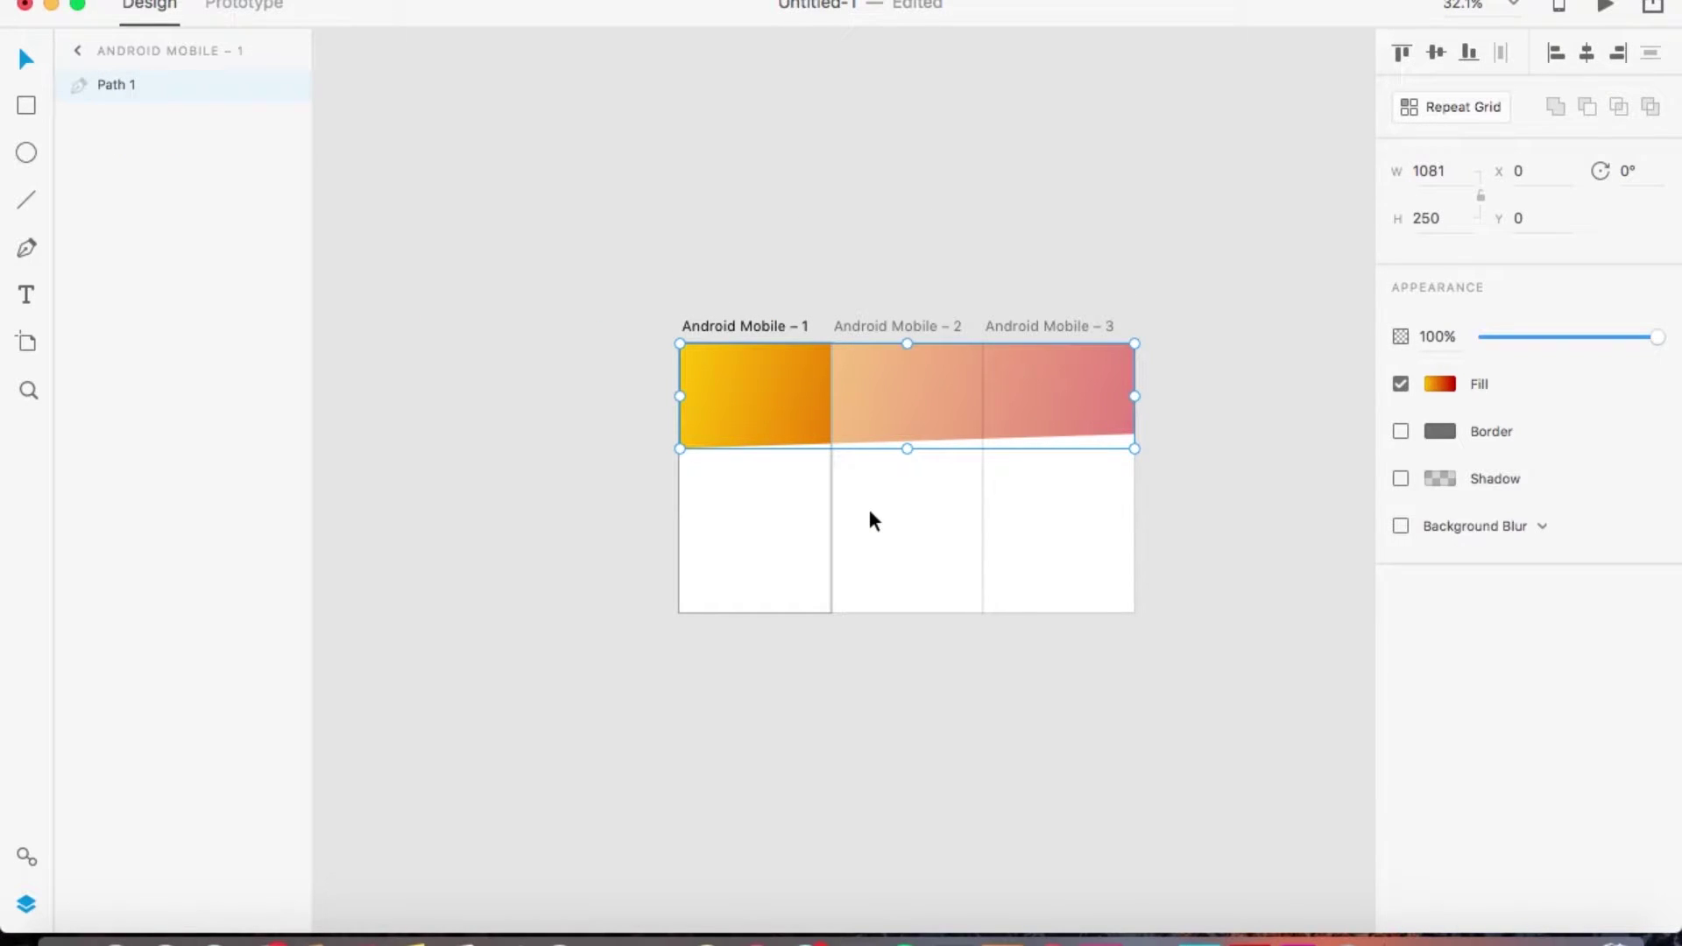
click(885, 326)
key(super+v)
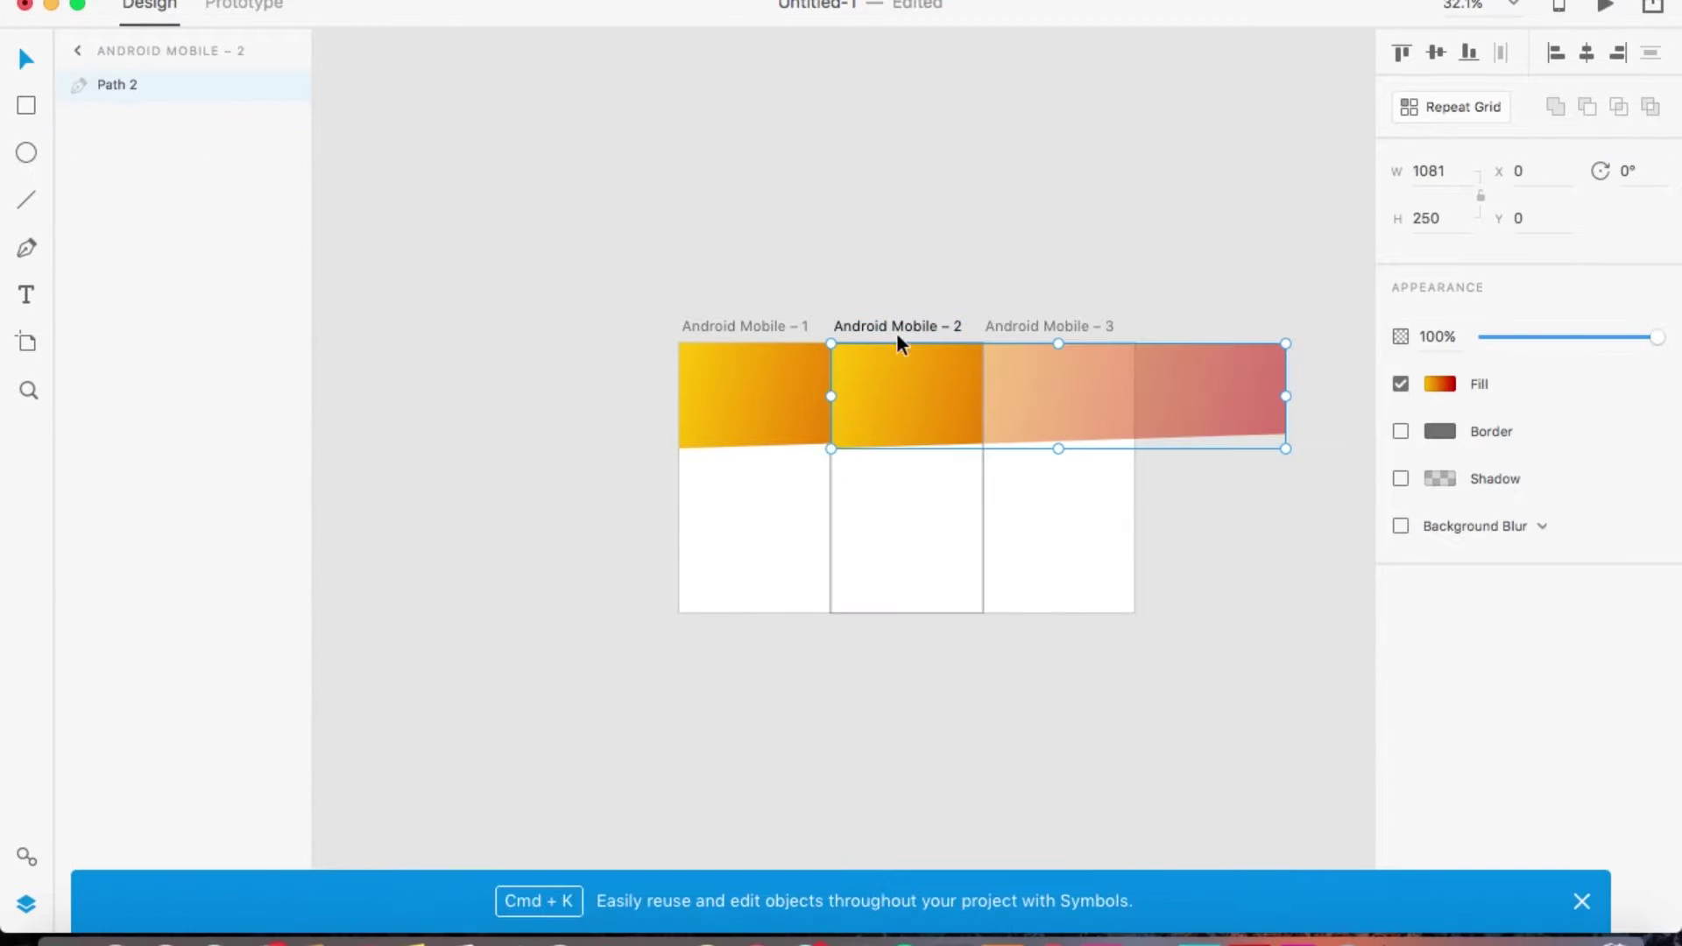
drag(950, 402, 863, 412)
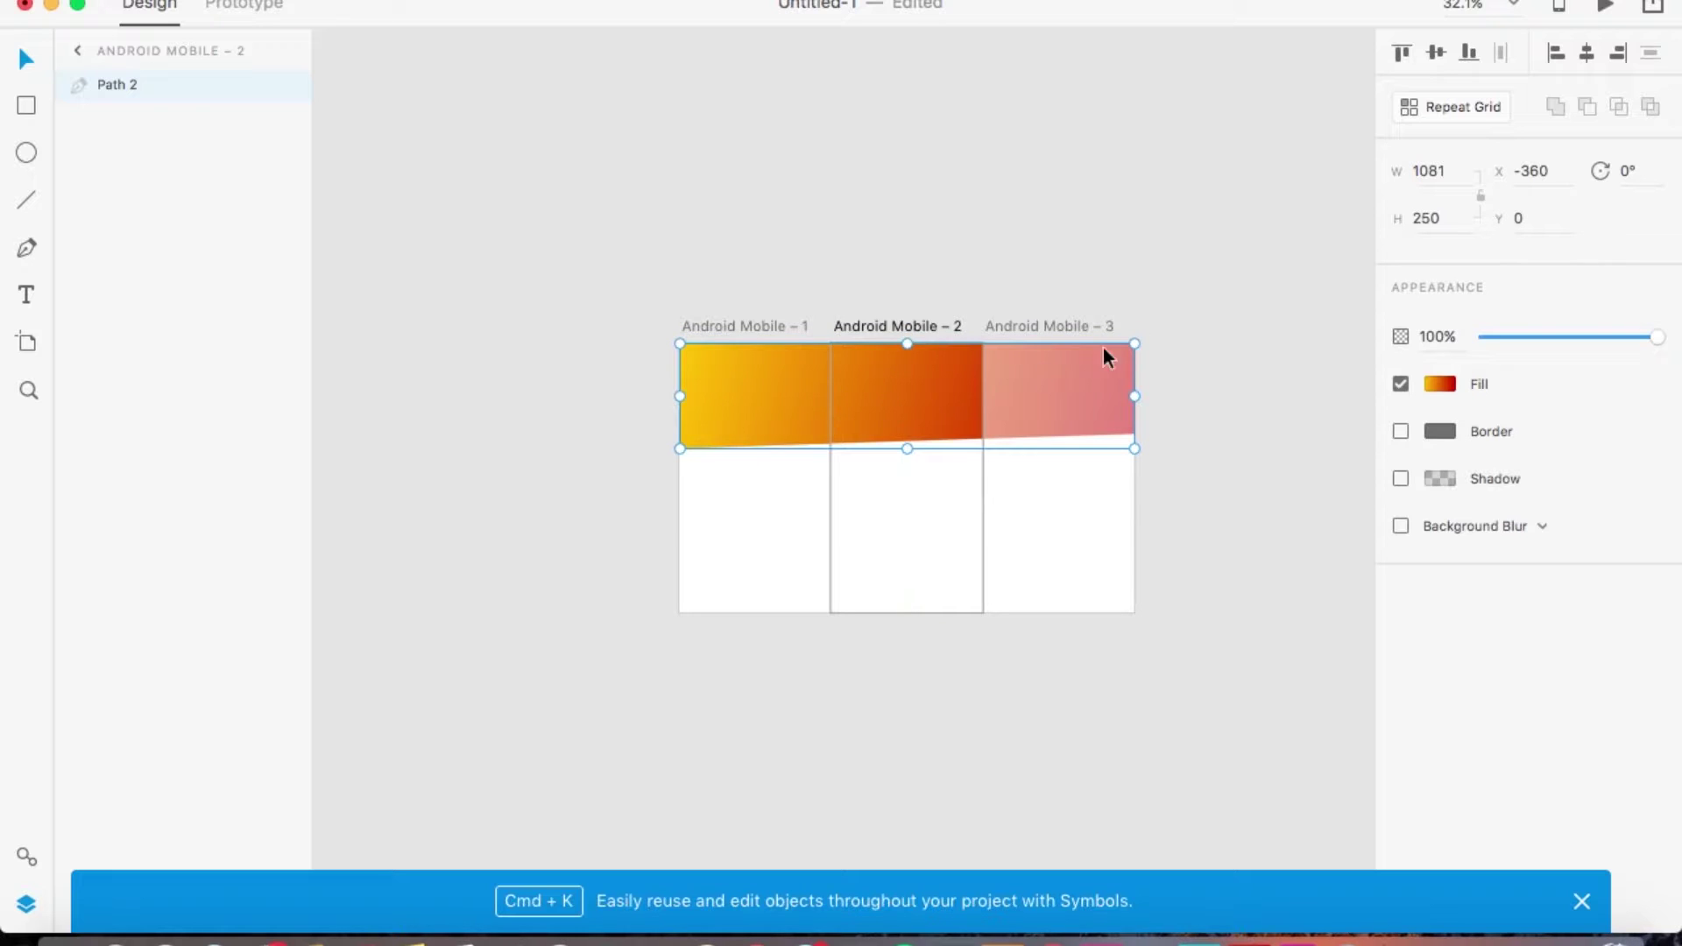
Paste the gradient shape onto Android Mobile – 3 and shift it so the gradient continues seamlessly from the second artboard
click(1079, 328)
scroll(1104, 454, right, 3)
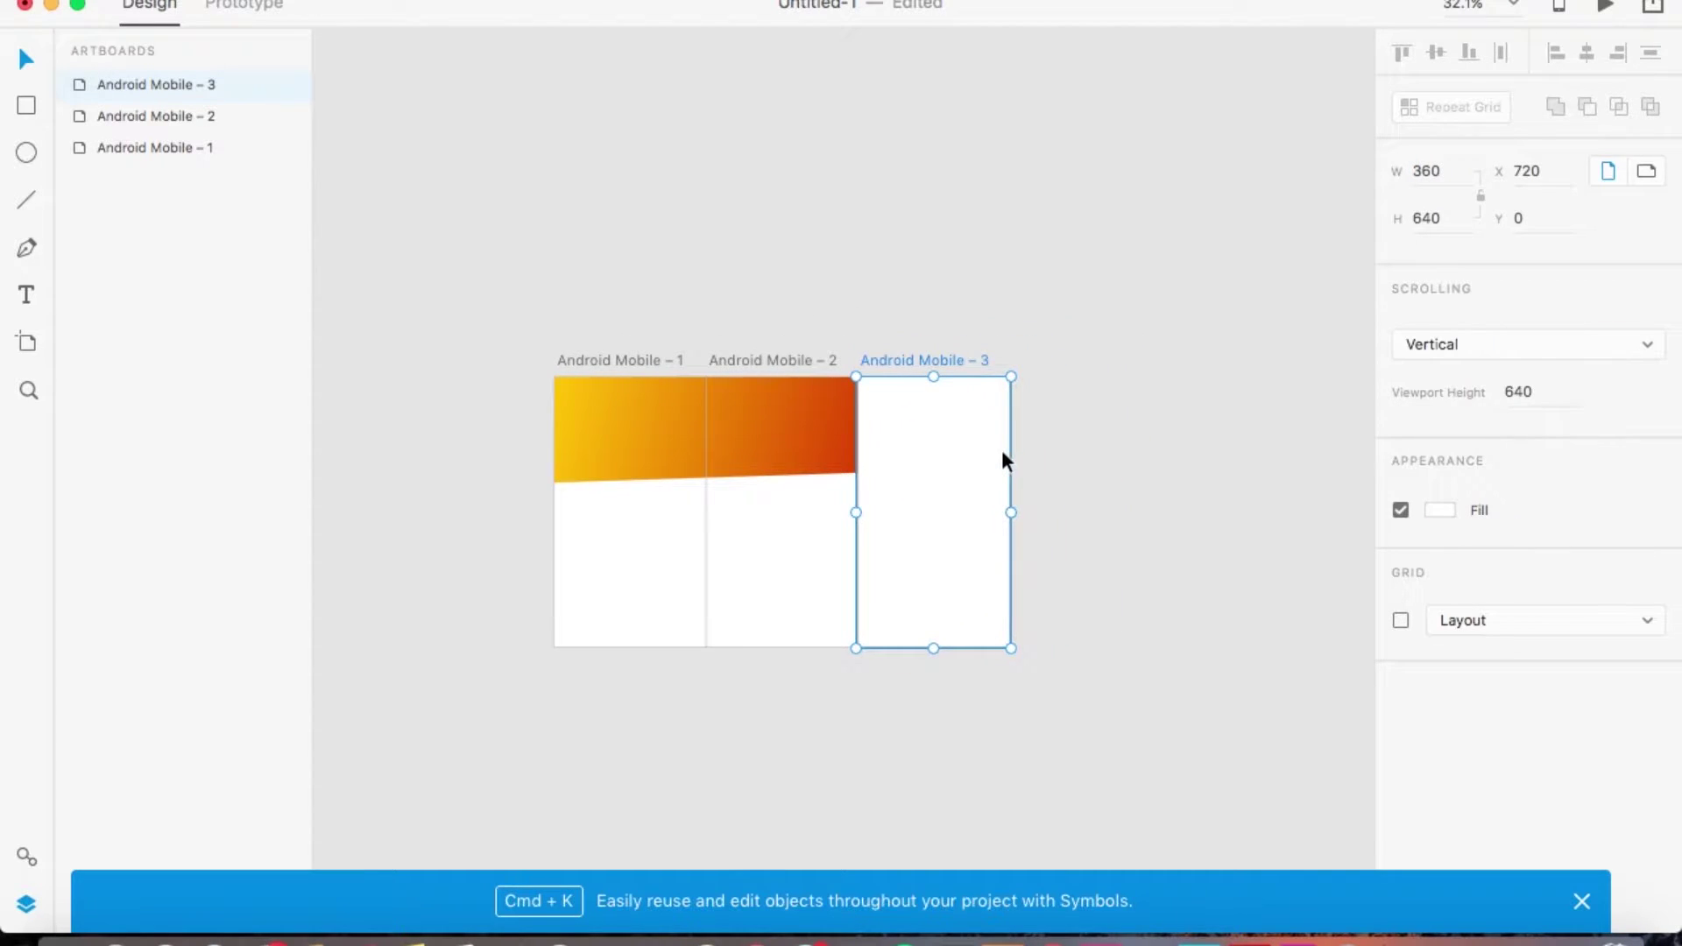
scroll(1002, 449, up, 5)
key(super+v)
scroll(914, 487, down, 5)
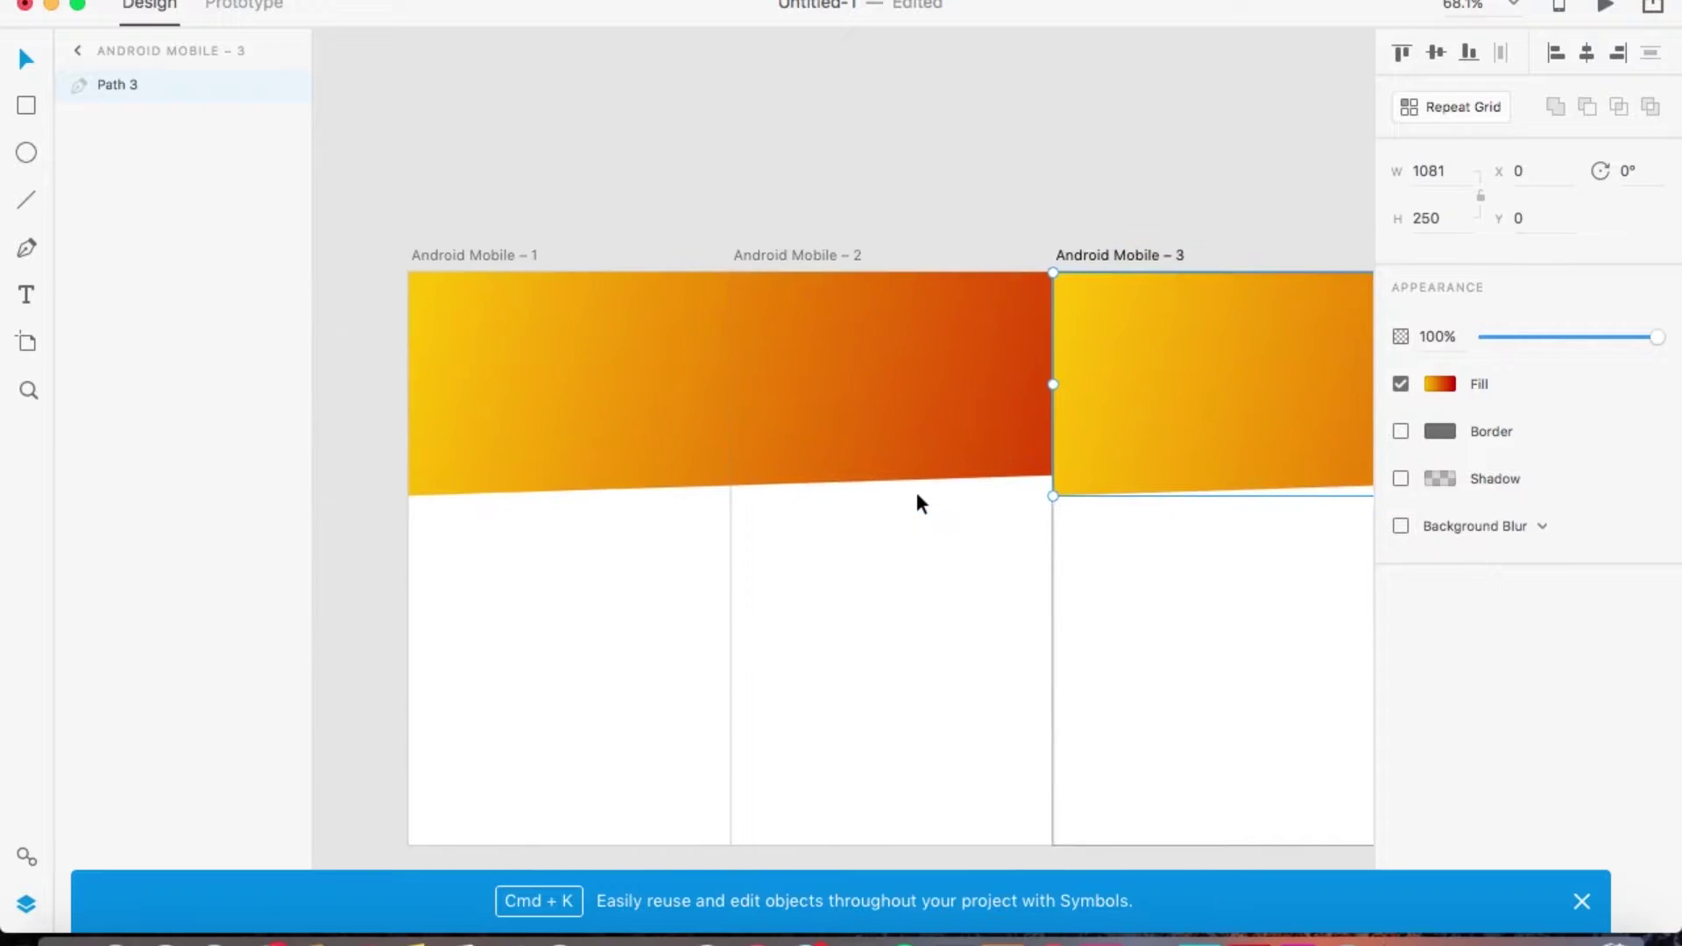
drag(1042, 418, 765, 420)
scroll(999, 386, up, 5)
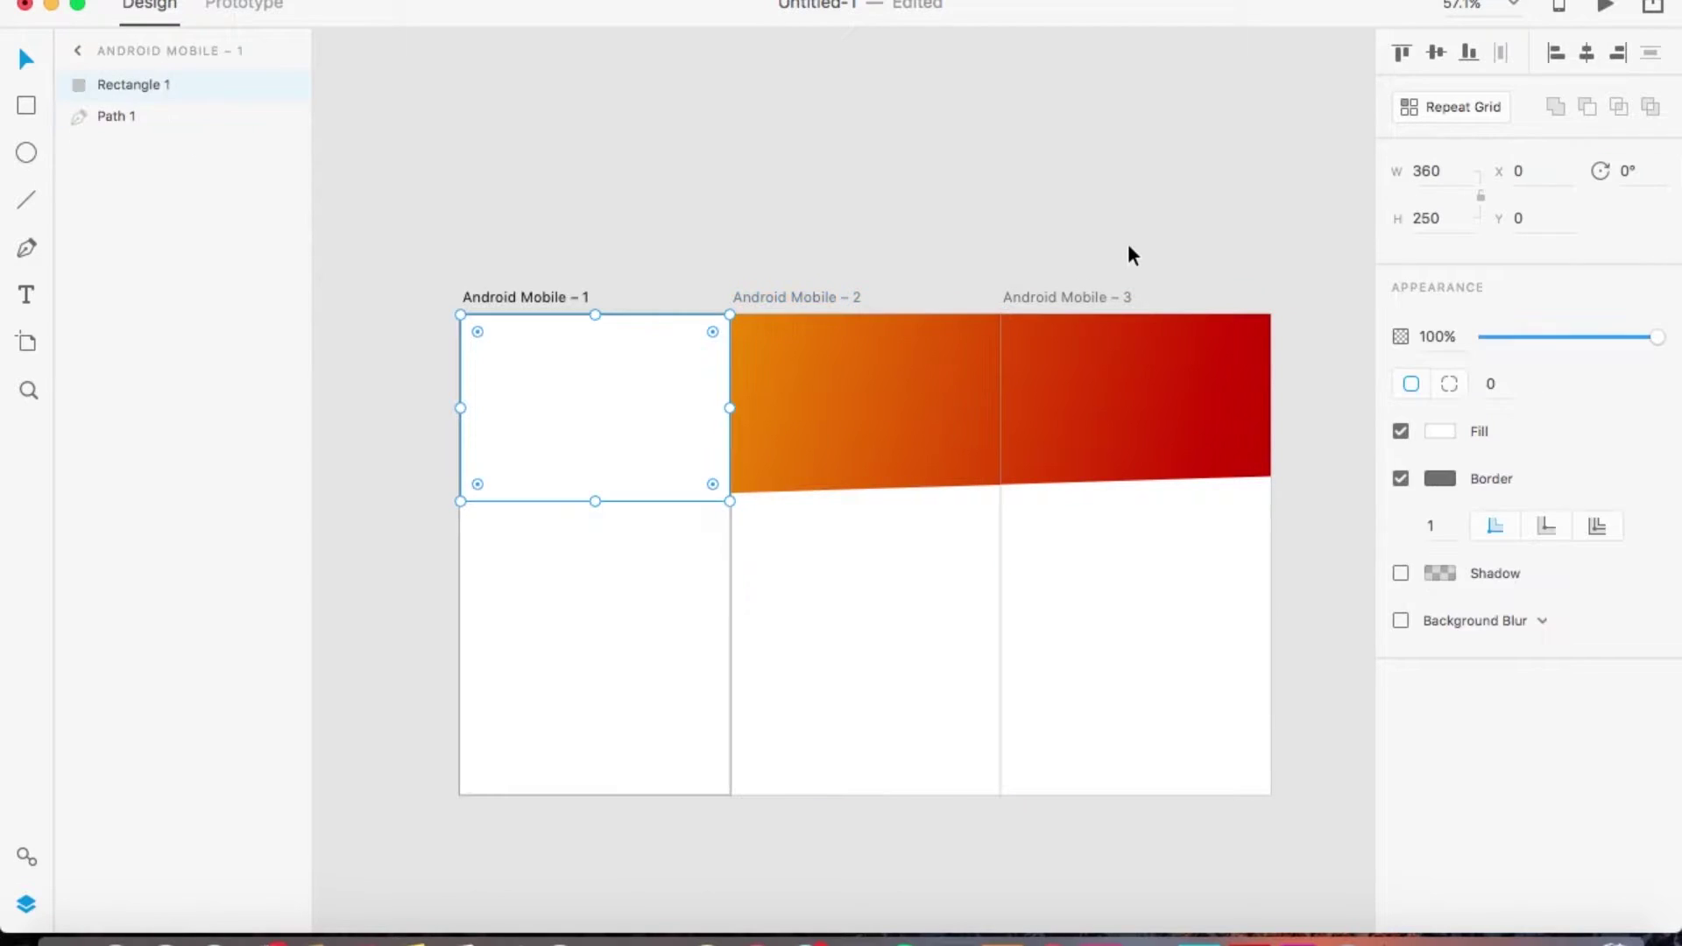
Replace the white rectangle on Android Mobile – 1 with a new borderless 360 by 250 rectangle covering the gradient
key(Delete)
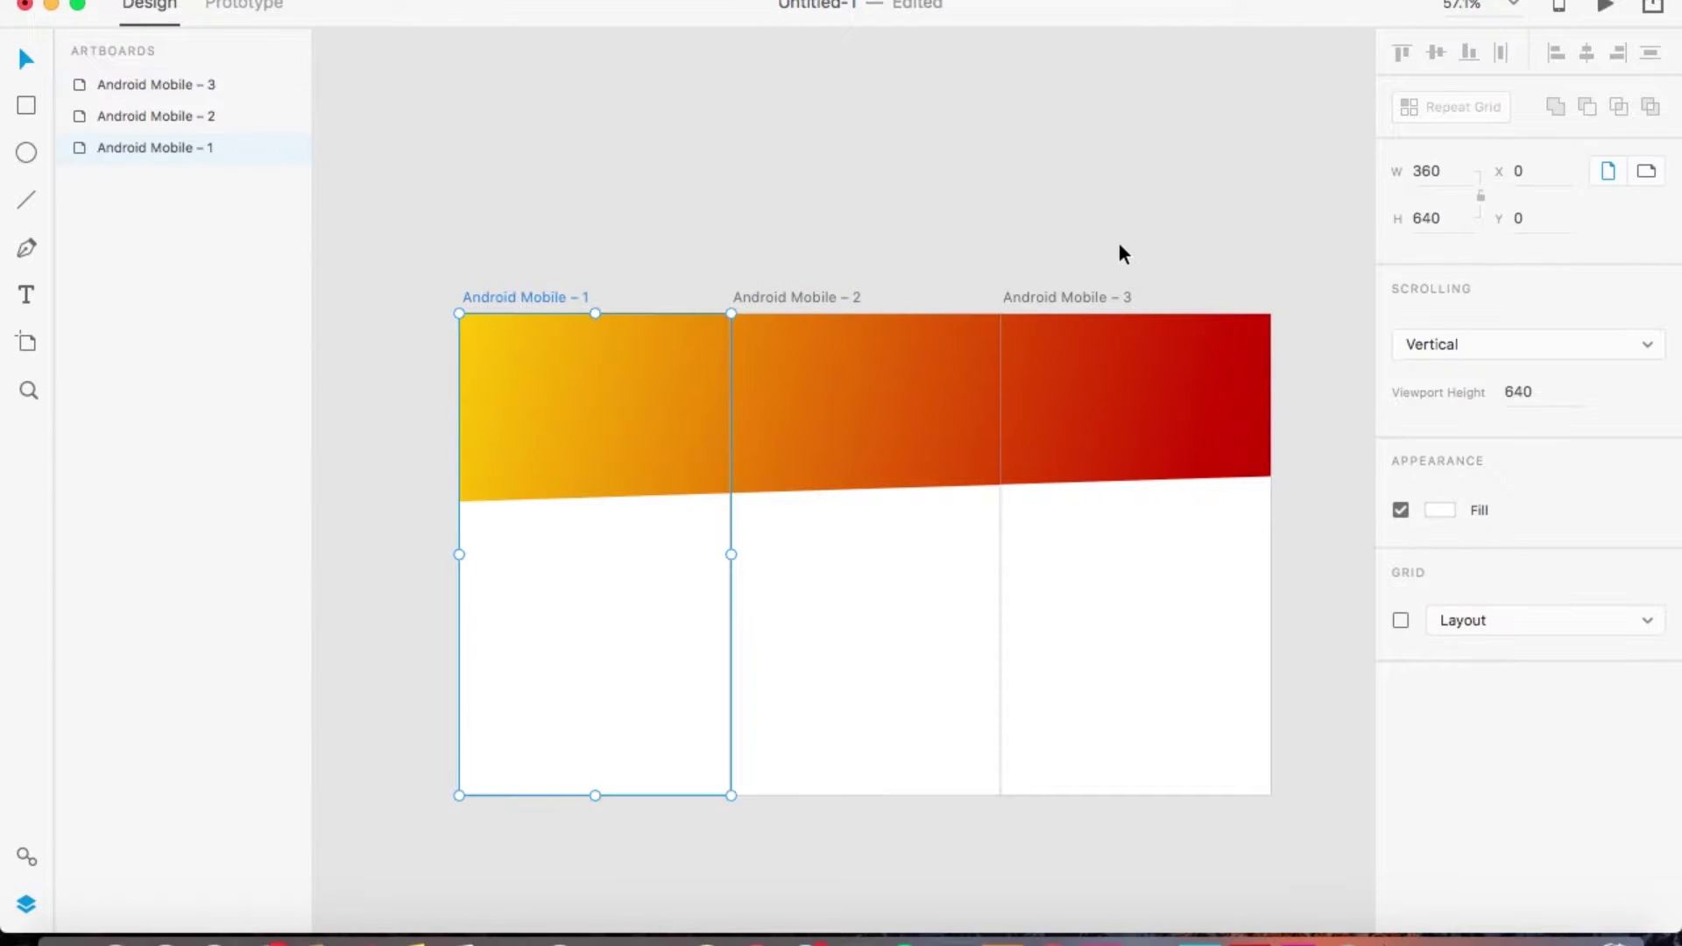
click(848, 125)
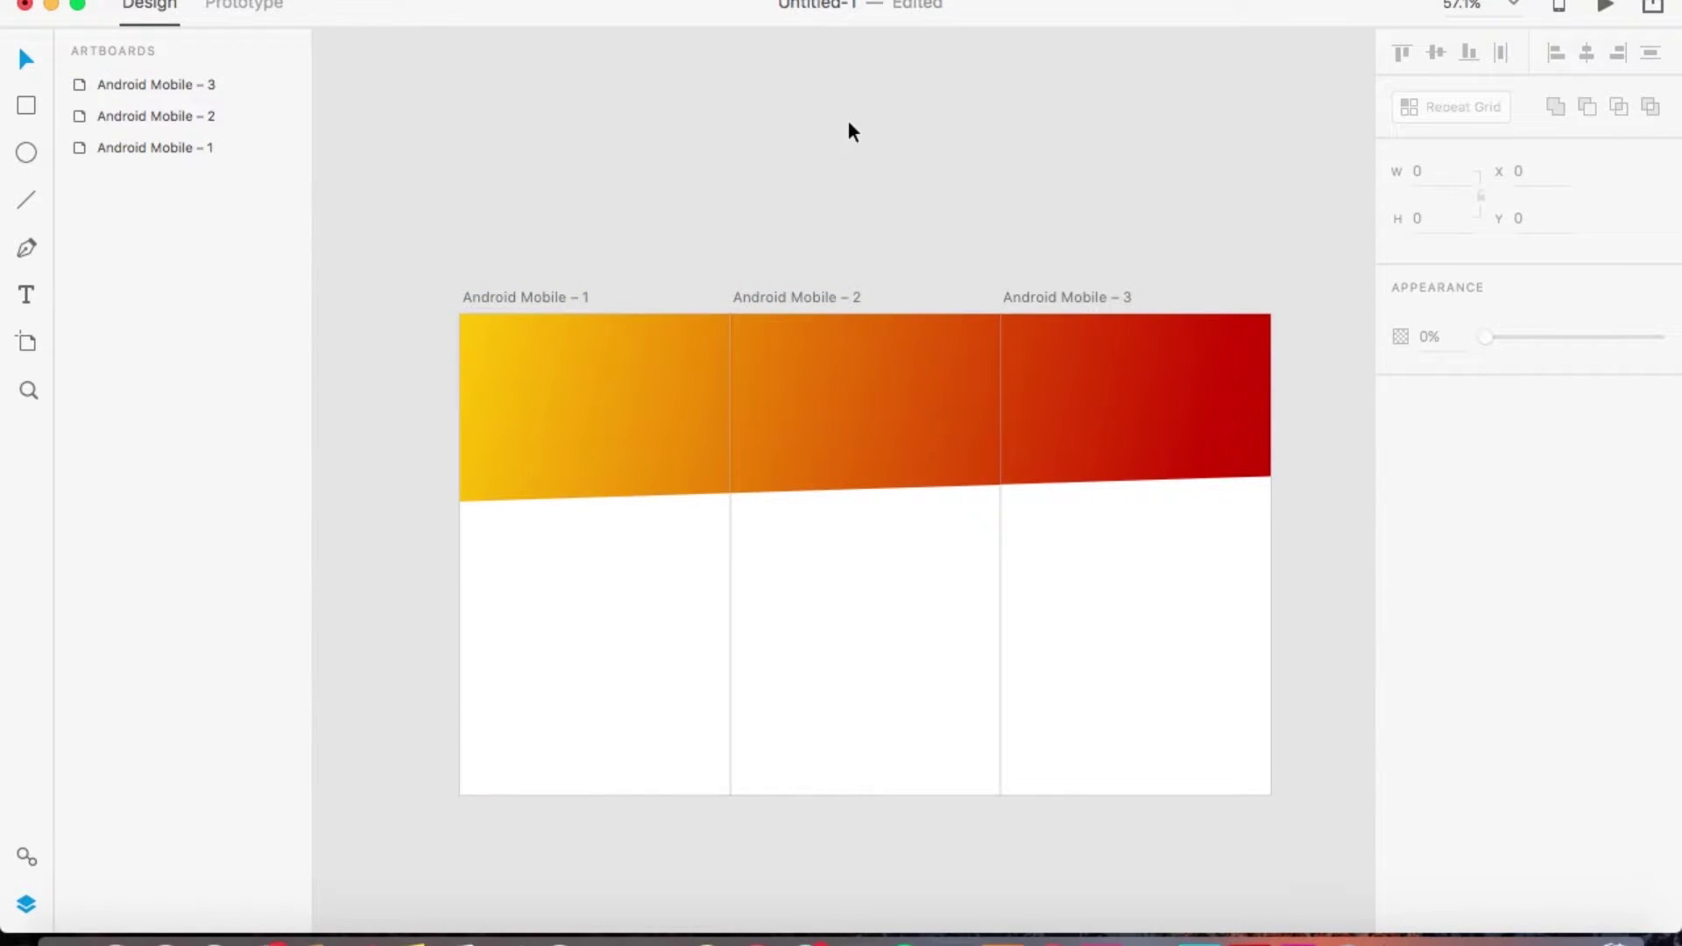
click(638, 412)
click(19, 107)
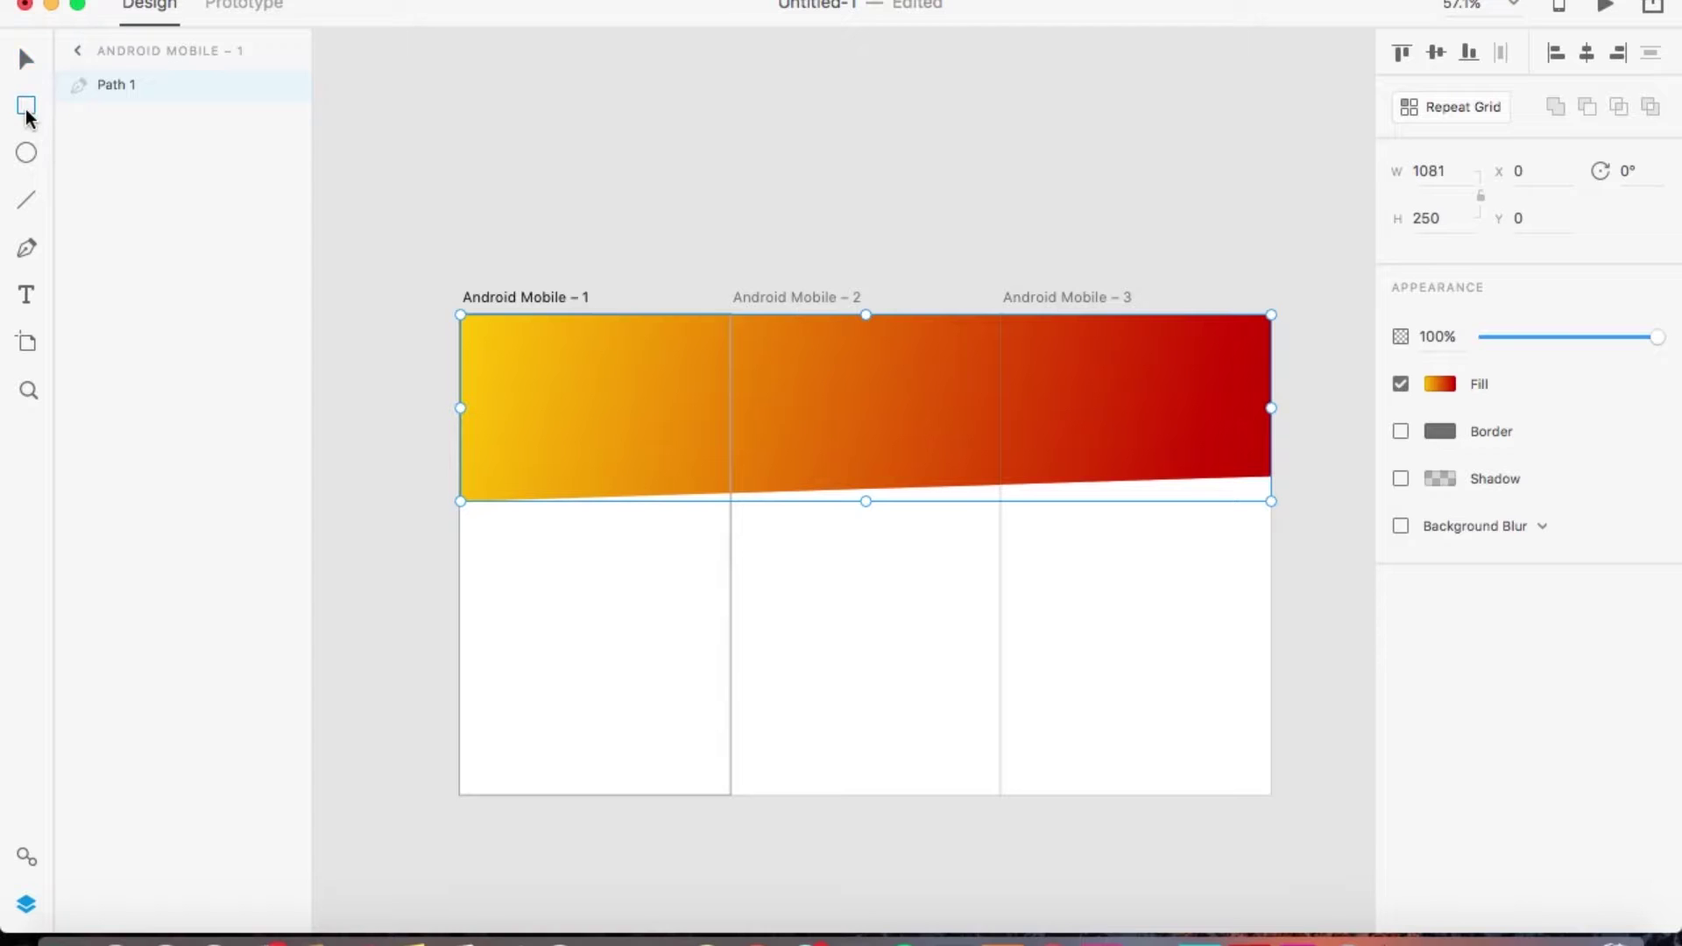
click(732, 506)
drag(732, 505, 451, 307)
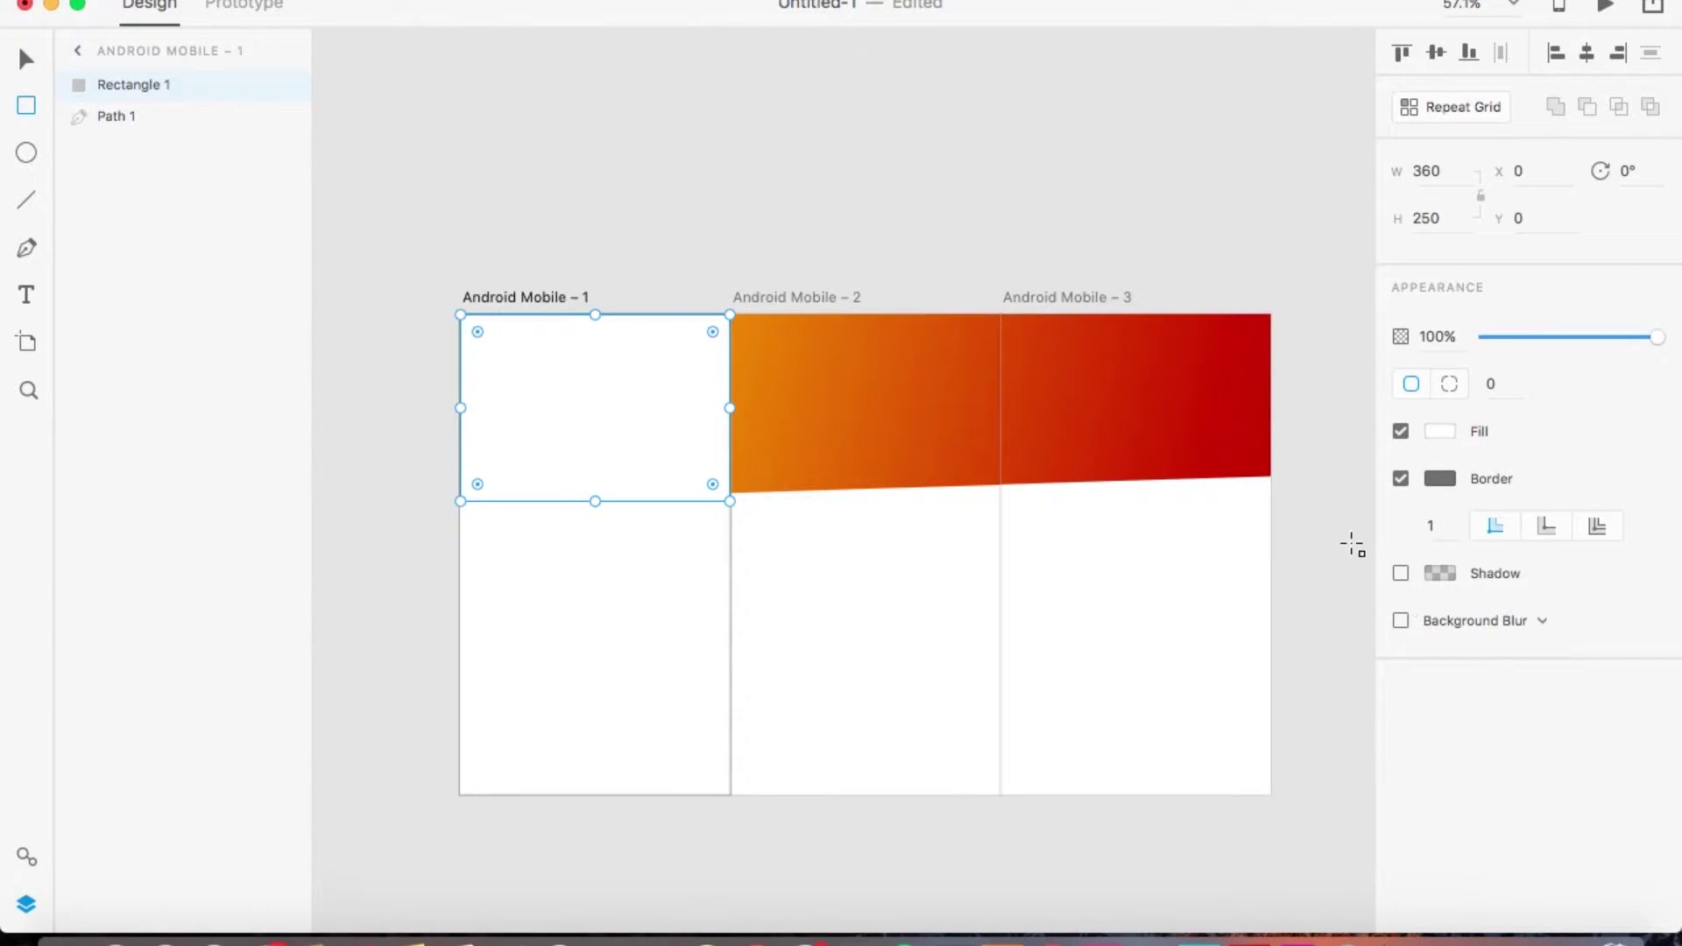
click(1401, 478)
key(v)
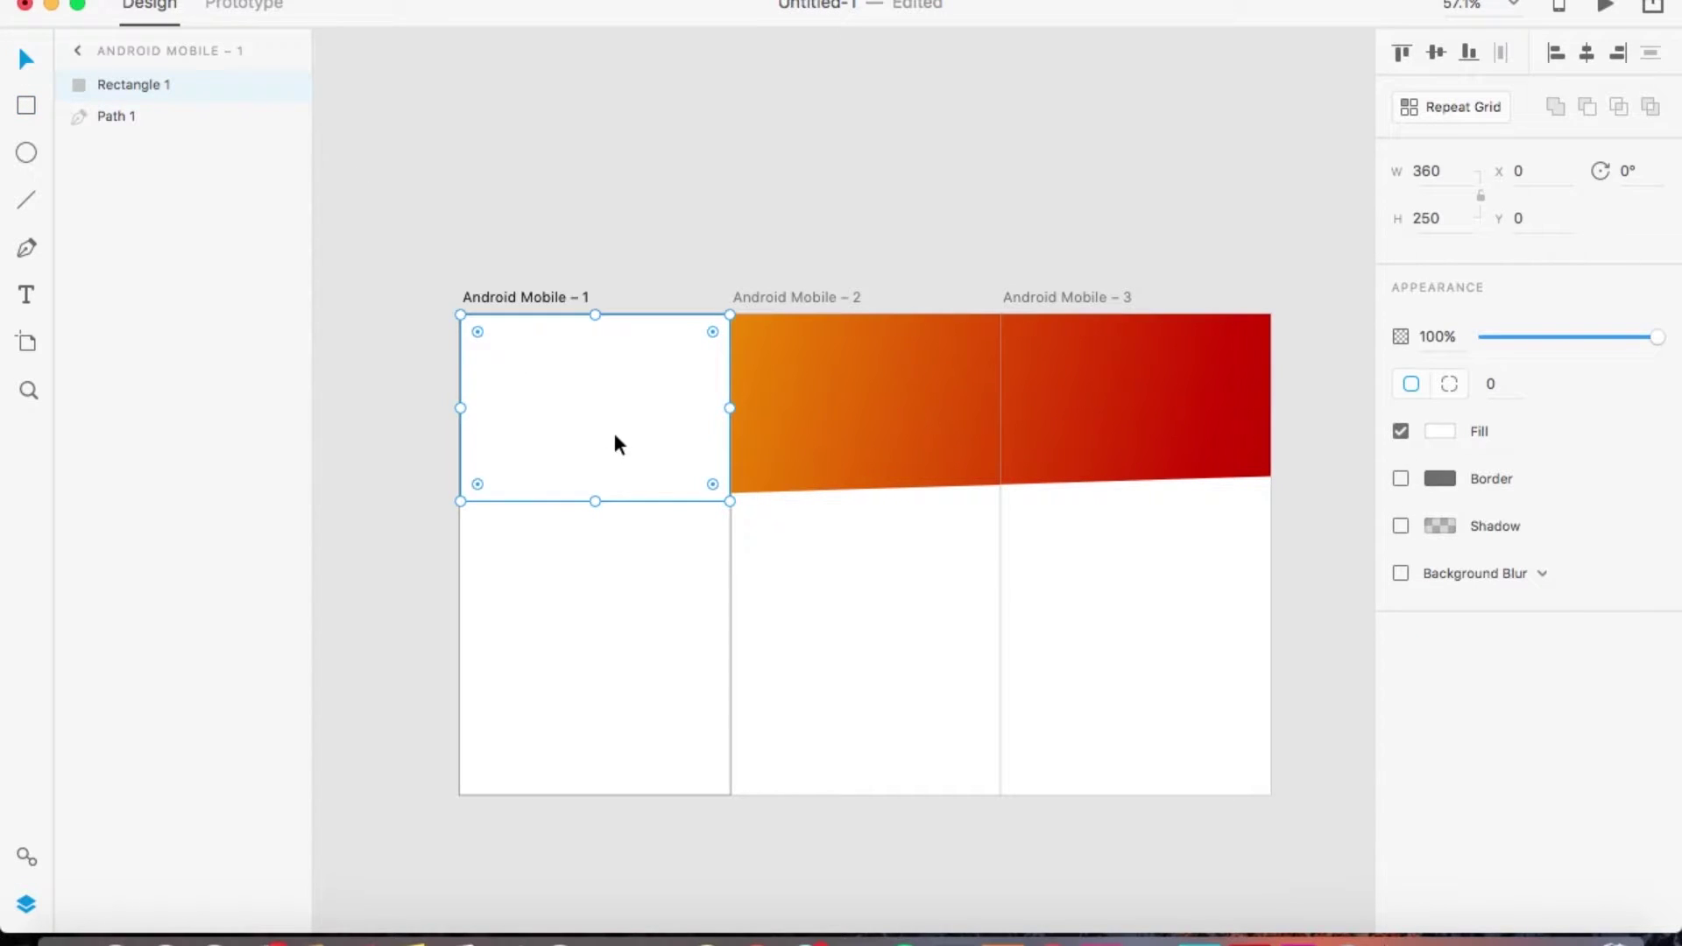
Paste copies of the white rectangle over the gradient areas of Android Mobile – 2 and Android Mobile – 3
click(910, 426)
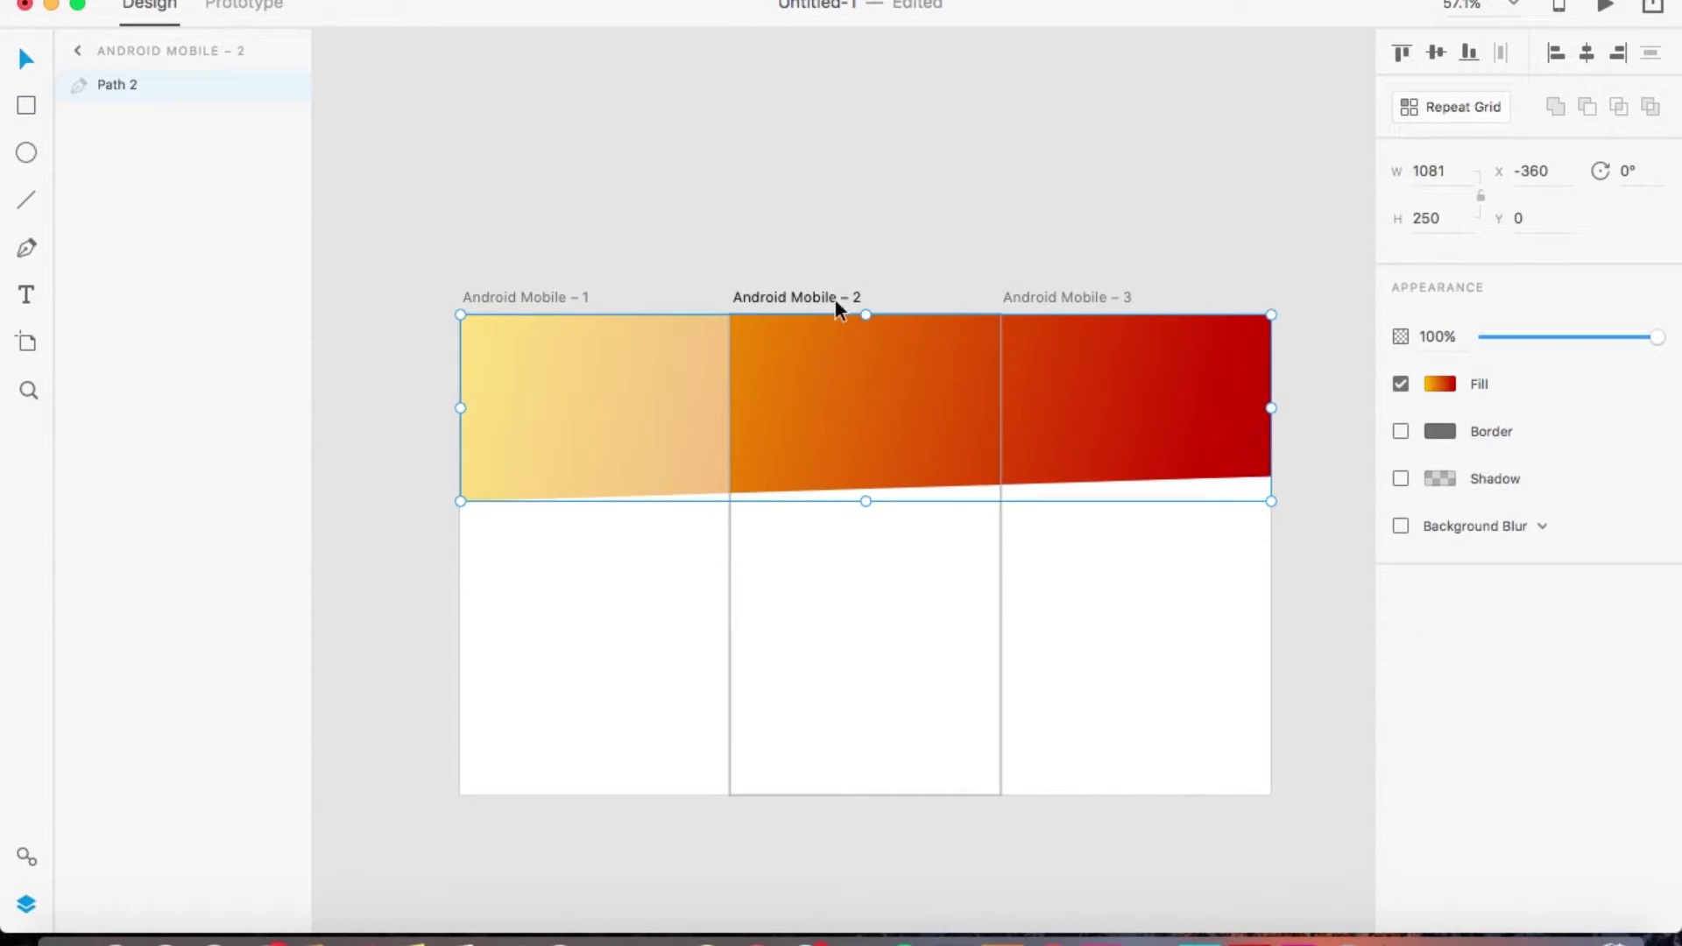
key(super+z)
click(1082, 396)
key(super+z)
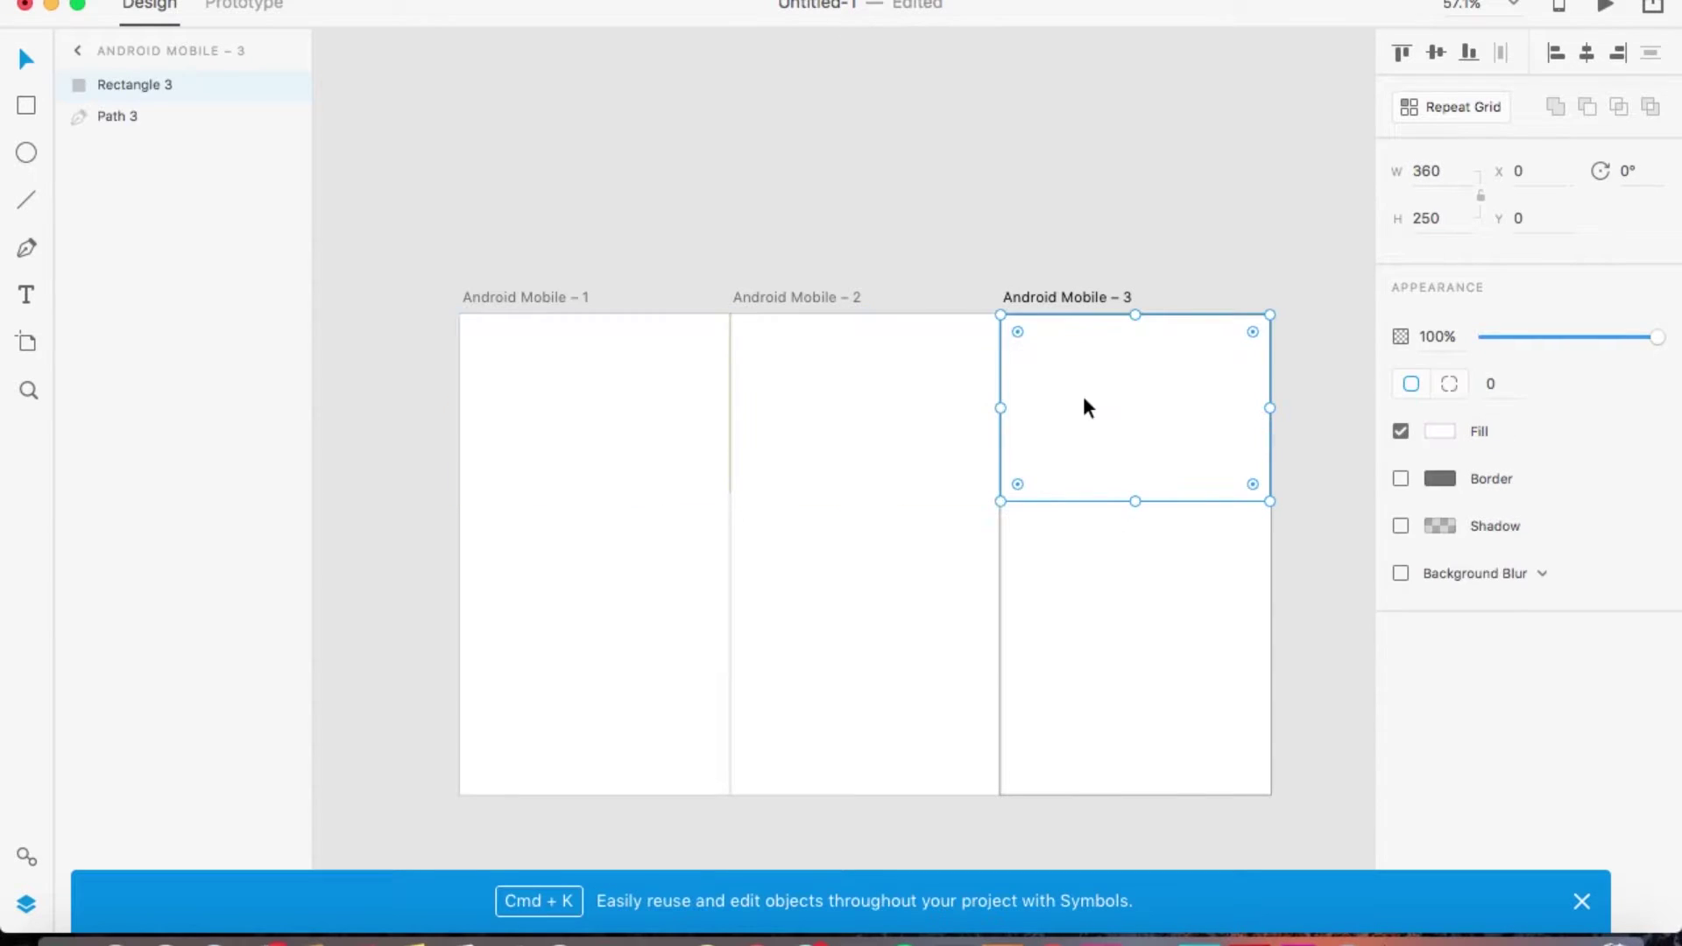
click(1025, 214)
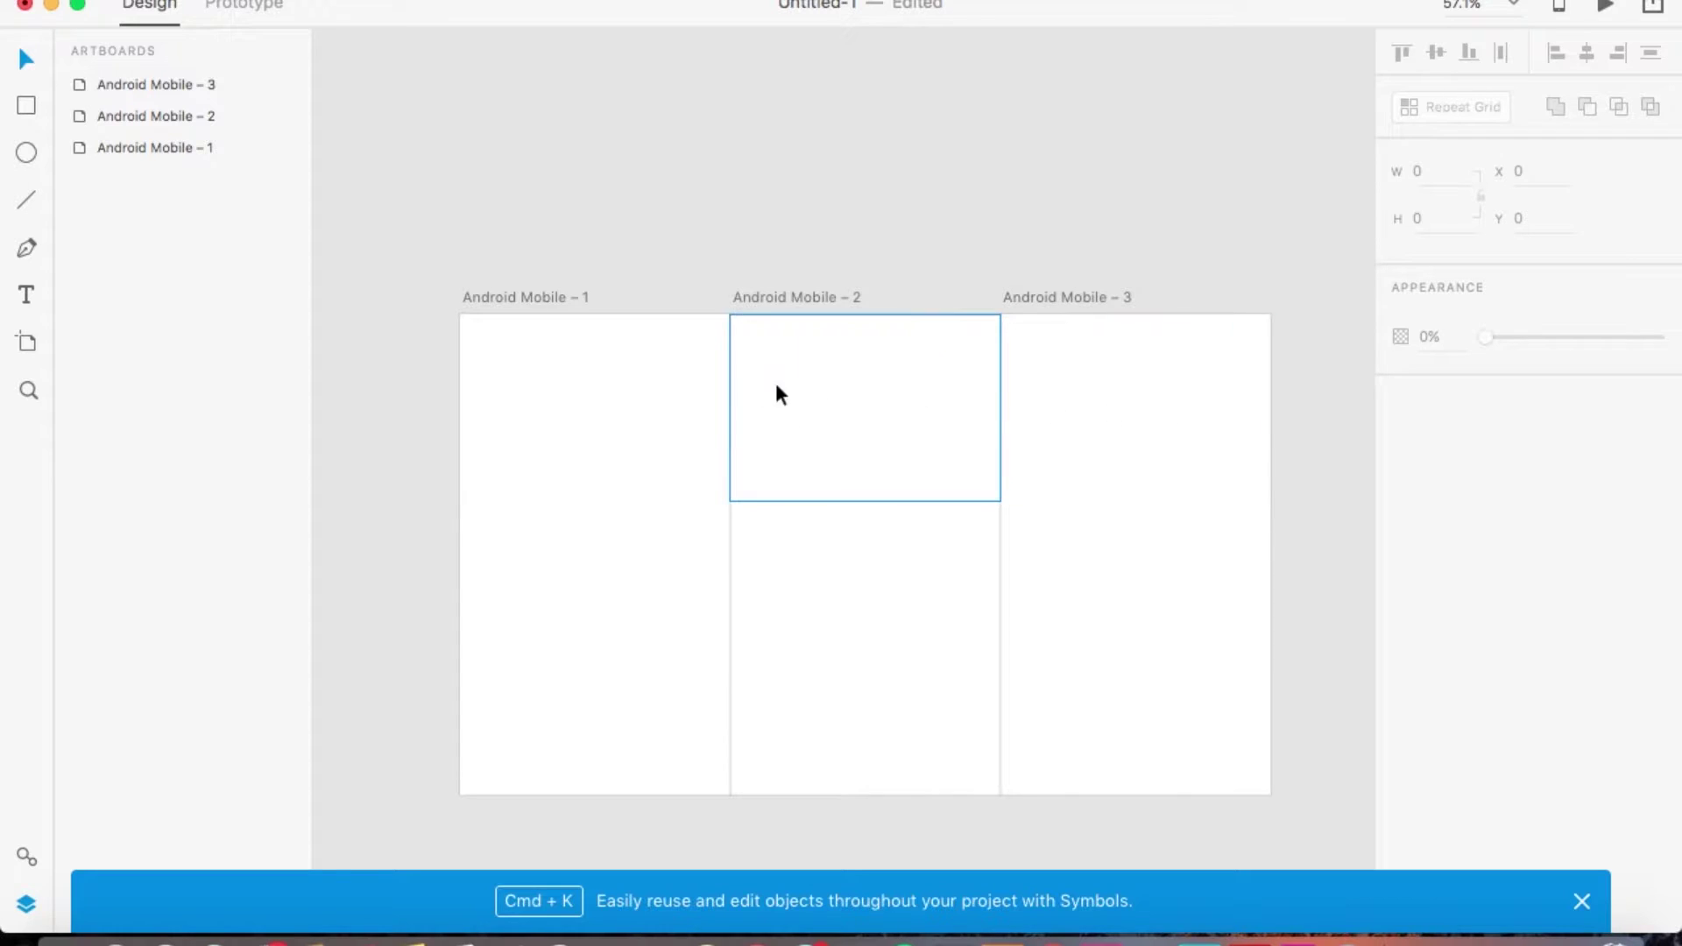
Rename the Path 1 layer on Android Mobile – 1 as GRADIENTE and select the Rectangle 1 layer
click(623, 425)
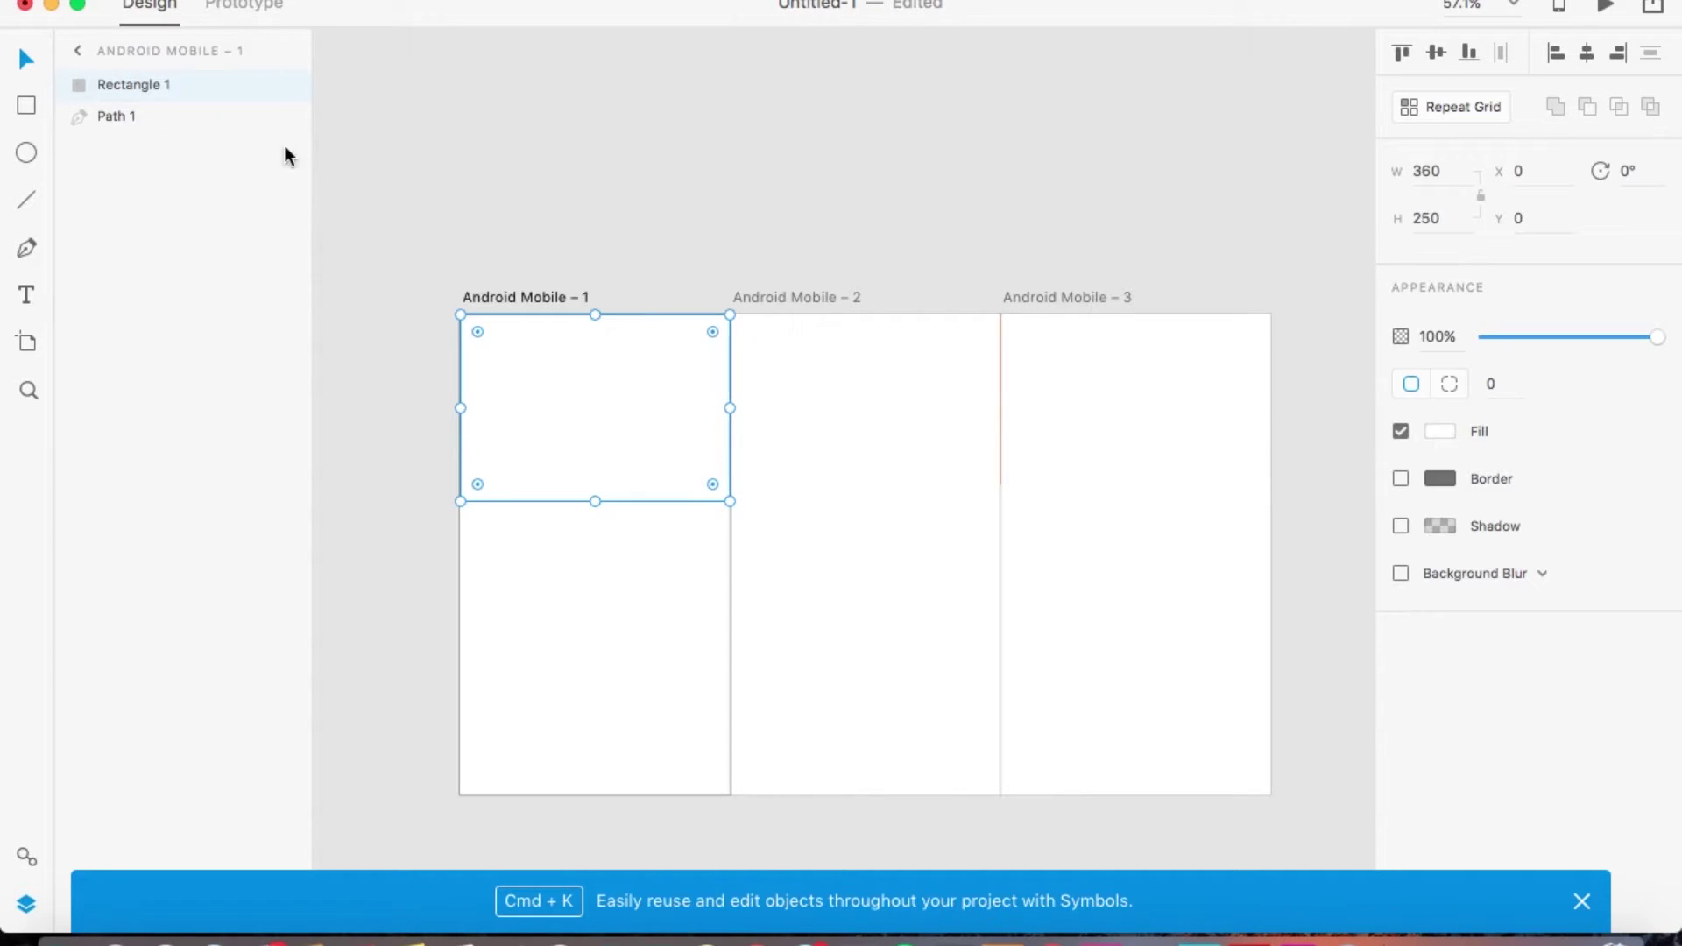
shift+click(134, 119)
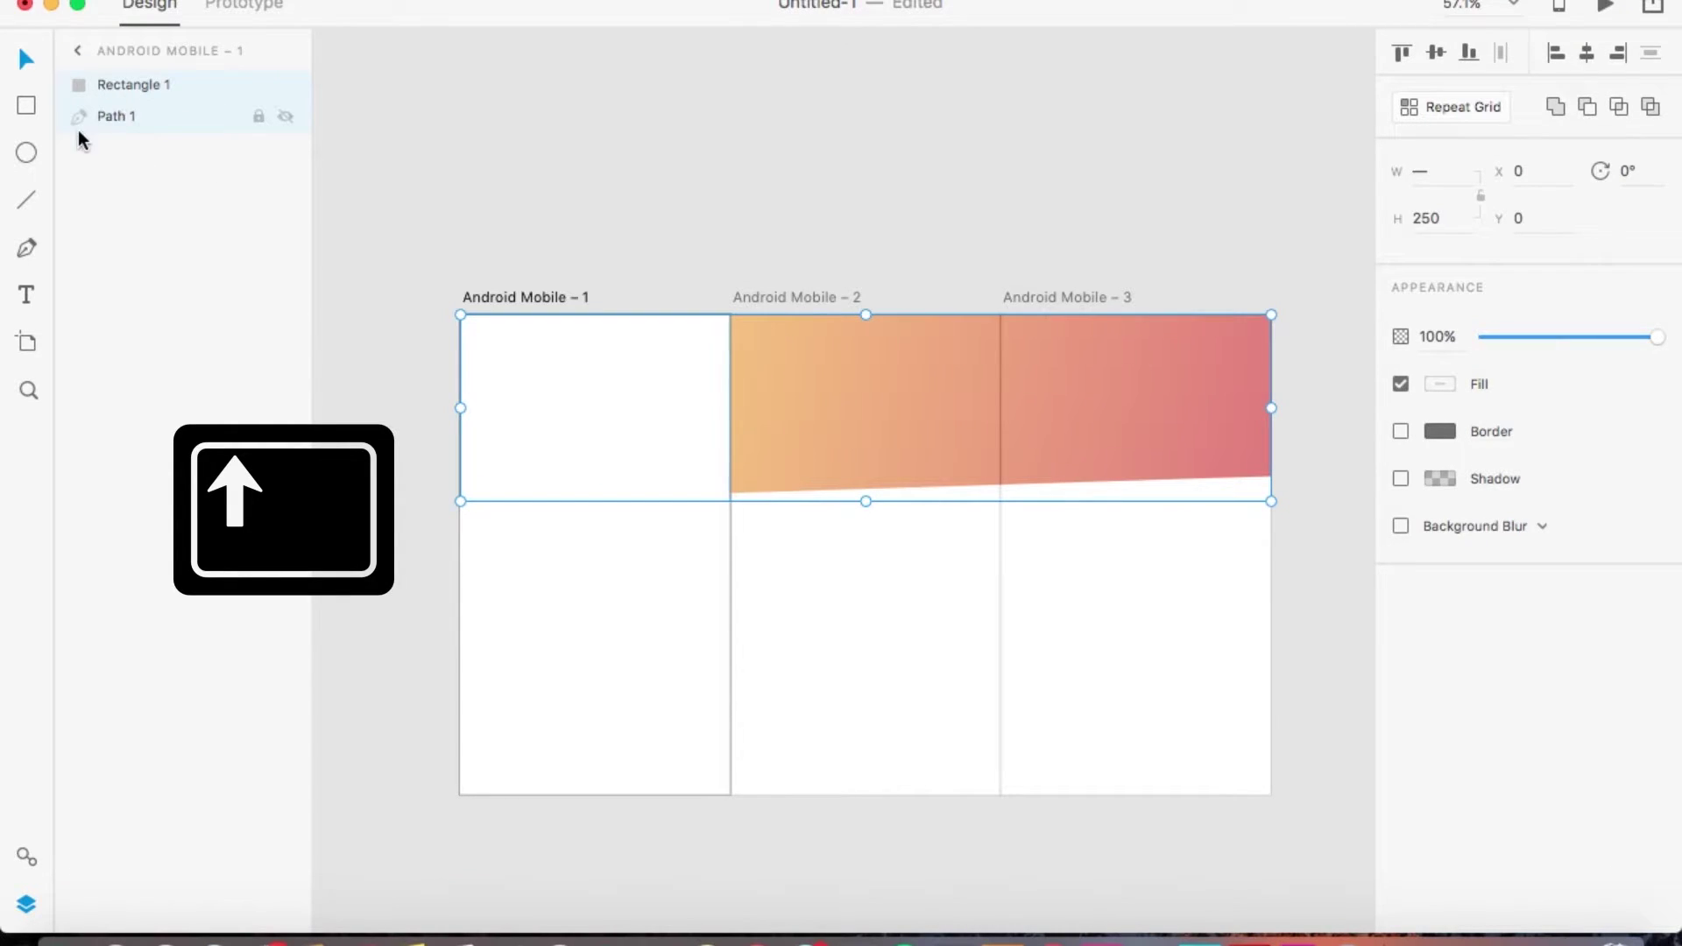
double_click(111, 119)
text(GRADIENTE)
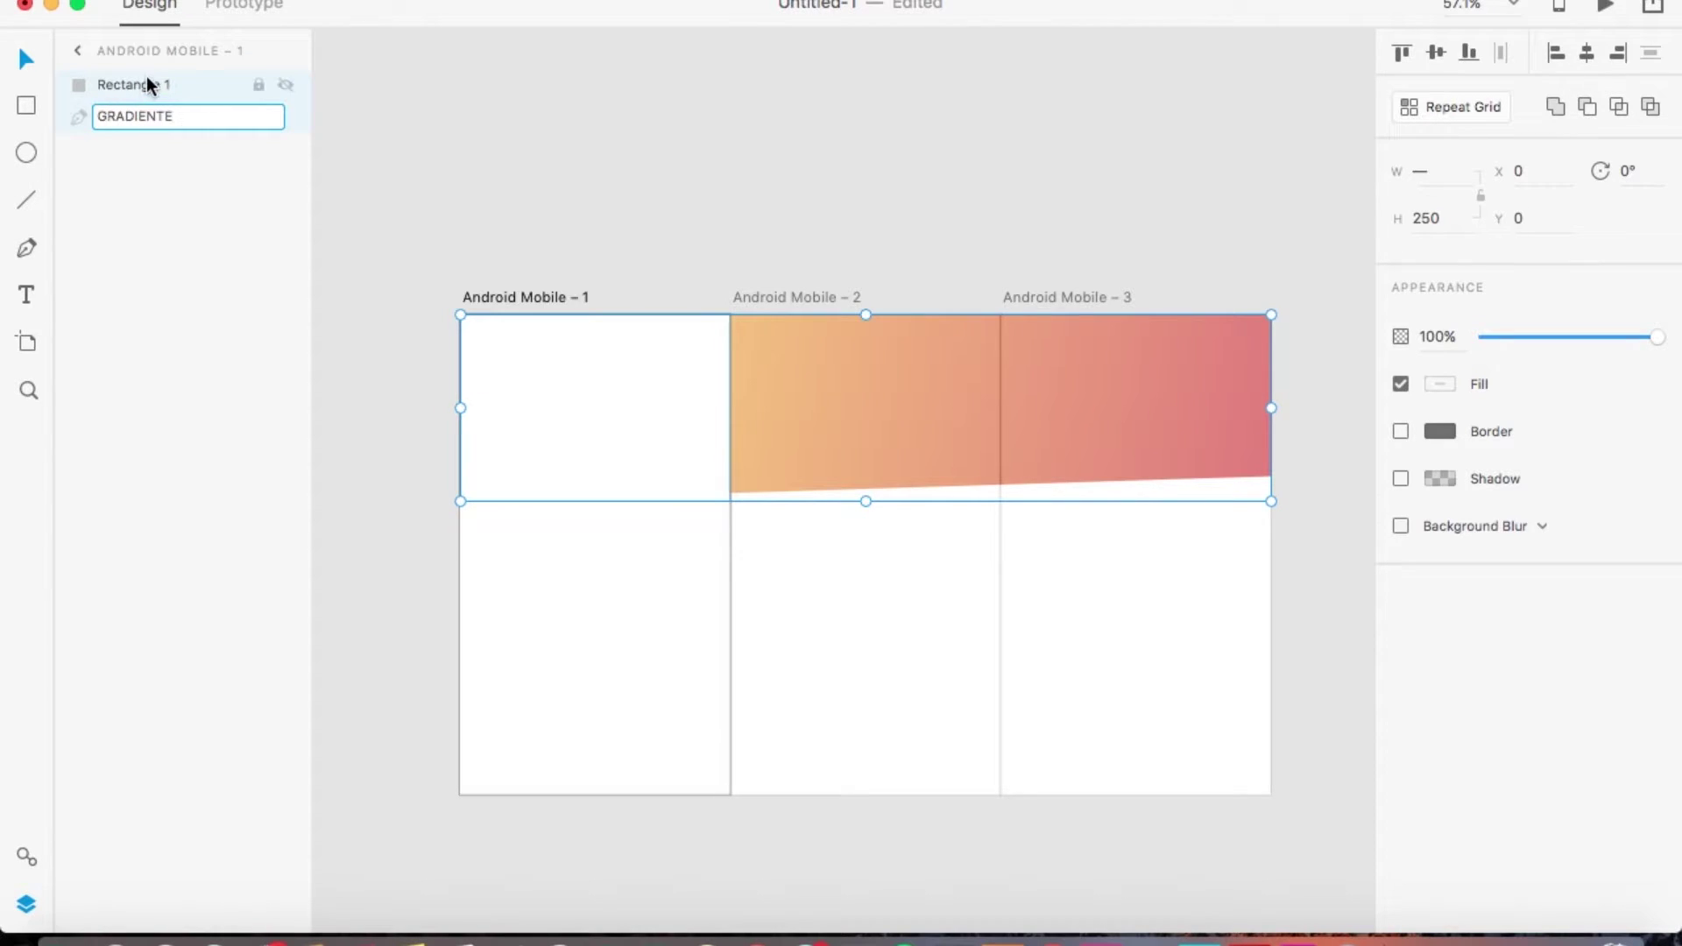
key(Return)
click(158, 85)
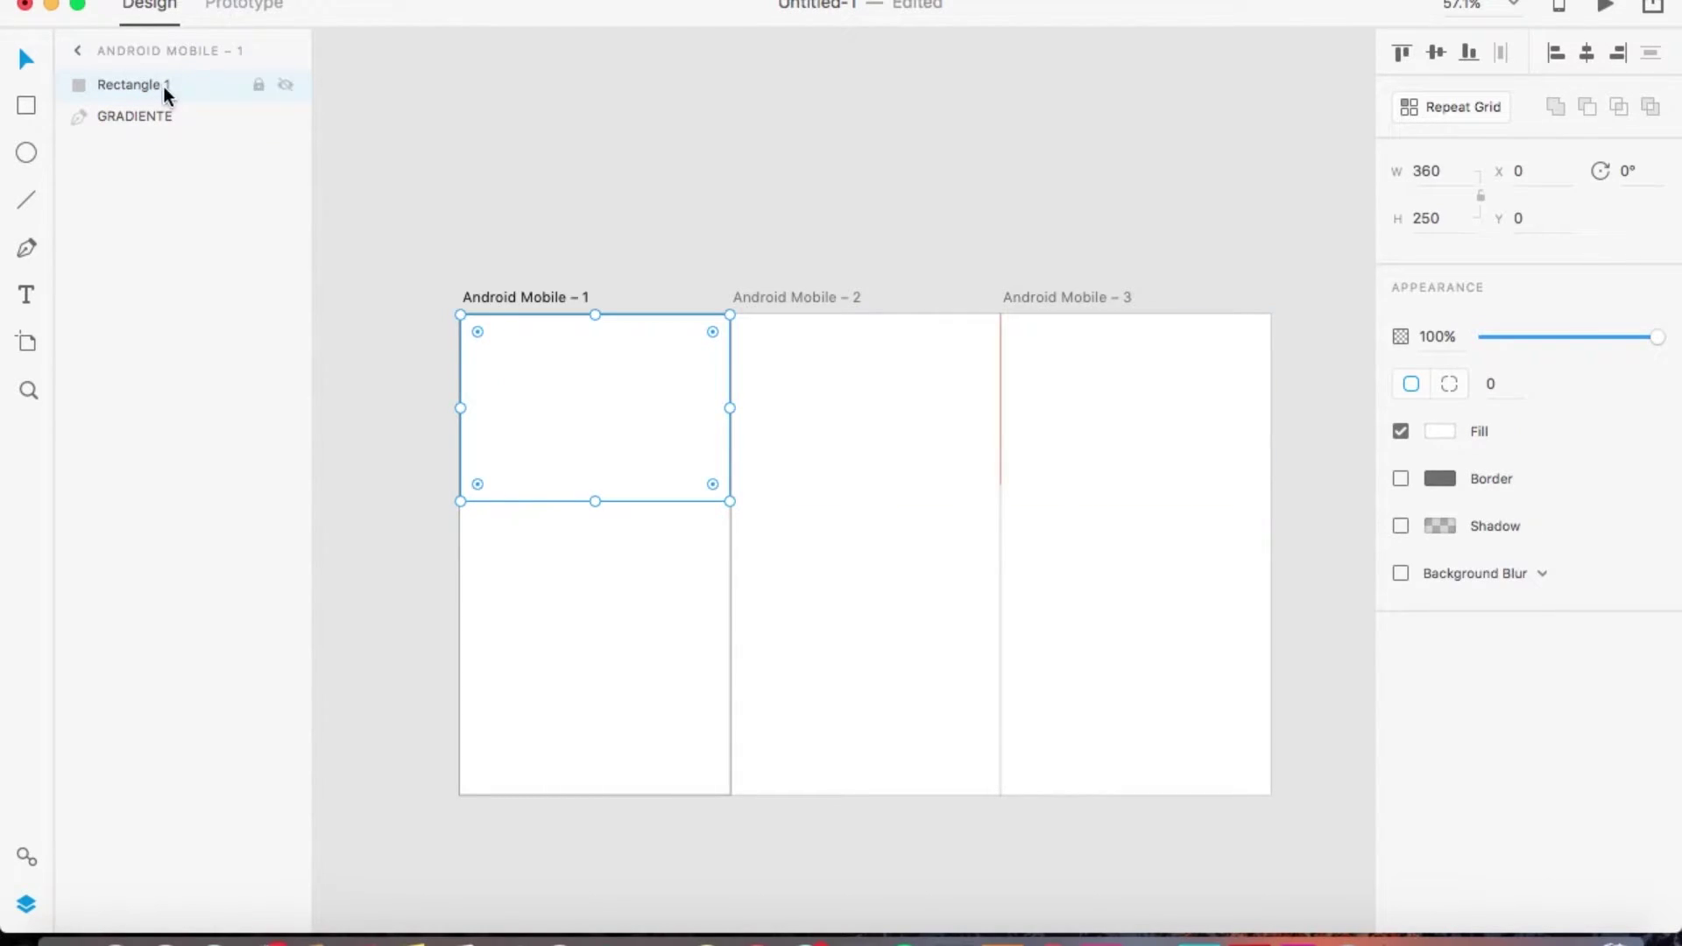
Mask the GRADIENTE shape with the Rectangle 1 shape on Android Mobile – 1
shift+click(152, 127)
right_click(221, 118)
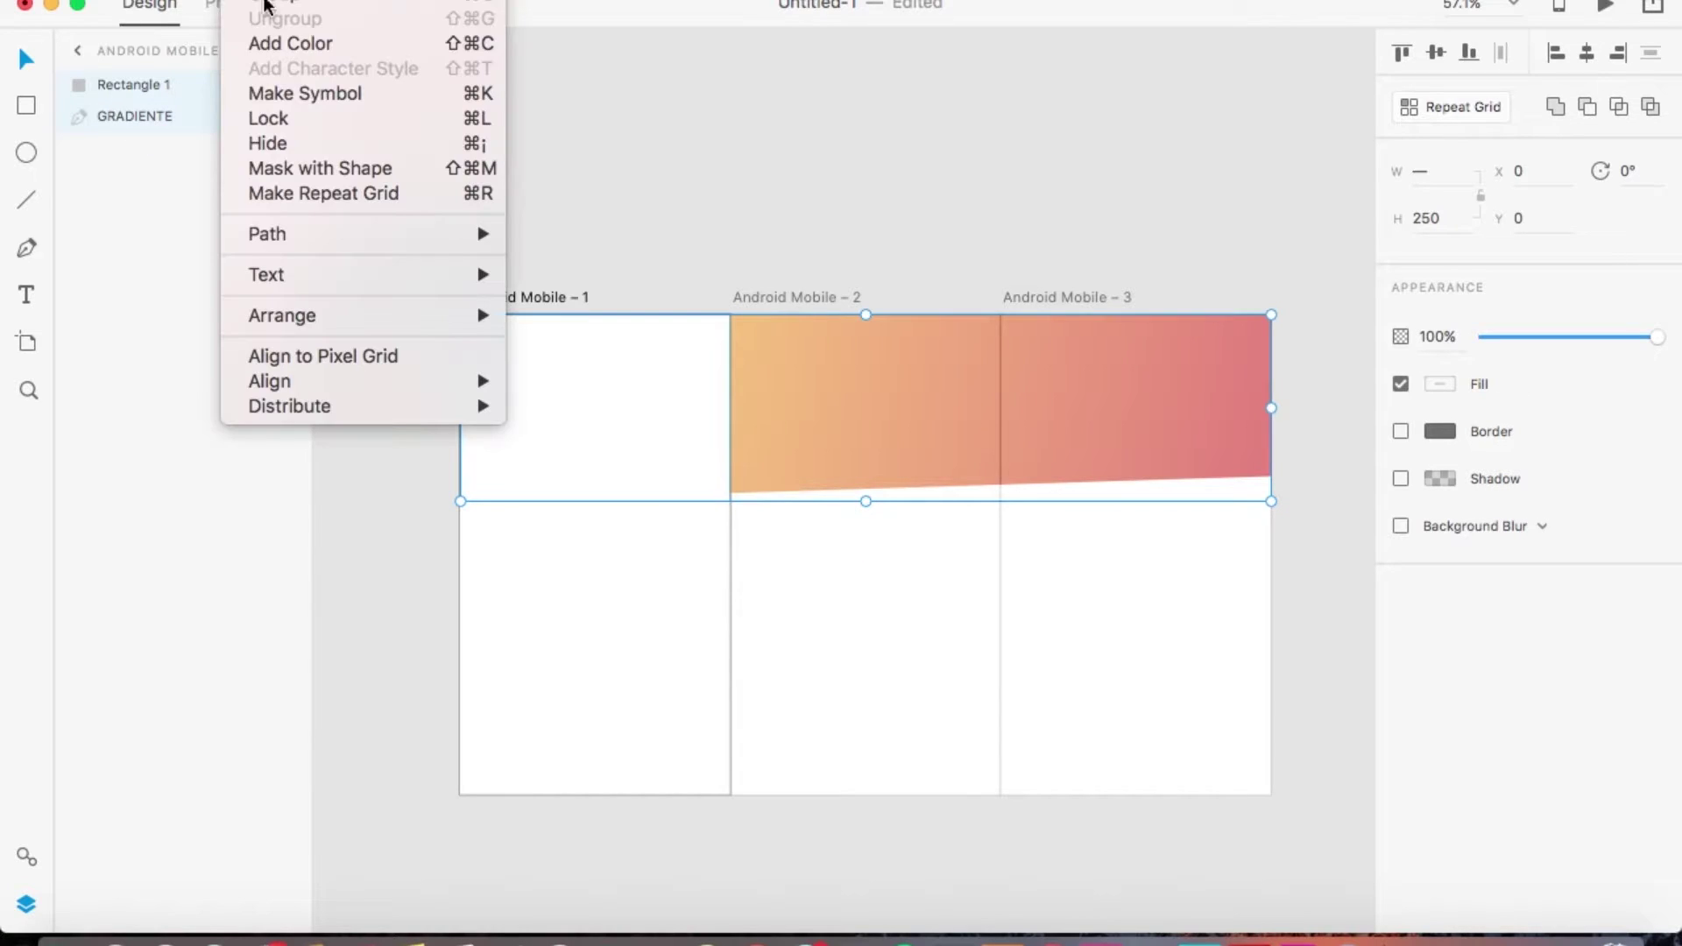
click(324, 168)
click(592, 157)
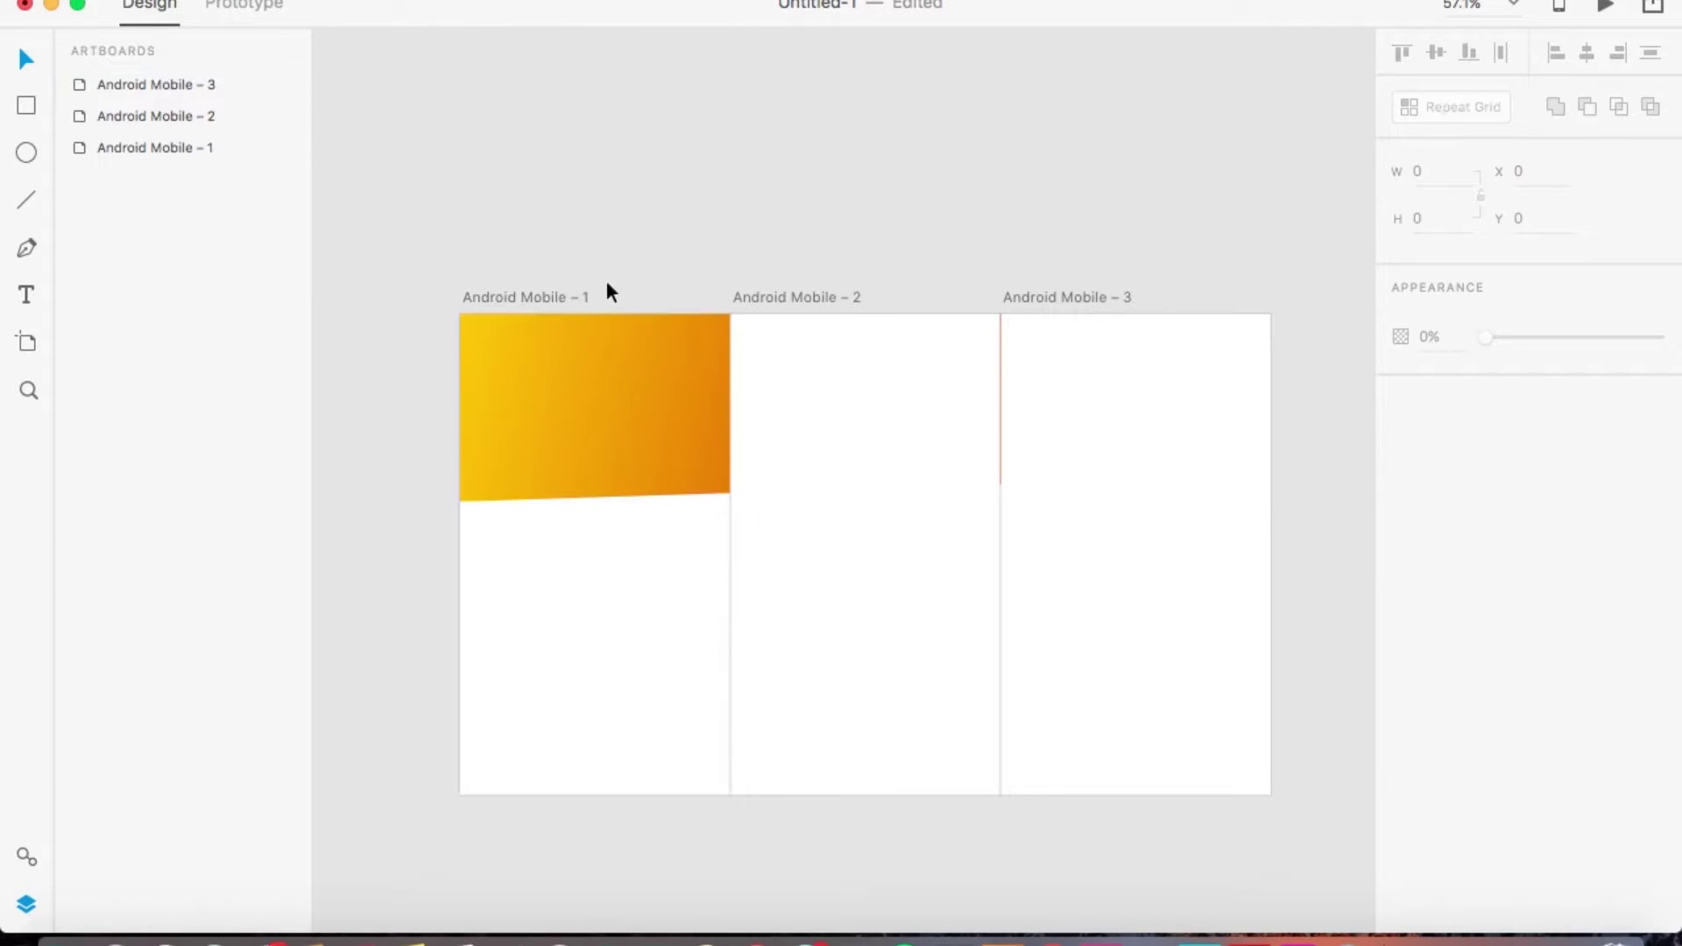
Mask the Path 2 gradient with the Rectangle 2 shape on Android Mobile – 2
click(838, 299)
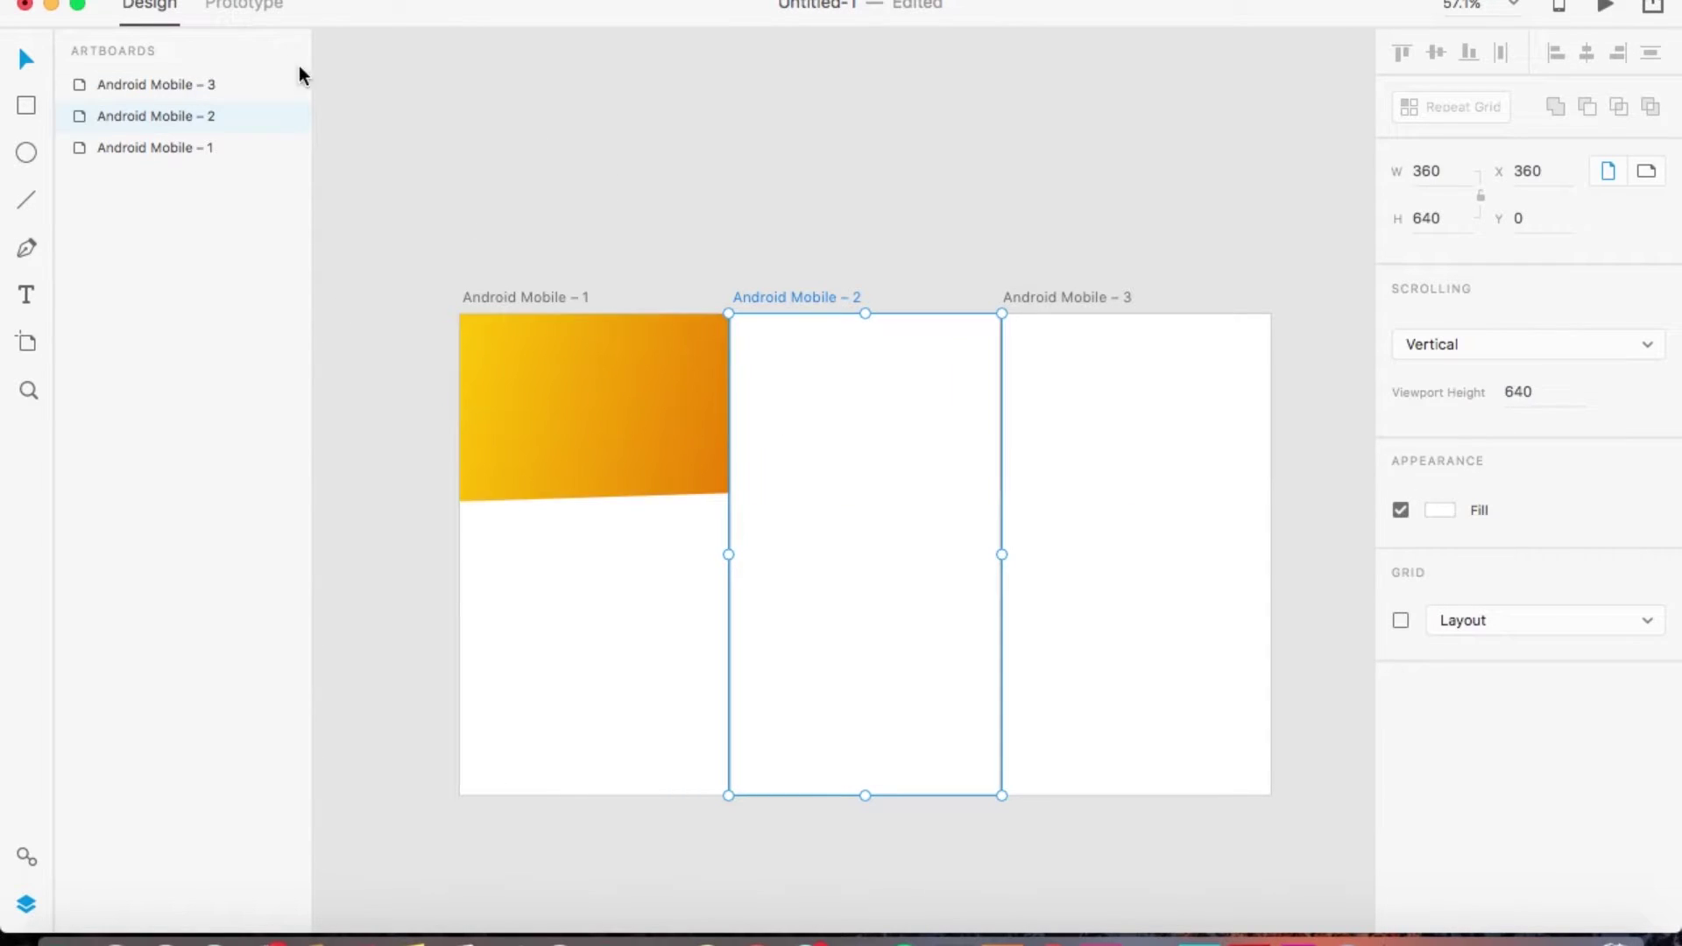
click(874, 430)
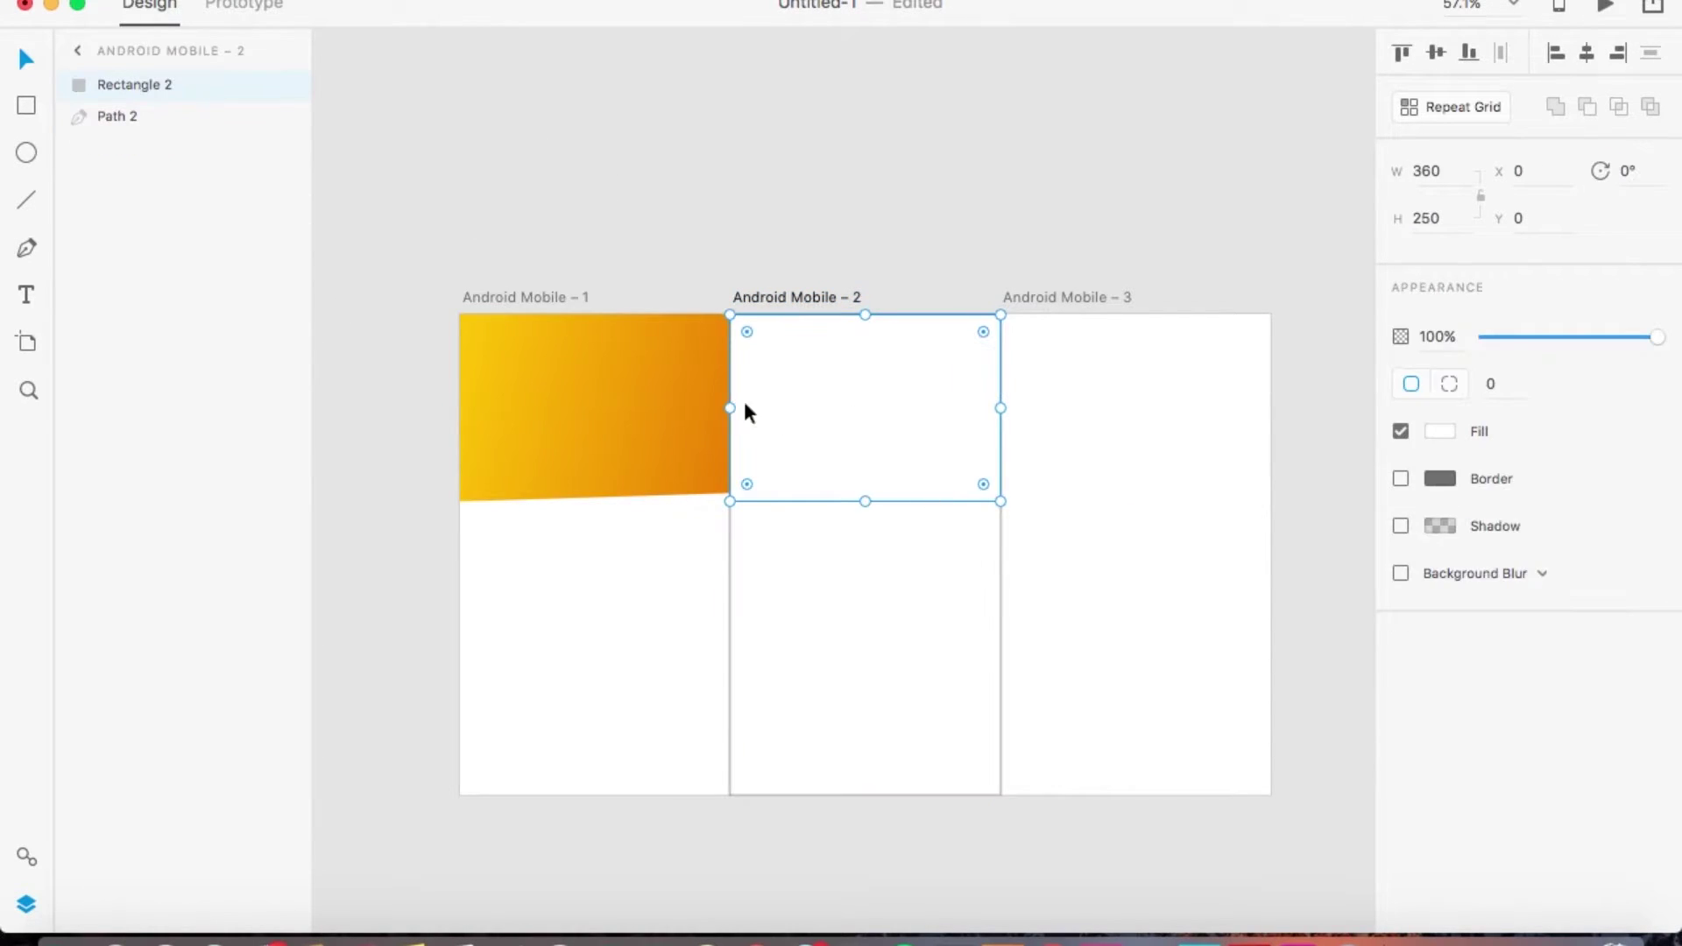
shift+click(120, 116)
right_click(215, 123)
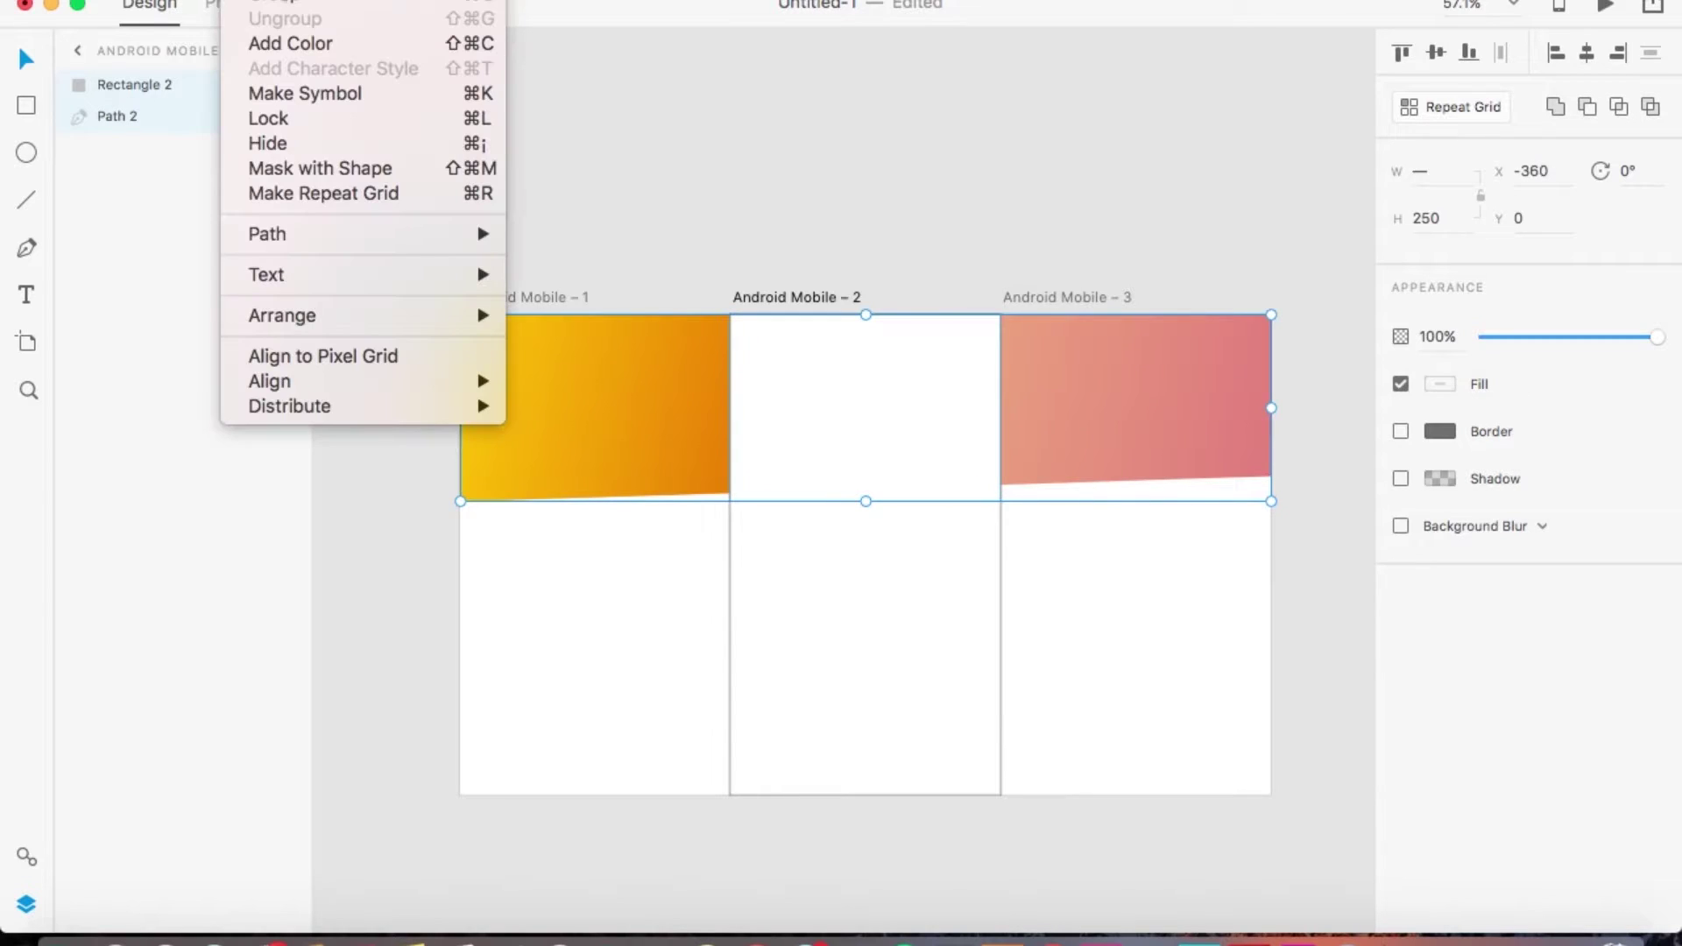
click(339, 169)
click(990, 251)
Mask the Path 3 gradient with the Rectangle 3 shape on Android Mobile – 3
click(1080, 299)
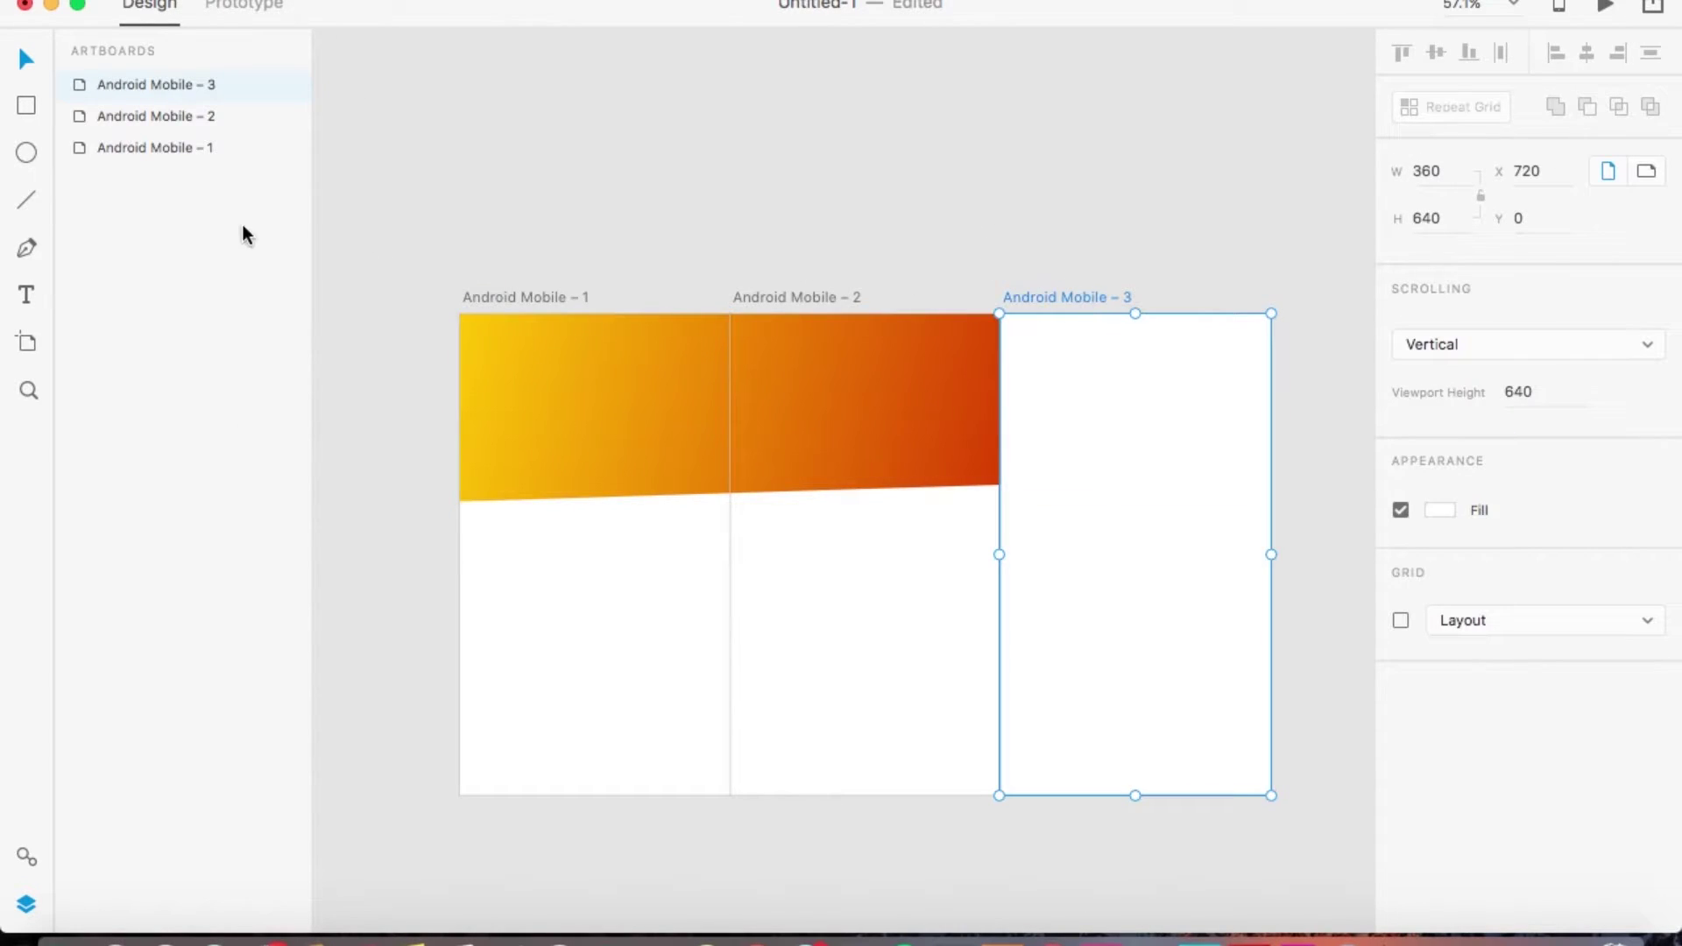
key(super+v)
shift+click(147, 116)
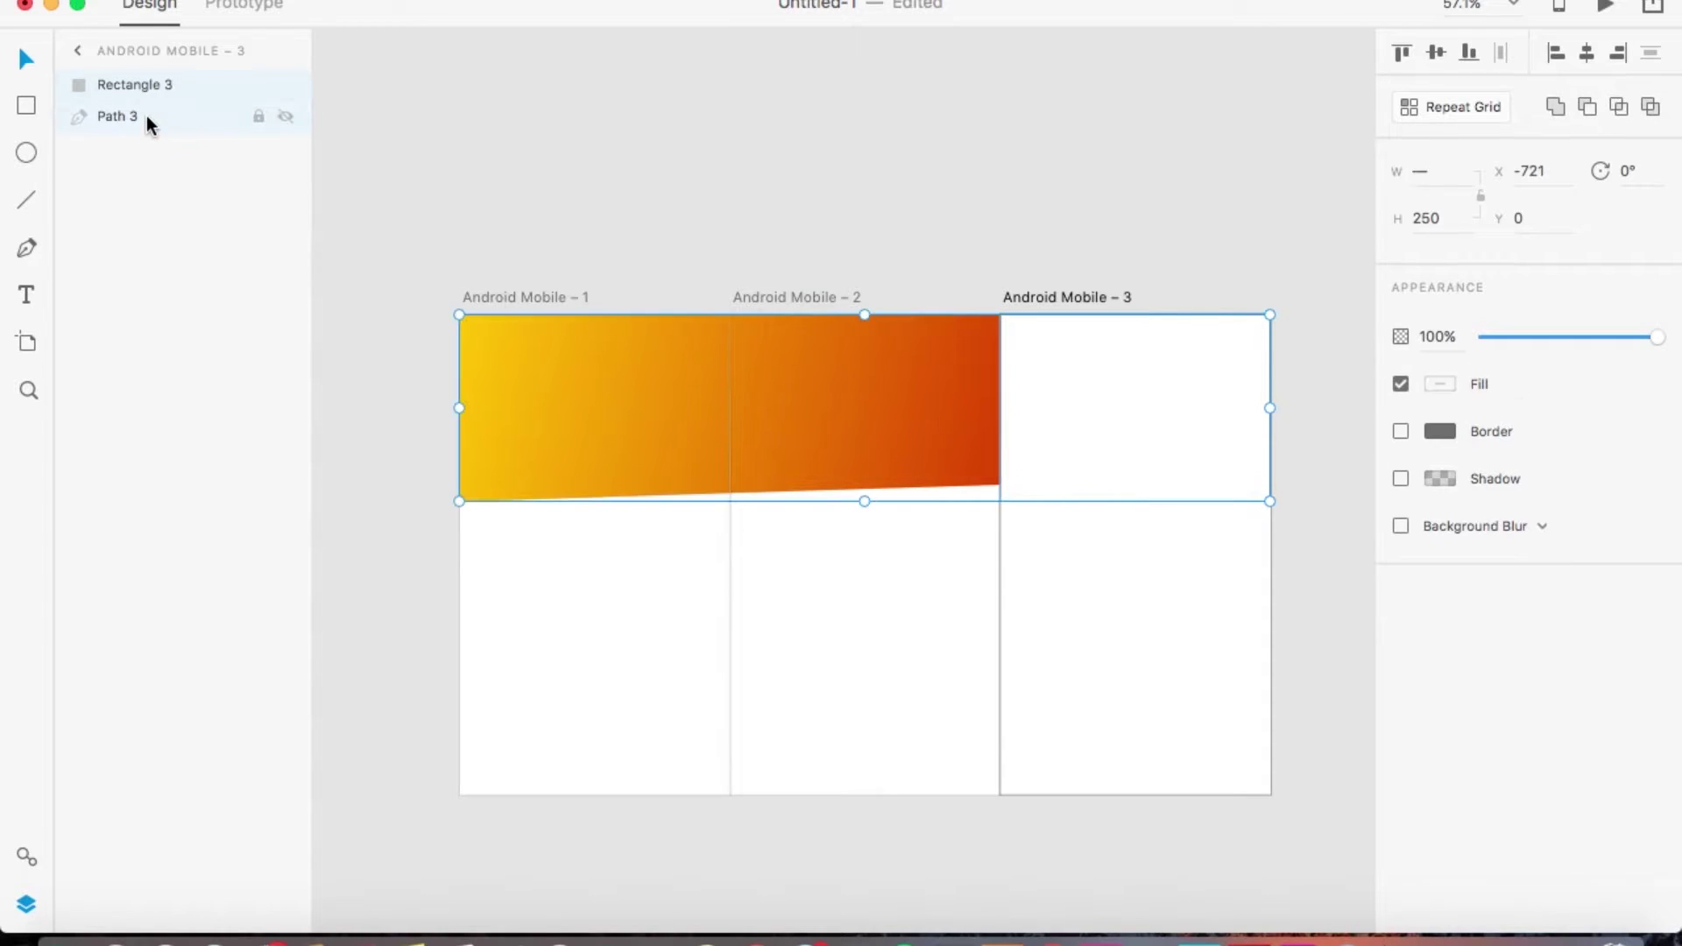
right_click(219, 118)
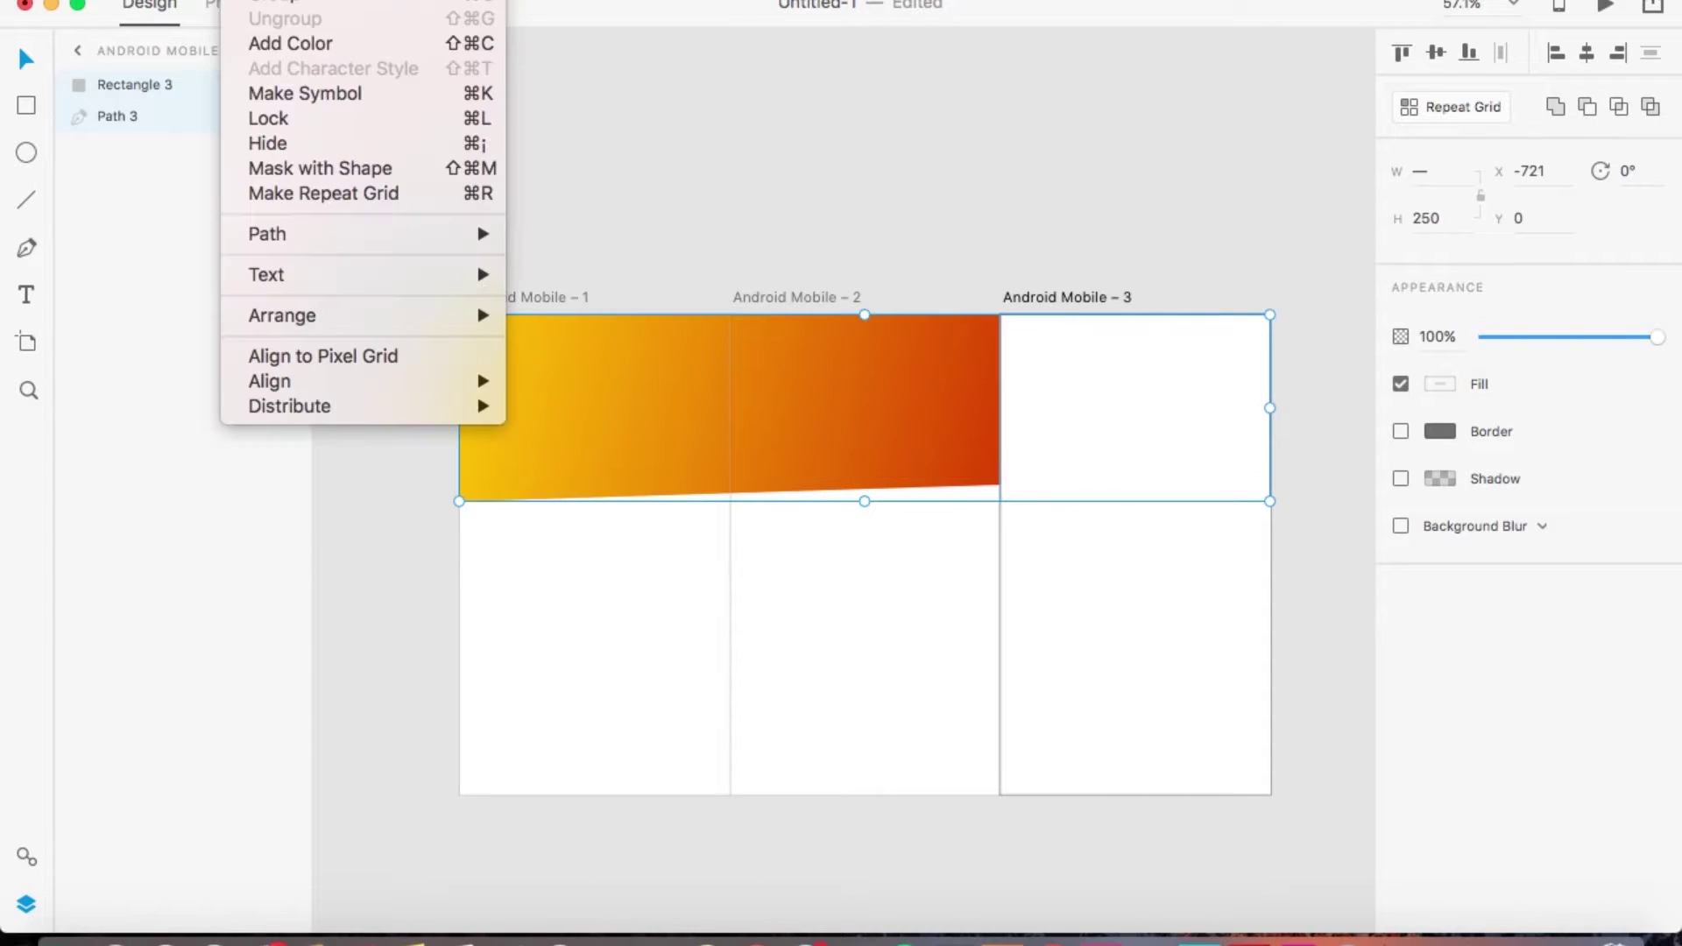
click(363, 170)
click(781, 156)
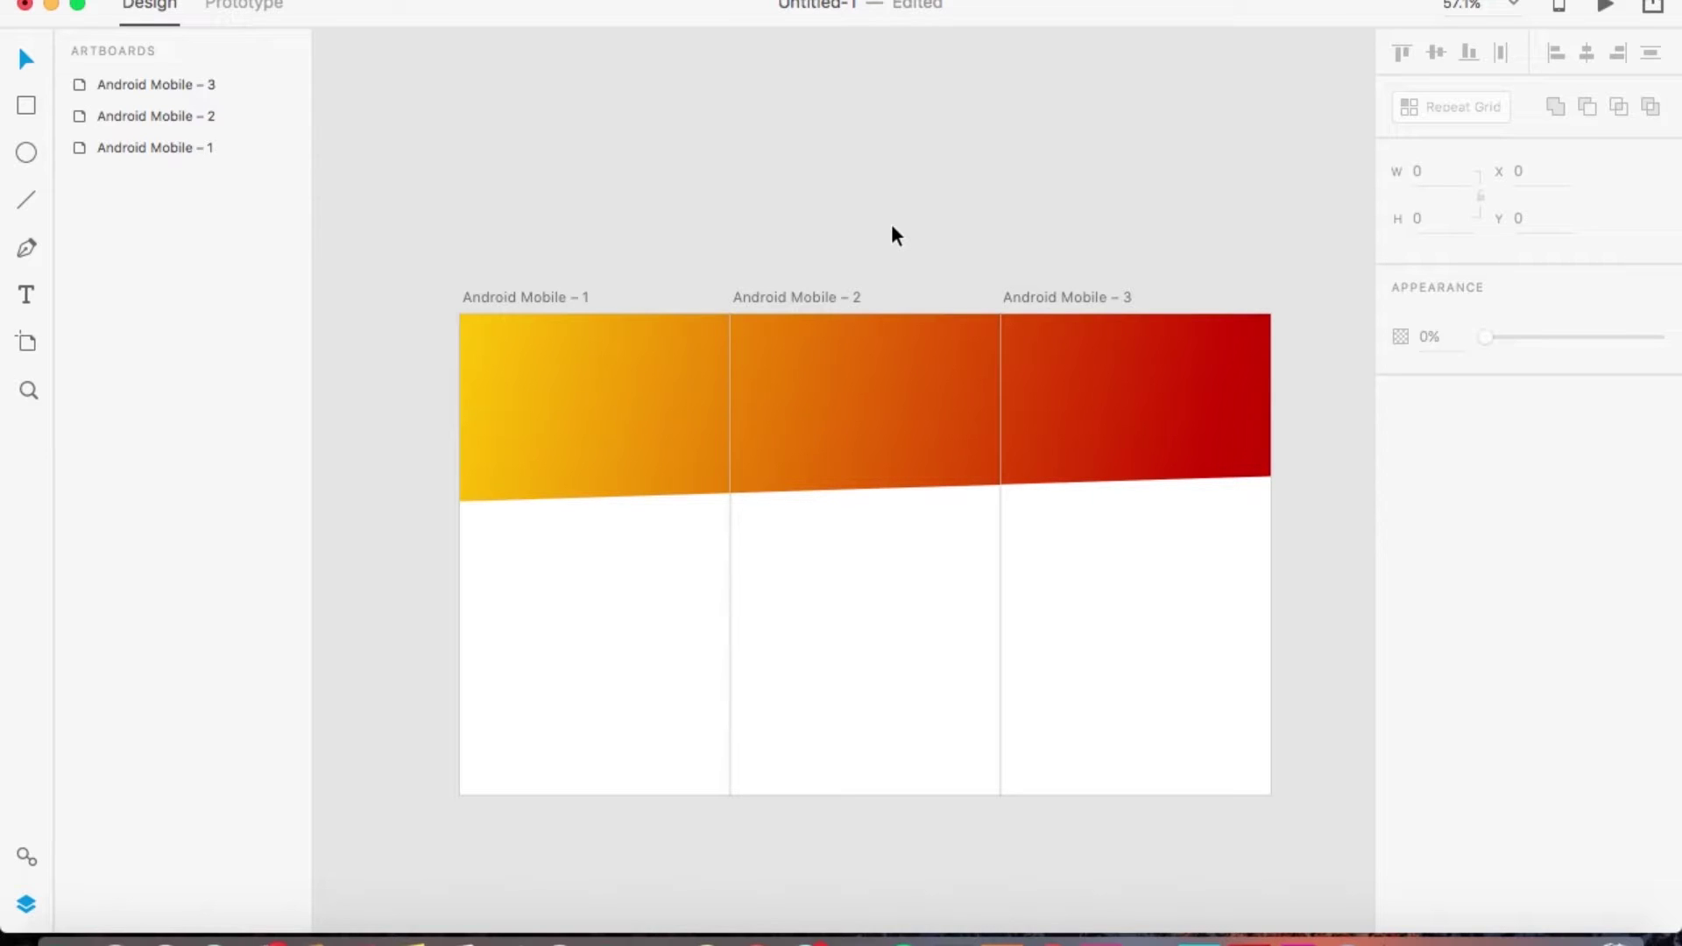
scroll(549, 665, up, 5)
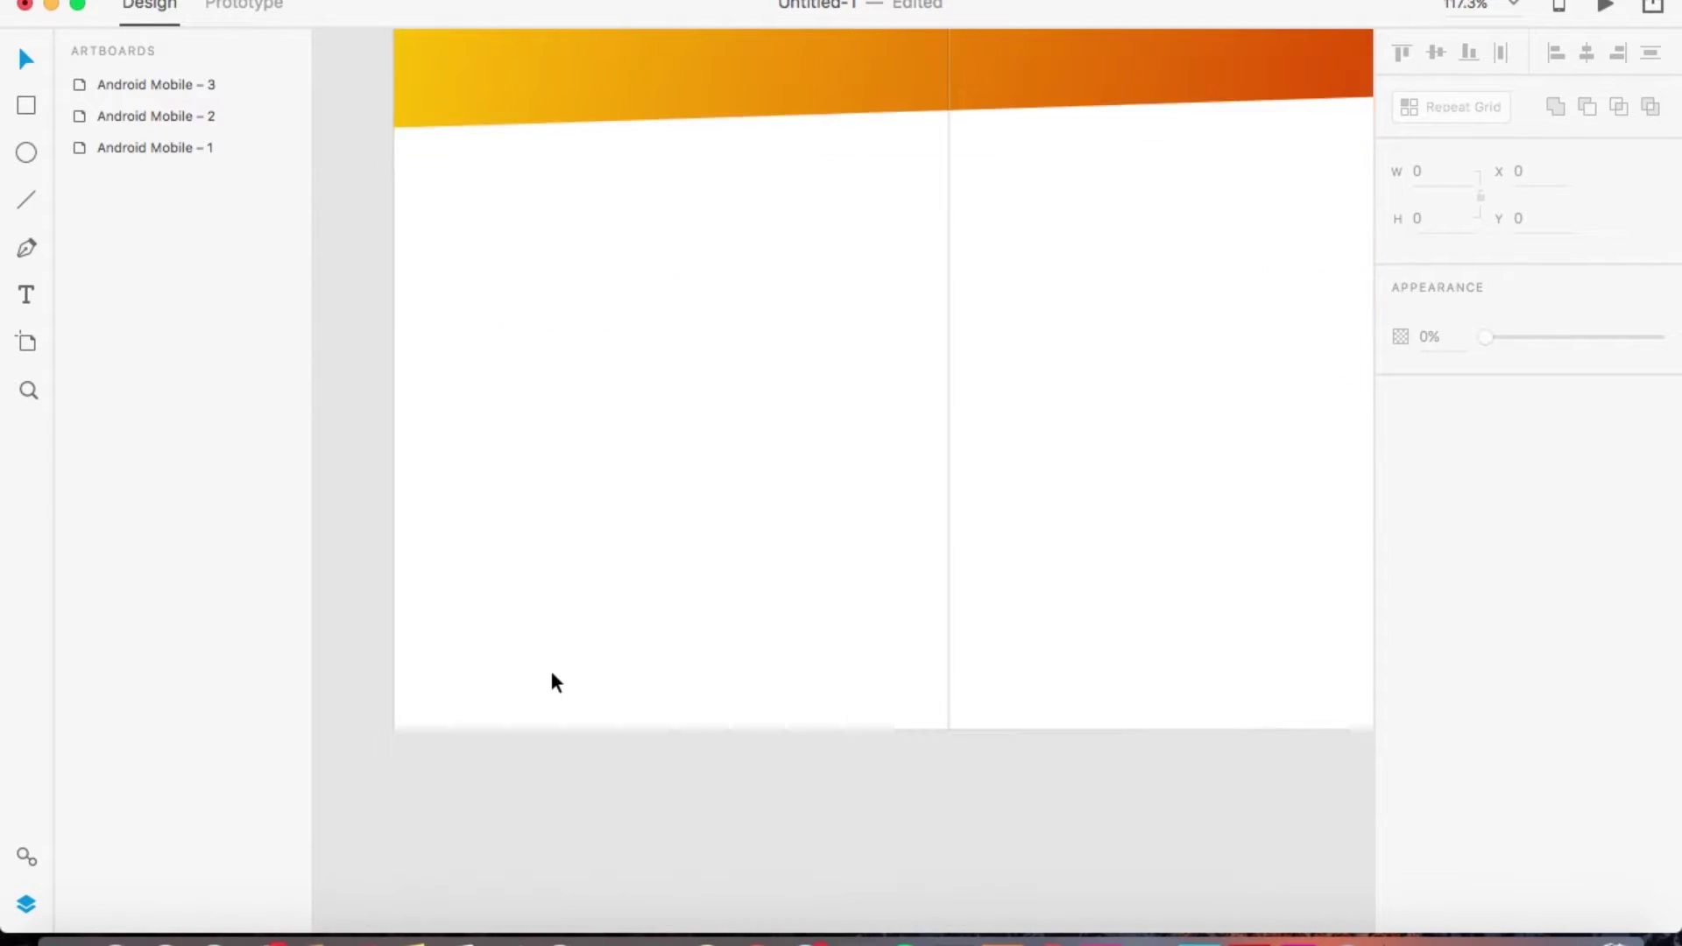
click(27, 153)
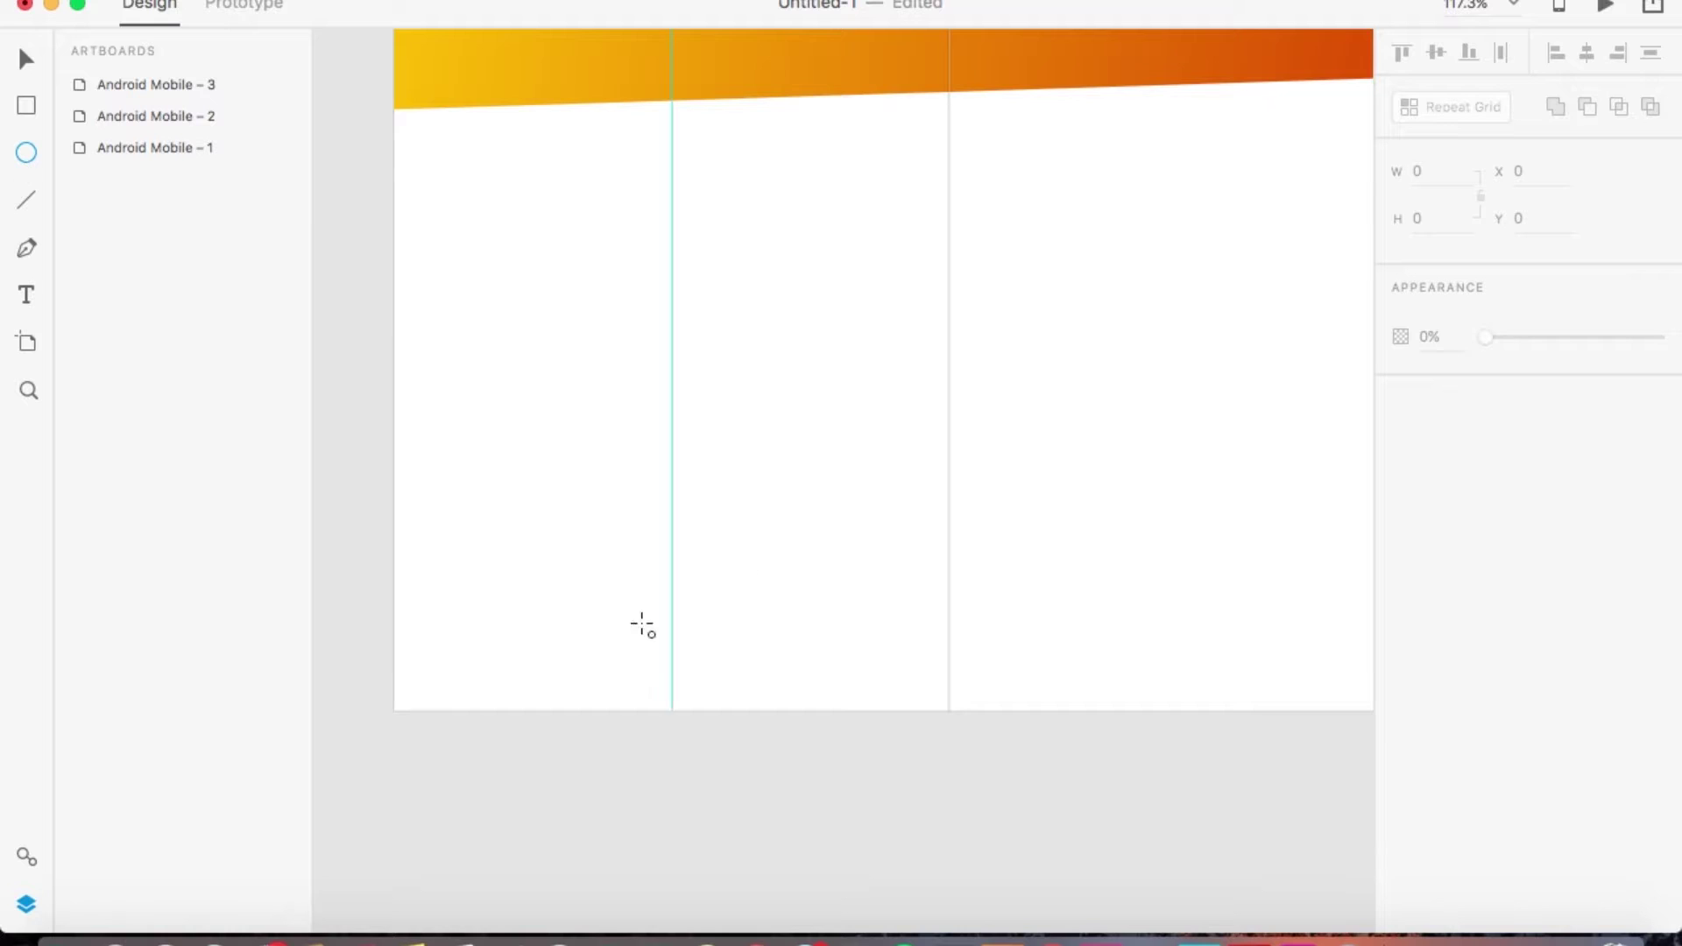
drag(480, 560, 538, 603)
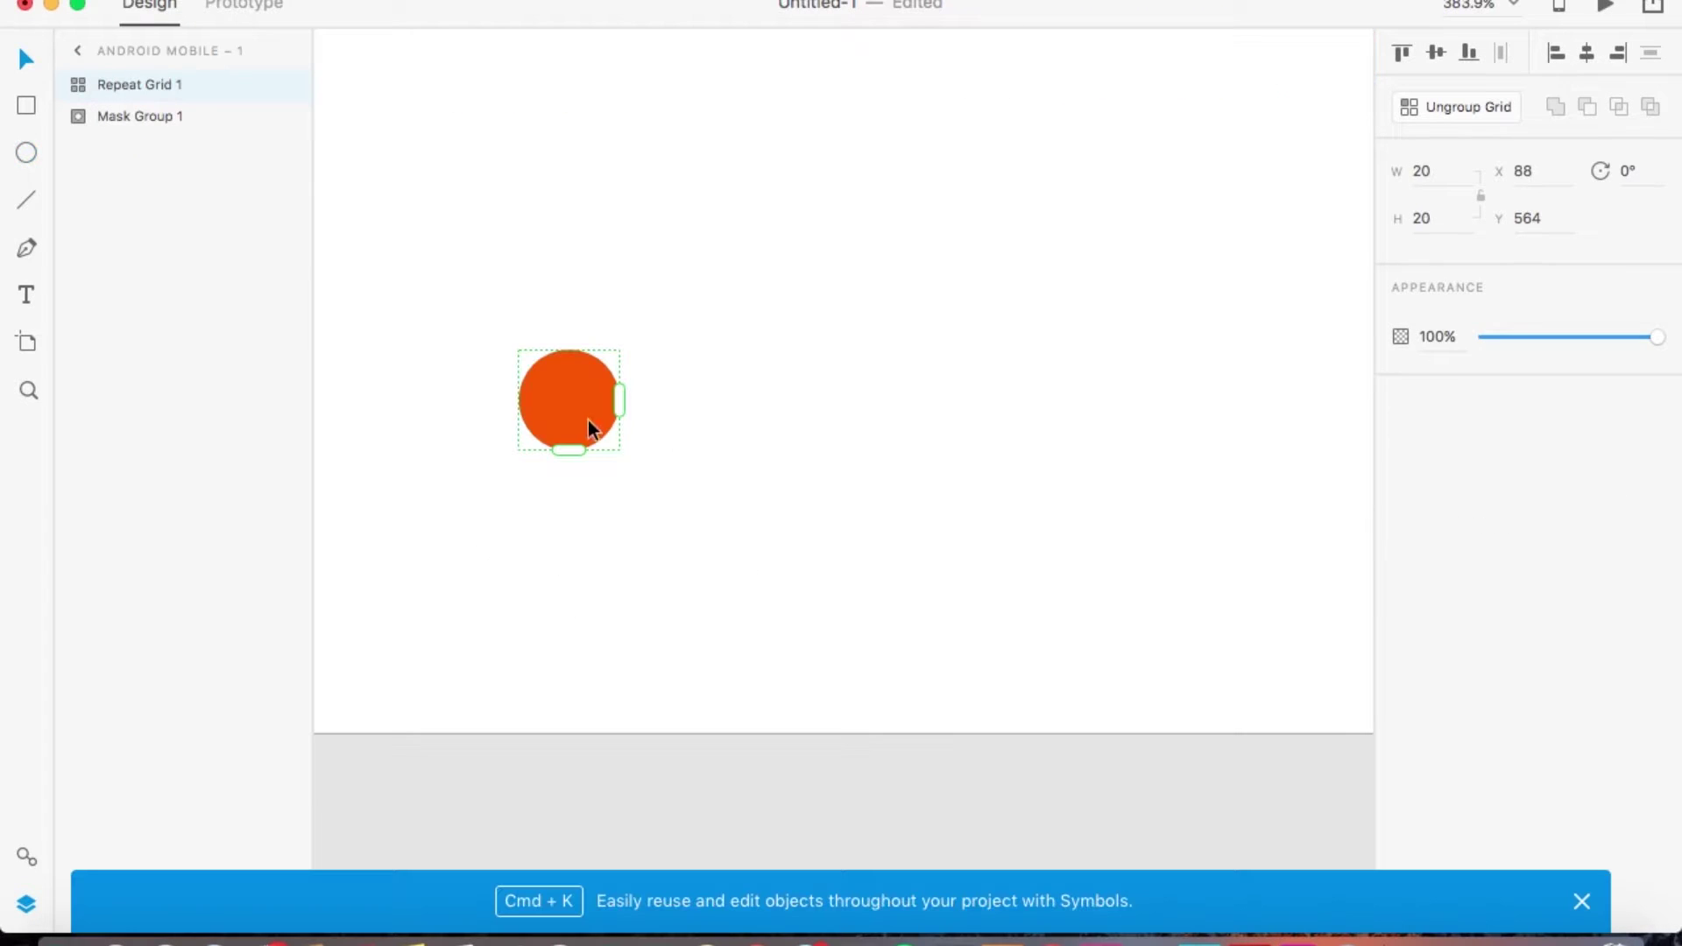
key(Delete)
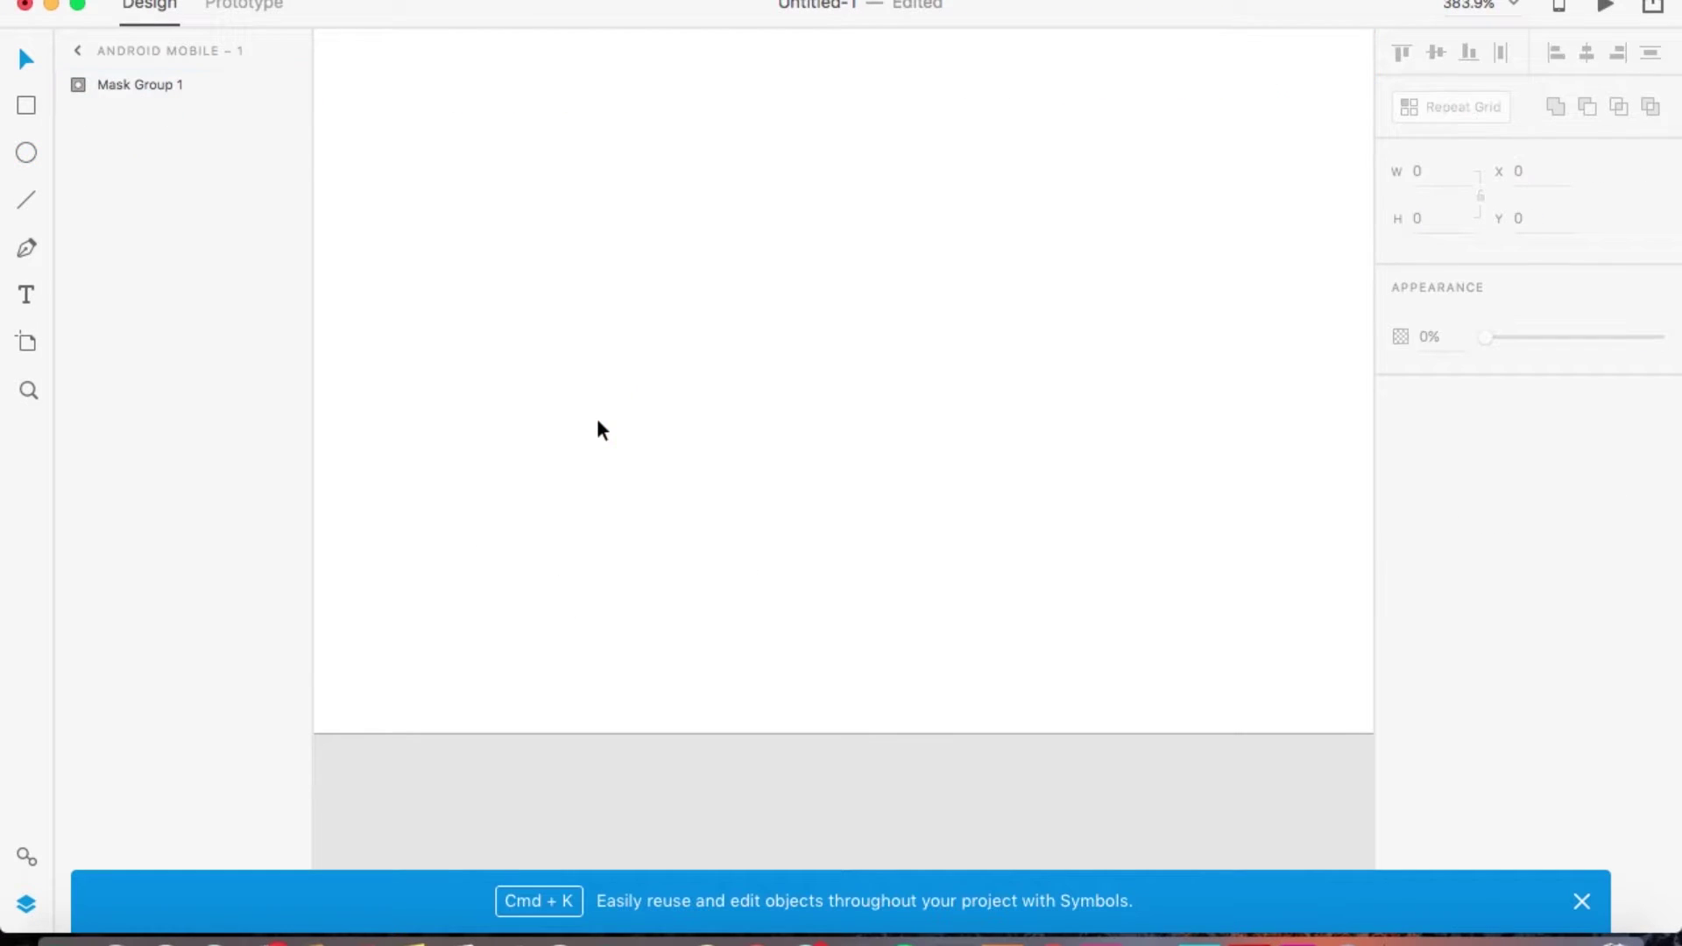
Draw a circle near the lower edge of Android Mobile – 1, sized 20 by 20 and without a border
scroll(596, 418, down, 3)
click(26, 153)
drag(587, 340, 643, 403)
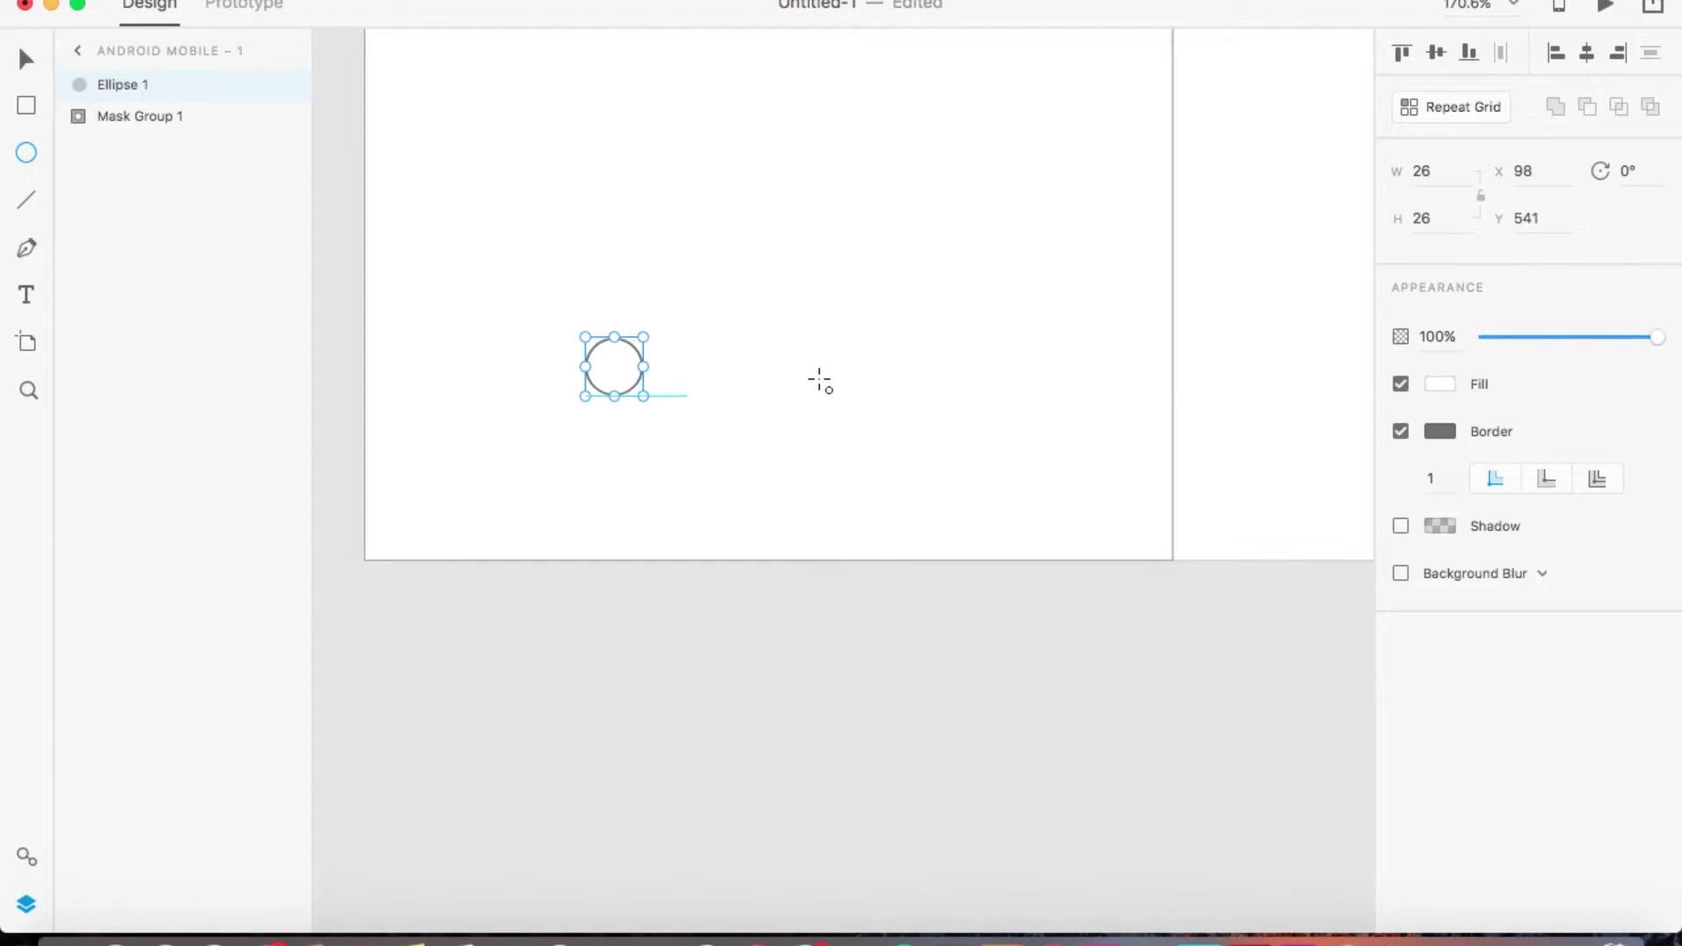
click(1430, 173)
text(20)
key(Return)
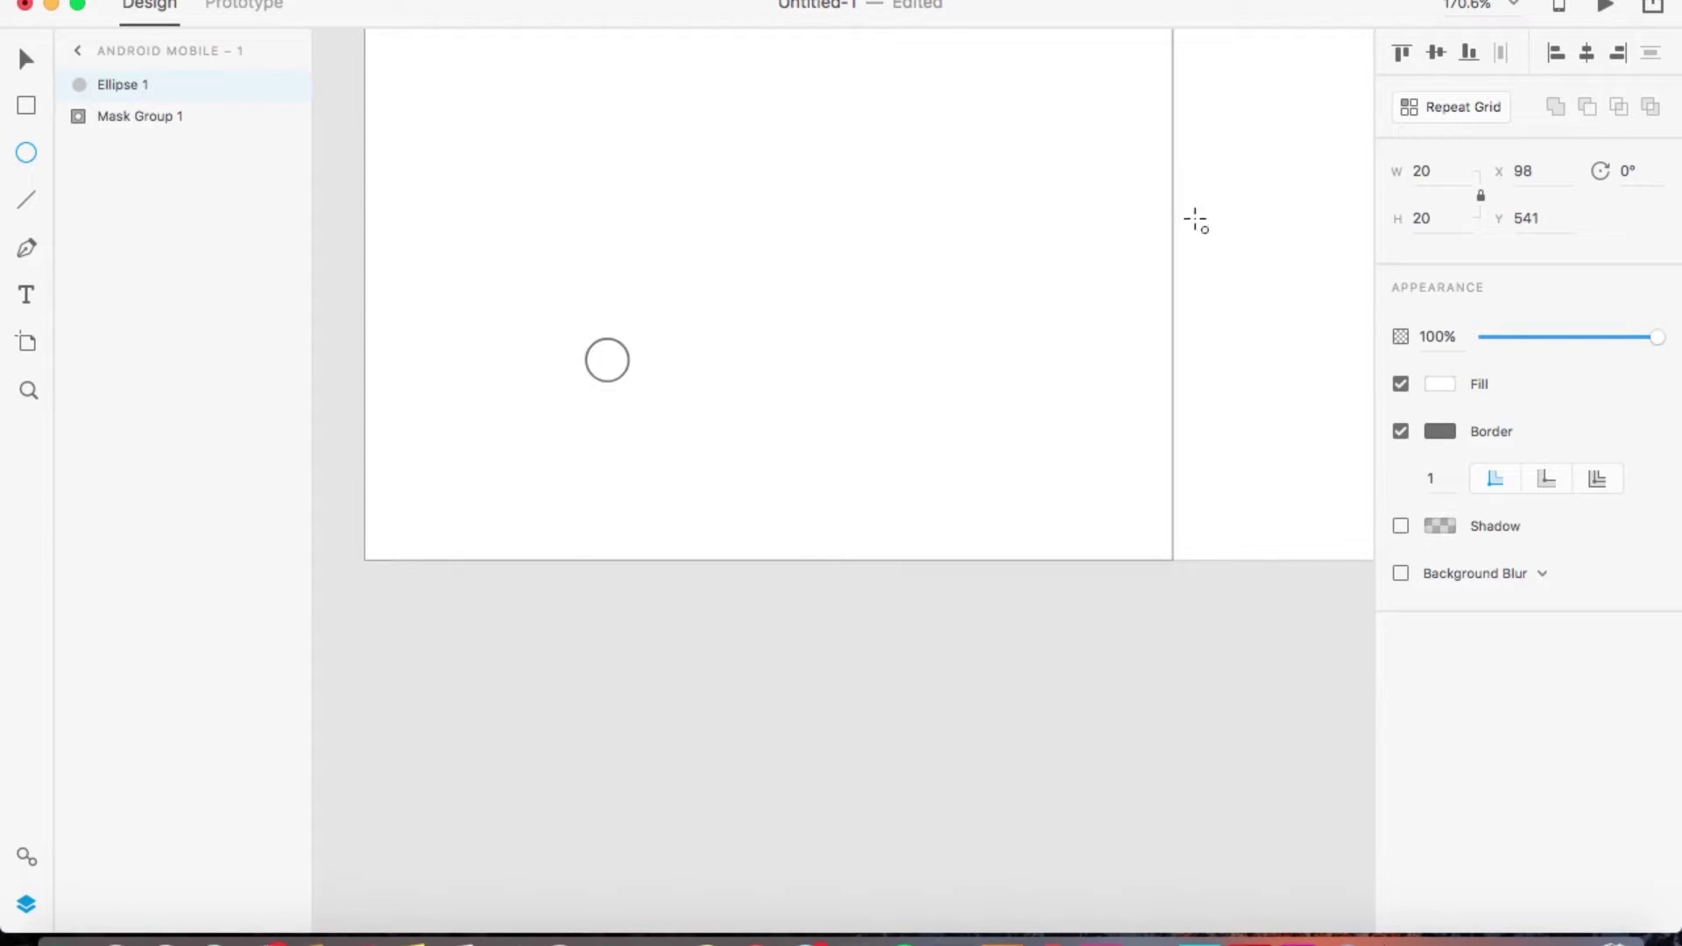
click(1399, 431)
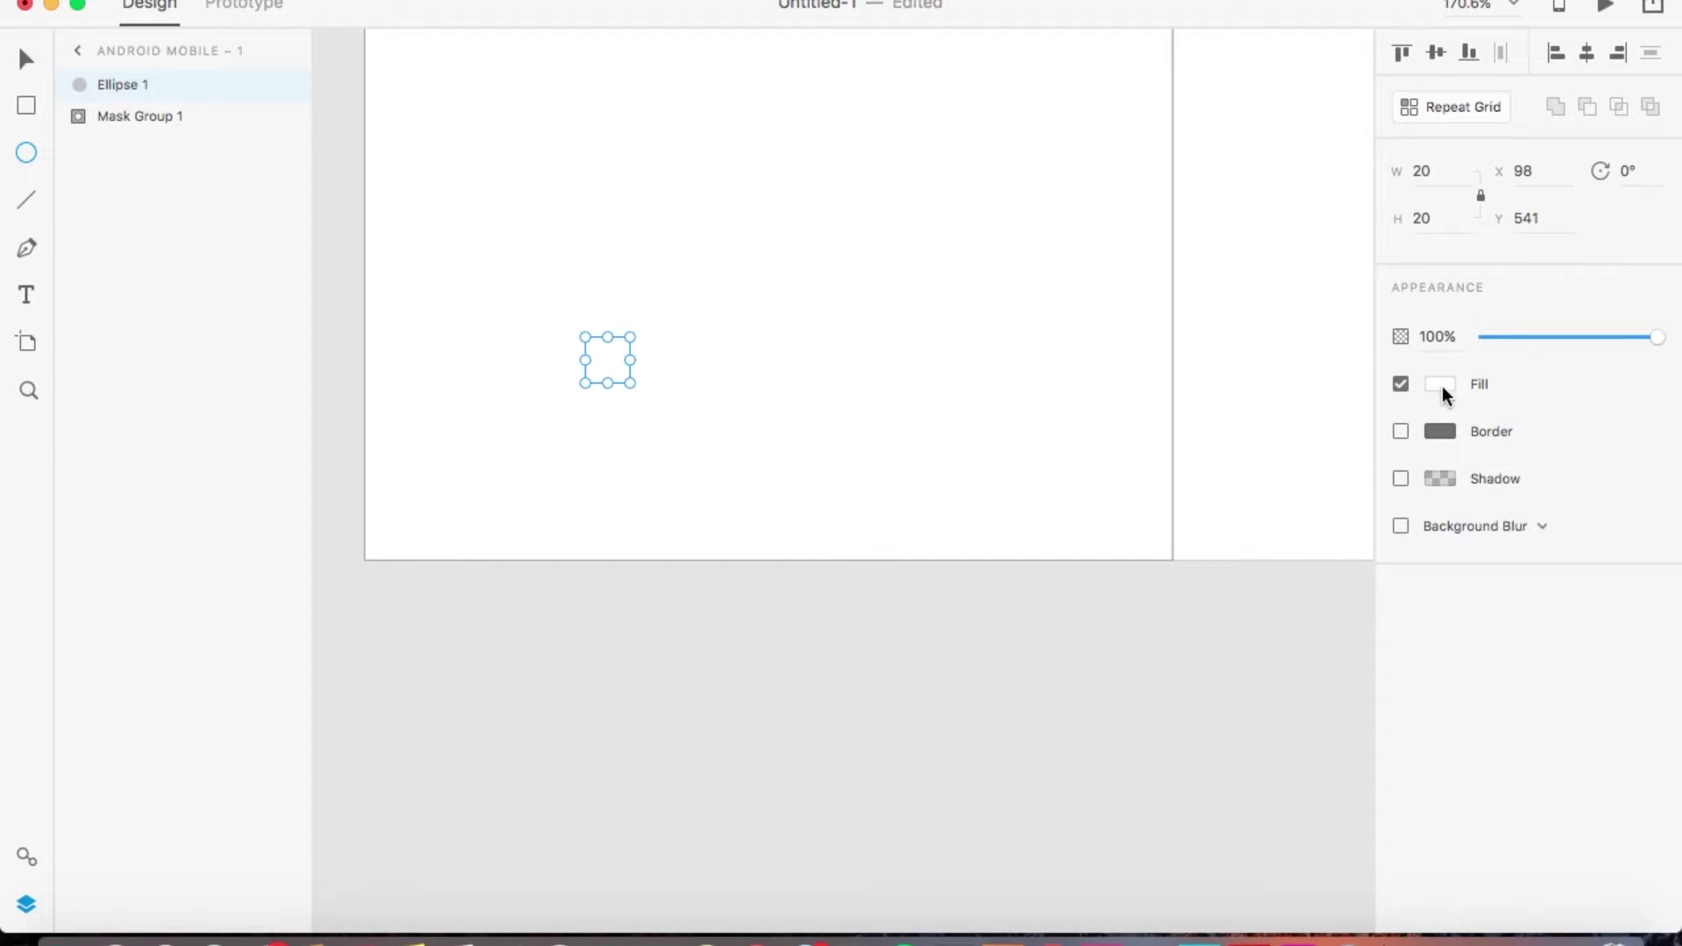
Set the circle's fill to the solid orange #FF9D00
click(1440, 386)
click(1351, 419)
drag(1314, 371, 1322, 301)
mouse_move(1353, 417)
mouse_down()
mouse_move(1353, 436)
mouse_move(1352, 412)
mouse_up()
drag(1321, 303, 1328, 233)
drag(1349, 407, 1353, 415)
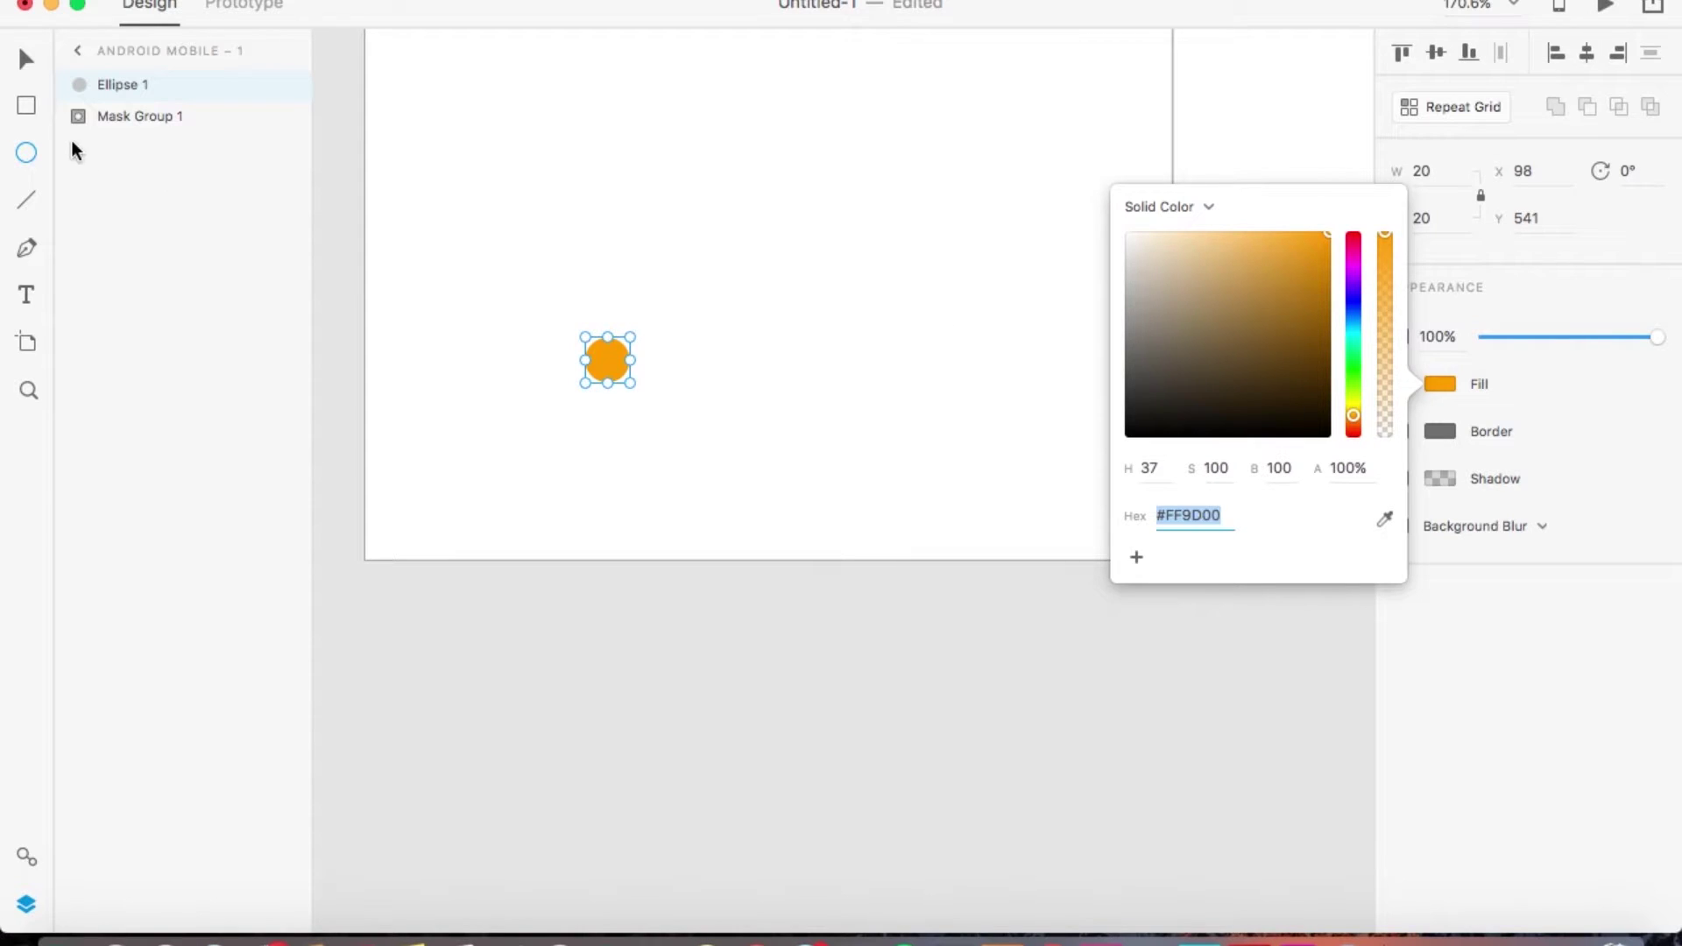
click(26, 59)
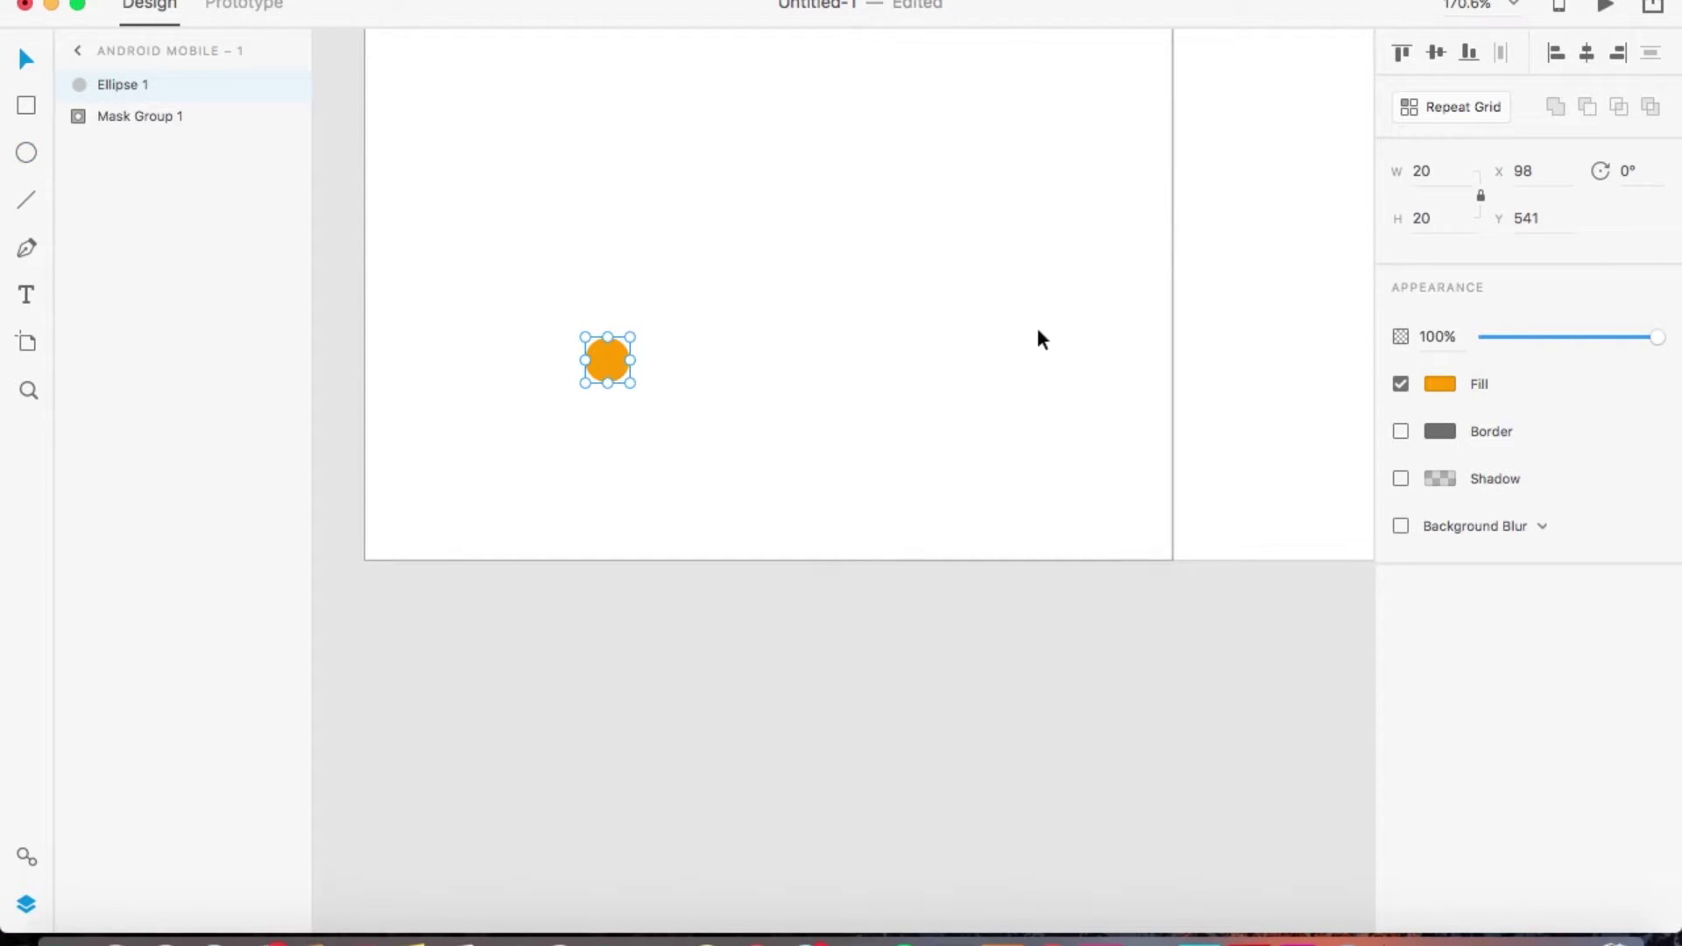
Turn the orange circle into a Repeat Grid of three circles in a row, 100 wide in total
click(1462, 110)
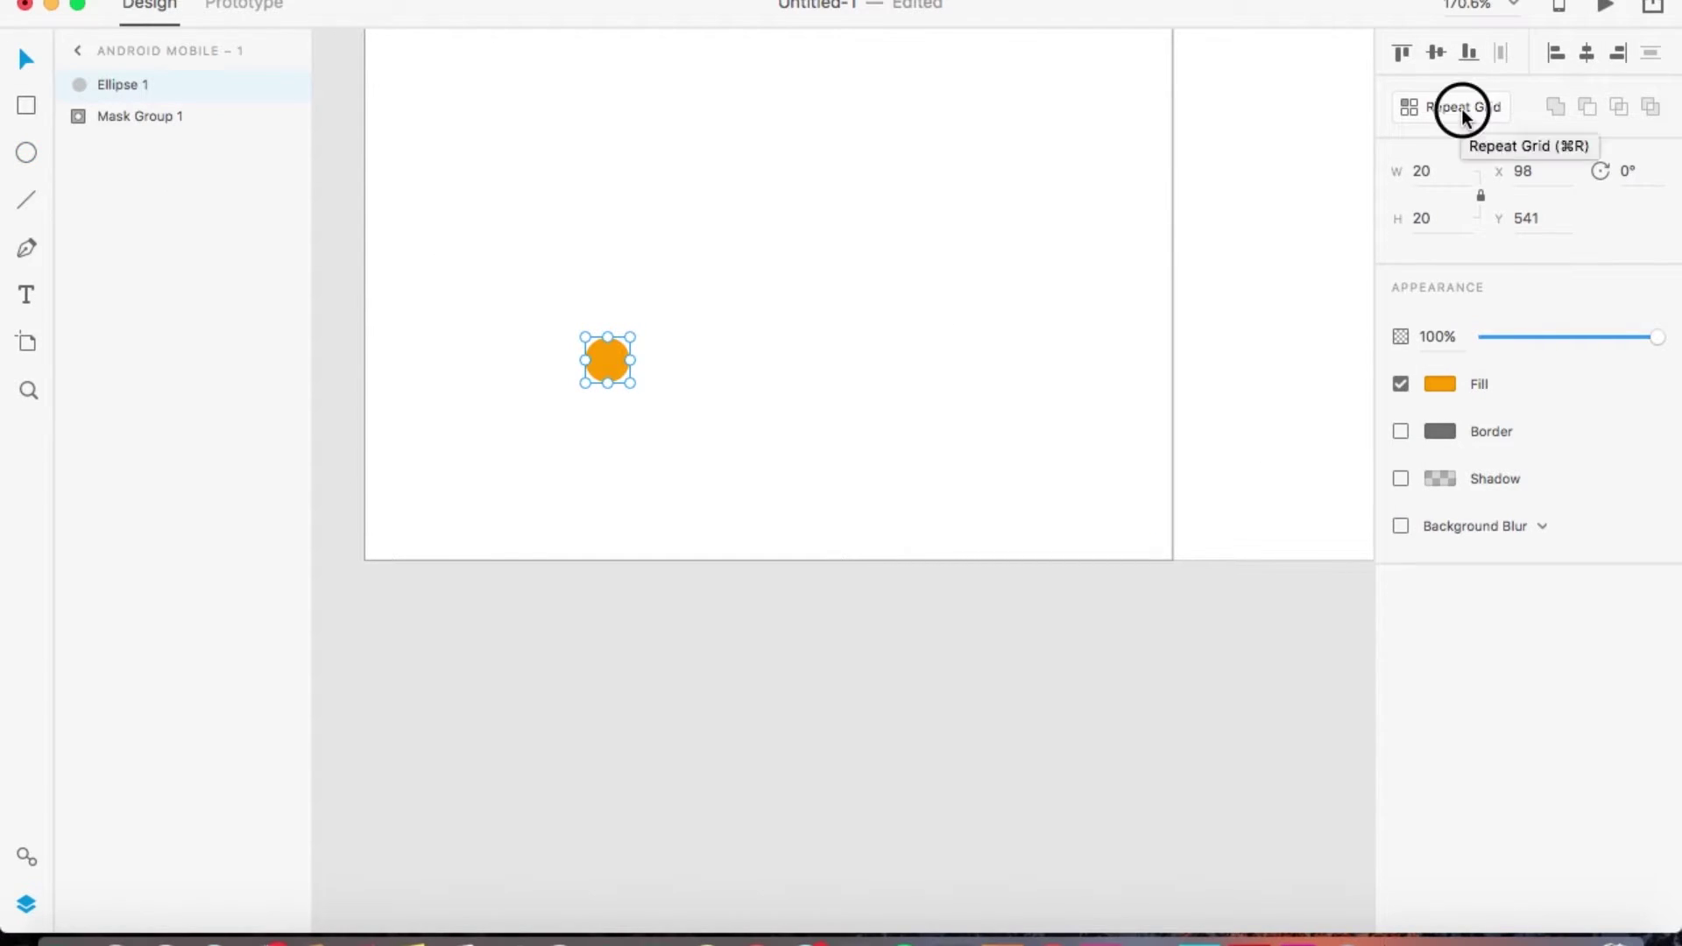
drag(630, 360, 810, 384)
scroll(809, 381, up, 5)
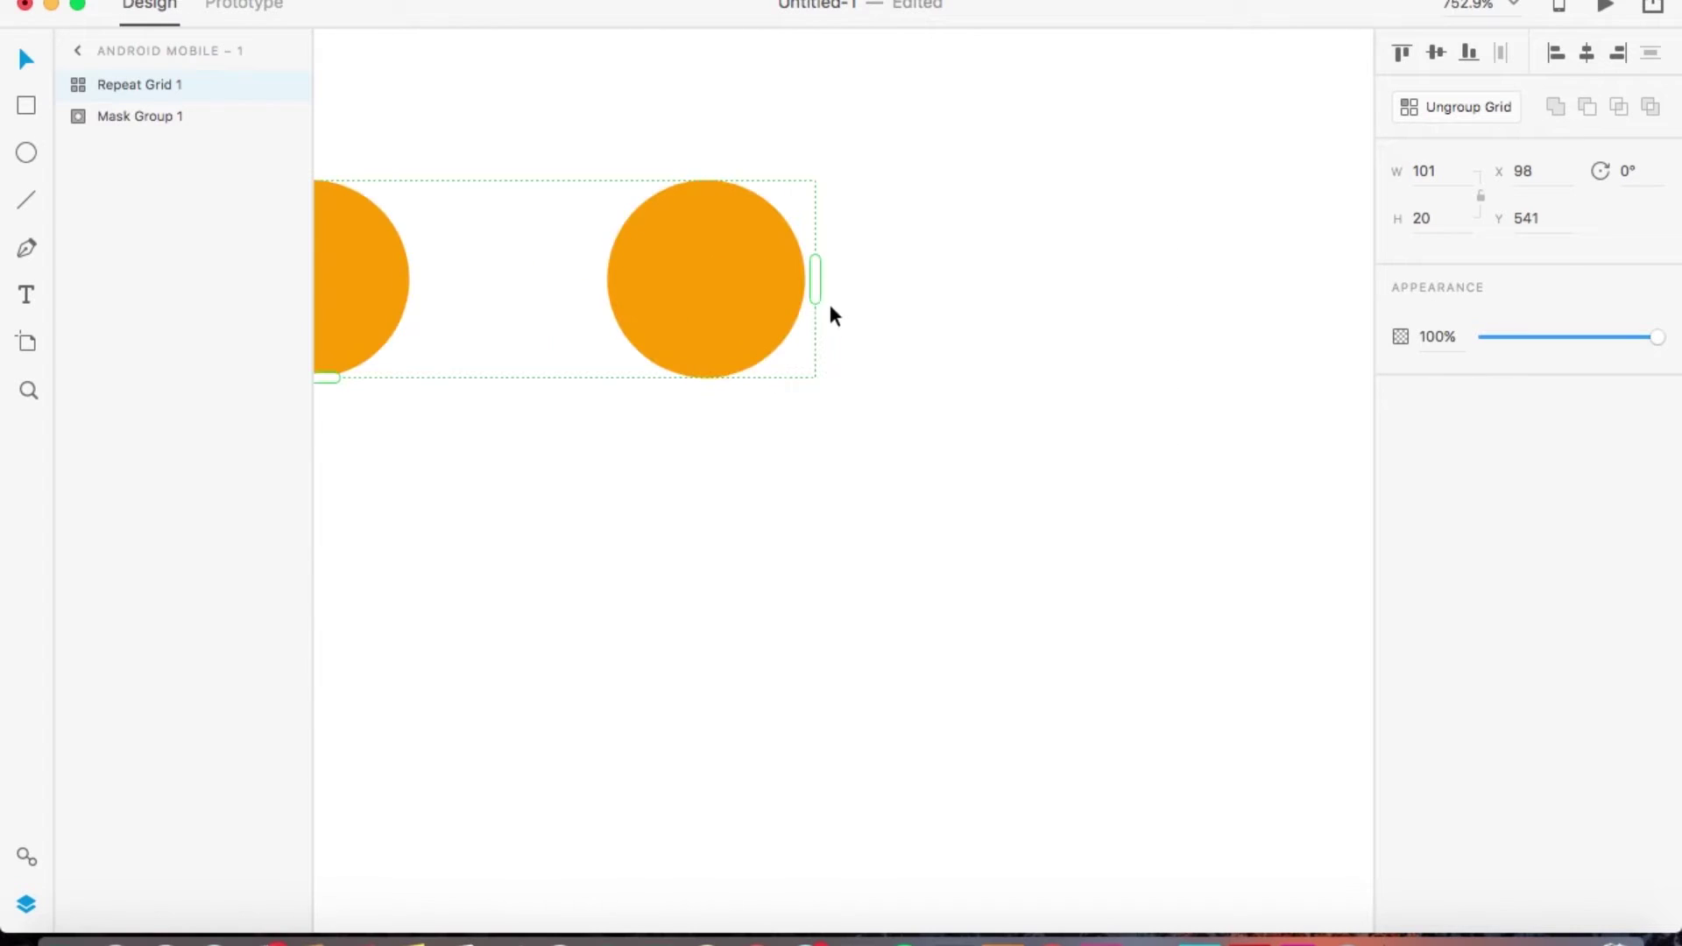
drag(815, 278, 815, 279)
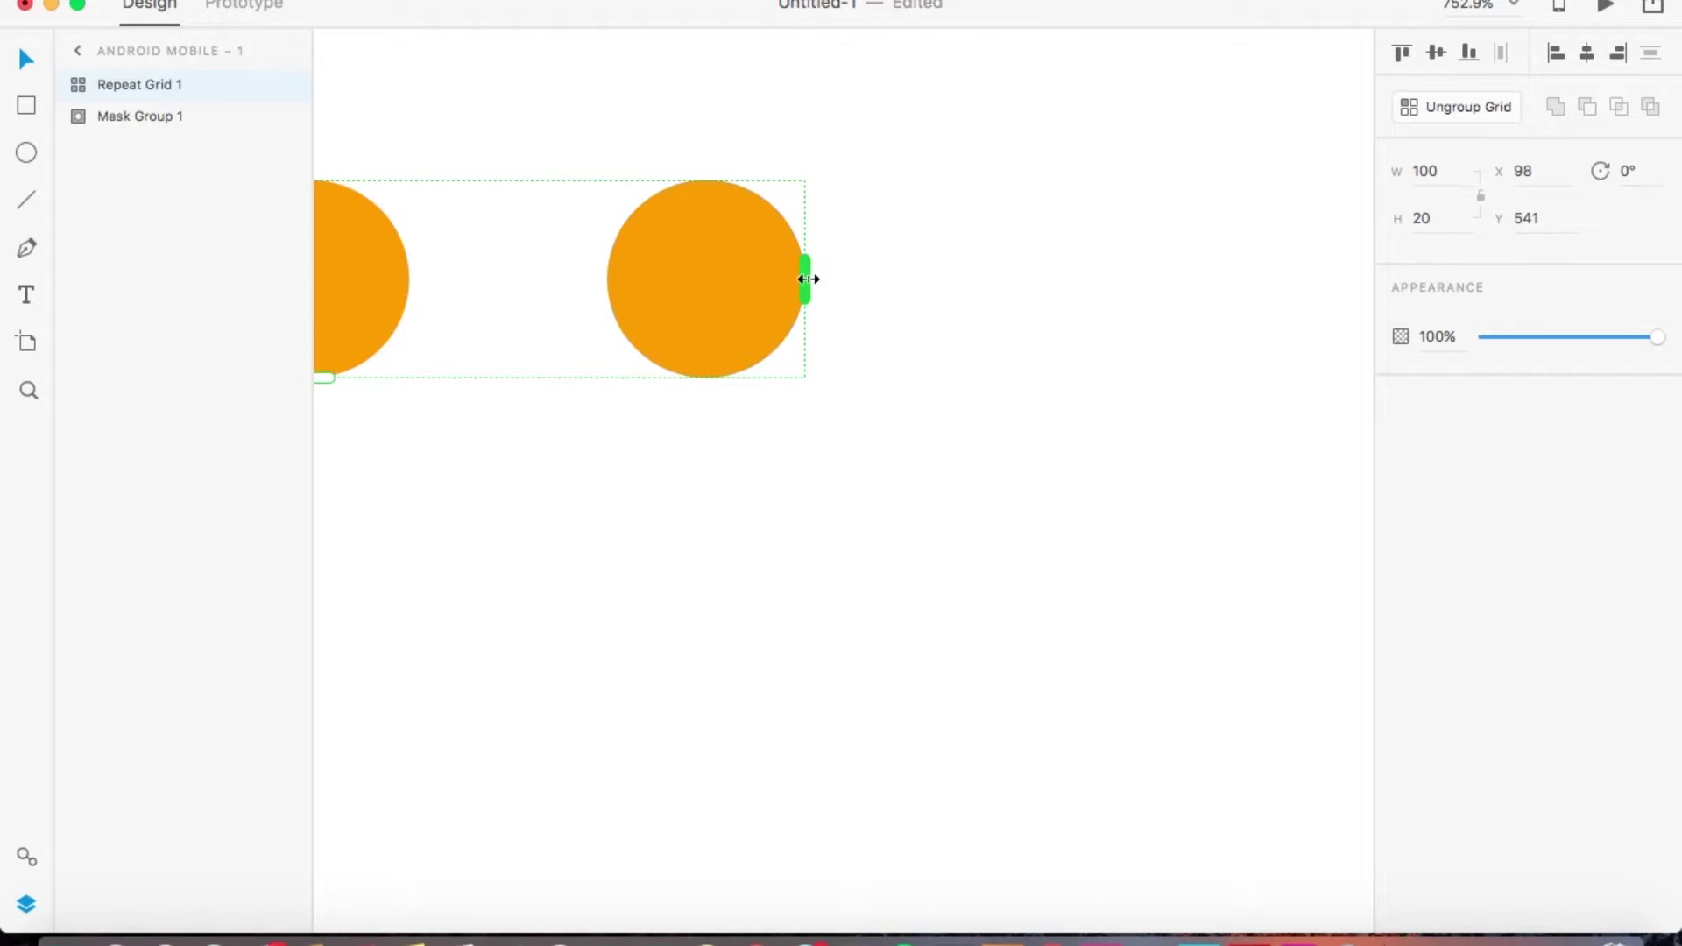
scroll(806, 279, down, 5)
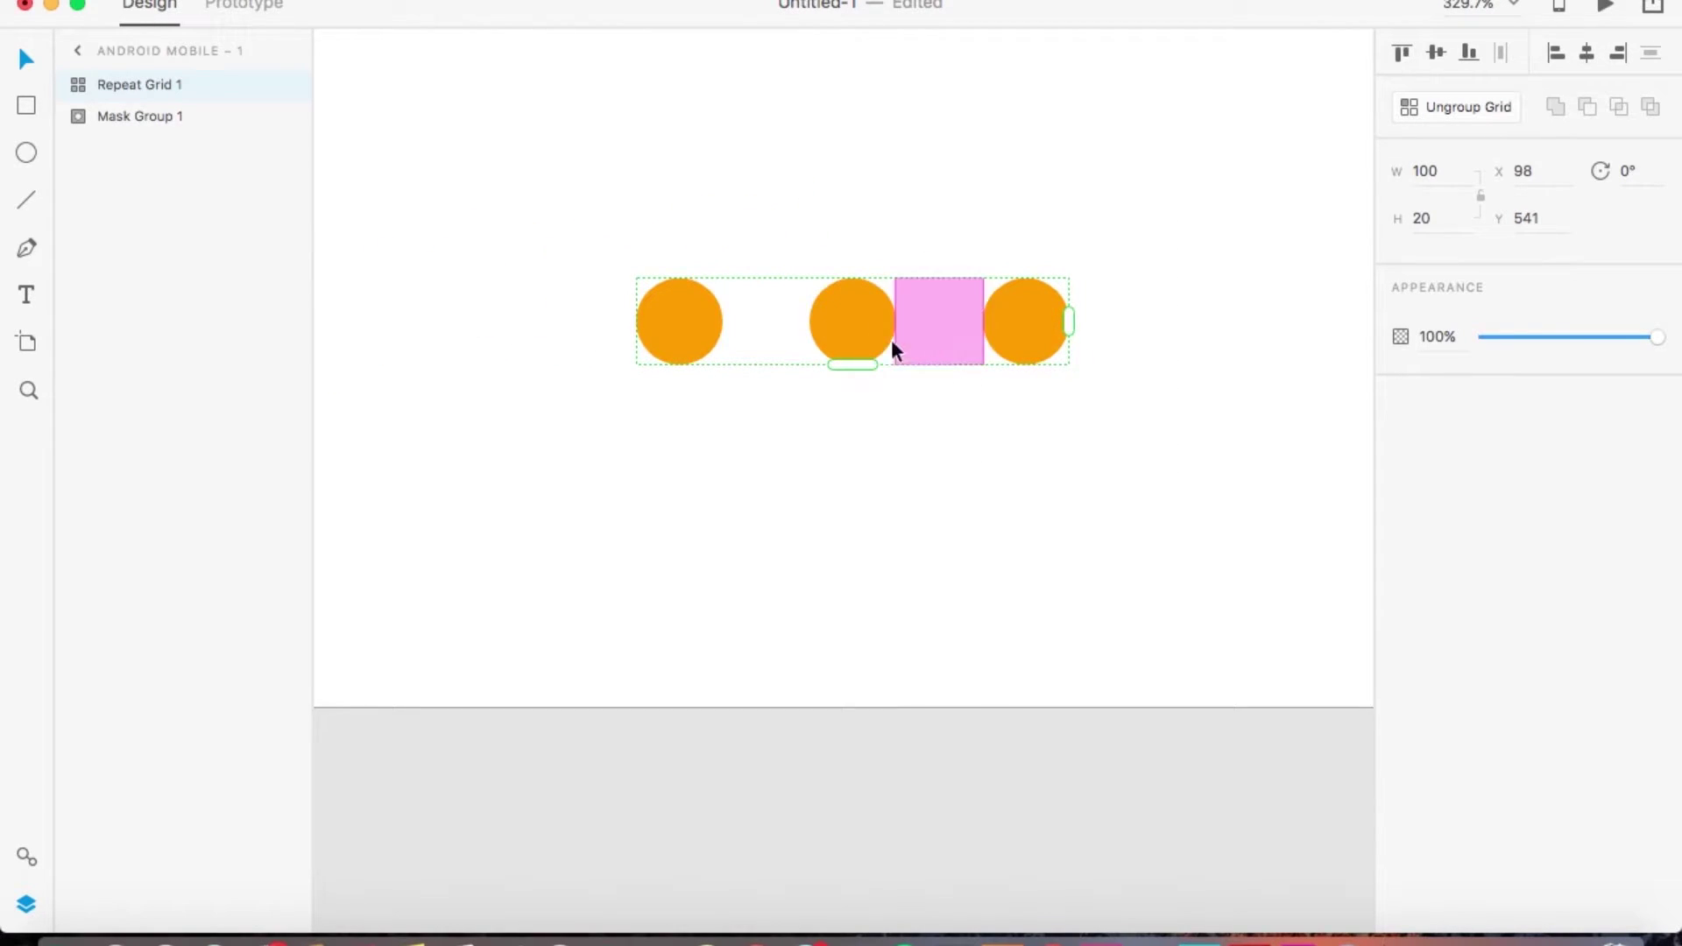
Center the row of circles horizontally on Android Mobile – 1 and move it down to Y 570
click(1586, 53)
click(1100, 622)
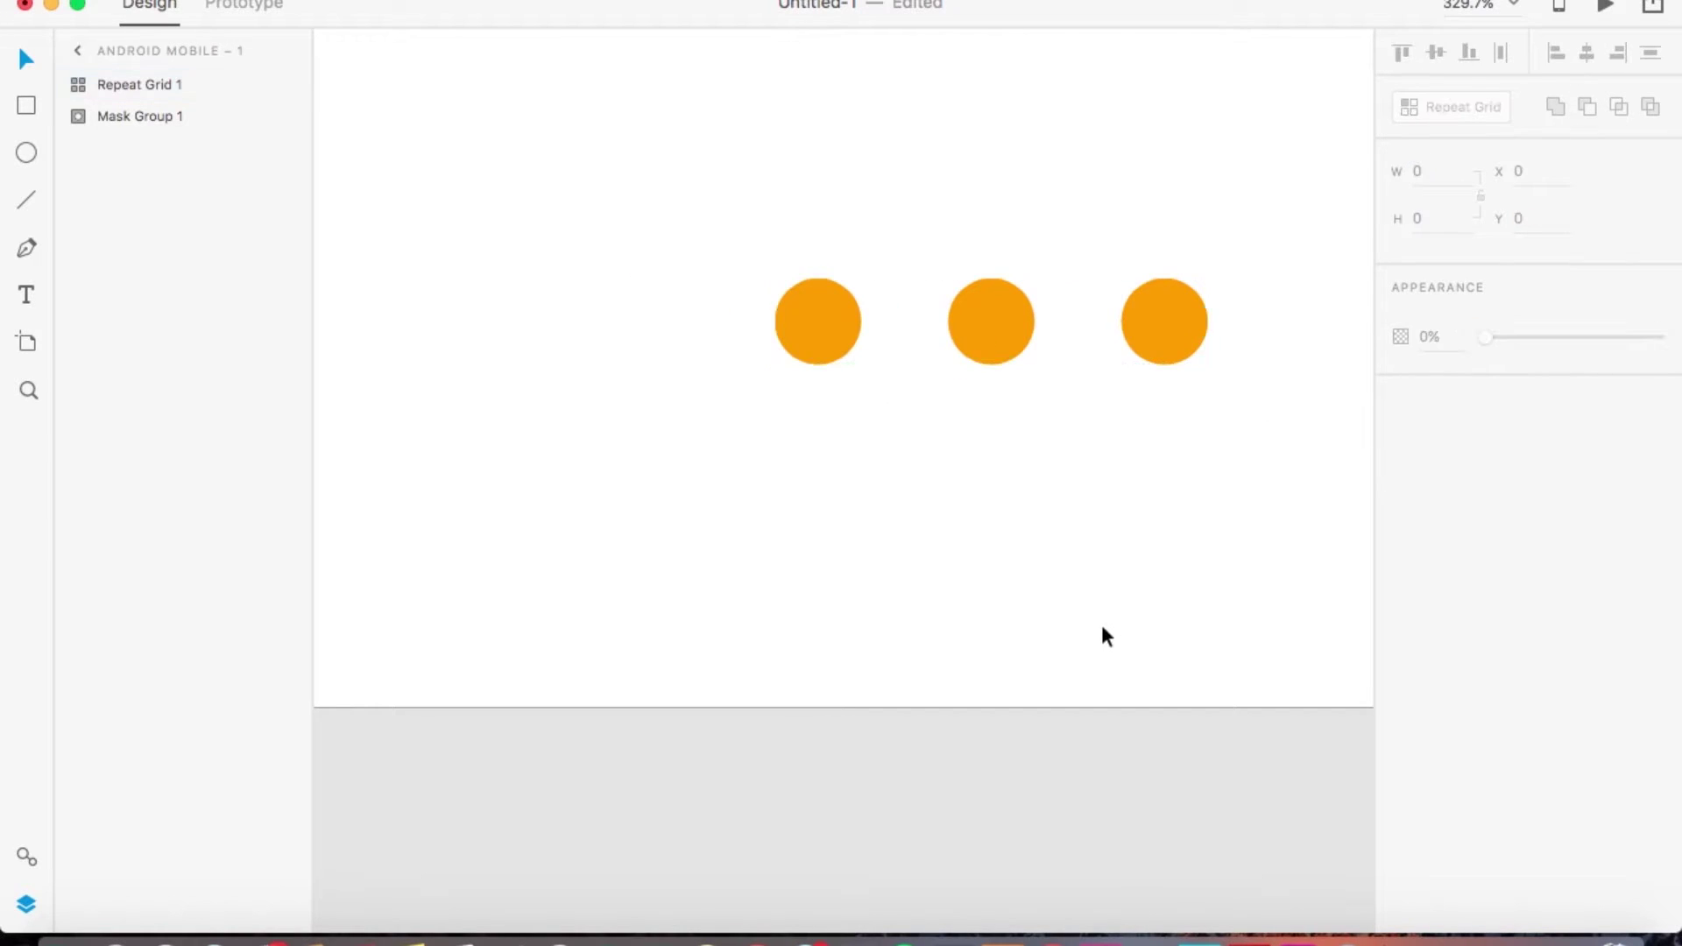
scroll(1101, 626, down, 10)
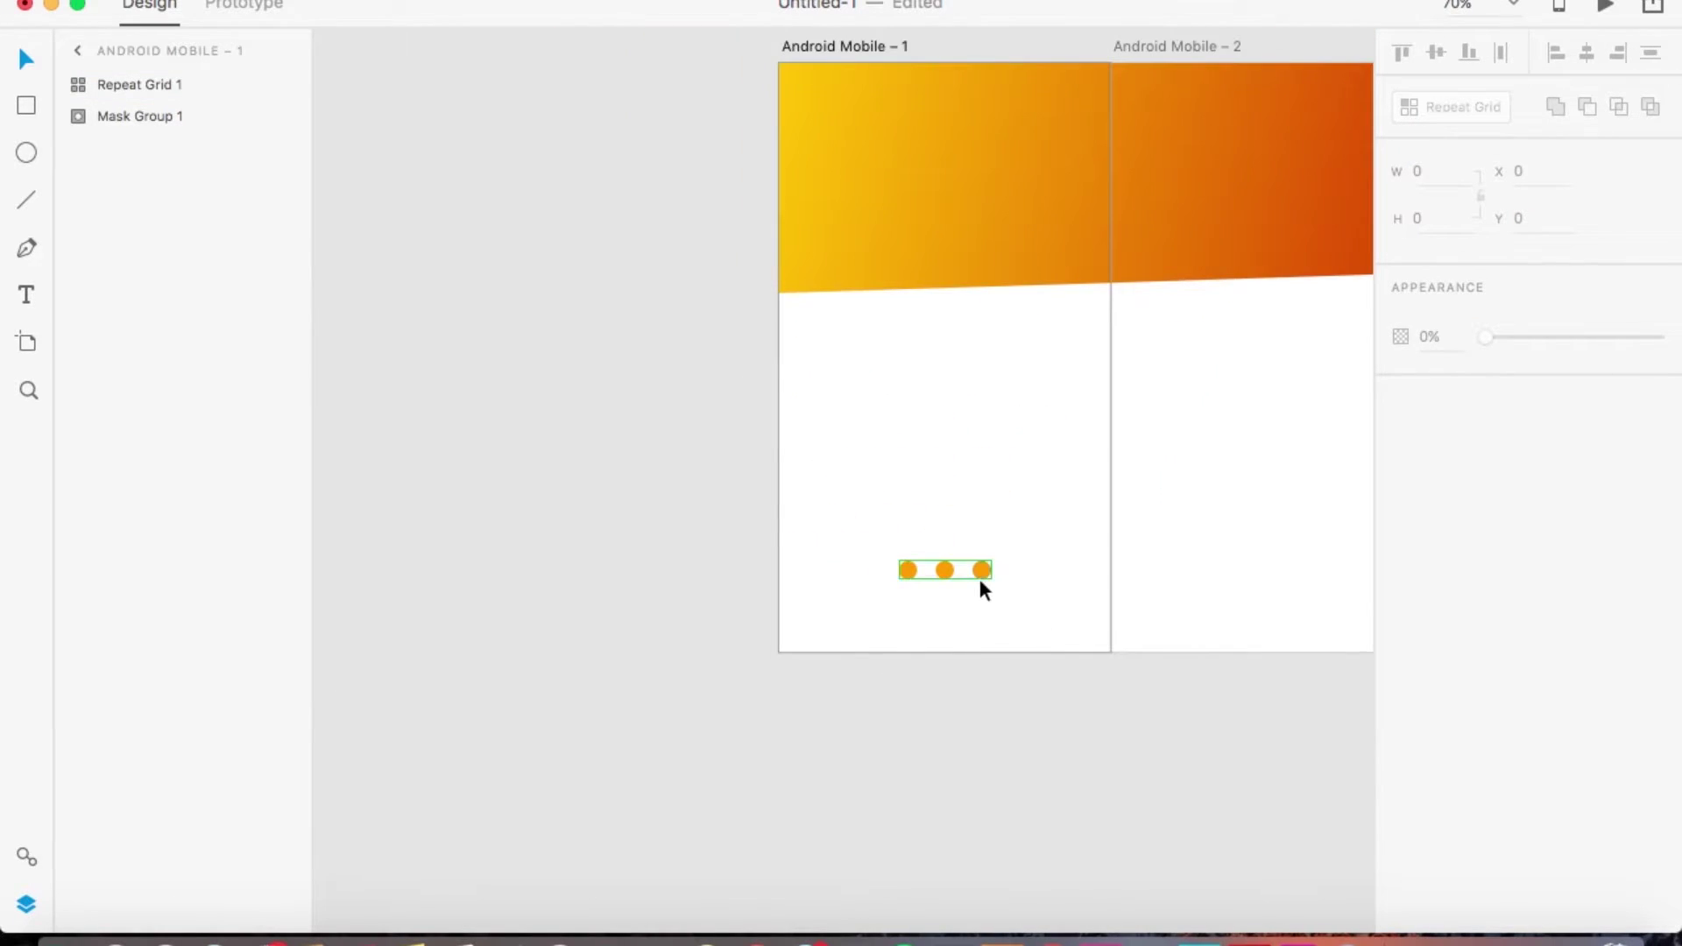
scroll(981, 582, right, 2)
click(889, 594)
drag(888, 592, 888, 601)
Paste copies of the three-circle row onto Android Mobile – 2 and Android Mobile – 3
scroll(1024, 630, right, 3)
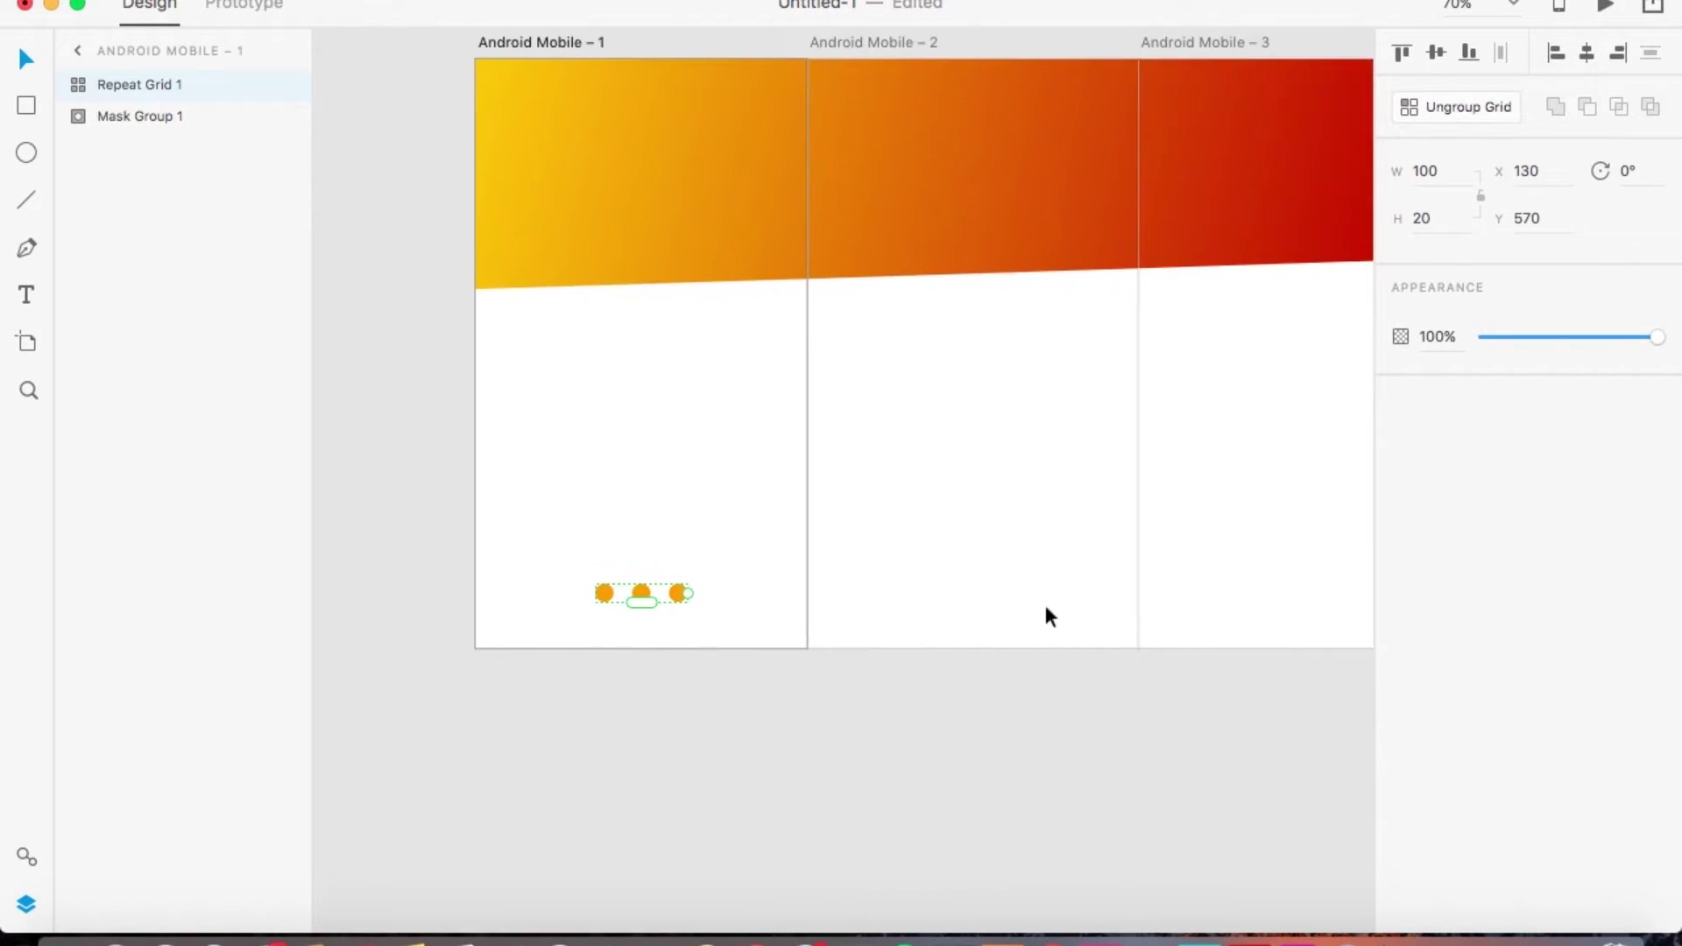
key(super+v)
scroll(1057, 604, right, 2)
key(super+v)
click(1074, 653)
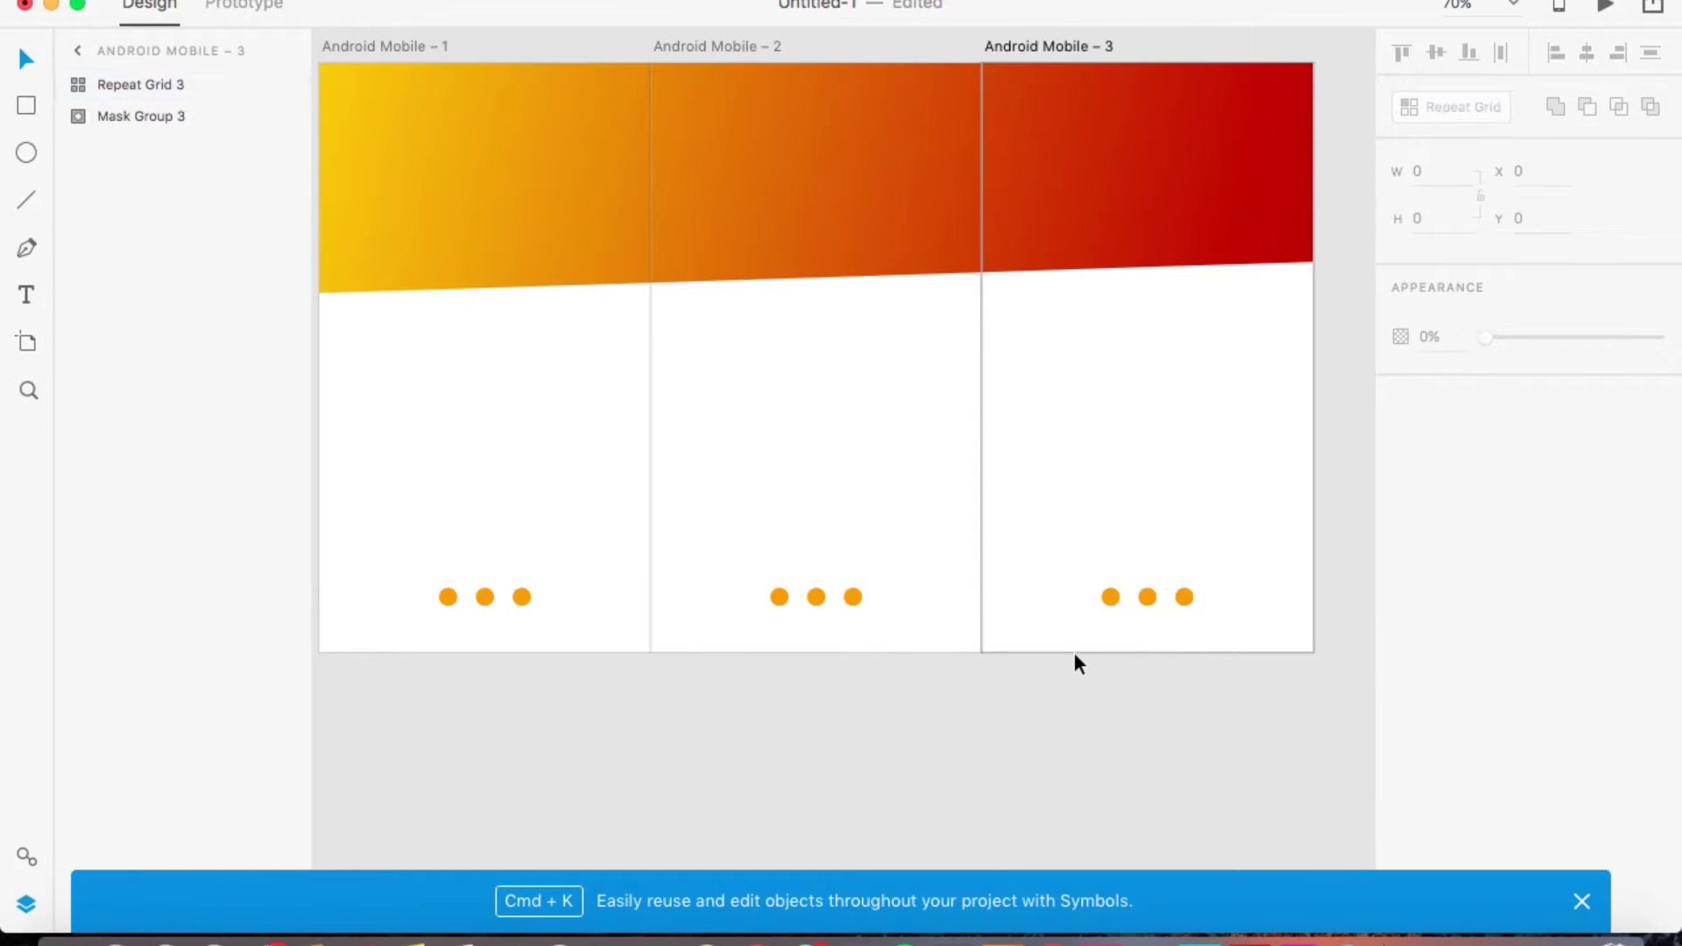
Ungroup the Repeat Grid of circles on Android Mobile – 1 into separate ellipses
scroll(1074, 653, left, 2)
scroll(1076, 657, down, 3)
scroll(1075, 655, up, 4)
scroll(1075, 655, left, 1)
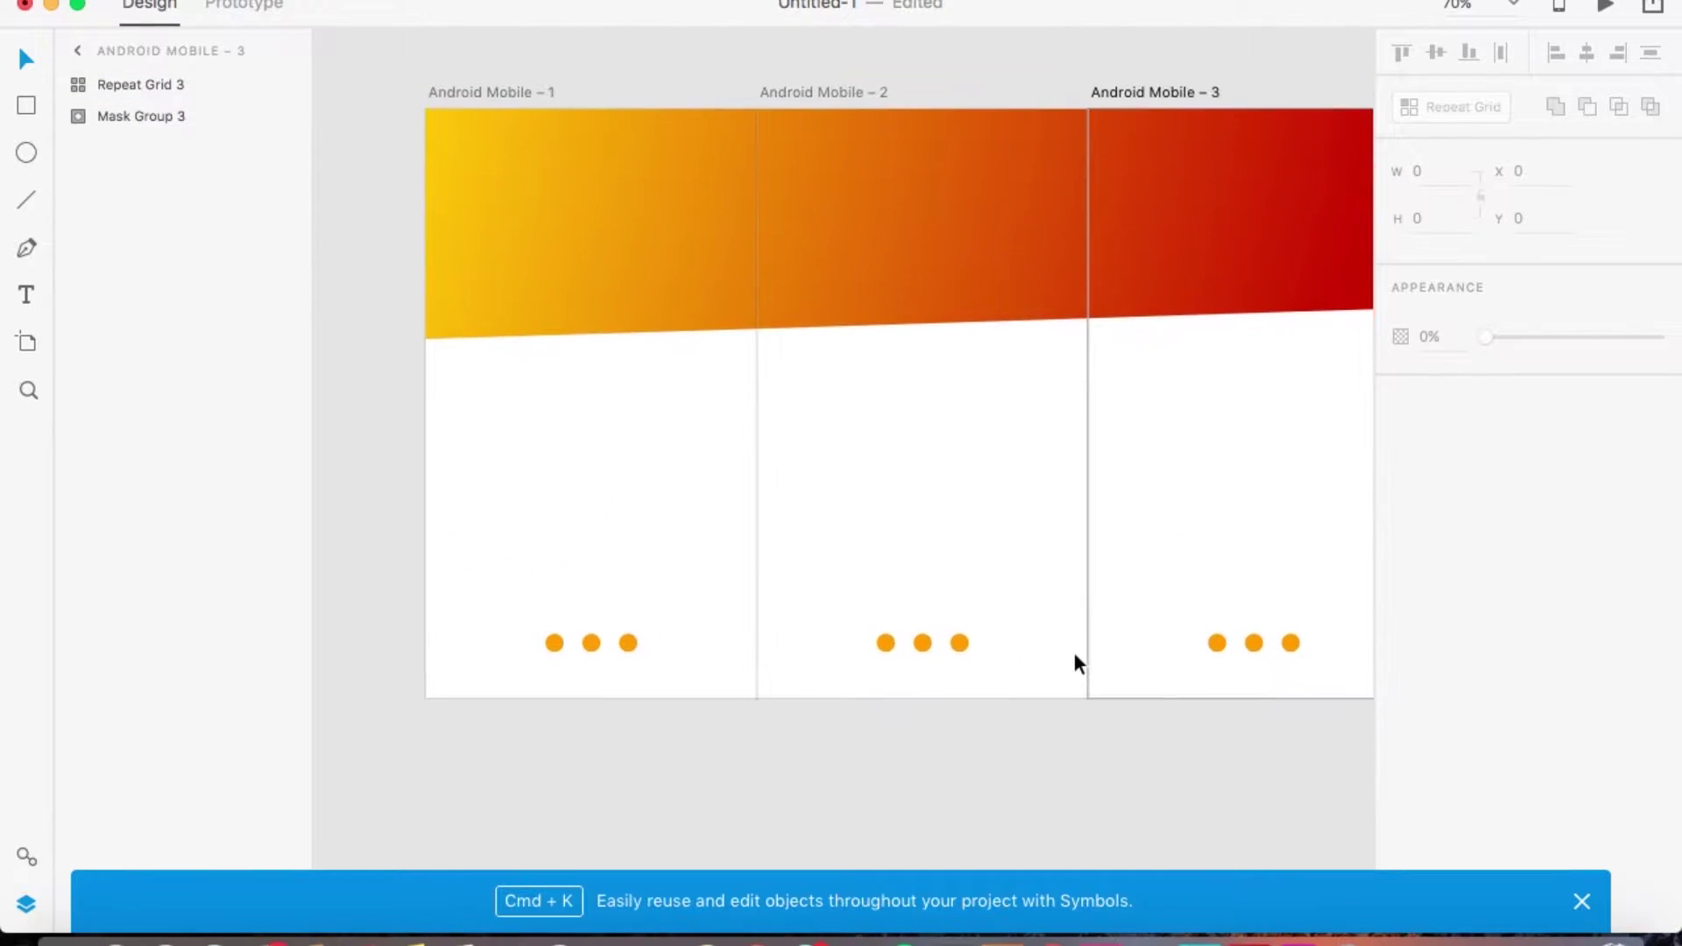
scroll(534, 699, up, 3)
scroll(646, 563, up, 3)
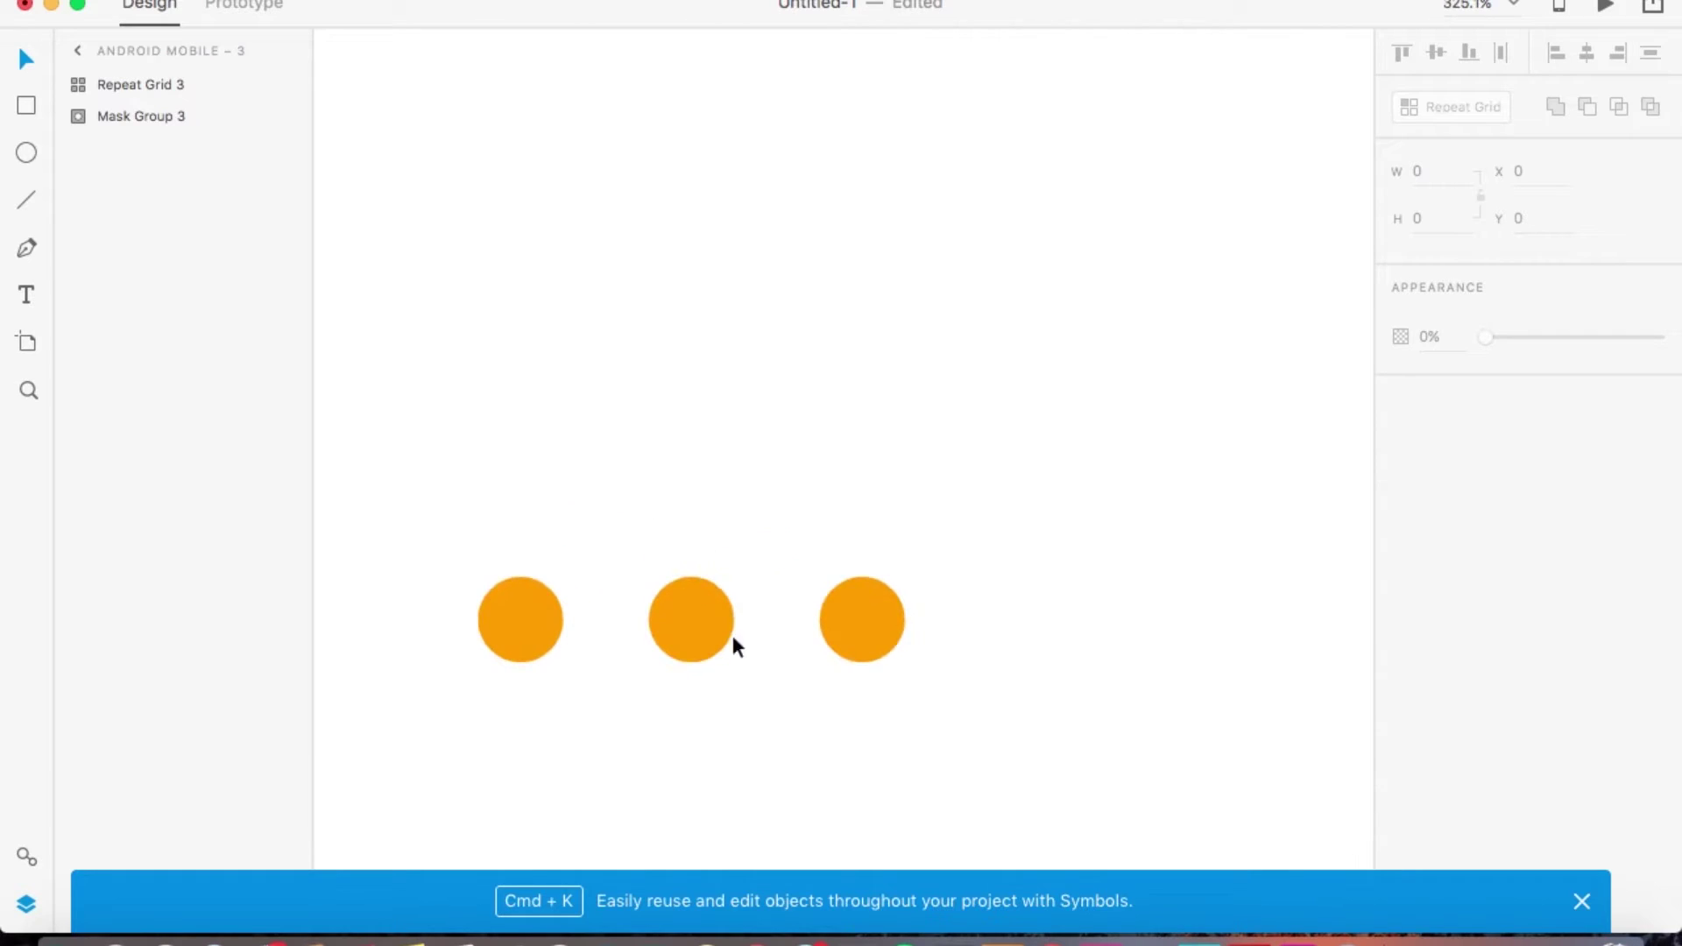
drag(477, 526, 864, 628)
right_click(855, 604)
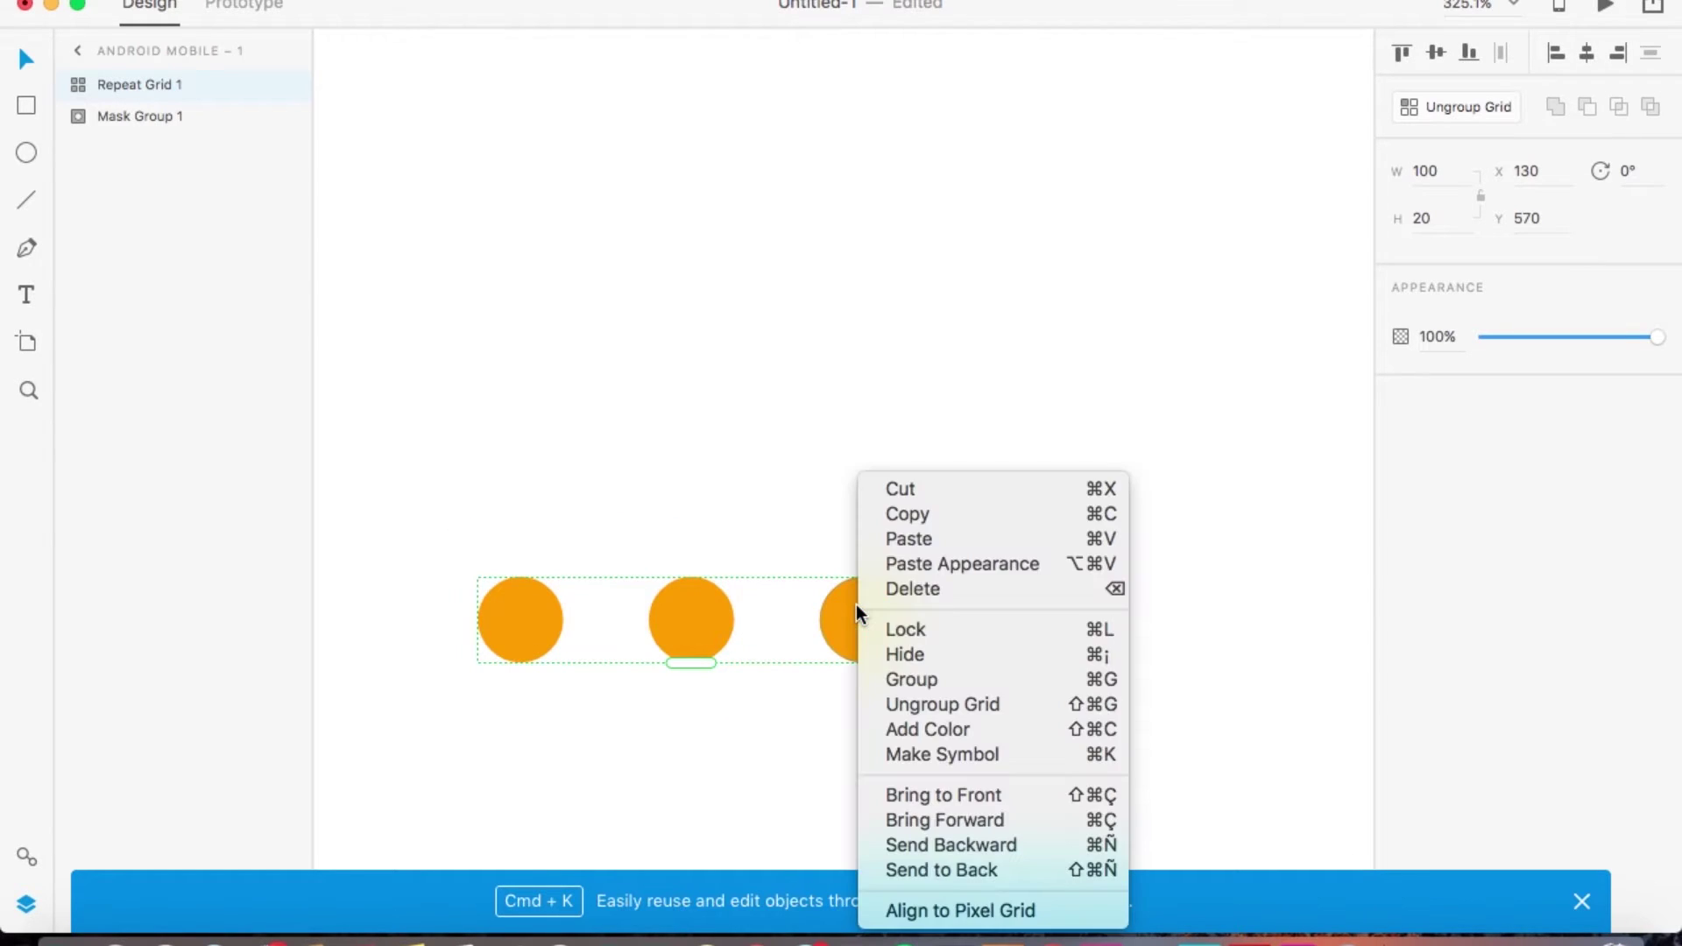
click(988, 705)
Ungroup both circle Repeat Grids on Android Mobile – 2 and Android Mobile – 3 together
scroll(941, 691, down, 6)
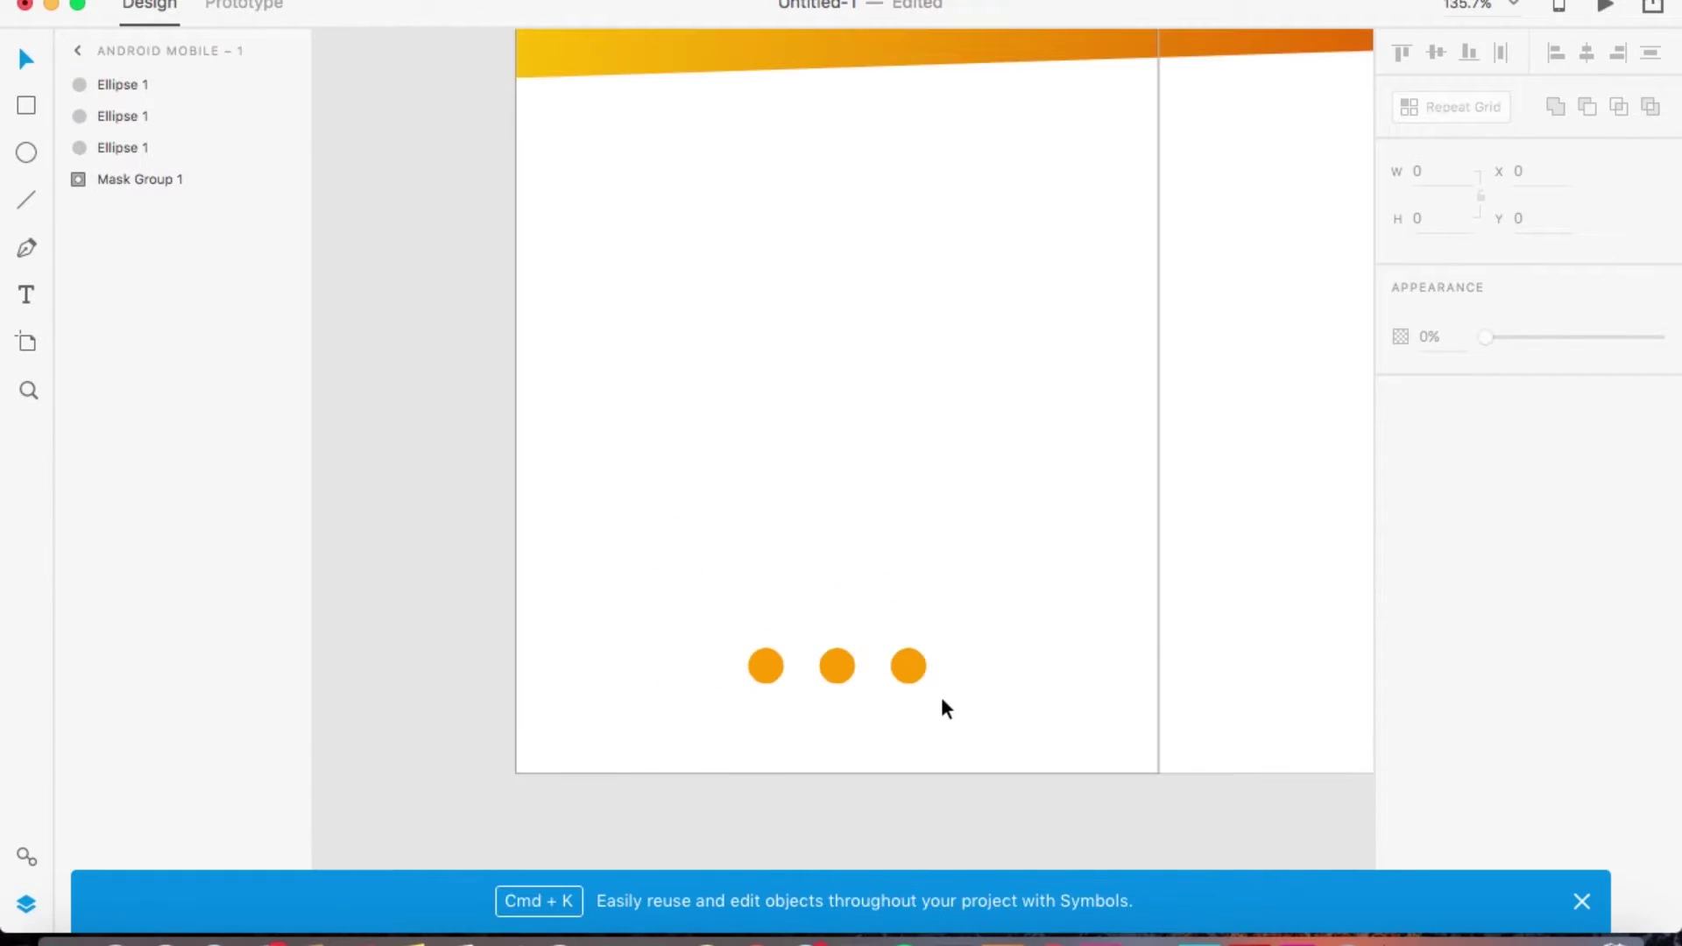
scroll(940, 696, right, 5)
drag(792, 553, 1256, 729)
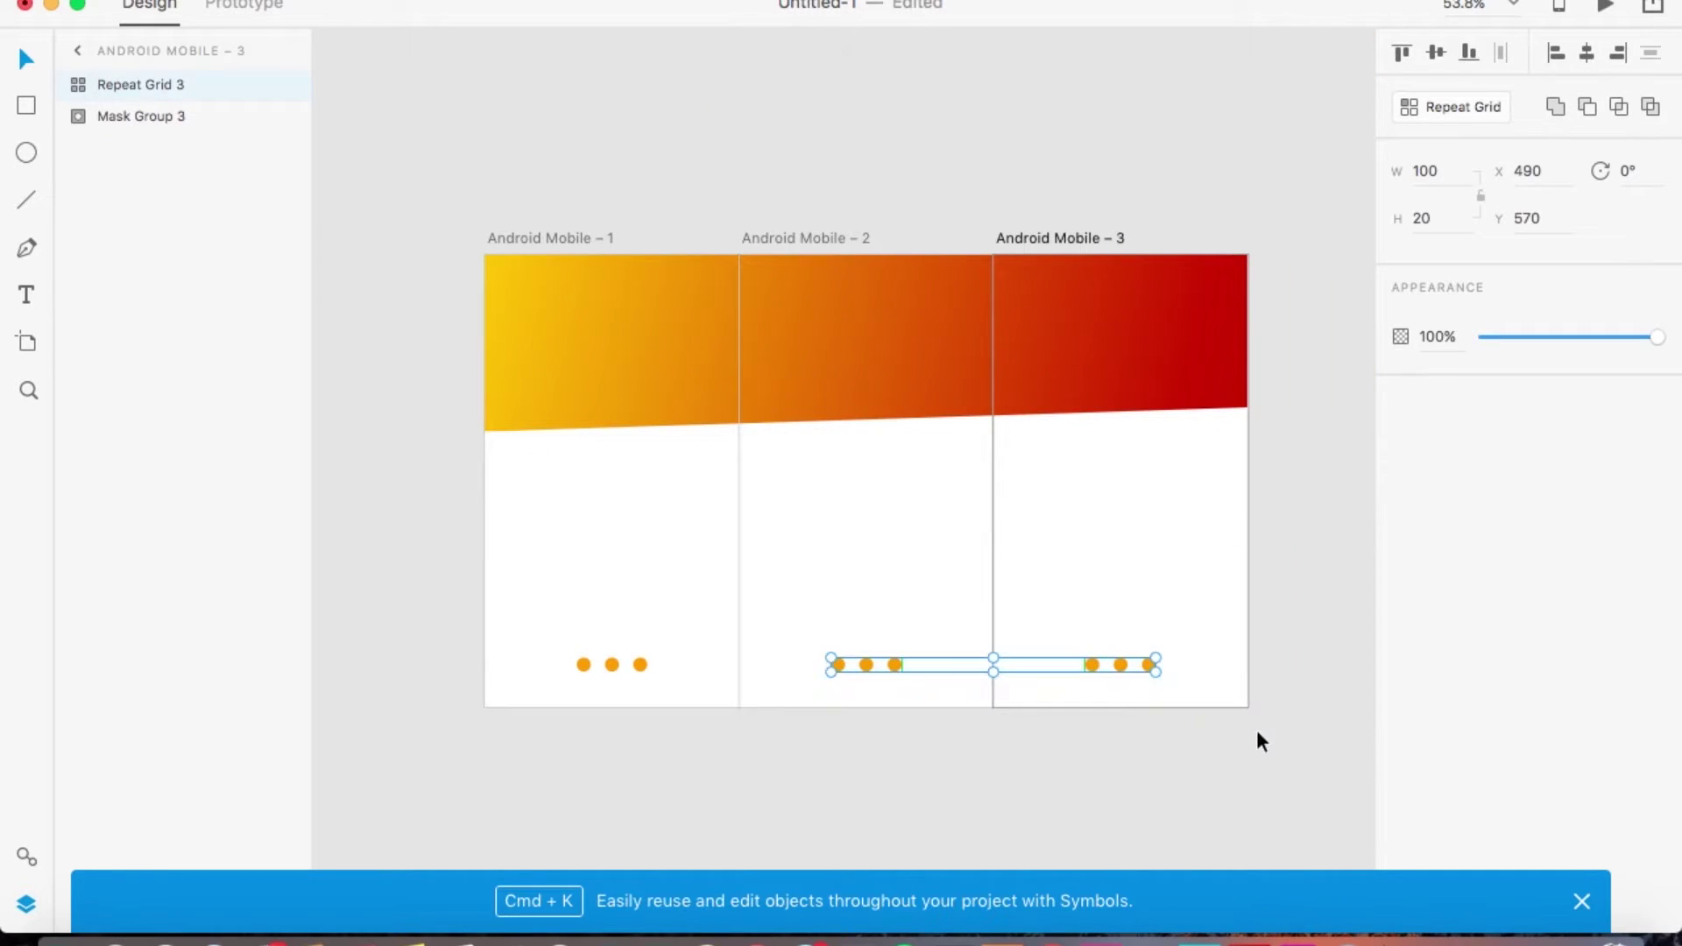
right_click(1127, 670)
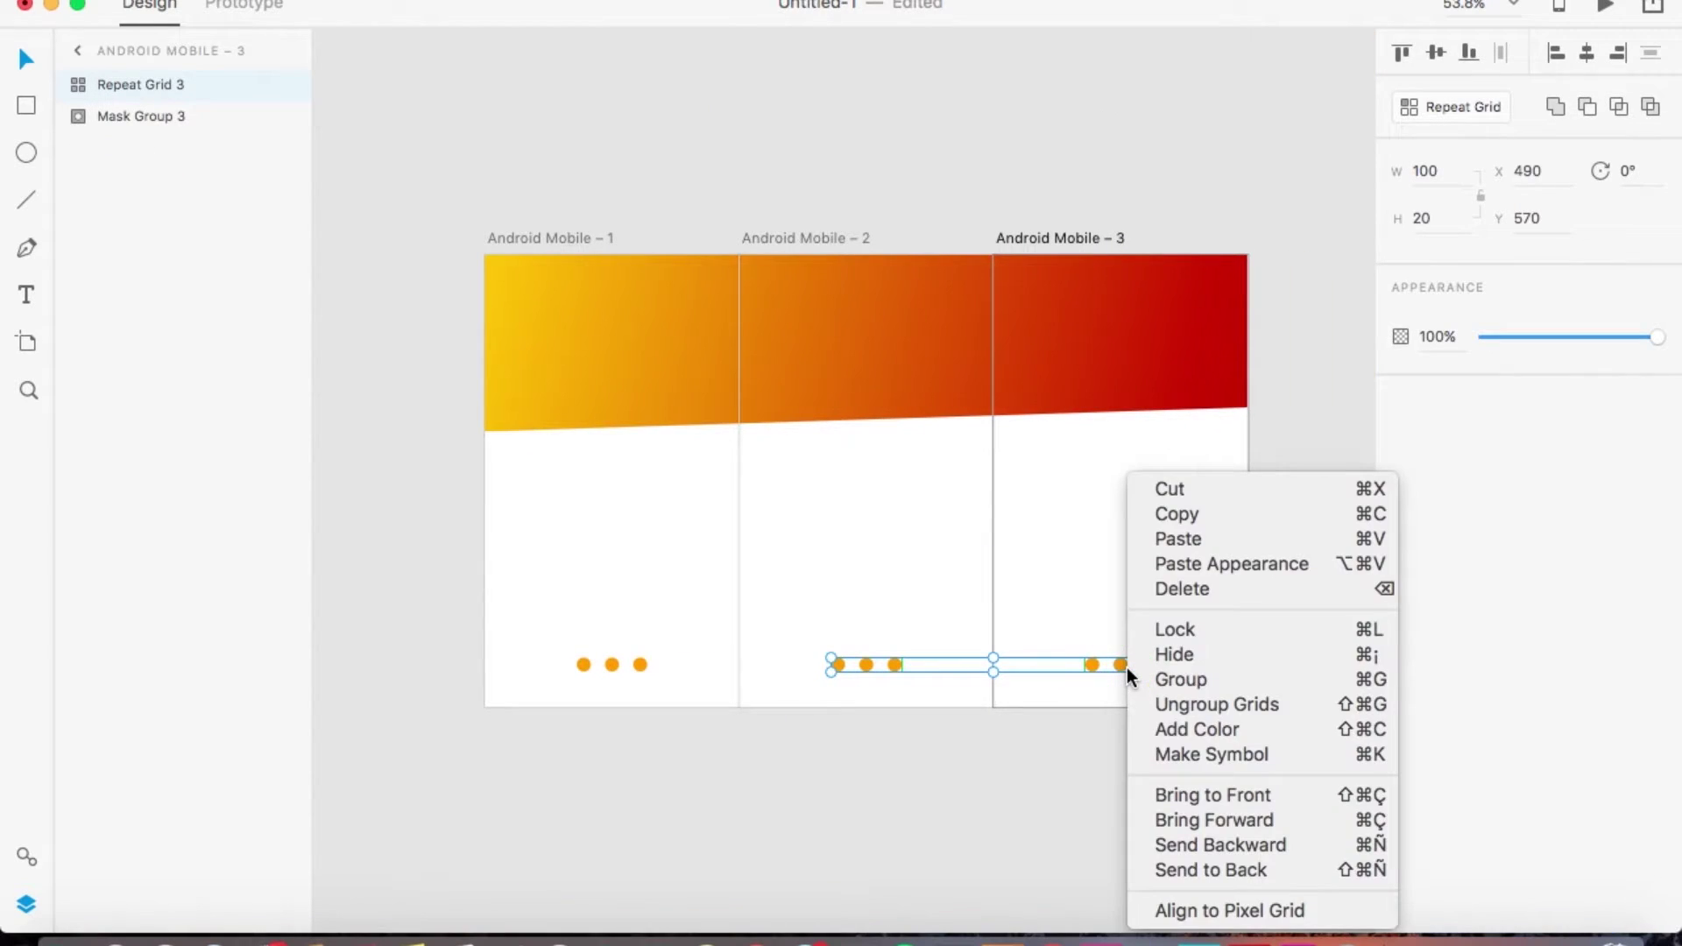
click(1179, 706)
click(1037, 727)
Set the opacity of the second and third circles on Android Mobile – 1 to 50%
scroll(860, 664, up, 8)
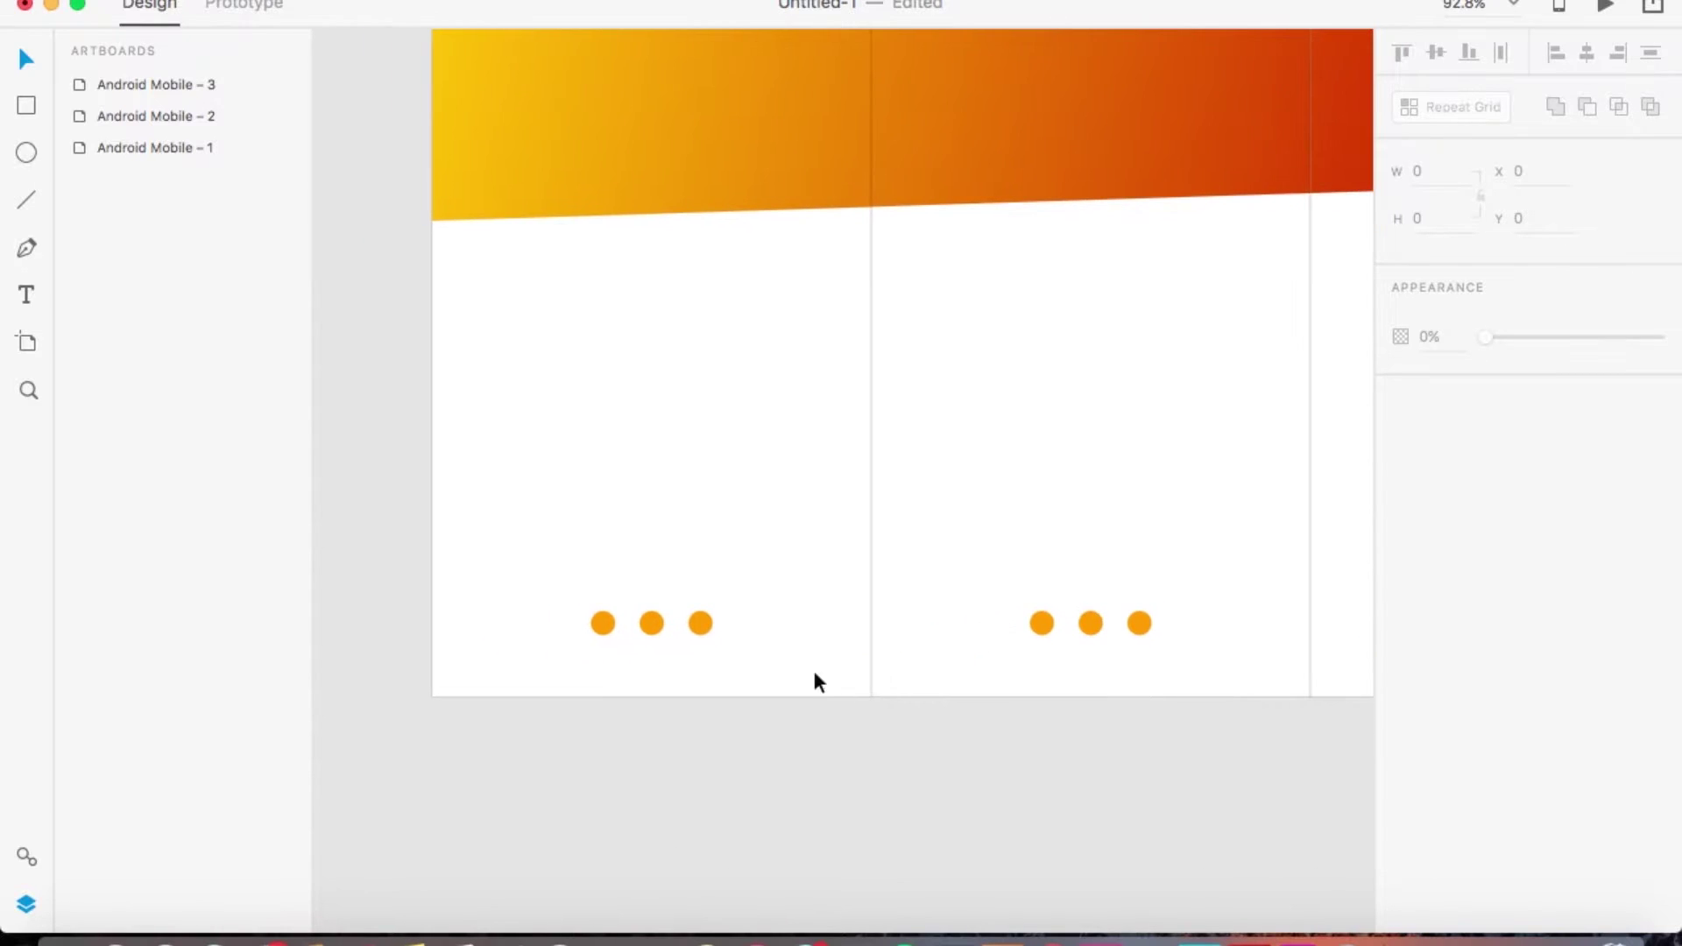
drag(762, 595, 544, 481)
drag(1580, 336, 1572, 343)
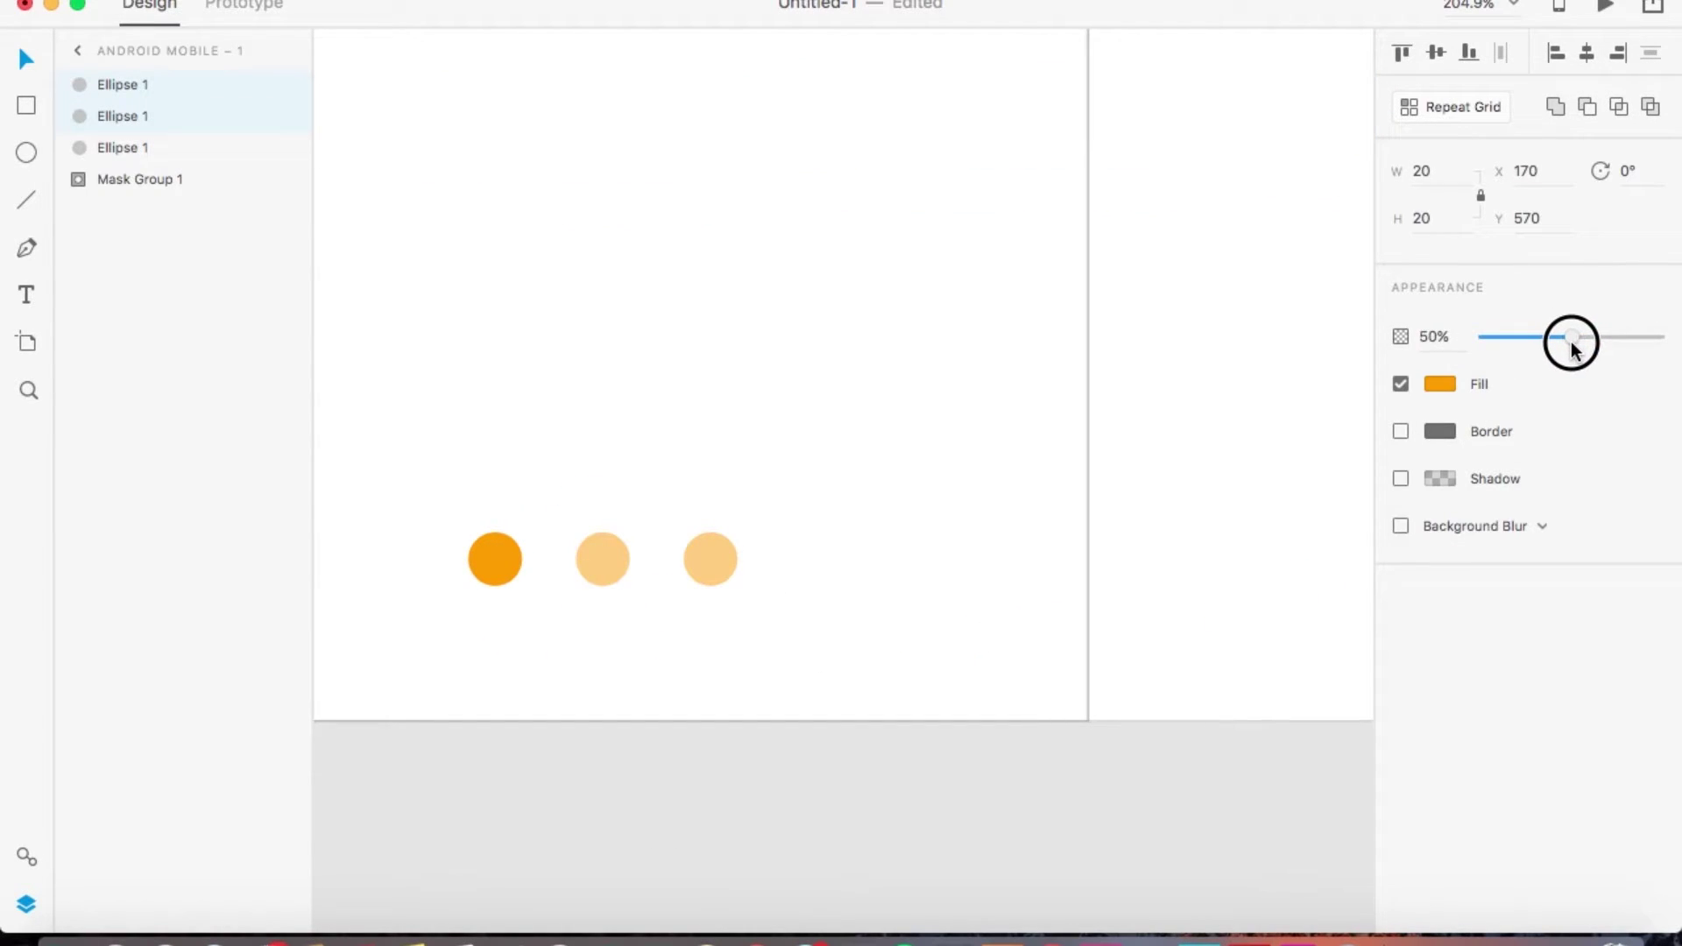
click(928, 649)
scroll(928, 649, right, 5)
scroll(927, 649, down, 1)
scroll(927, 649, right, 3)
scroll(928, 649, up, 1)
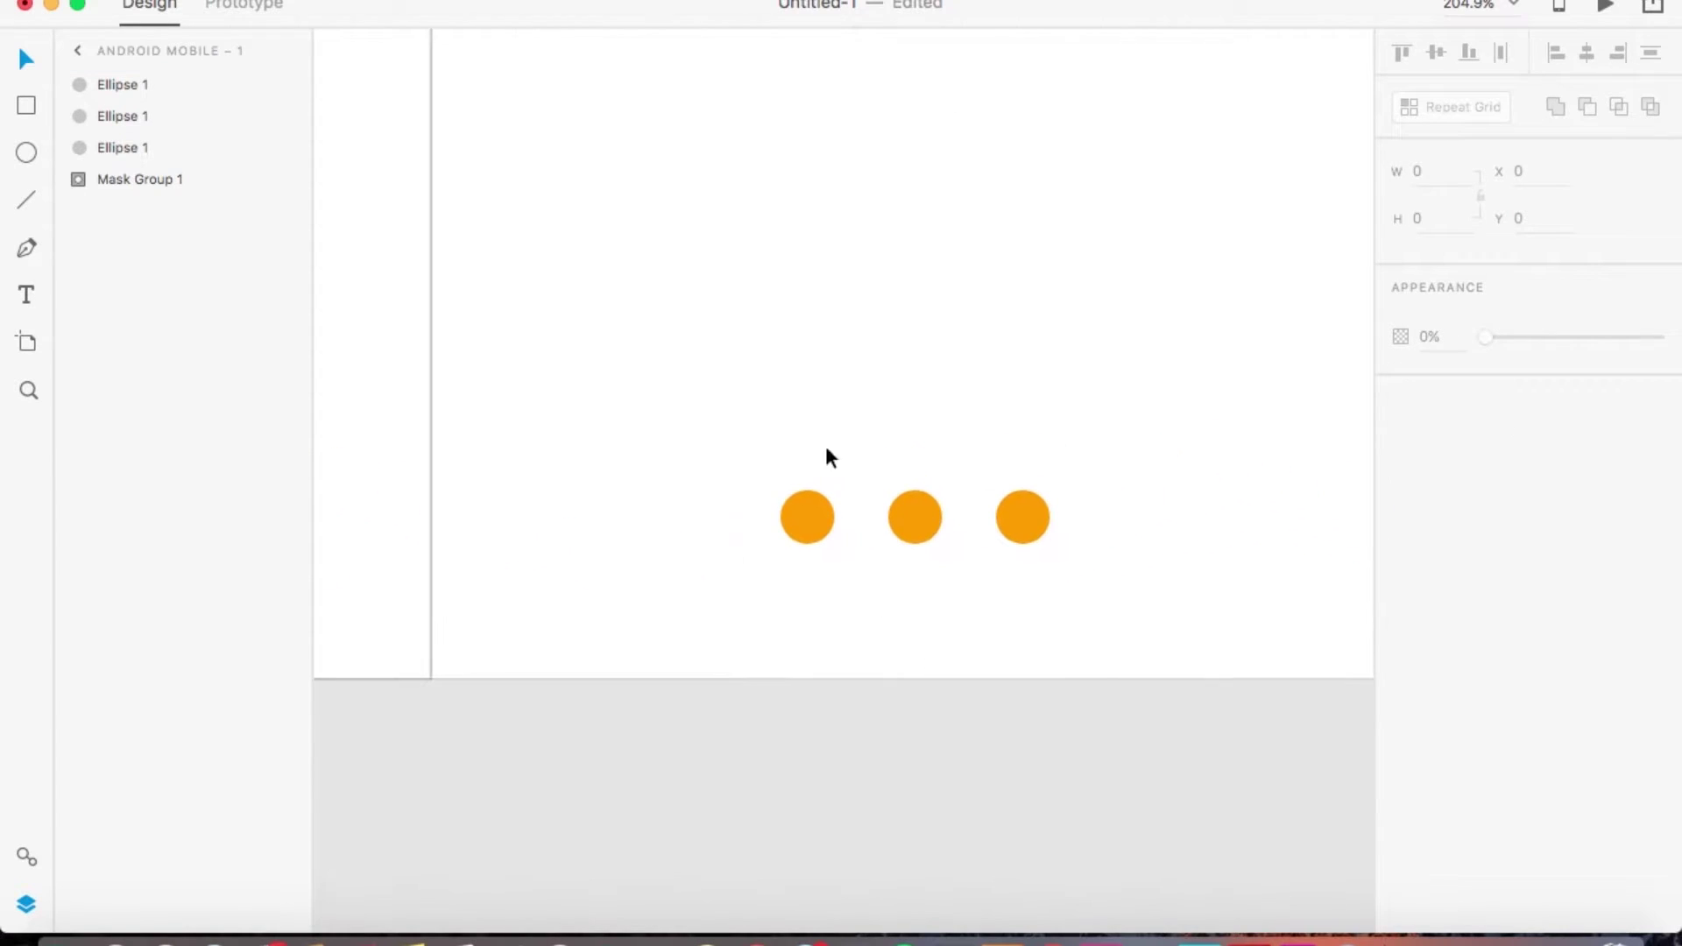
Set the opacity of the first and third circles on Android Mobile – 2 to 50%
click(798, 517)
shift+click(1051, 525)
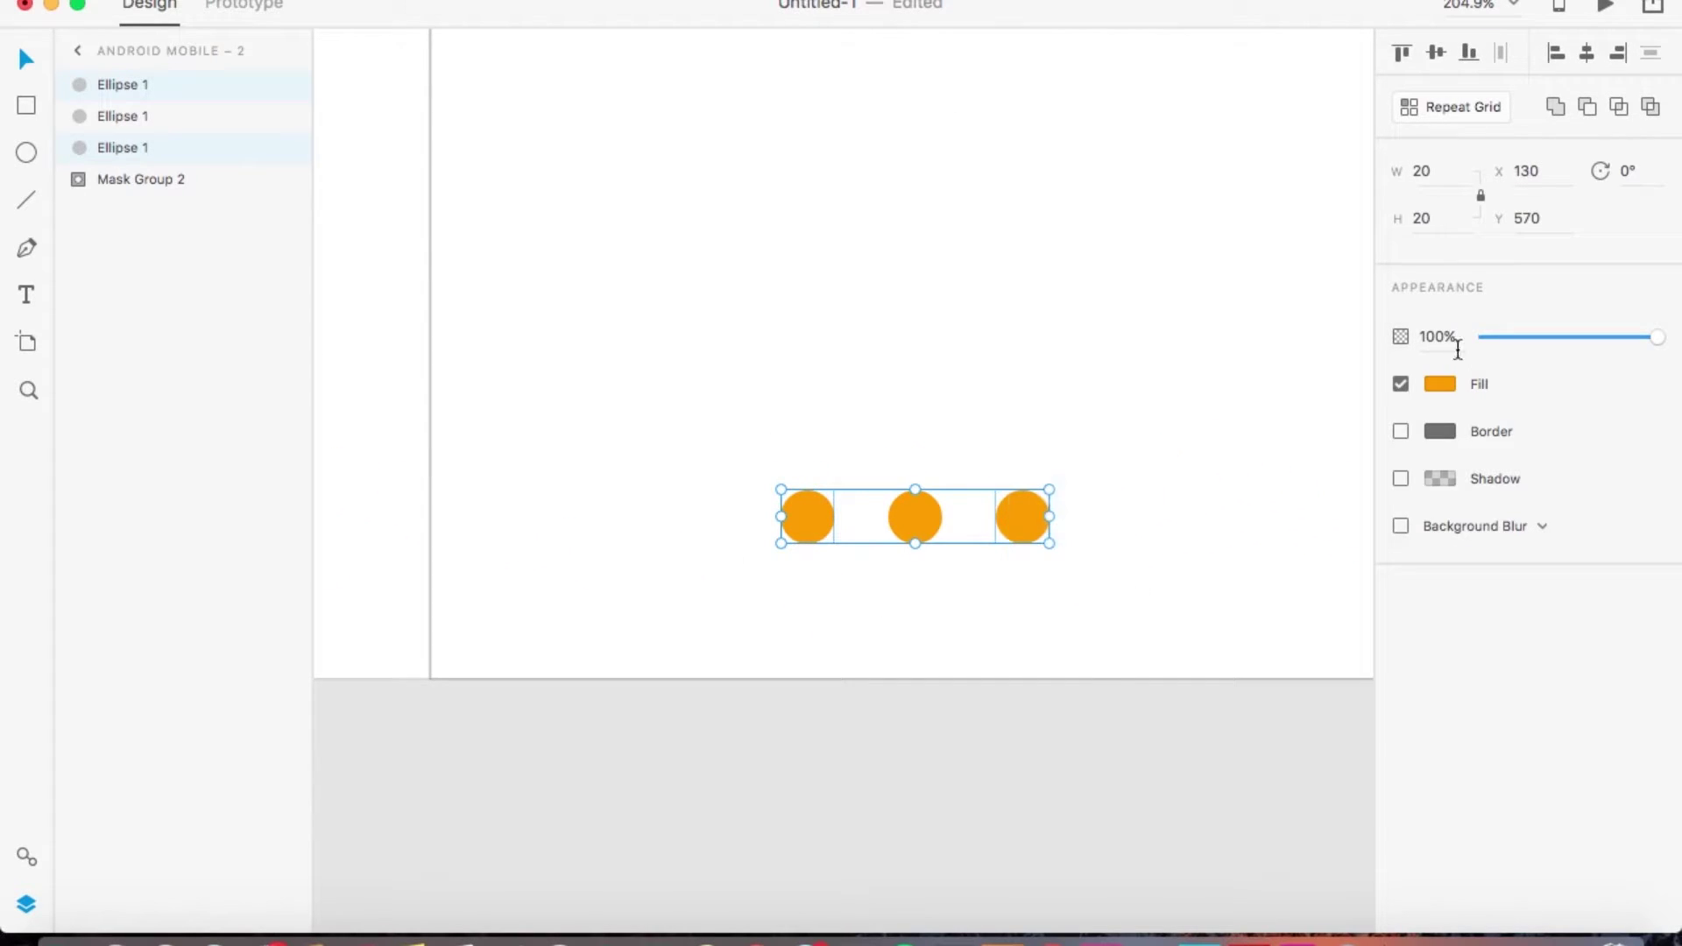
click(1446, 338)
text(50)
key(Return)
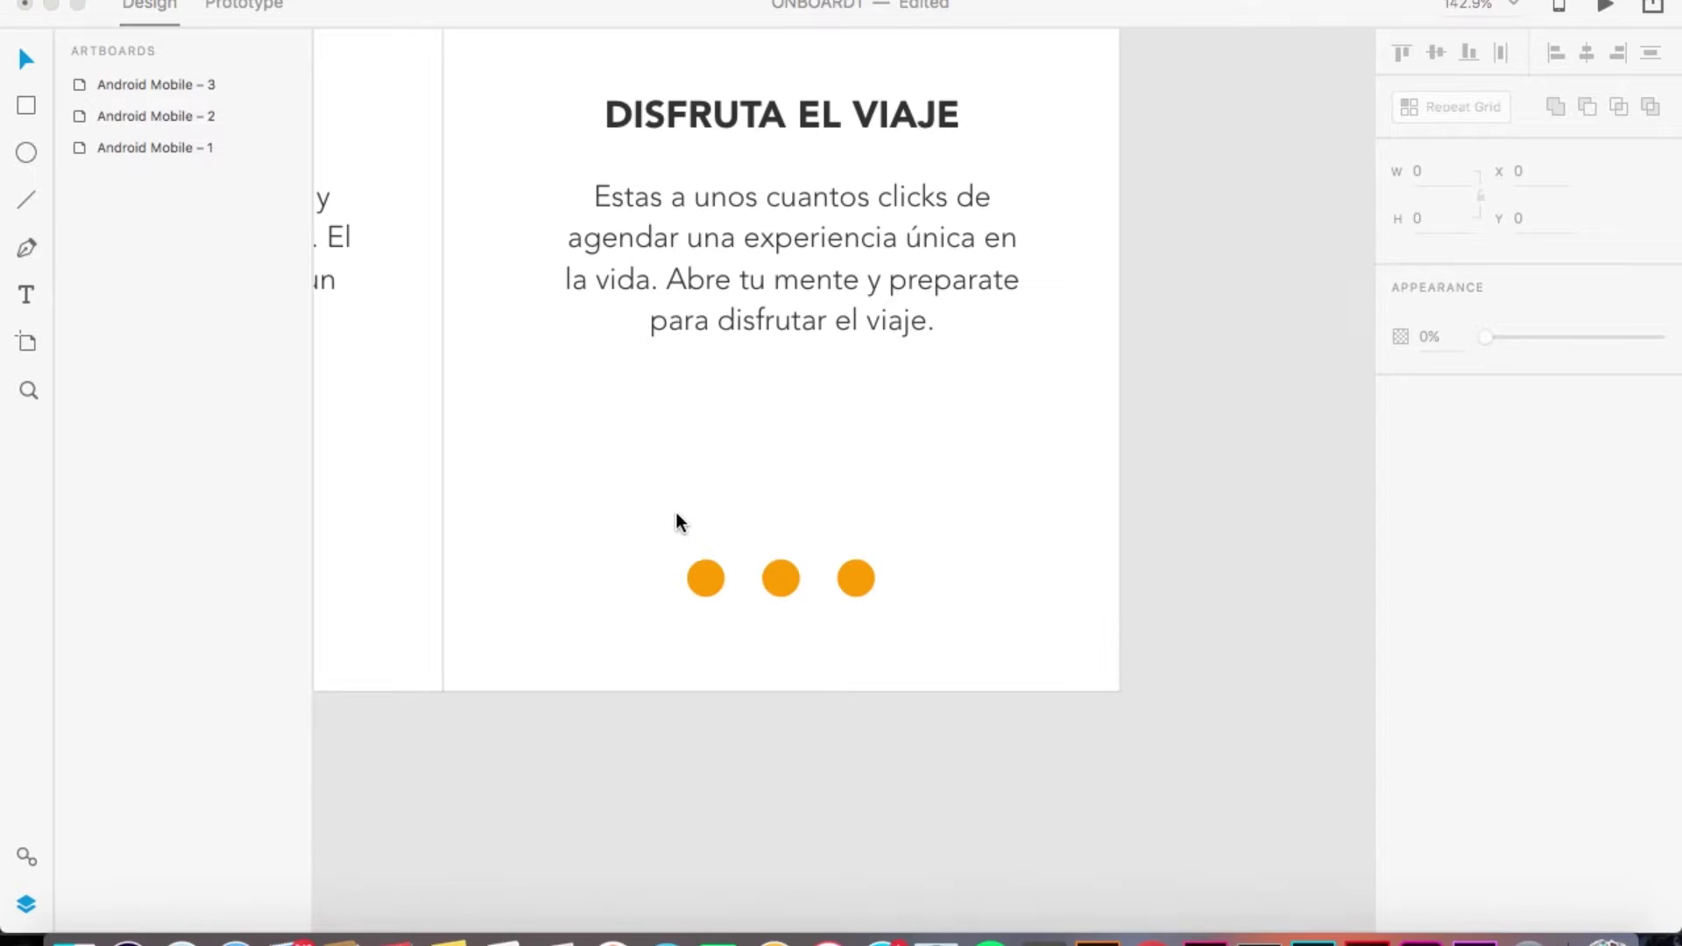
Set the opacity of the first and second circles on Android Mobile – 3 to 50%
drag(616, 481, 811, 732)
click(1441, 339)
text(50)
click(1078, 506)
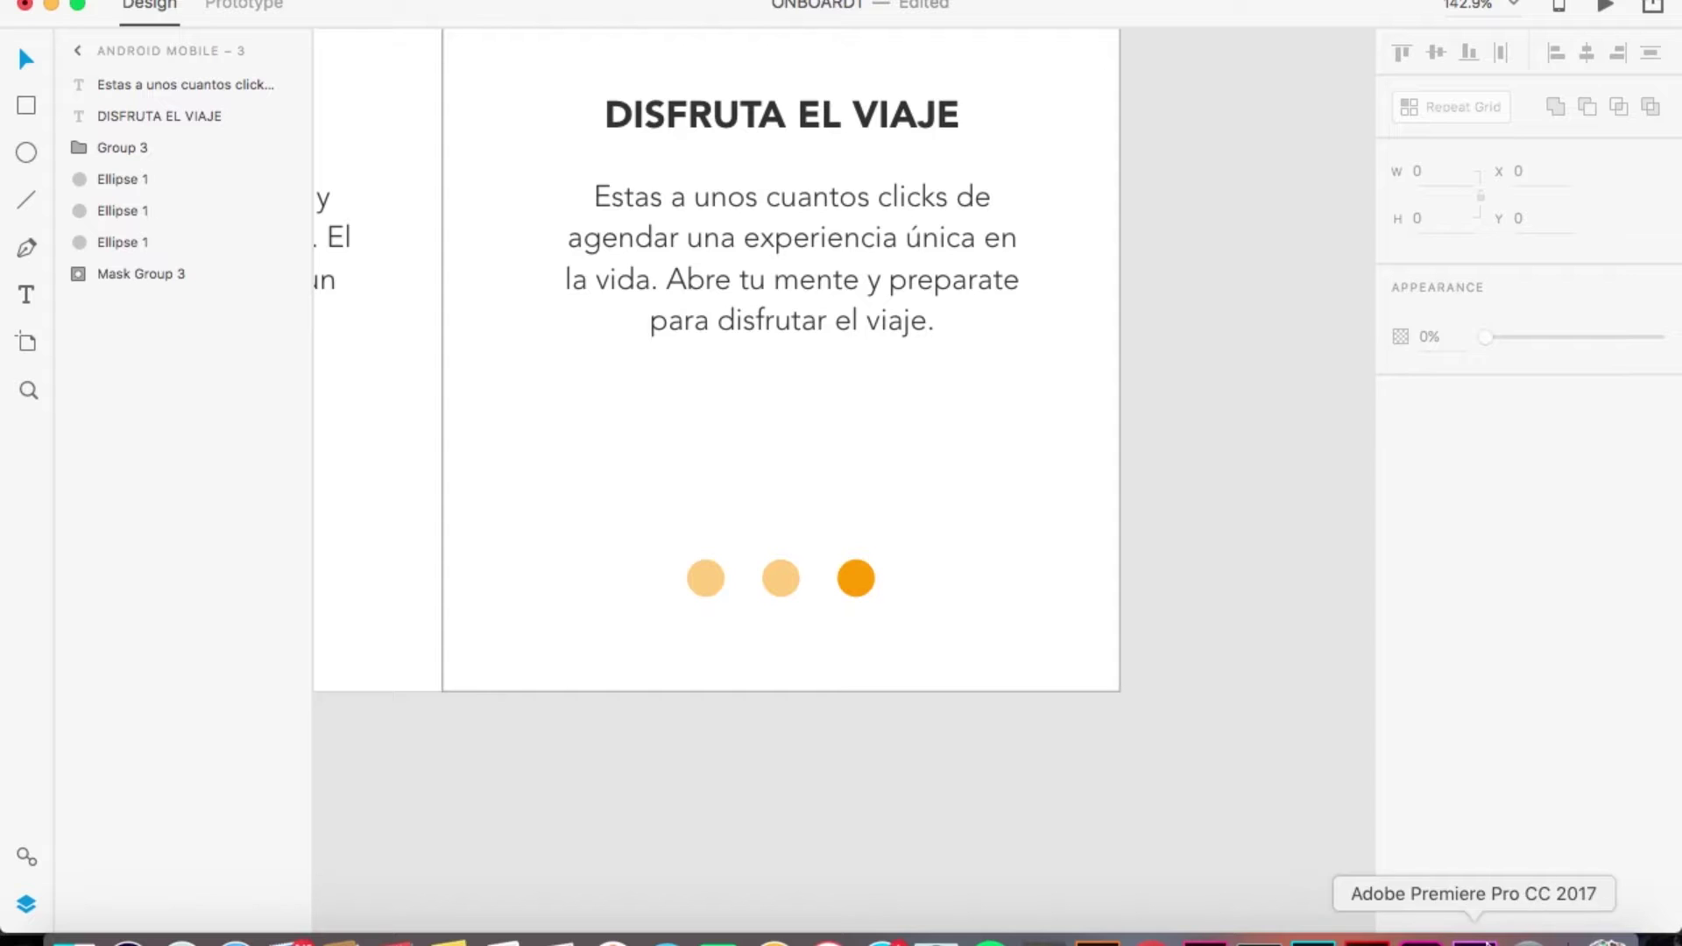
Return to the Untitled-1 document, and switch to Illustrator to copy the SUEÑA opera house icon with its lettering
right_click(1531, 936)
click(1535, 883)
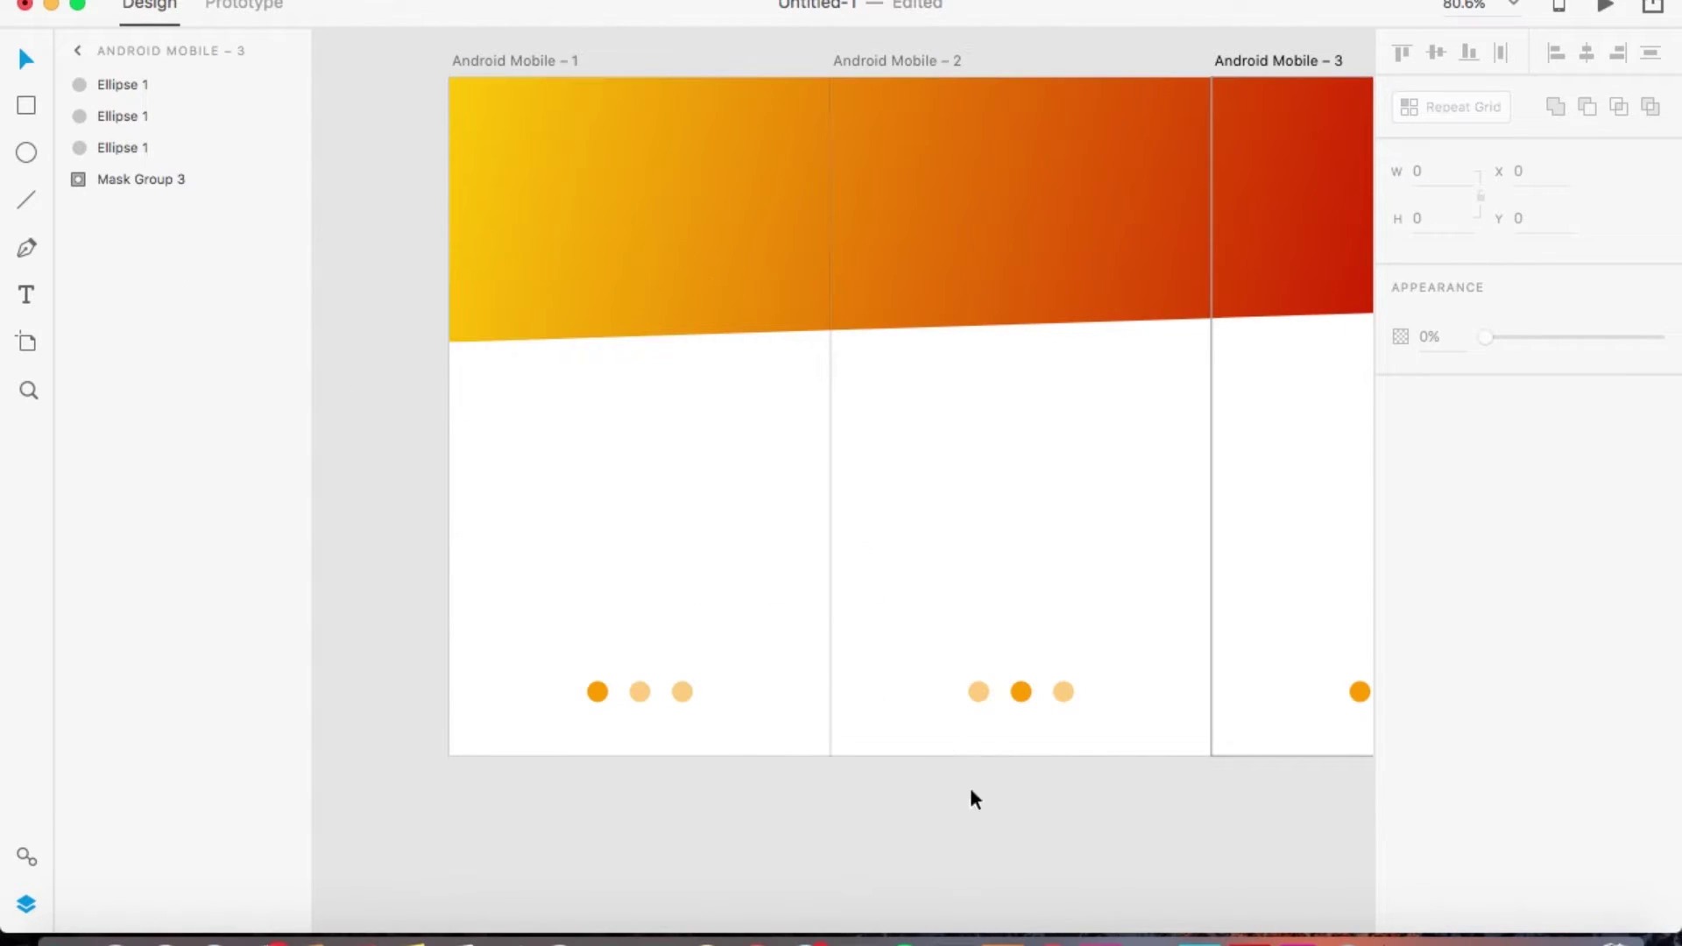
click(1005, 915)
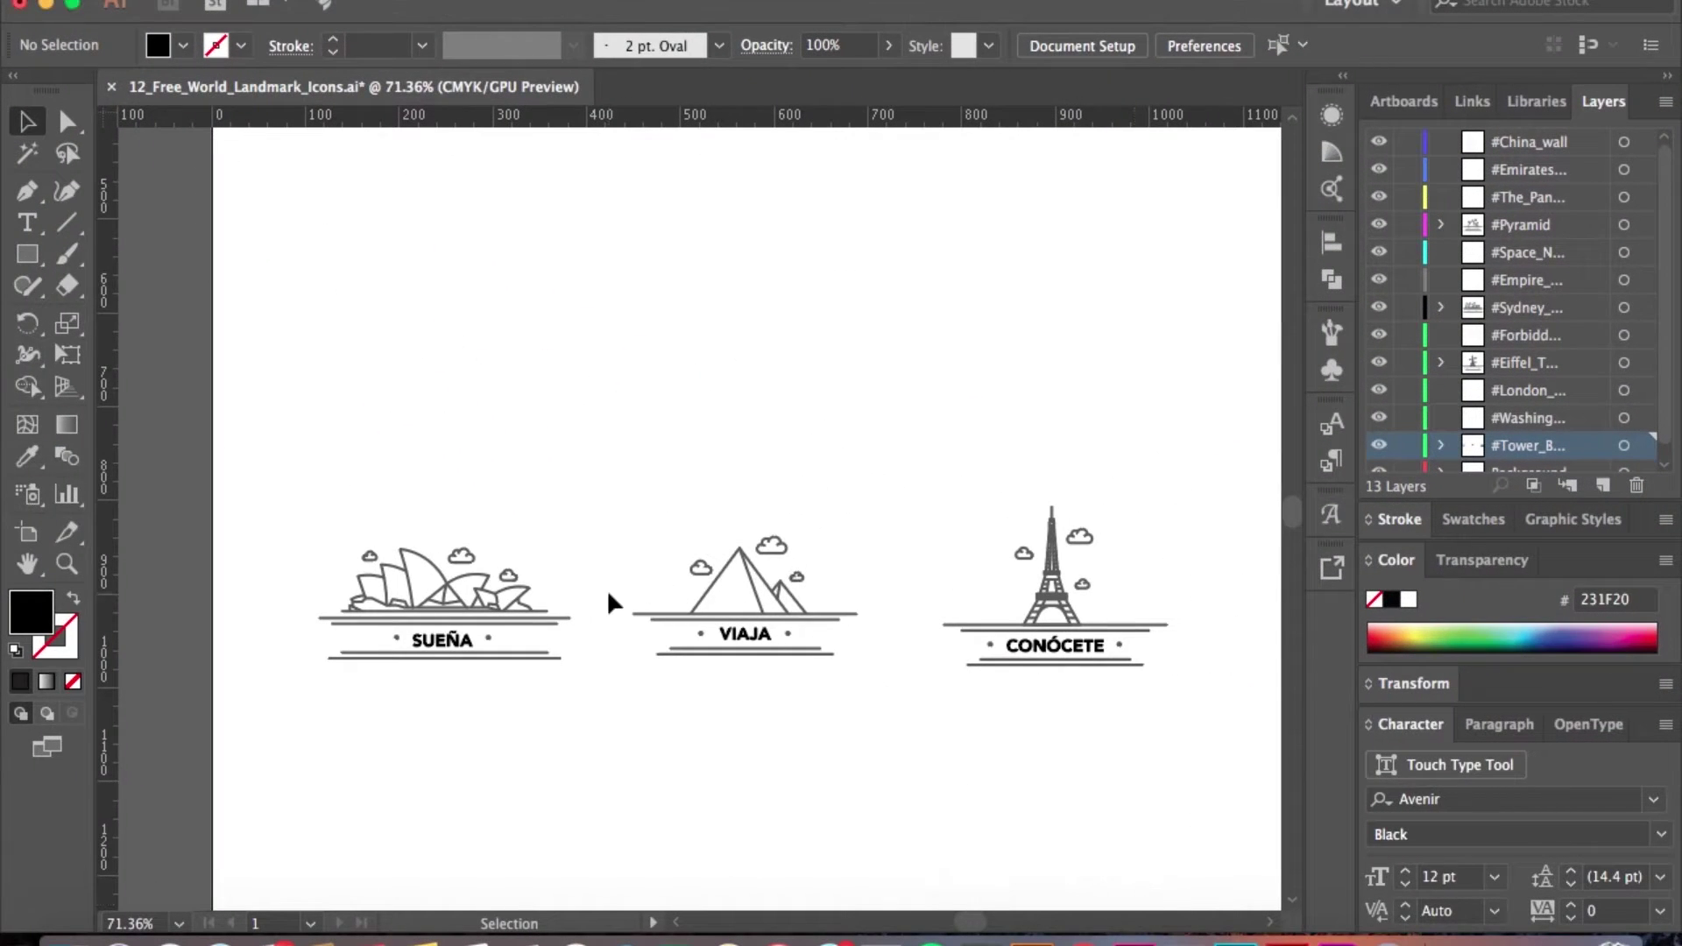
drag(294, 522, 600, 753)
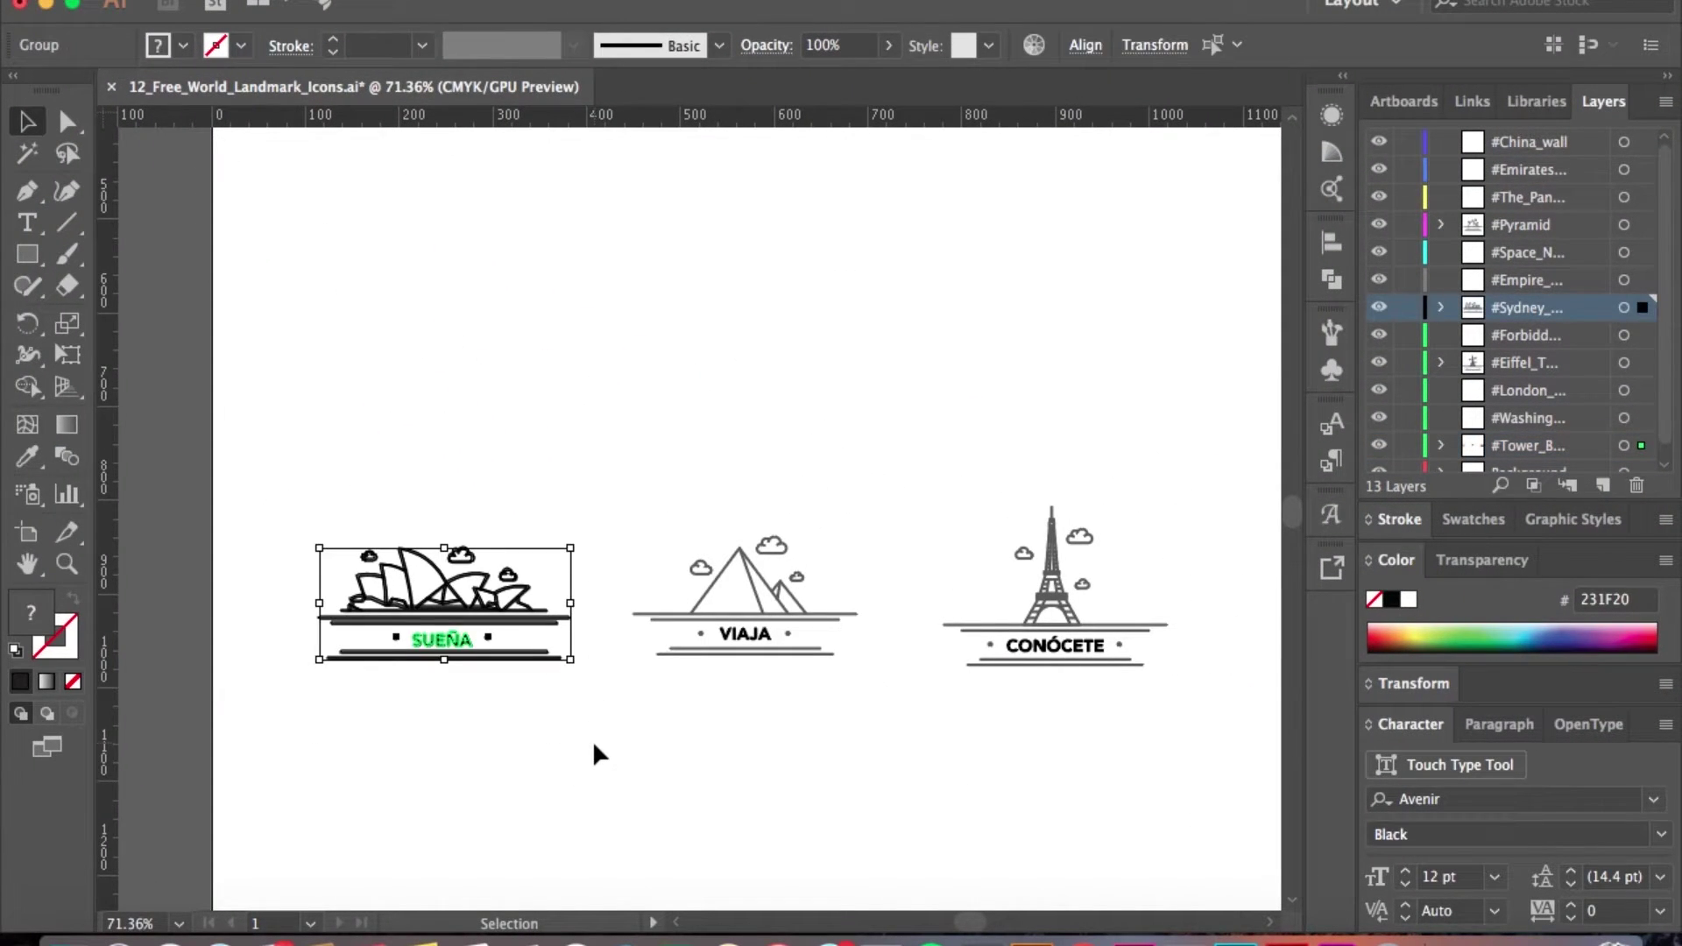
Switch to Adobe XD, paste the SUEÑA icon onto Android Mobile – 1 and move it into the white area below the header
key(super+Tab)
scroll(454, 523, up, 3)
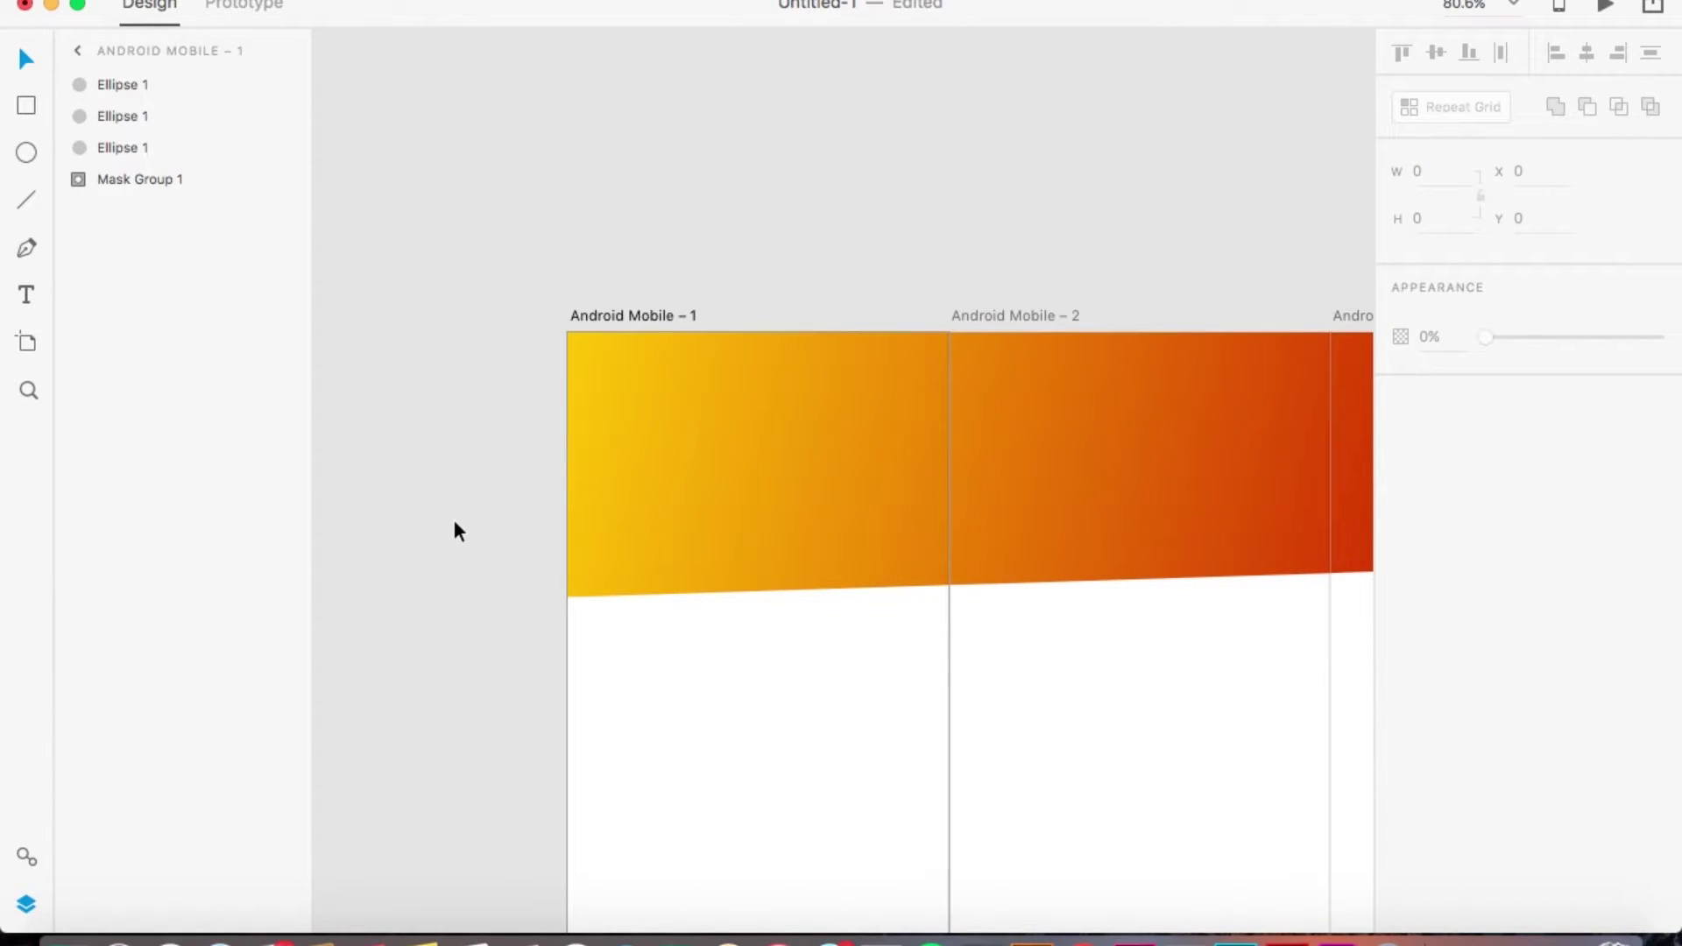
scroll(455, 523, down, 5)
scroll(454, 523, right, 3)
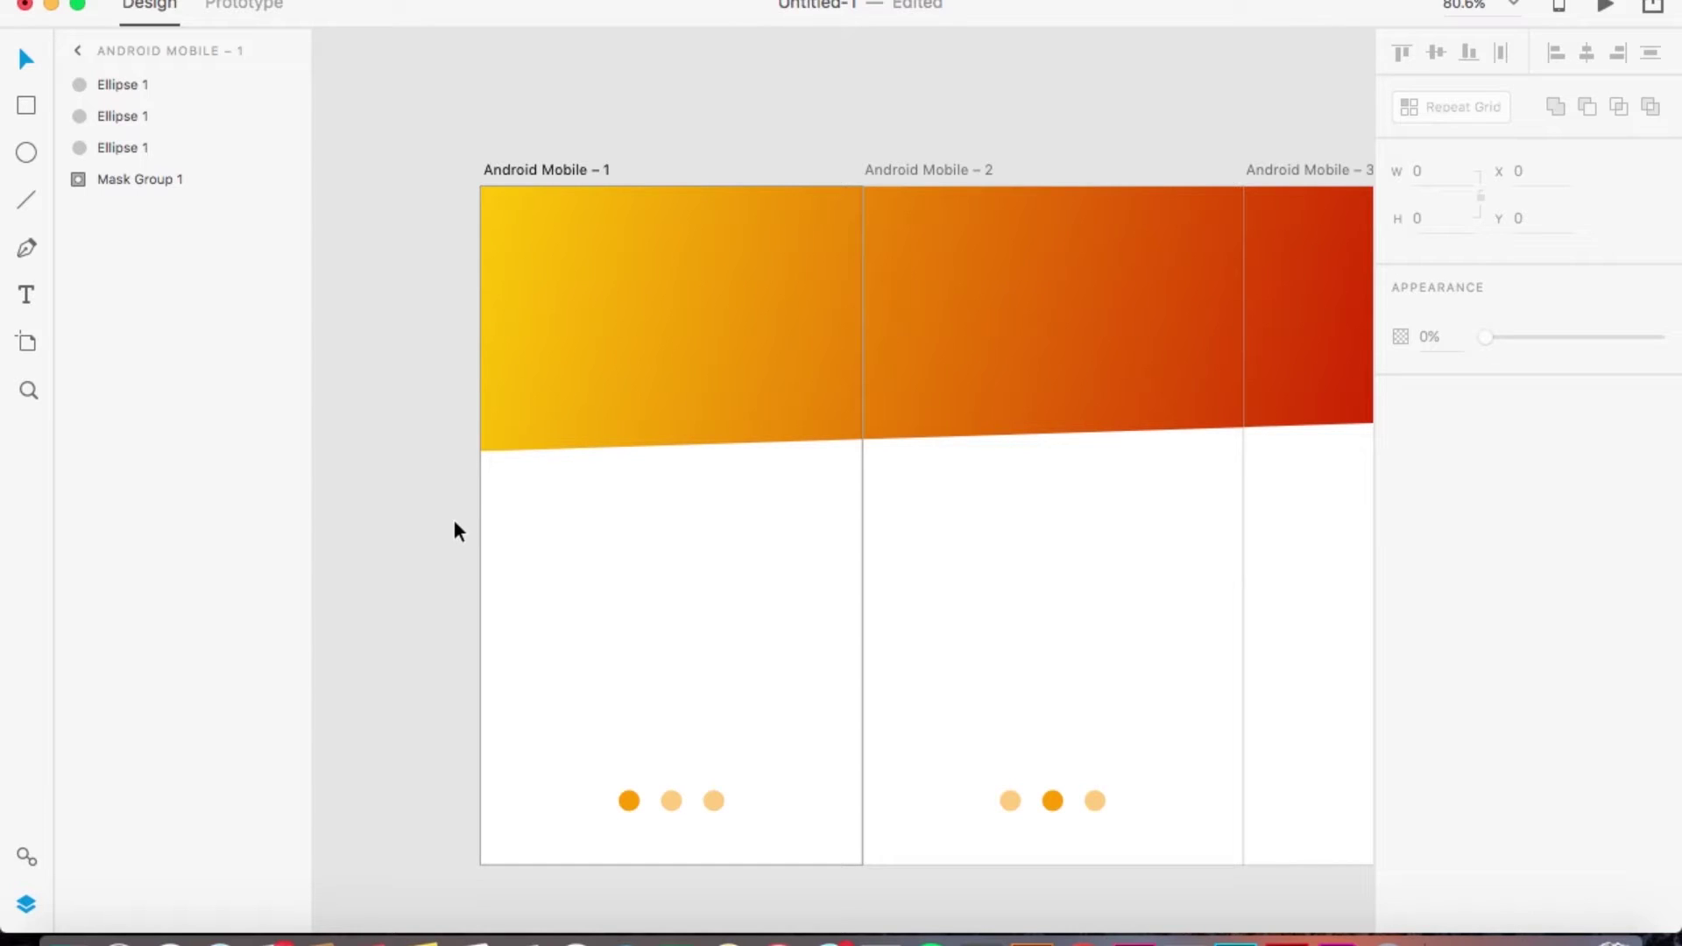
scroll(453, 525, left, 2)
scroll(516, 482, left, 3)
click(517, 477)
key(super+v)
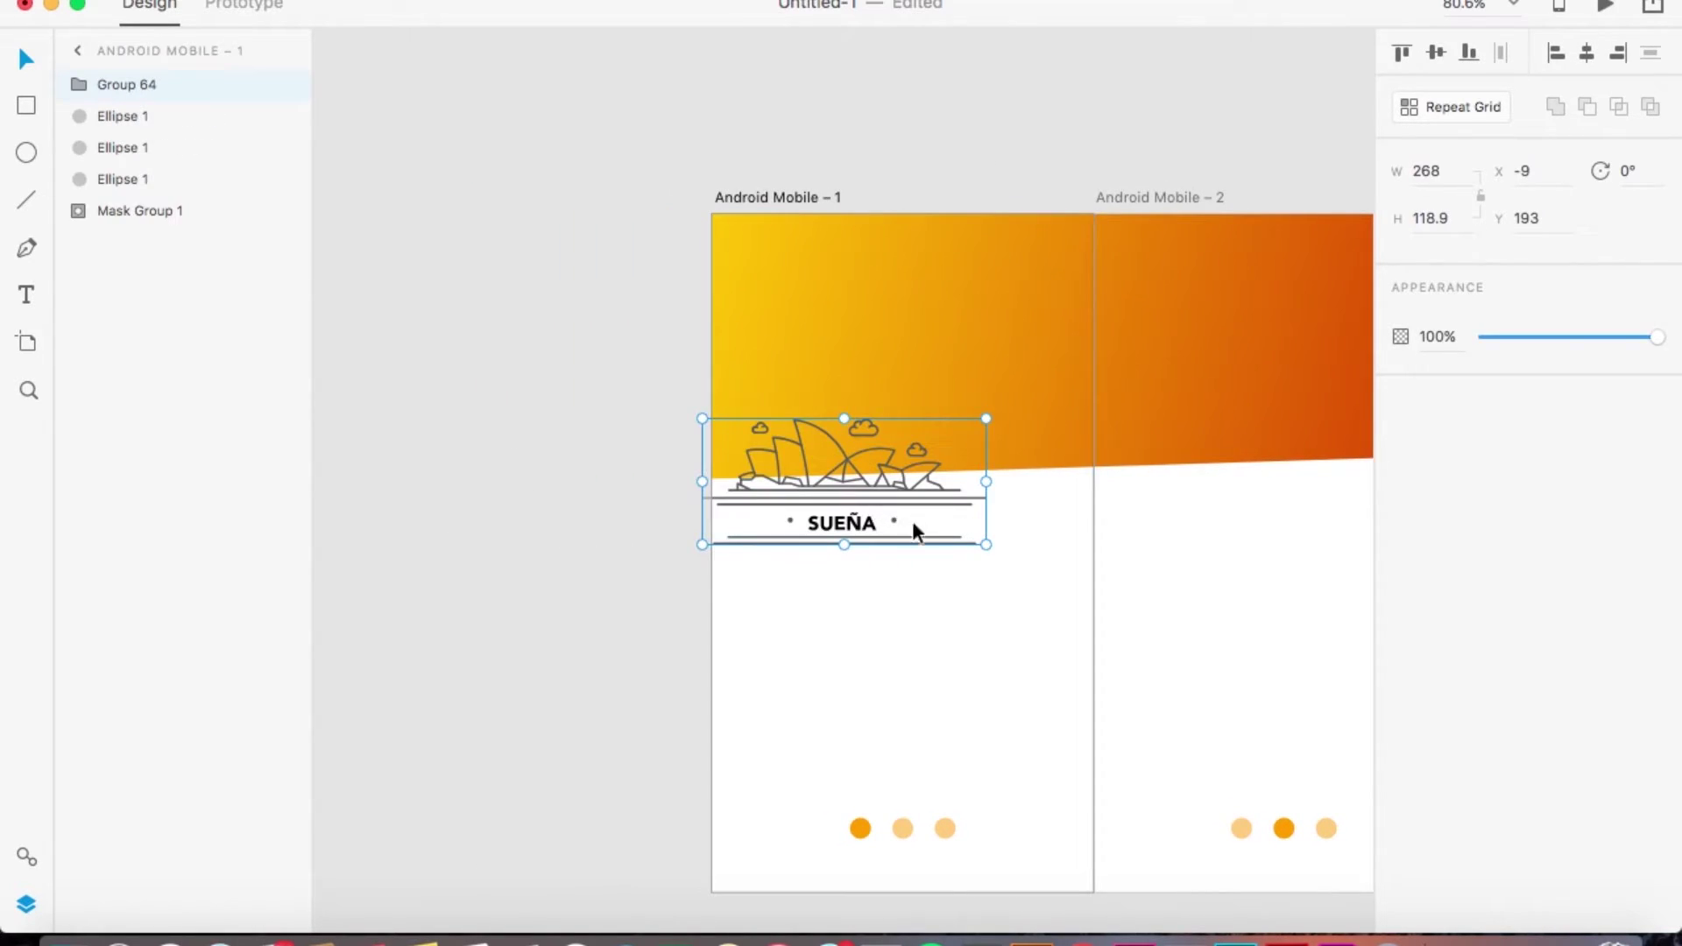
drag(856, 520, 925, 634)
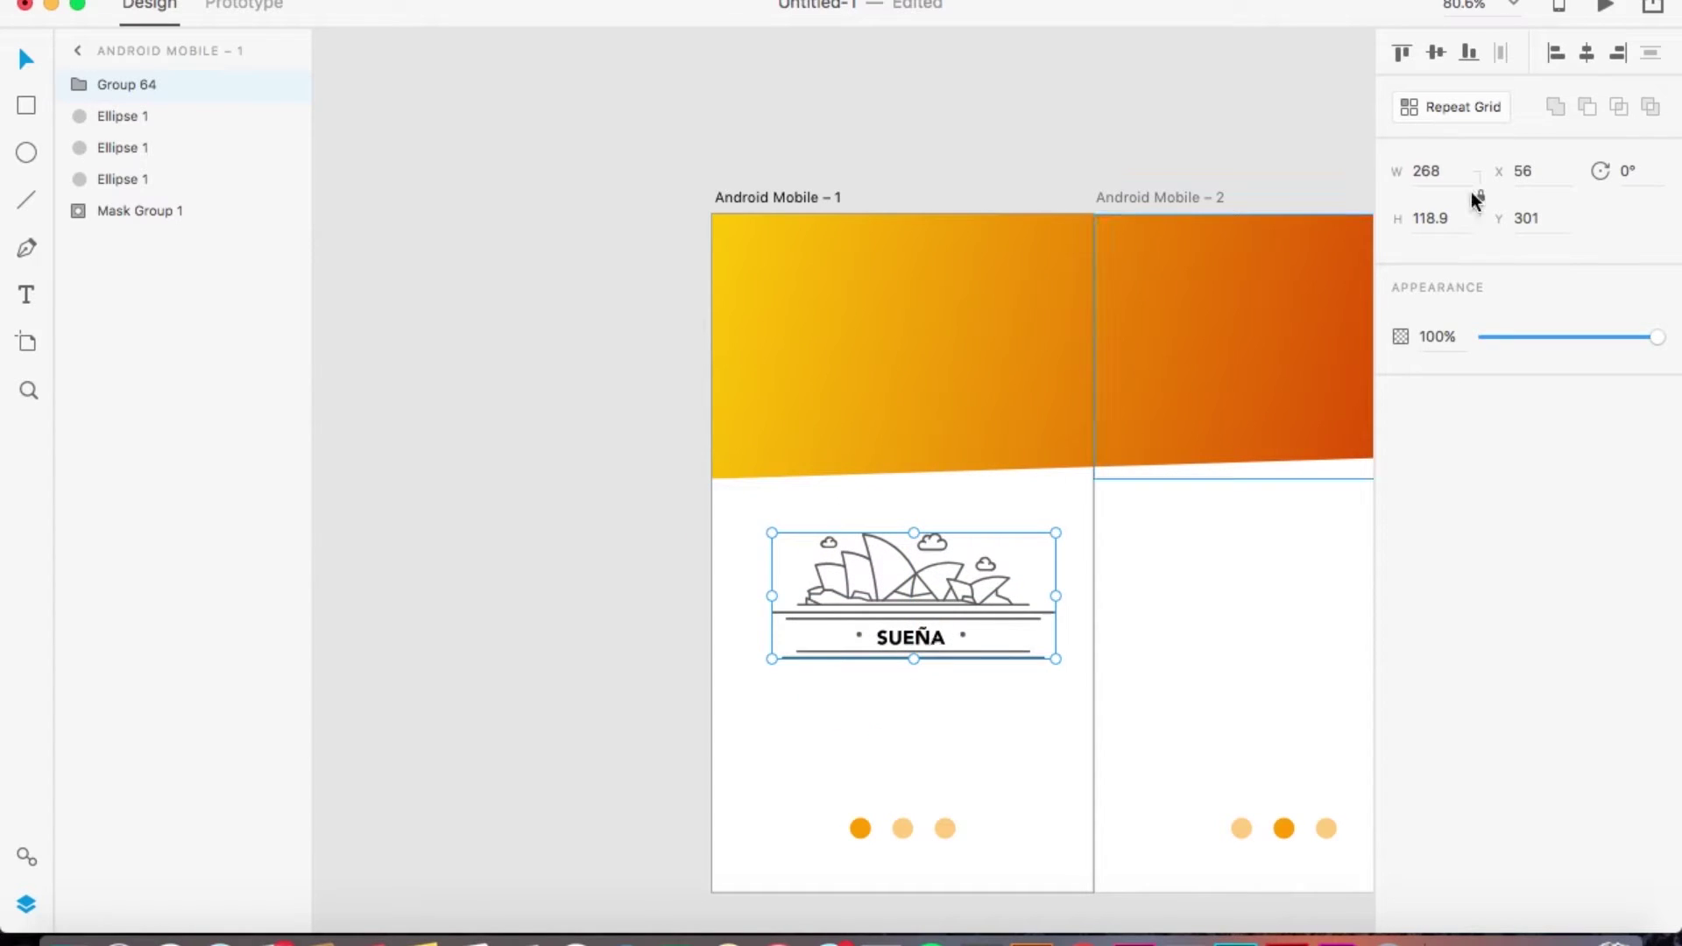
Set the SUEÑA icon's height to 100 with its proportions locked
click(1433, 215)
text(10)
key(Return)
click(901, 594)
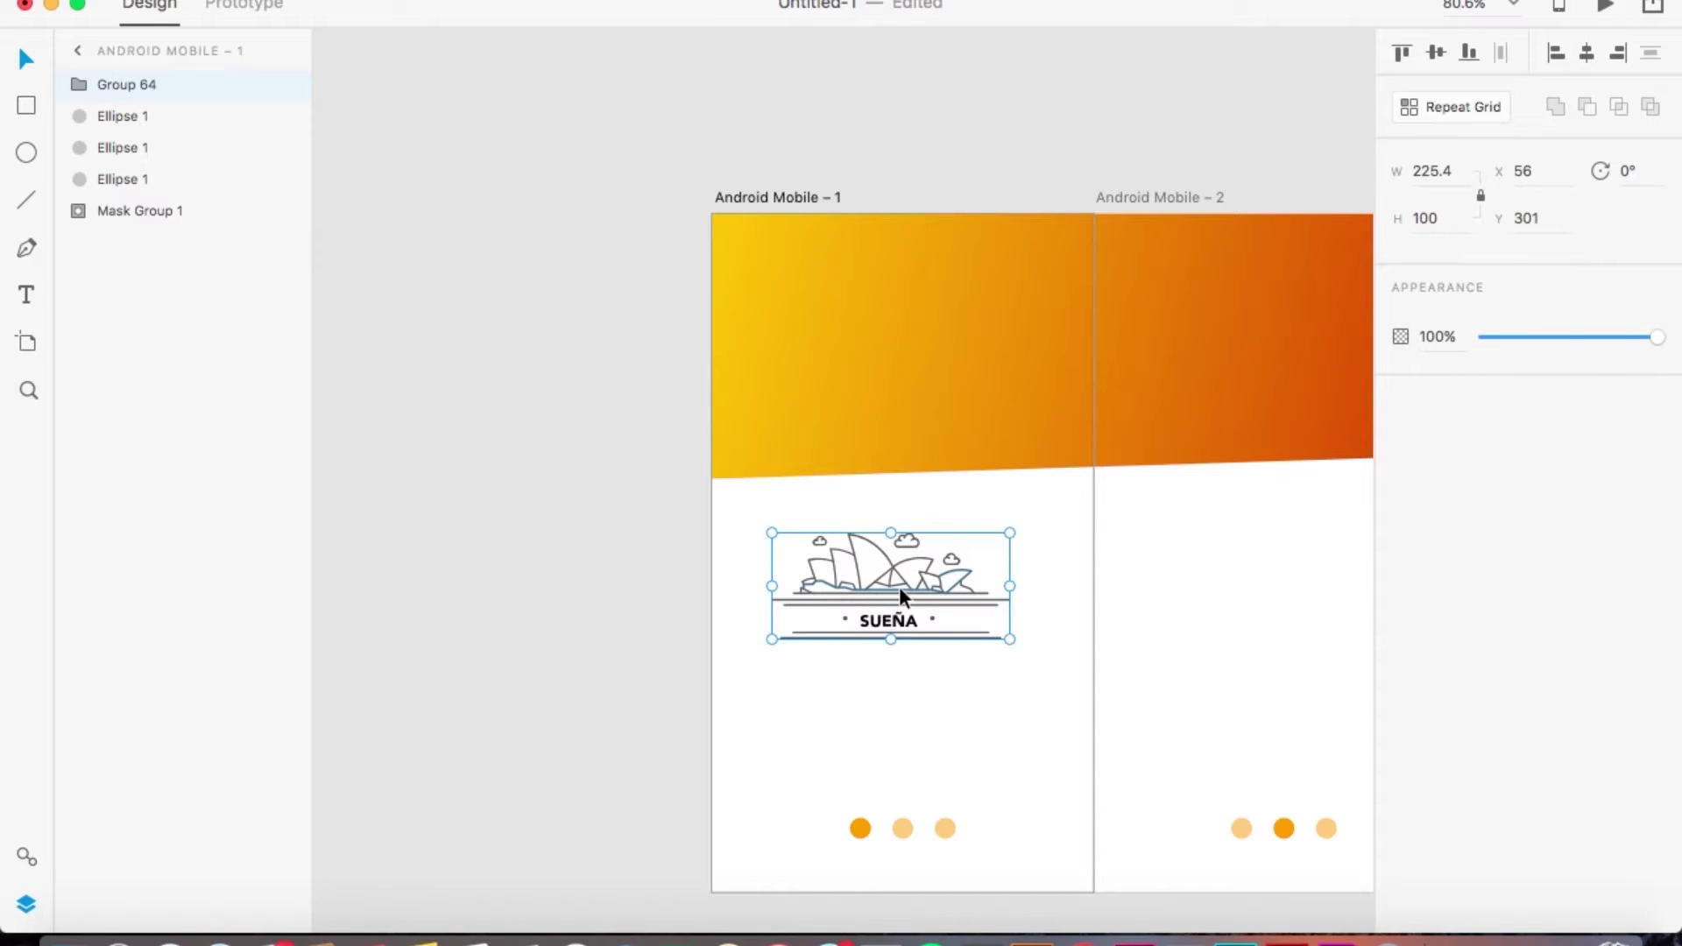
Ungroup the SUEÑA icon and its nested groups repeatedly until only individual paths and ellipses remain
right_click(86, 84)
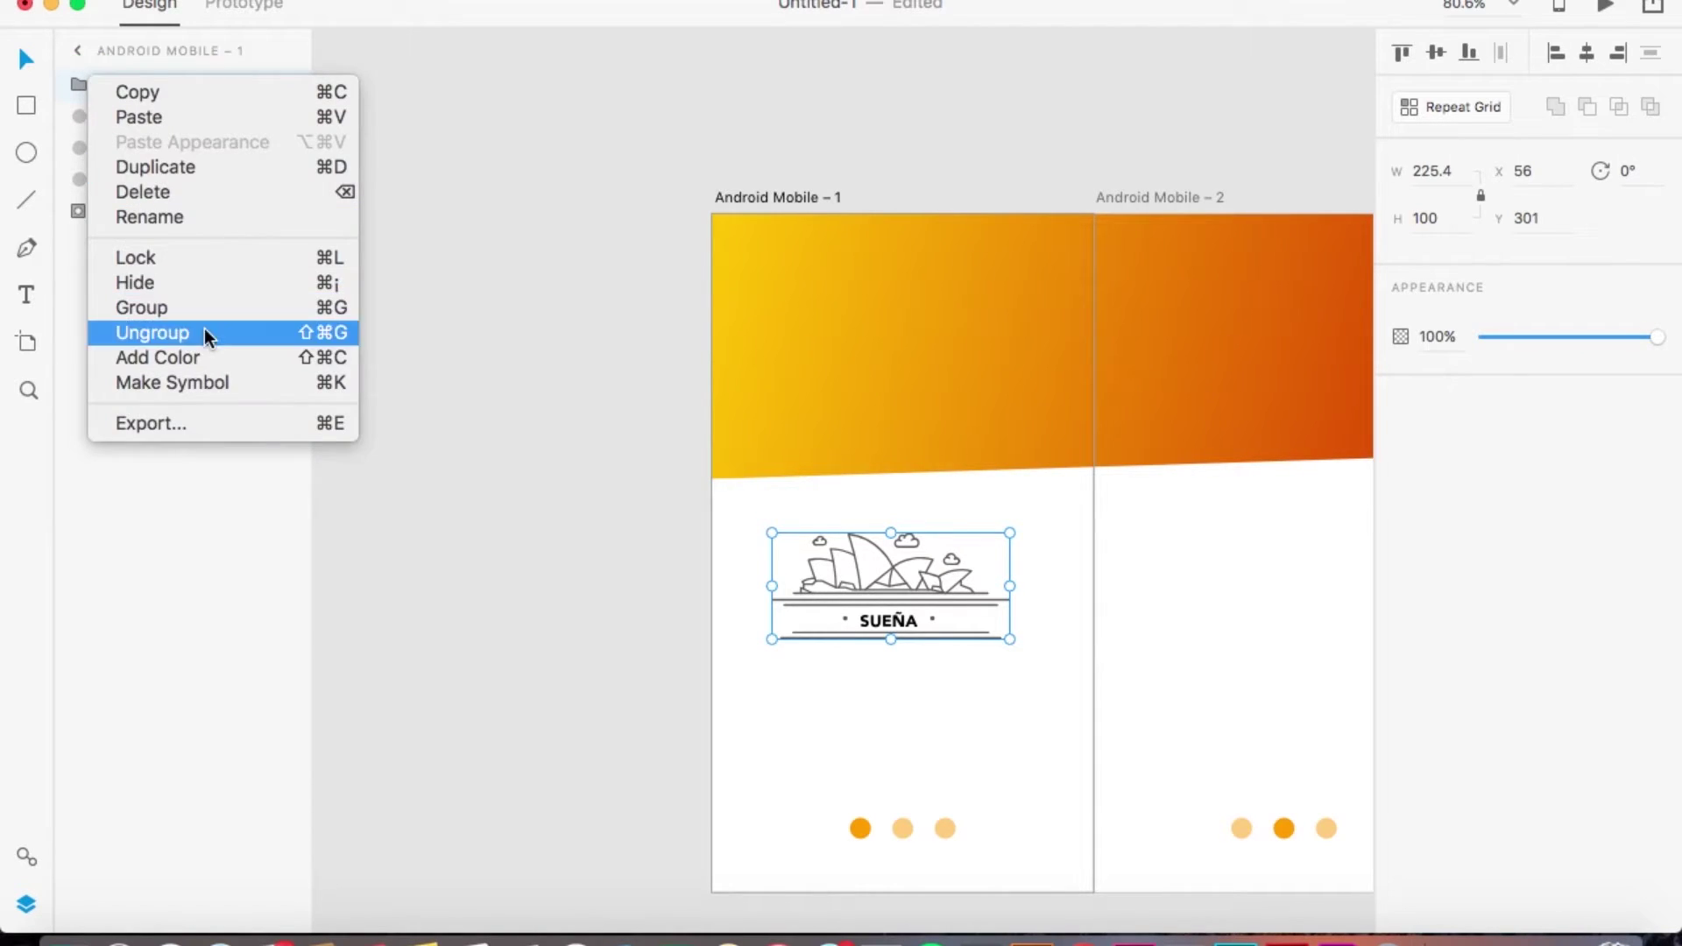
click(203, 333)
right_click(91, 112)
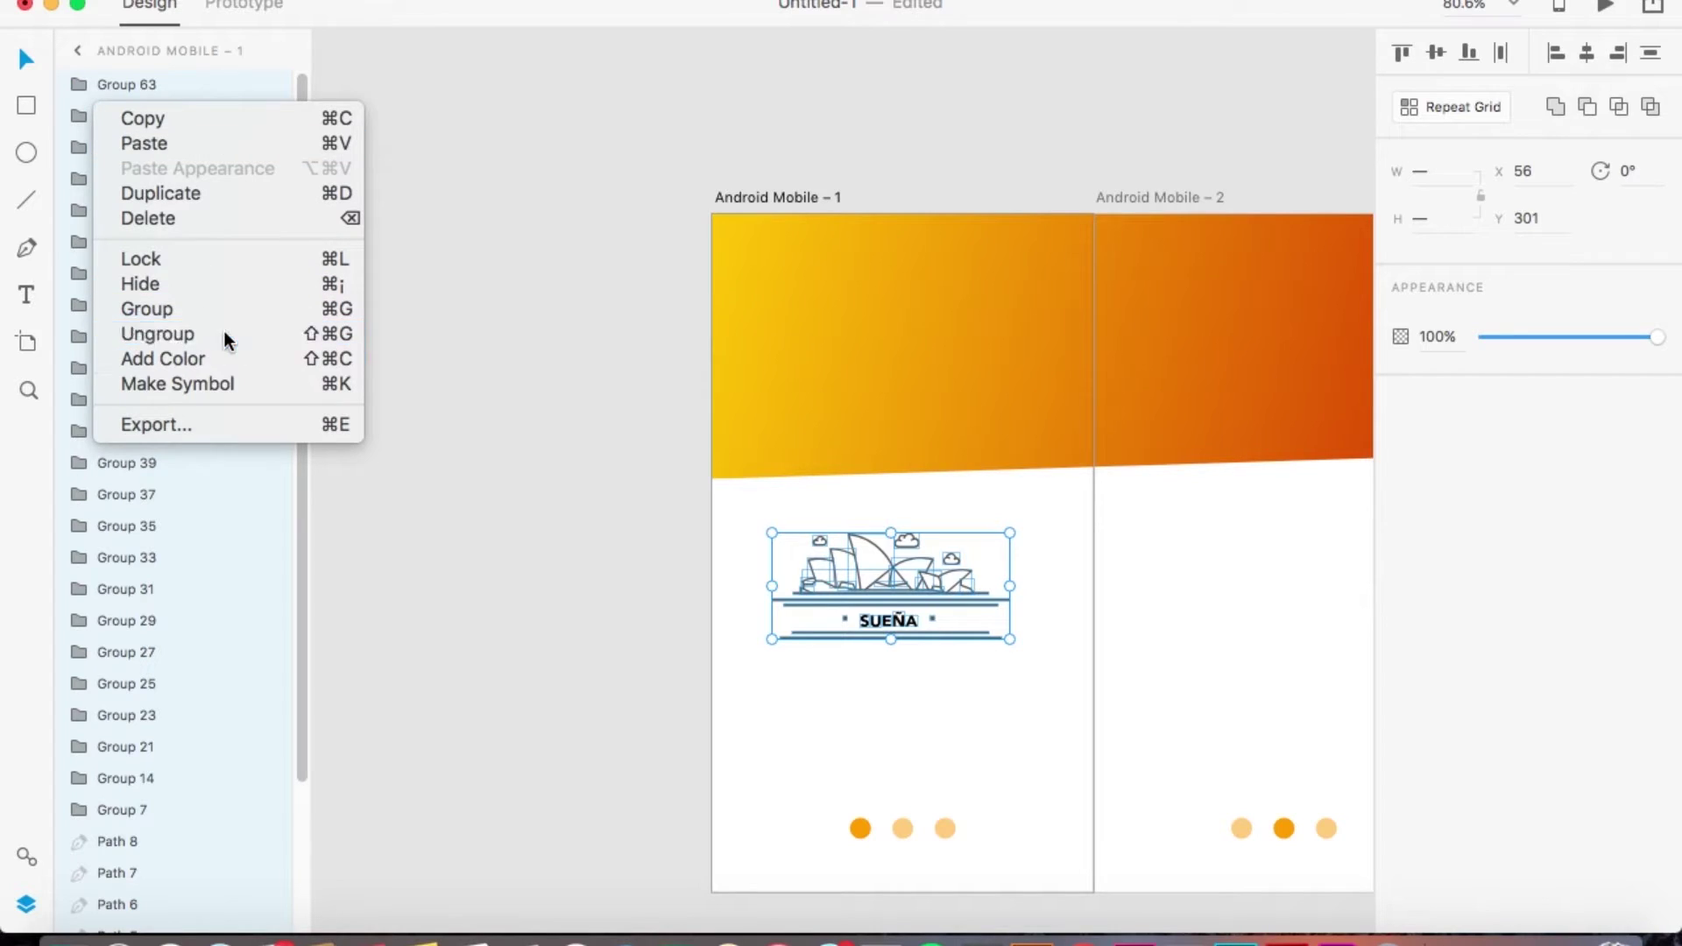
click(225, 331)
right_click(135, 259)
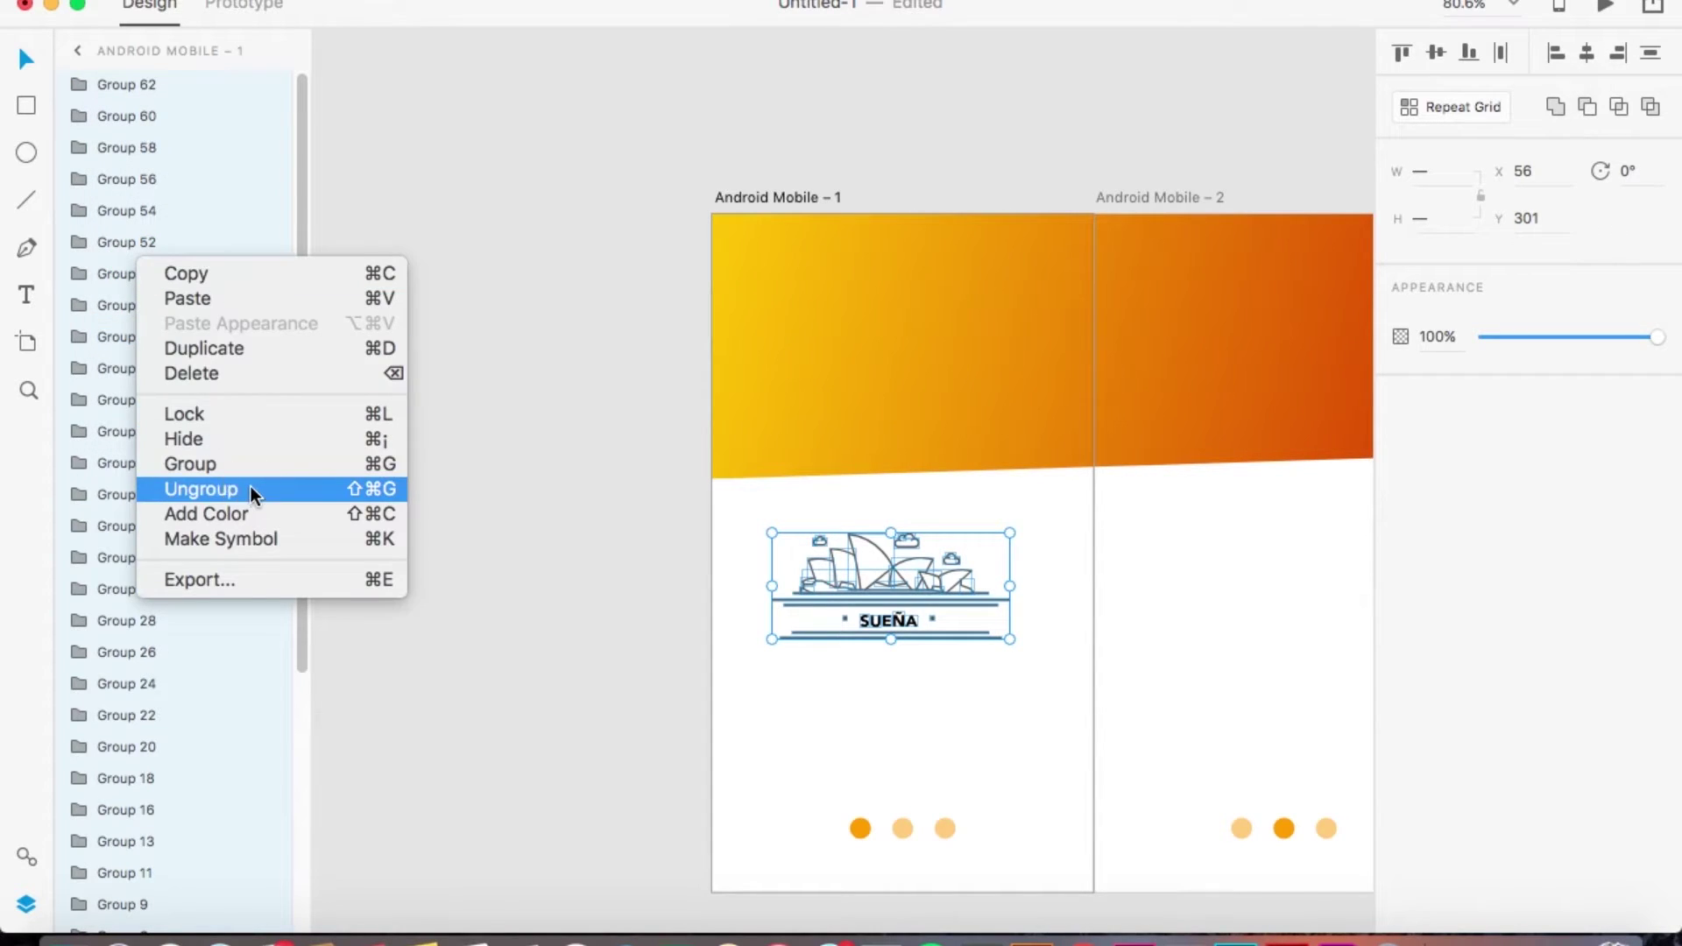
click(249, 489)
right_click(176, 387)
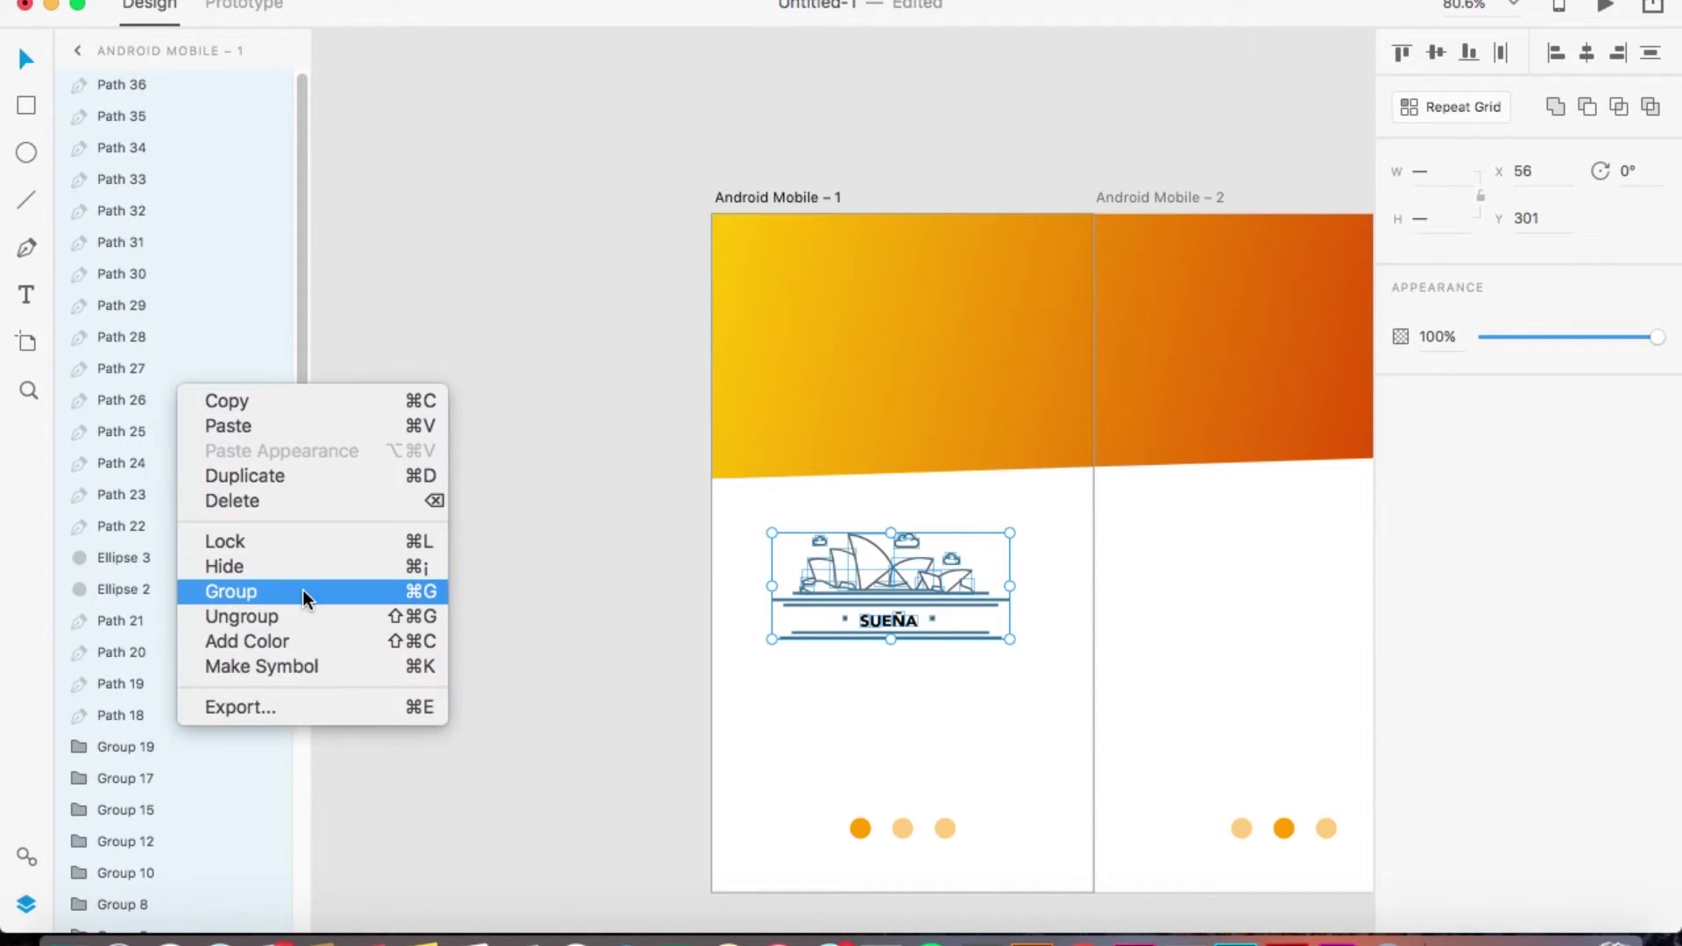
click(302, 614)
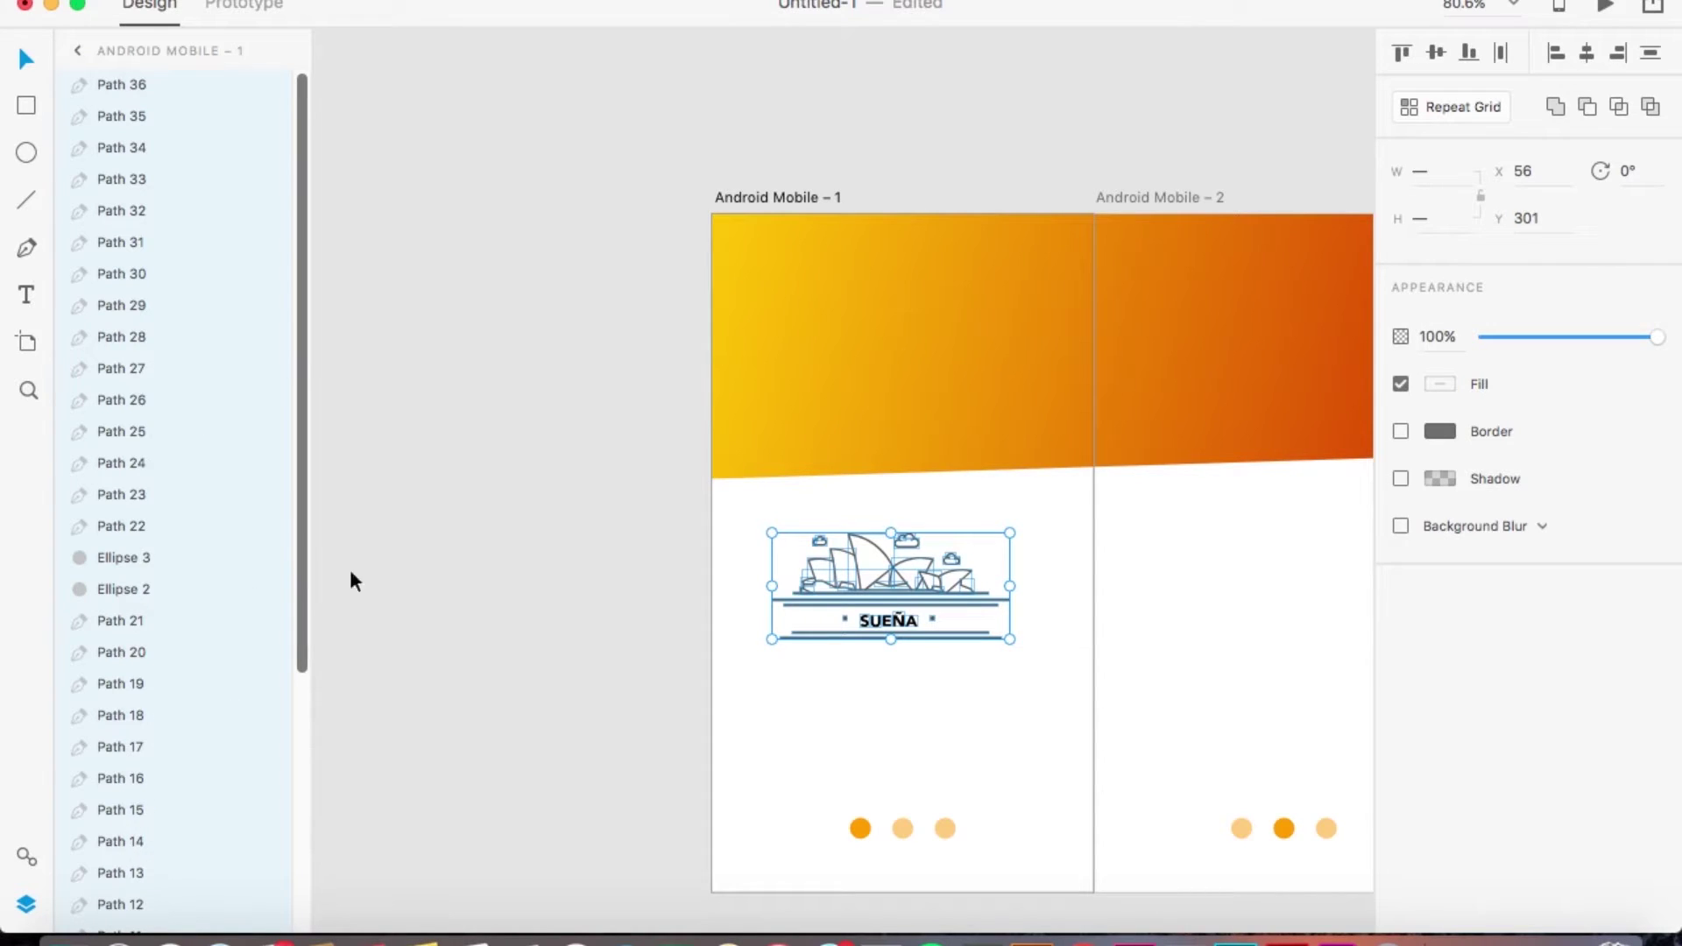
Fill all the SUEÑA icon paths with white #FFFFFF and group them
click(1440, 383)
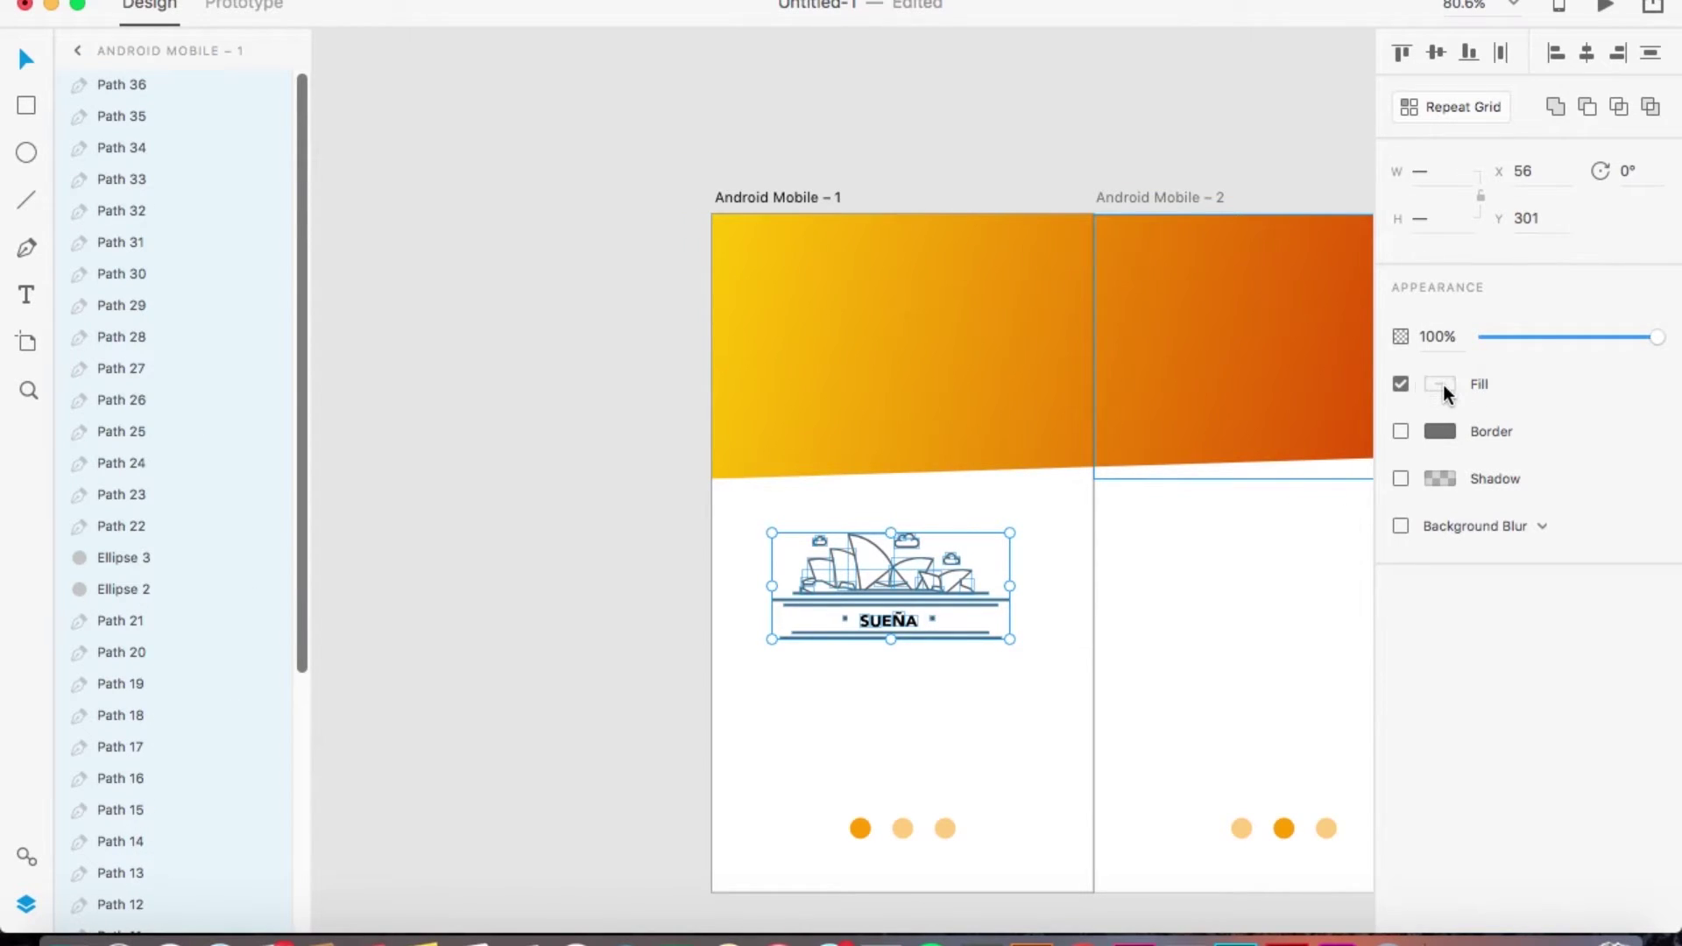
drag(1236, 317, 1093, 200)
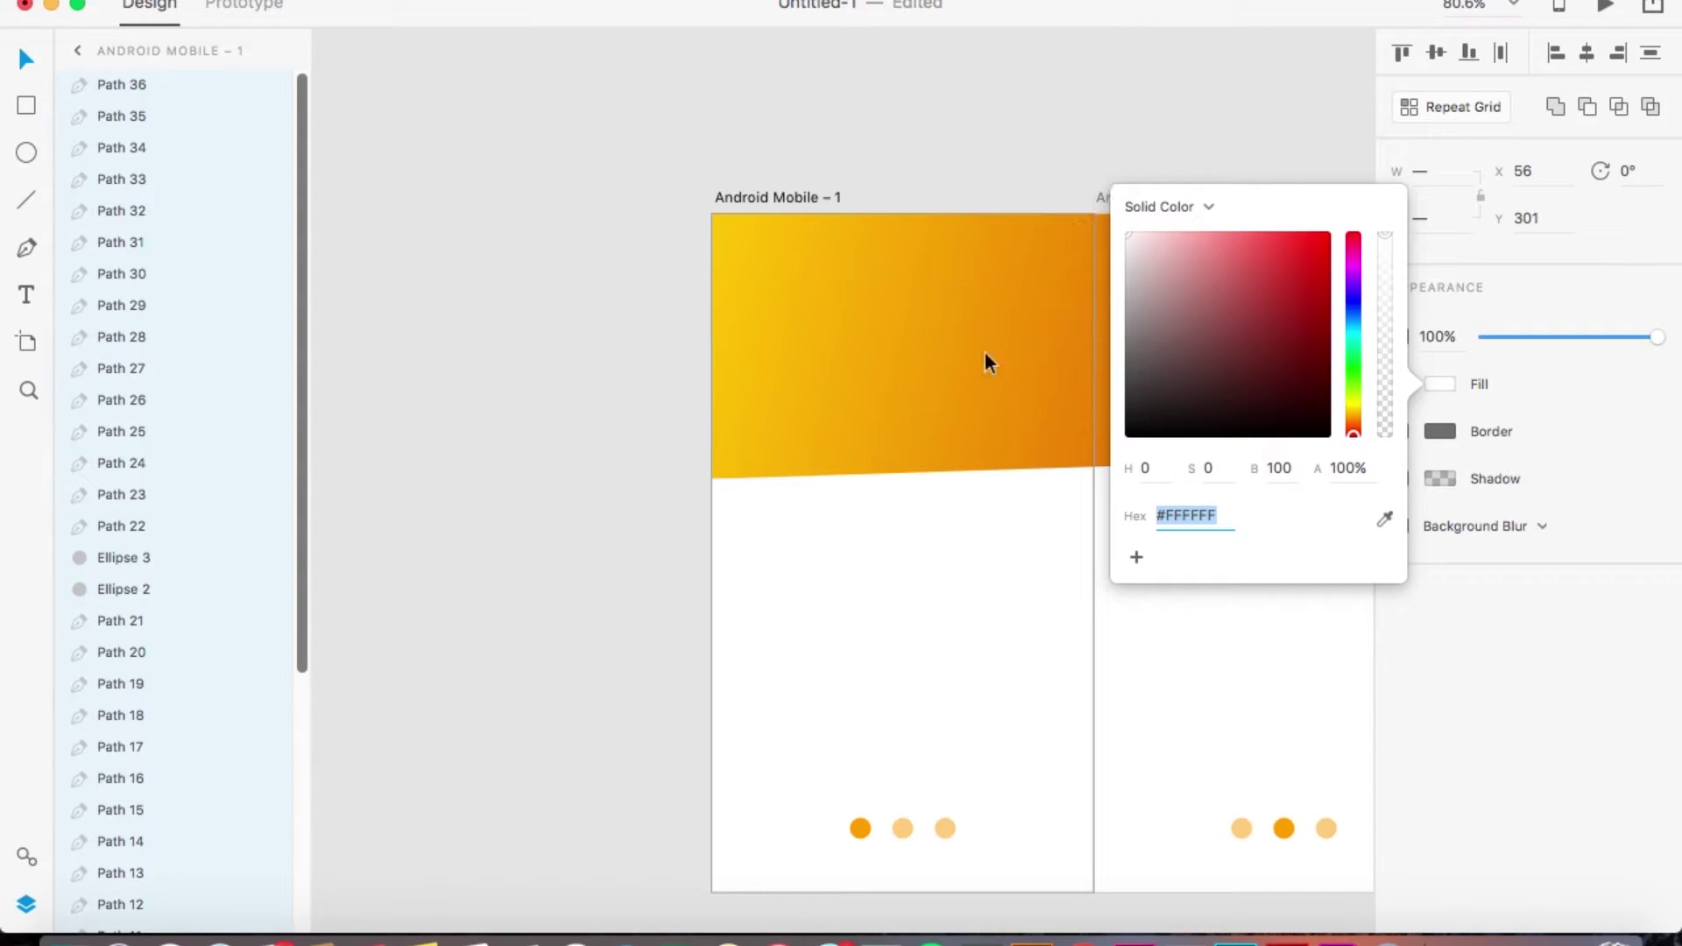
right_click(170, 303)
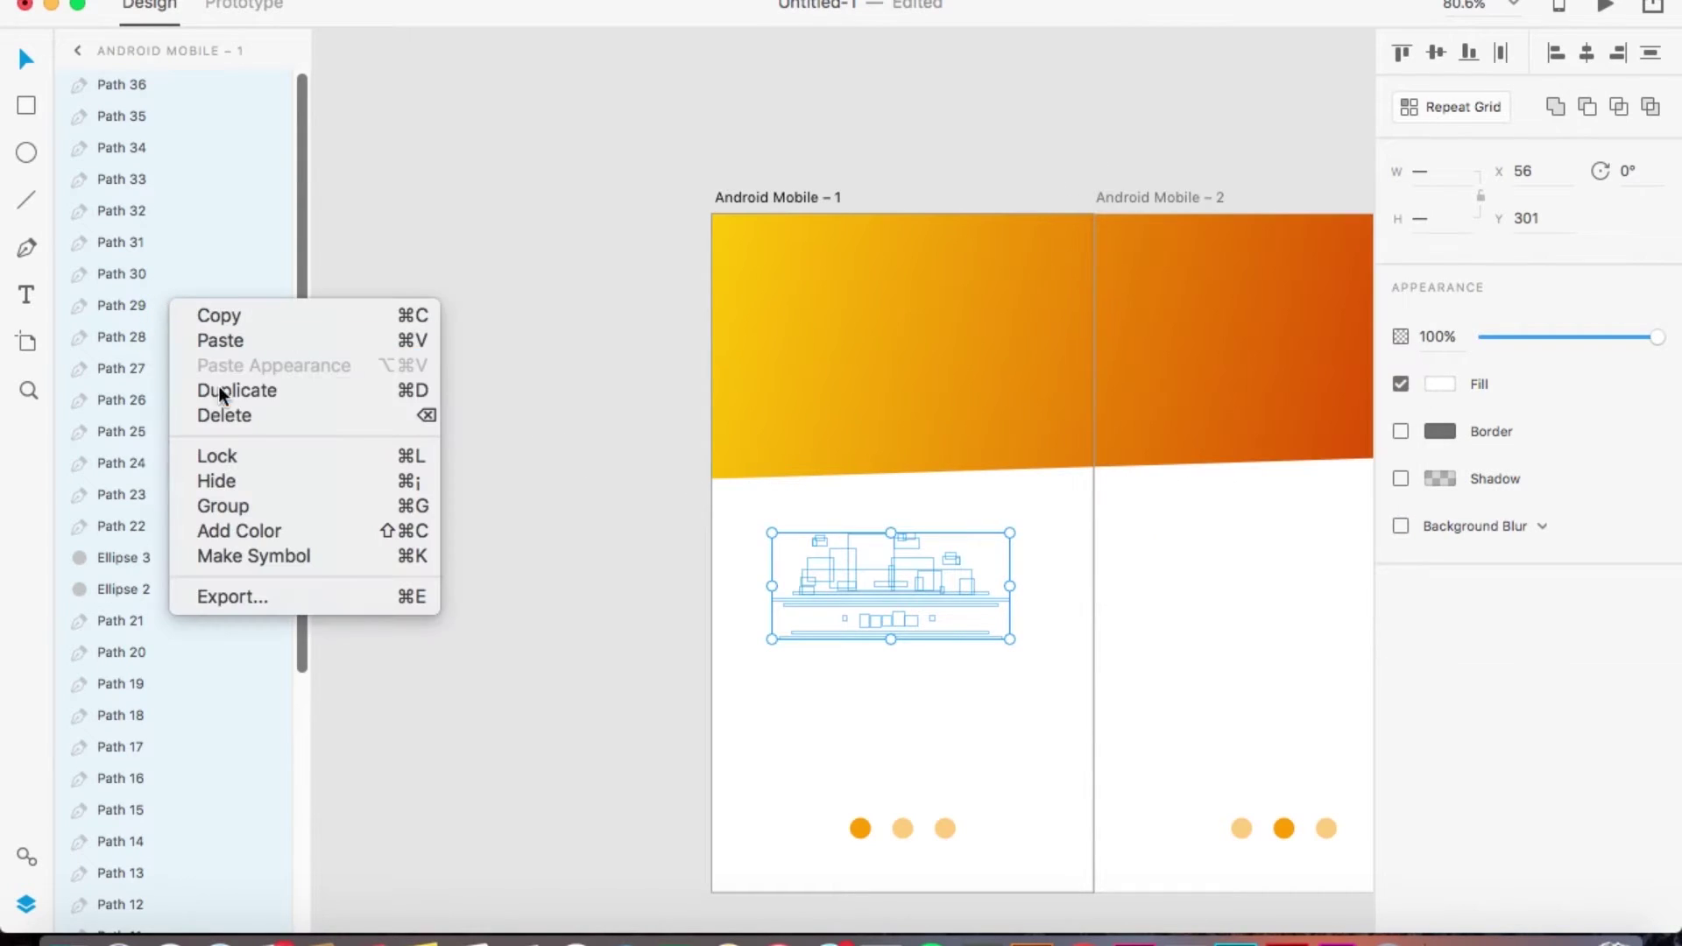
click(265, 508)
Move the white SUEÑA icon into the gradient header of Android Mobile – 1 and centre it against the mask group
drag(906, 644, 920, 396)
click(1006, 469)
shift+click(936, 346)
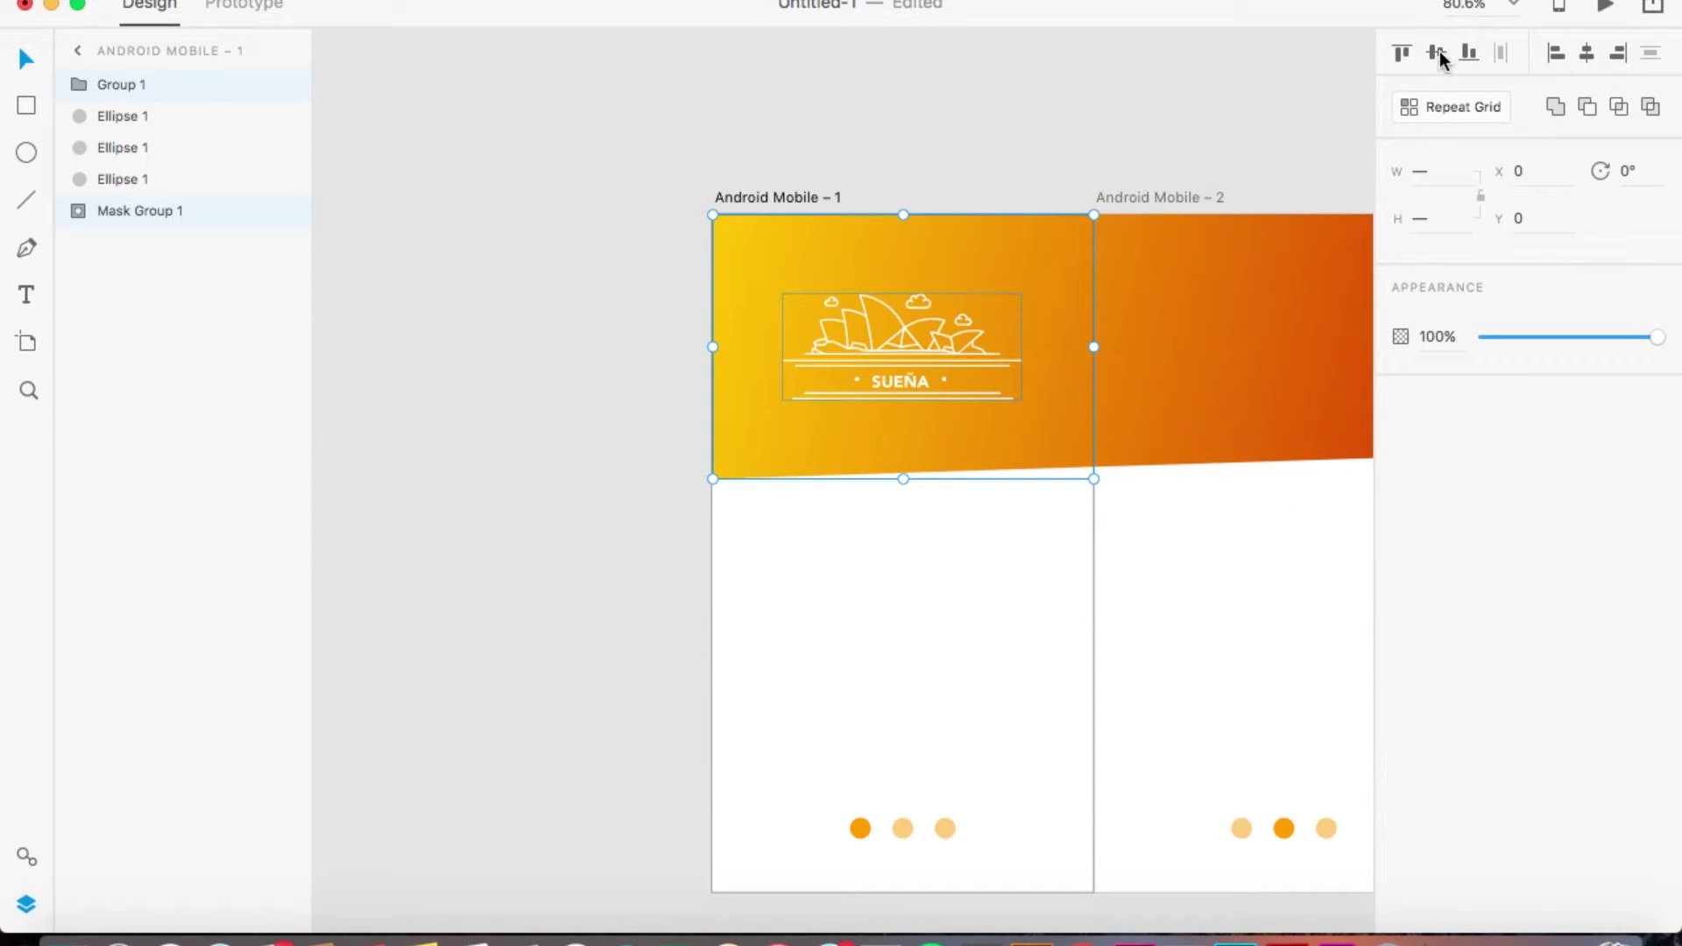
click(1065, 103)
Switch to Illustrator and copy the VIAJA pyramid icon with its lettering
scroll(1065, 103, right, 5)
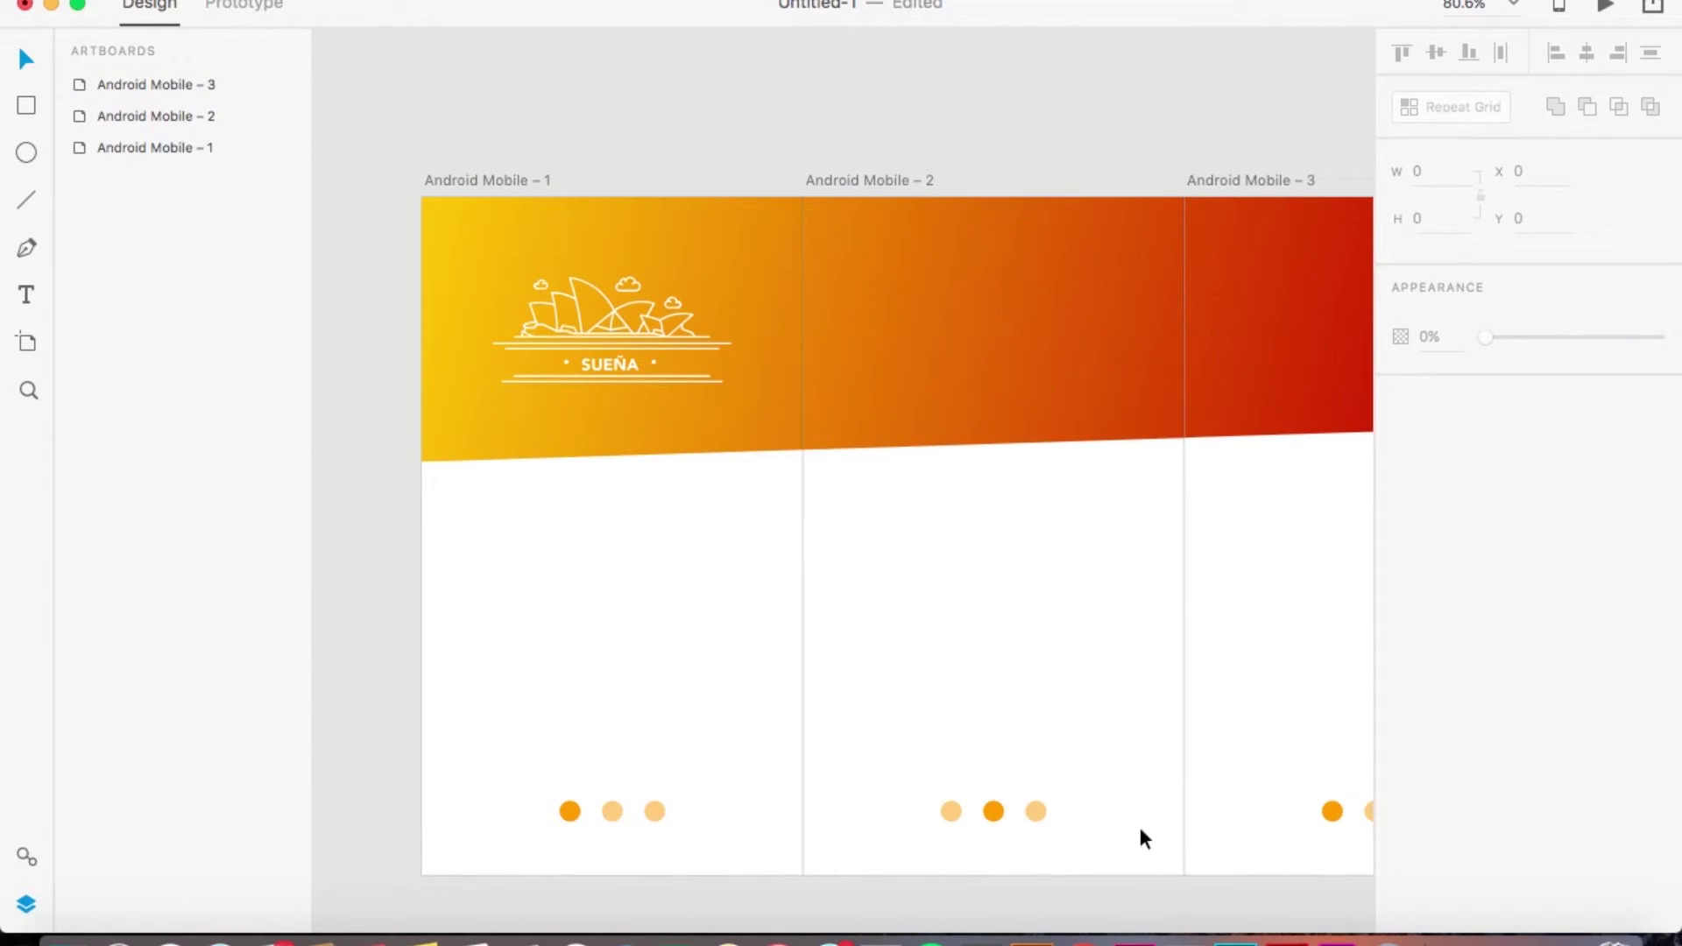
click(1031, 942)
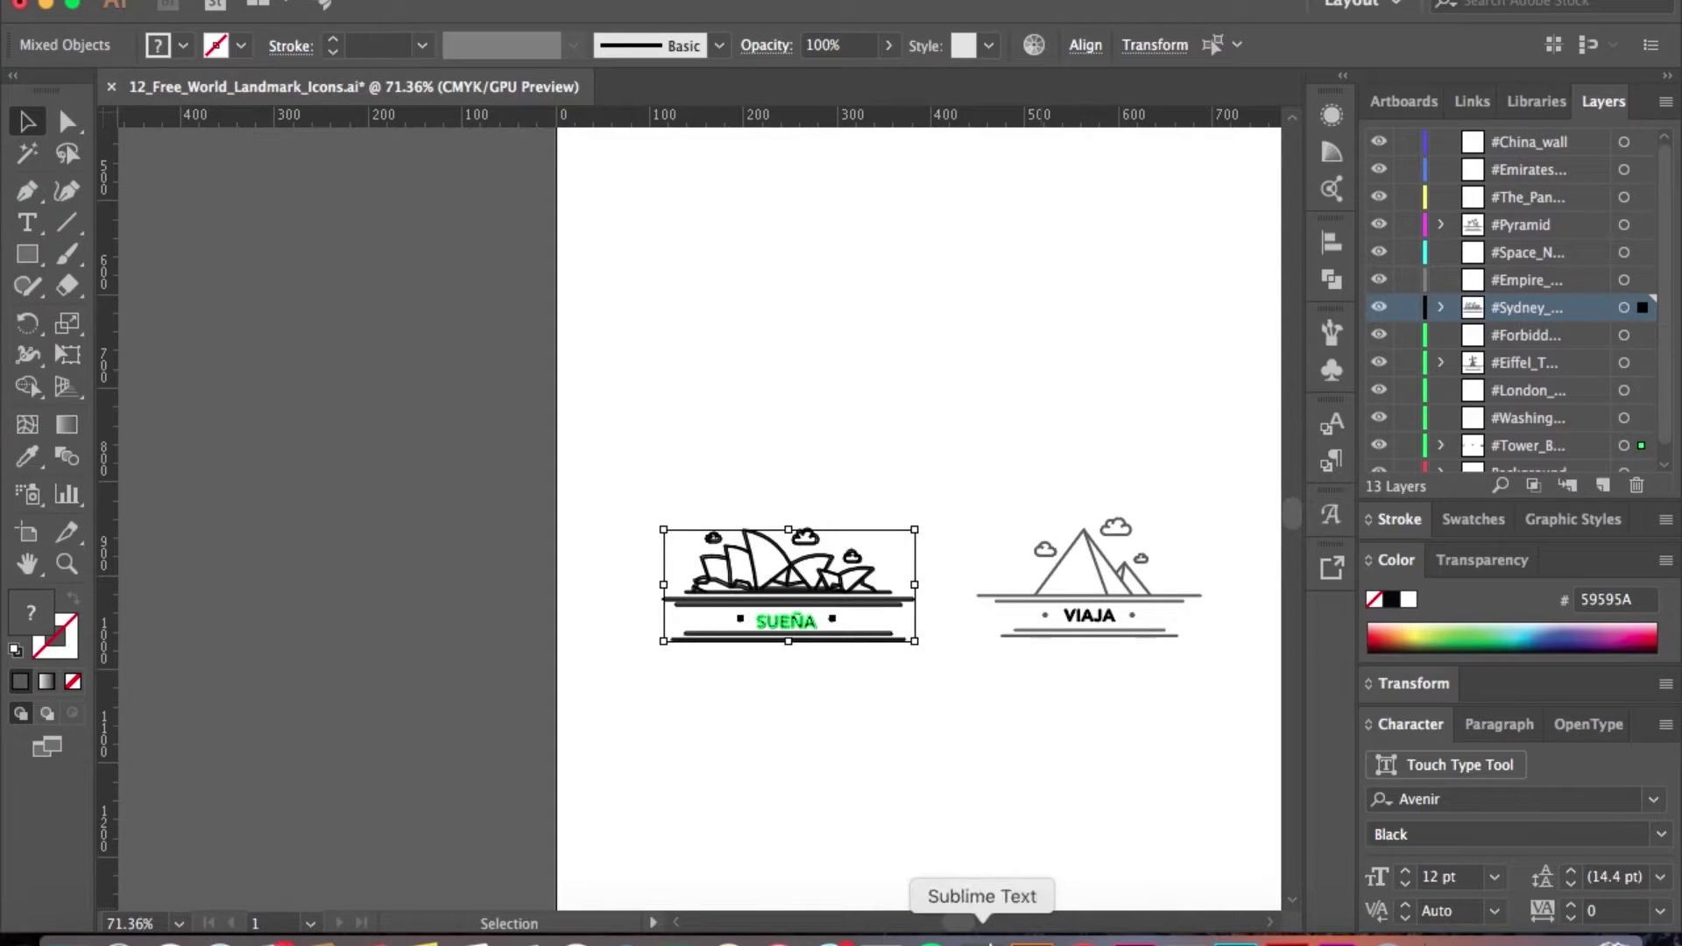
click(963, 519)
scroll(959, 515, right, 10)
drag(636, 405, 861, 615)
key(super+c)
Switch to Adobe XD, paste the VIAJA icon onto Android Mobile – 2 and ungroup it down to individual paths
key(super+Tab)
key(super+v)
right_click(1009, 582)
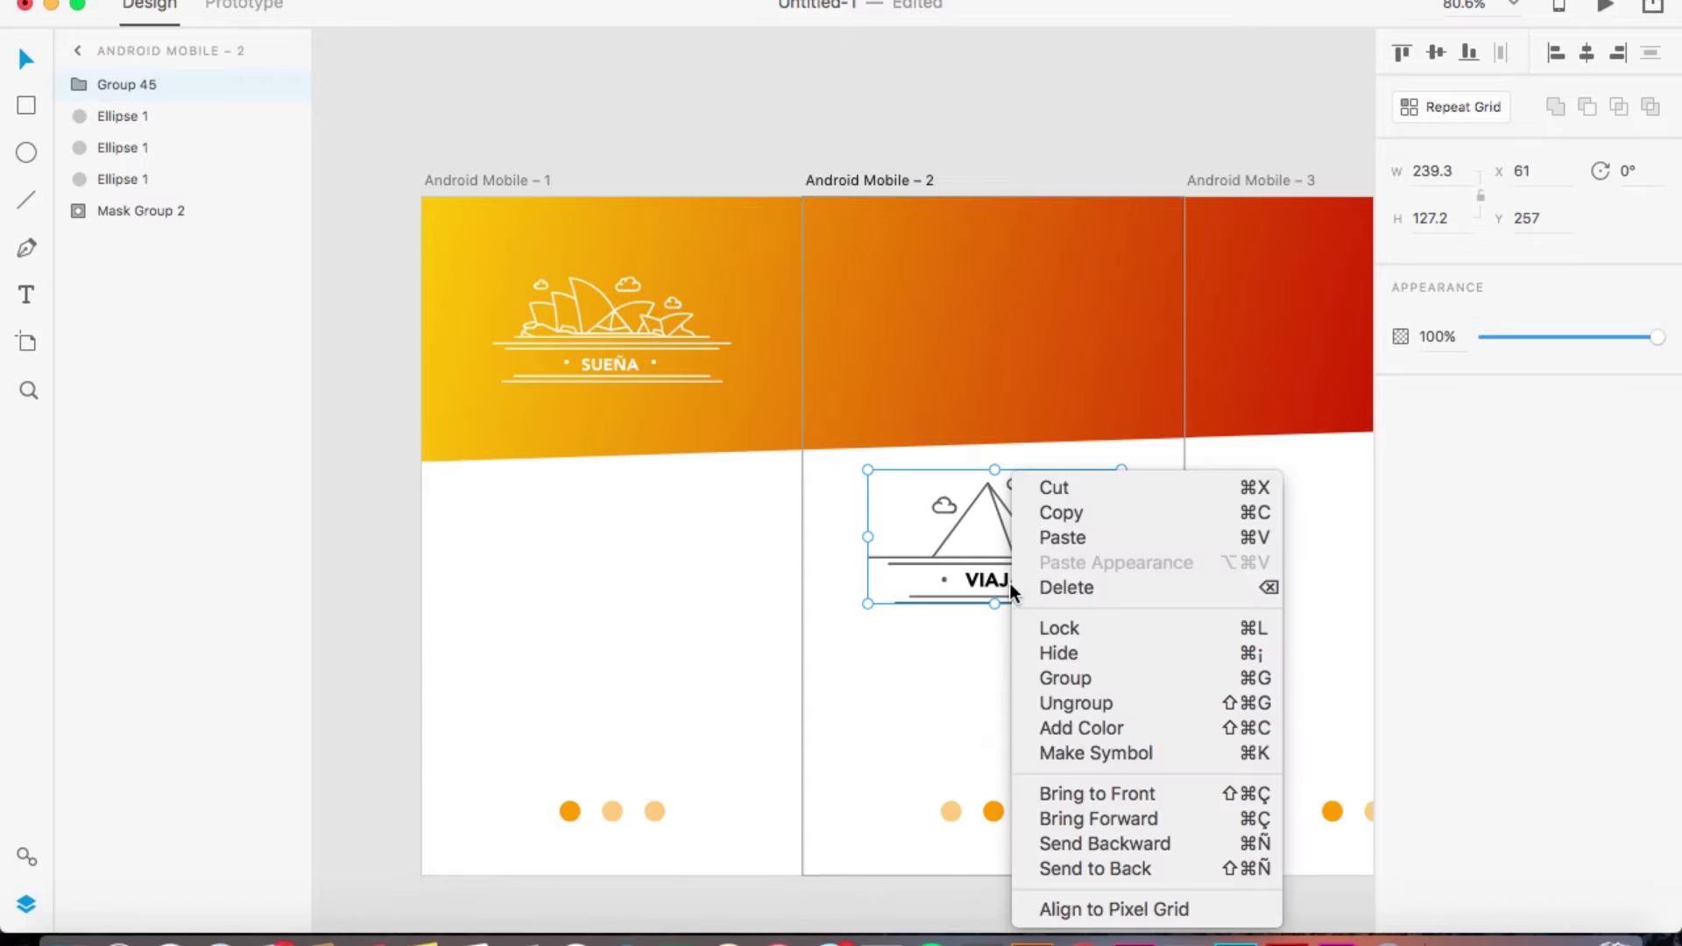
click(1075, 703)
right_click(131, 151)
click(171, 380)
right_click(161, 207)
click(245, 554)
right_click(138, 355)
Fill all the VIAJA icon paths with white and group them
click(1439, 384)
key(Escape)
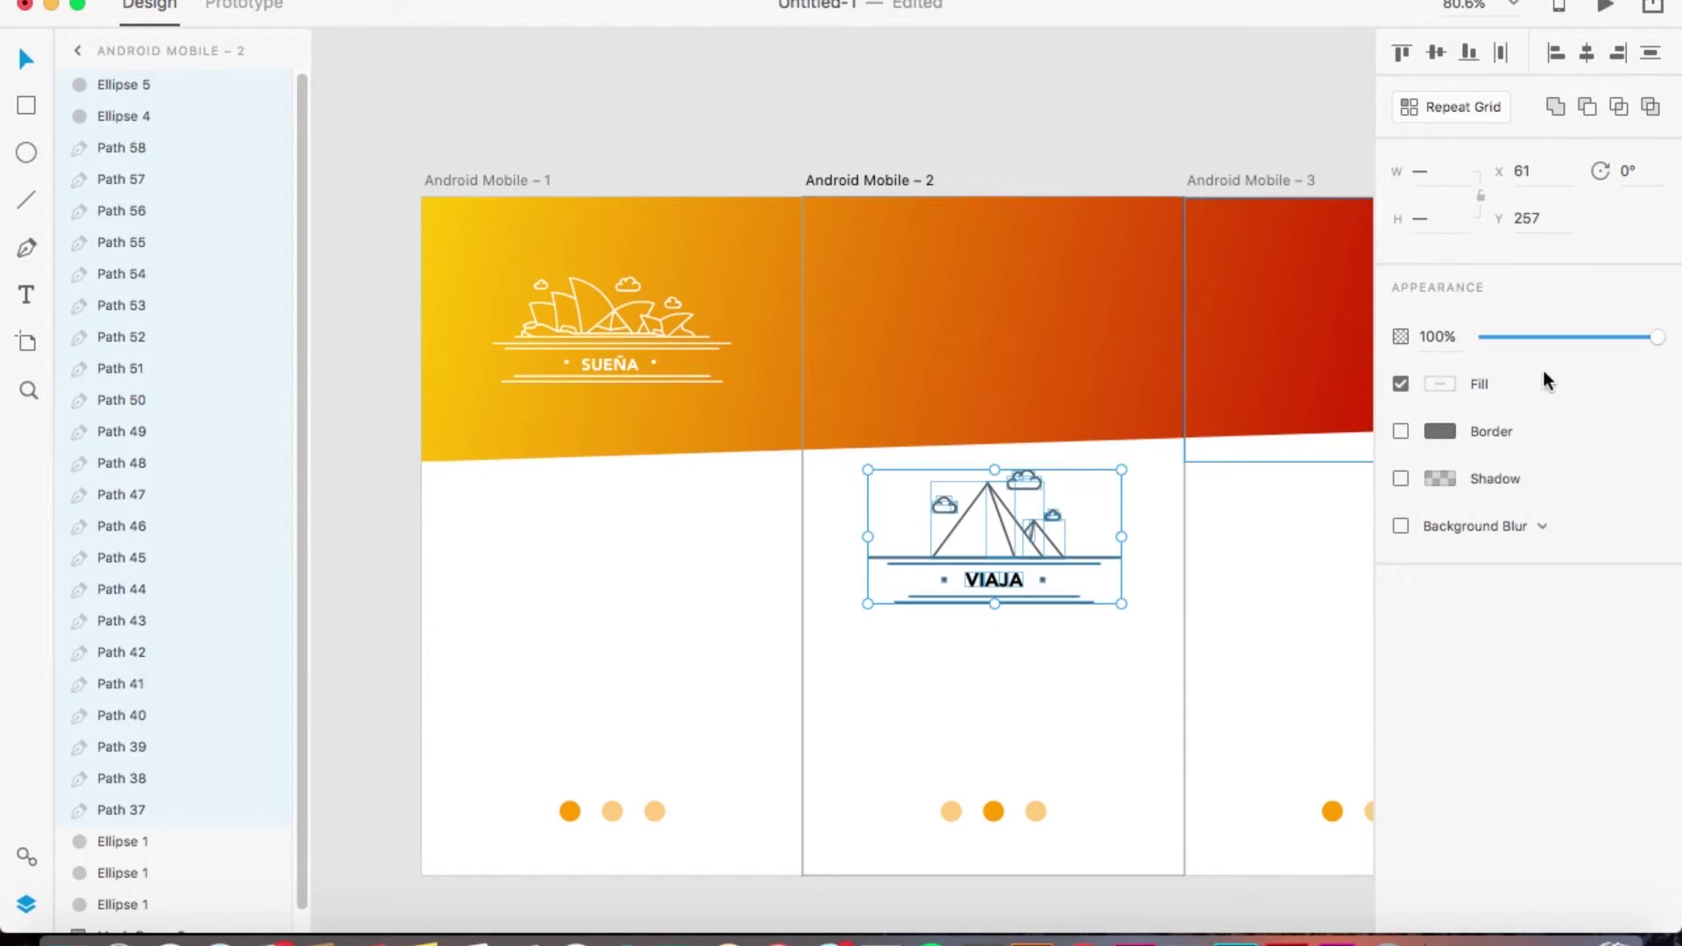
right_click(154, 218)
click(196, 428)
Scale down the VIAJA icon and move it into the middle of the gradient header on Android Mobile – 2
click(1475, 188)
click(1062, 604)
drag(1063, 604, 986, 338)
click(140, 211)
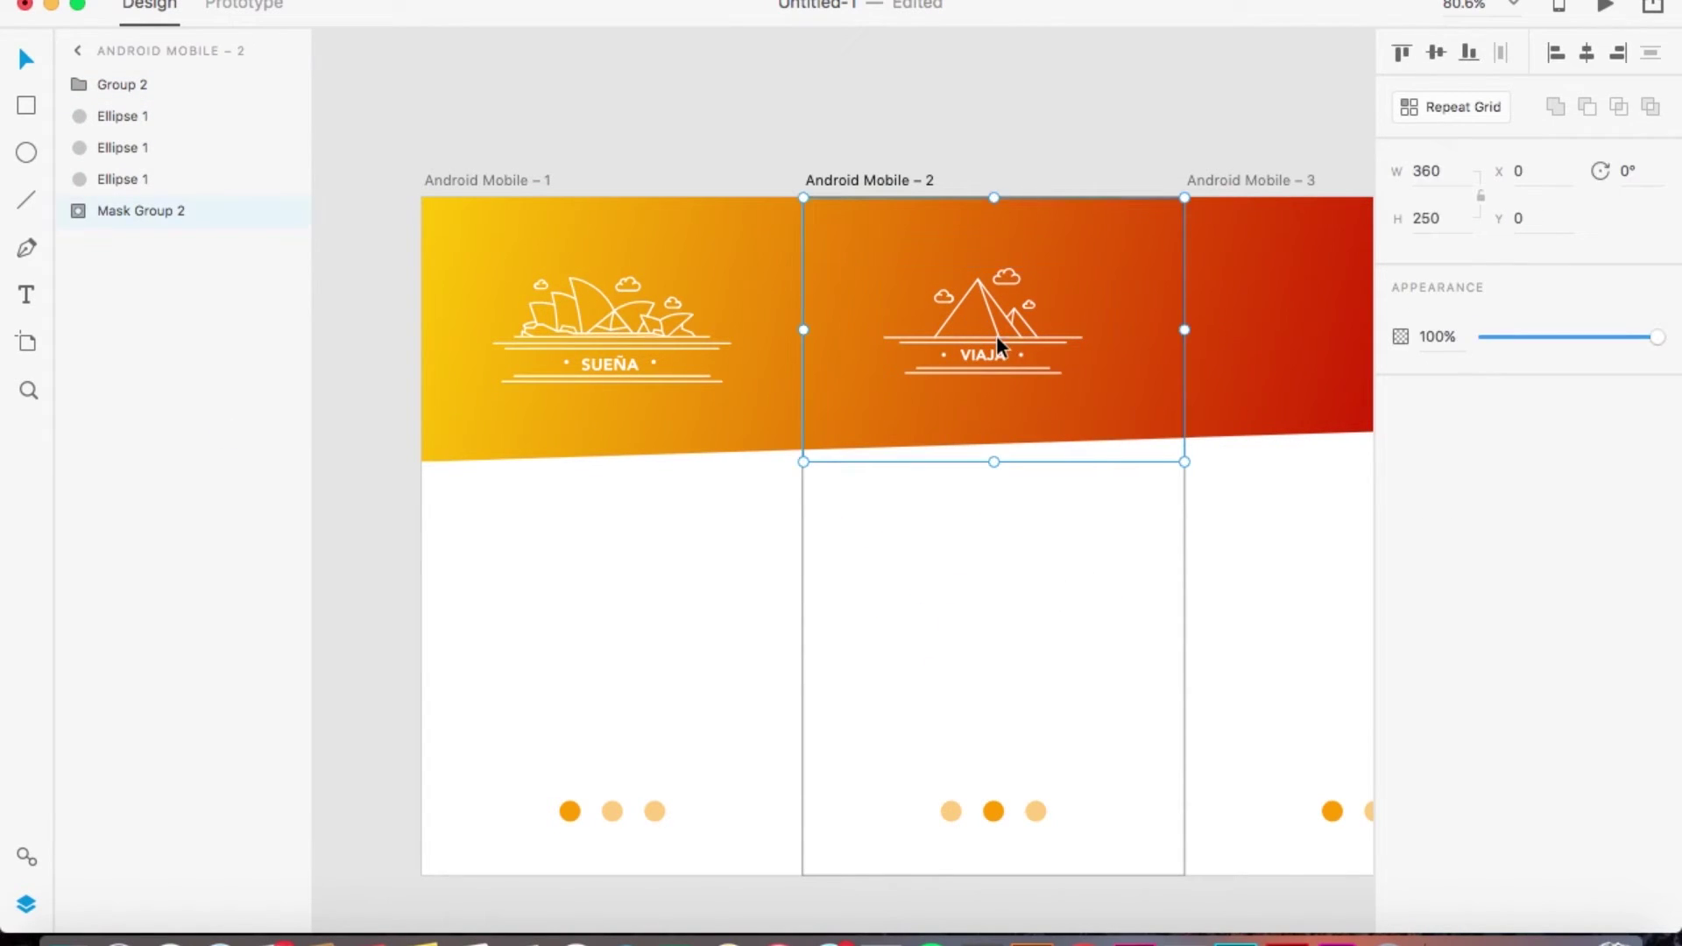
Bring the CONÓCETE Eiffel Tower icon from Illustrator onto Android Mobile – 3 in Adobe XD and ungroup it down to individual paths
scroll(841, 526, right, 5)
click(1032, 941)
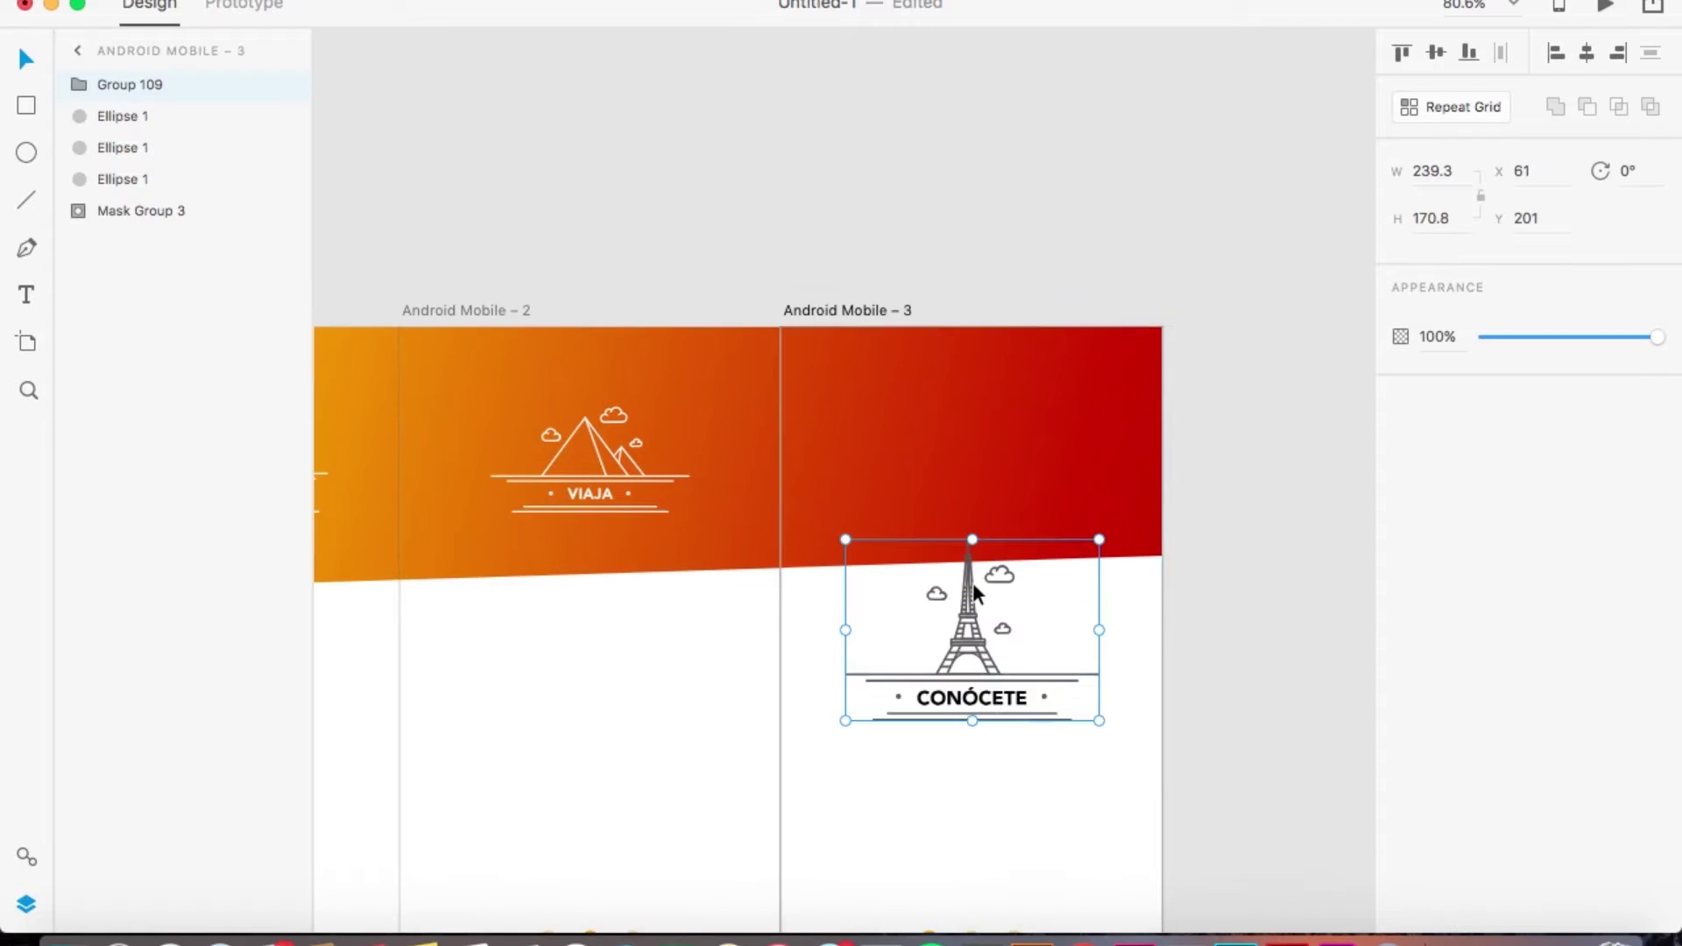
right_click(131, 84)
click(218, 334)
right_click(132, 143)
click(207, 371)
right_click(169, 345)
right_click(223, 362)
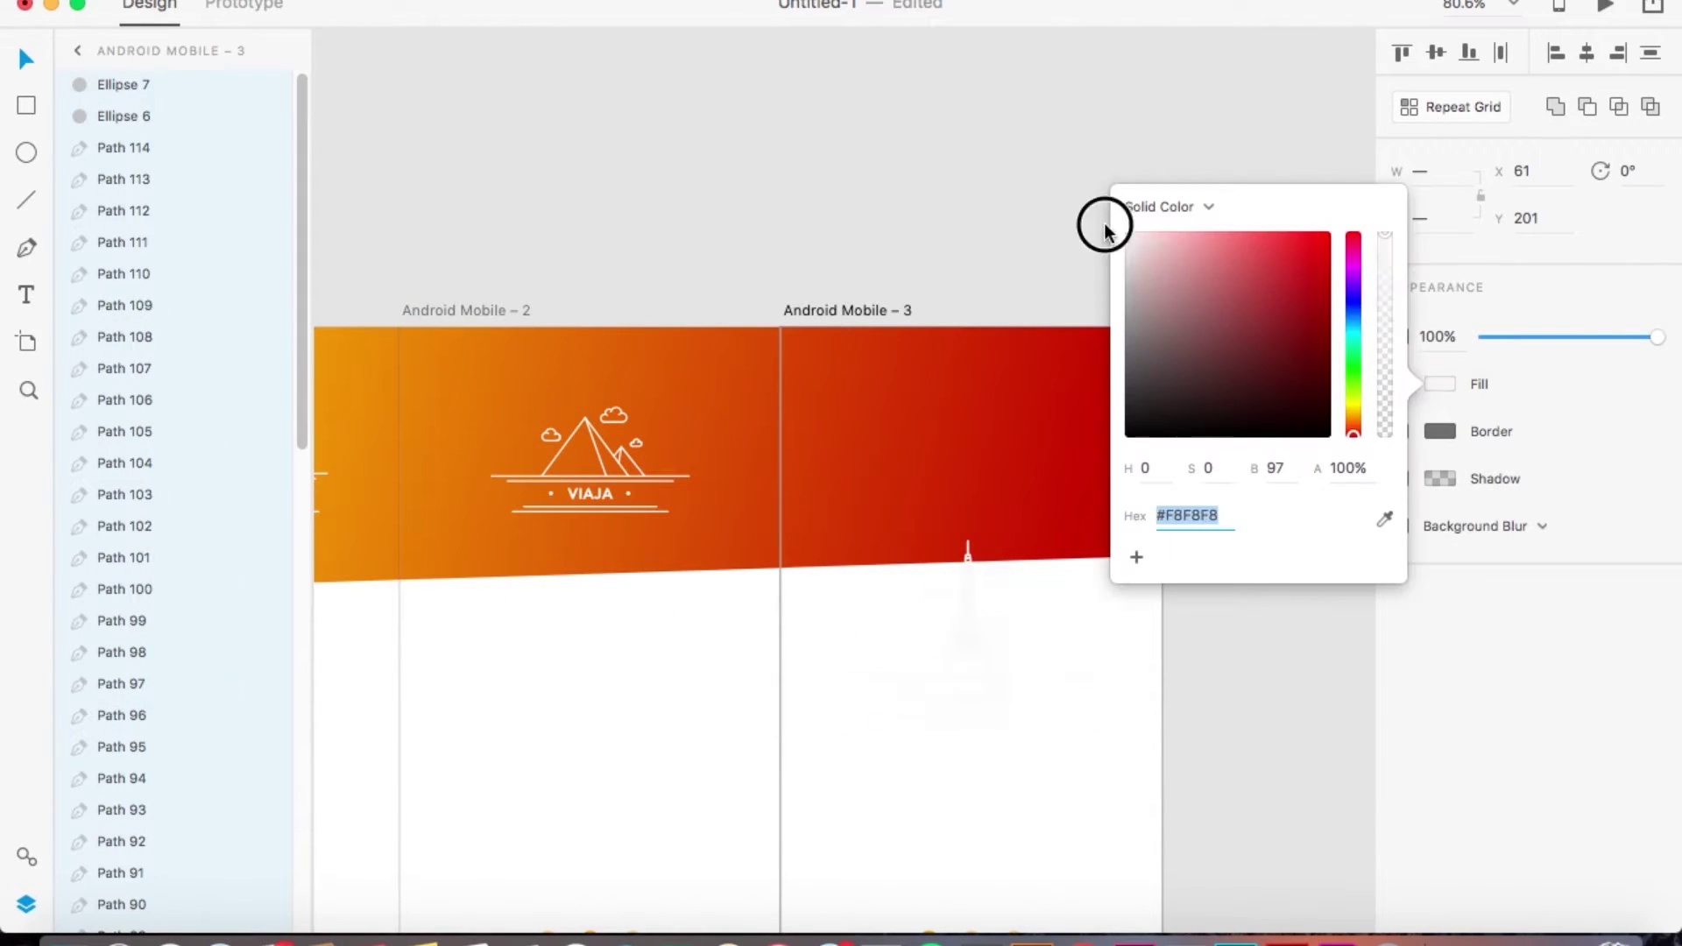
Make the CONÓCETE icon white and place it, scaled down, in the middle of the gradient header on Android Mobile – 3
click(906, 597)
drag(906, 597, 906, 418)
click(1169, 248)
scroll(1169, 248, left, 5)
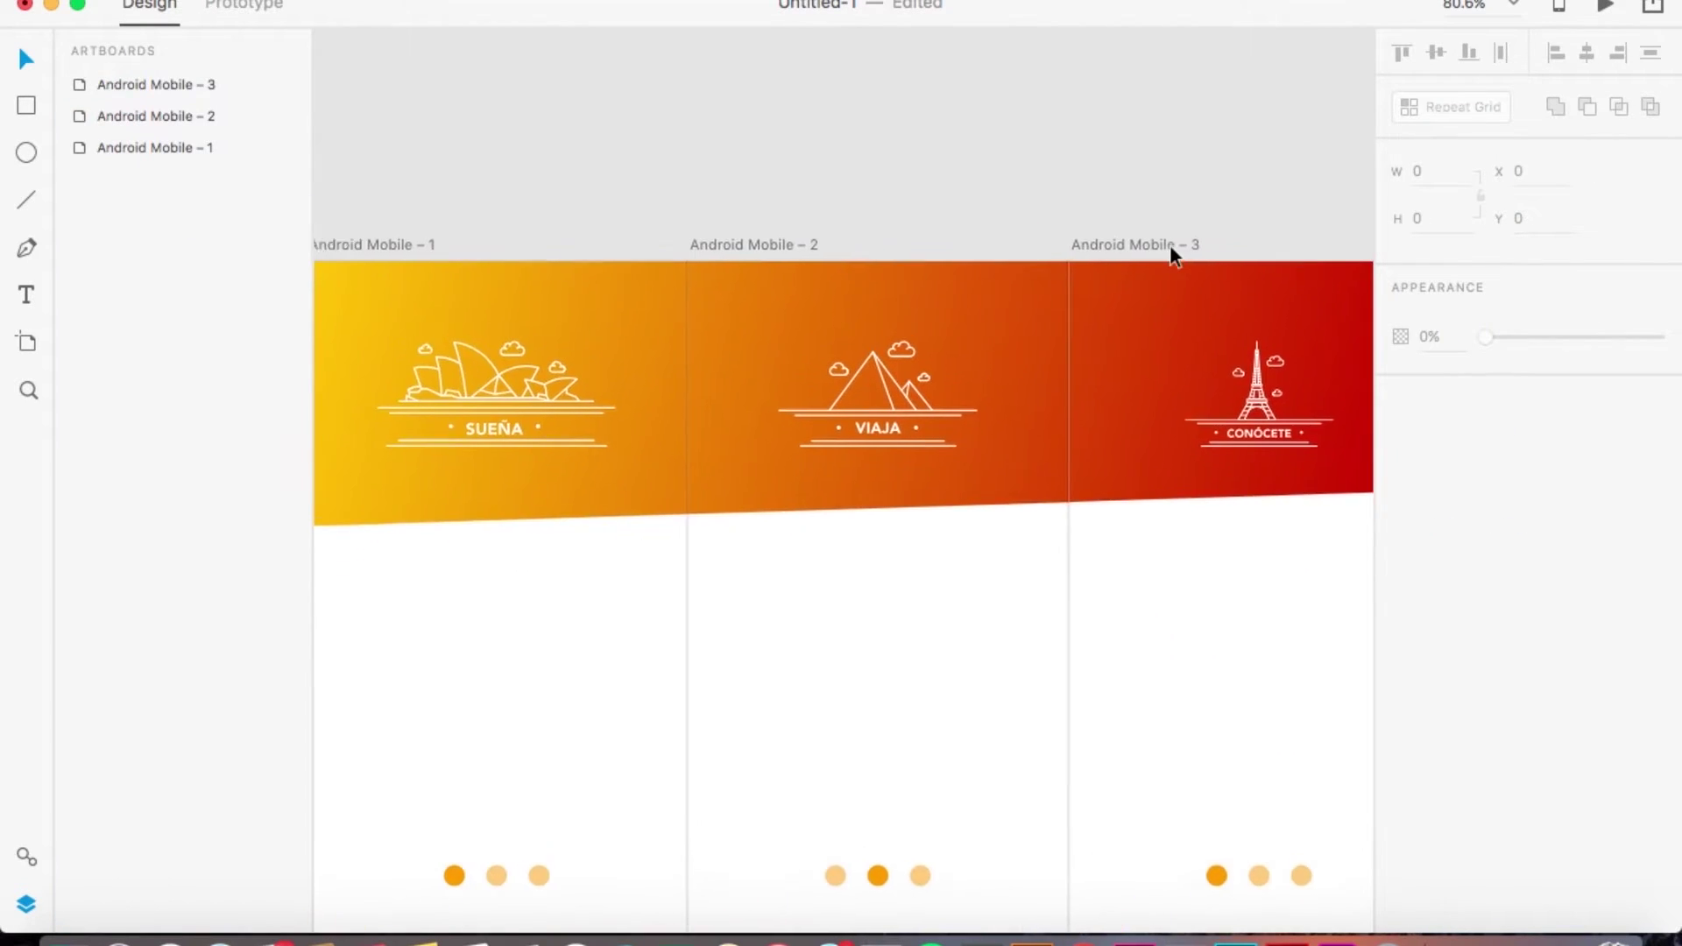
Add the title text "ELIGE TU DESTINO" below the header on Android Mobile – 1
scroll(1077, 508, down, 5)
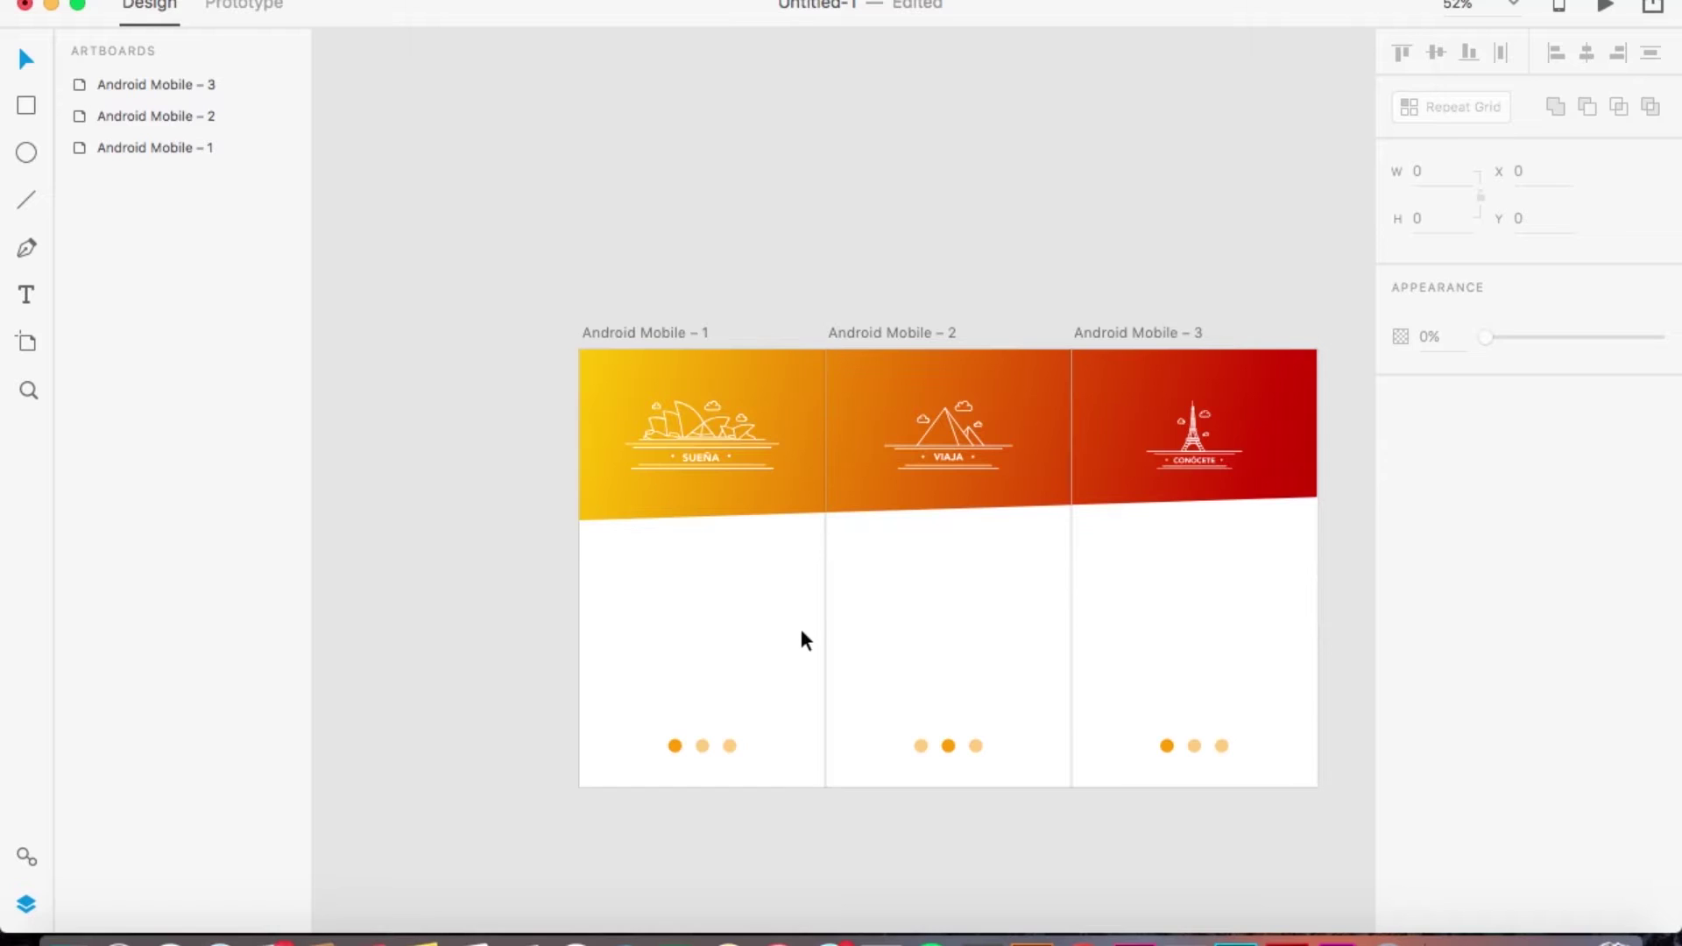
scroll(800, 630, up, 5)
click(27, 295)
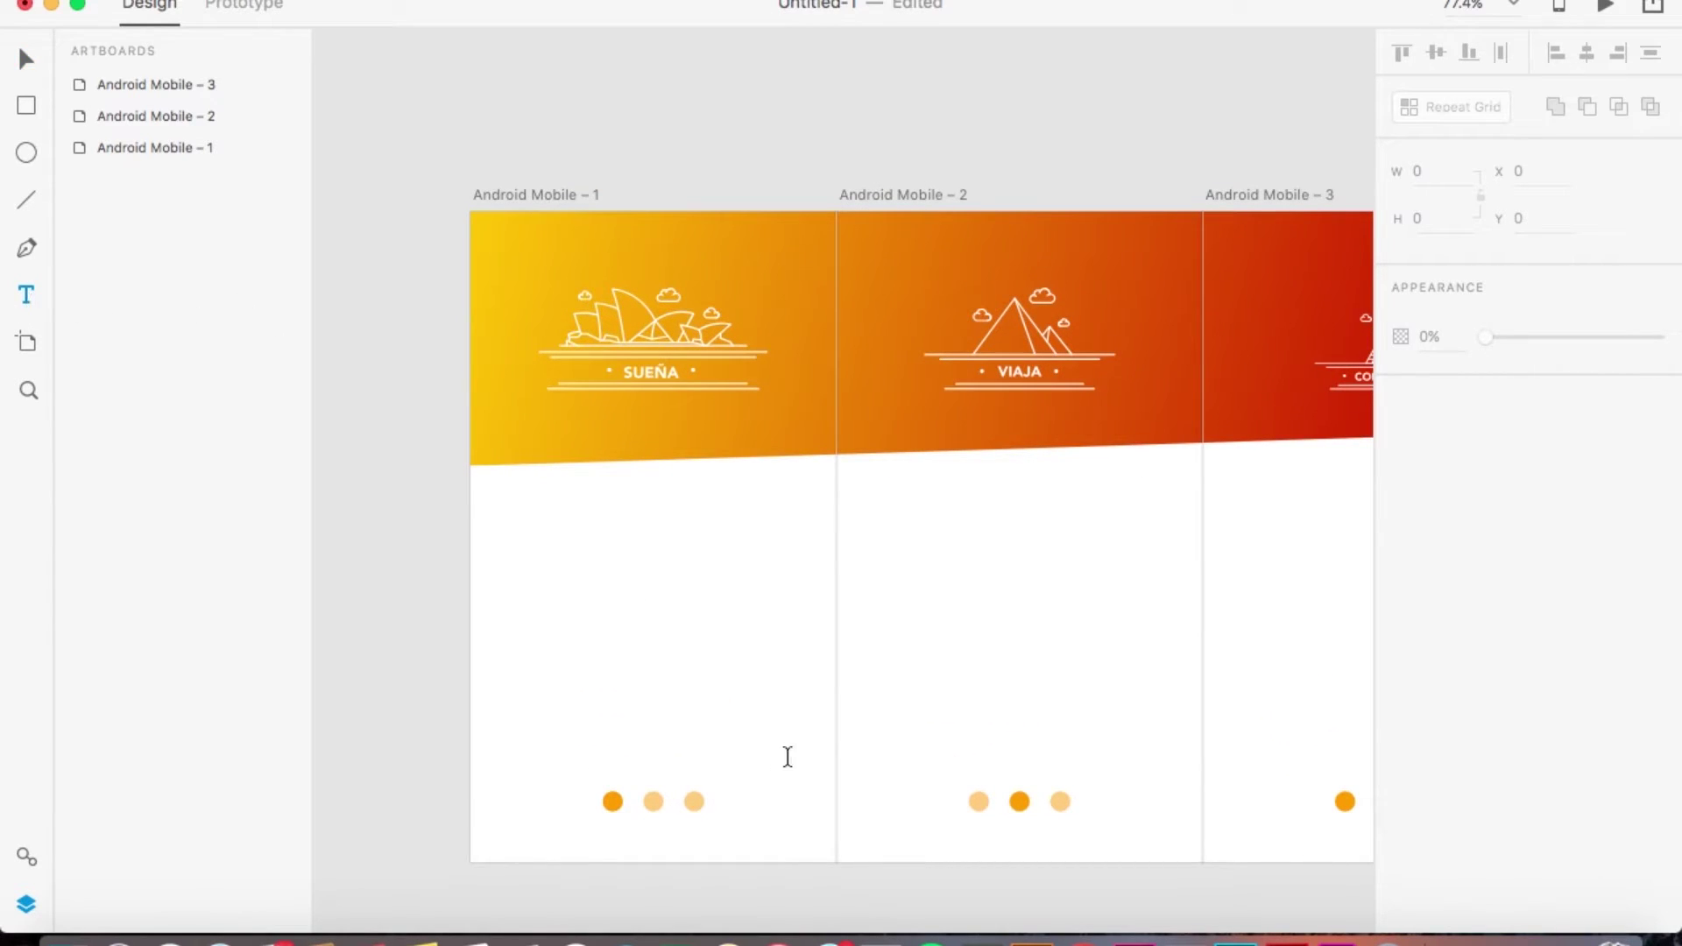
click(574, 570)
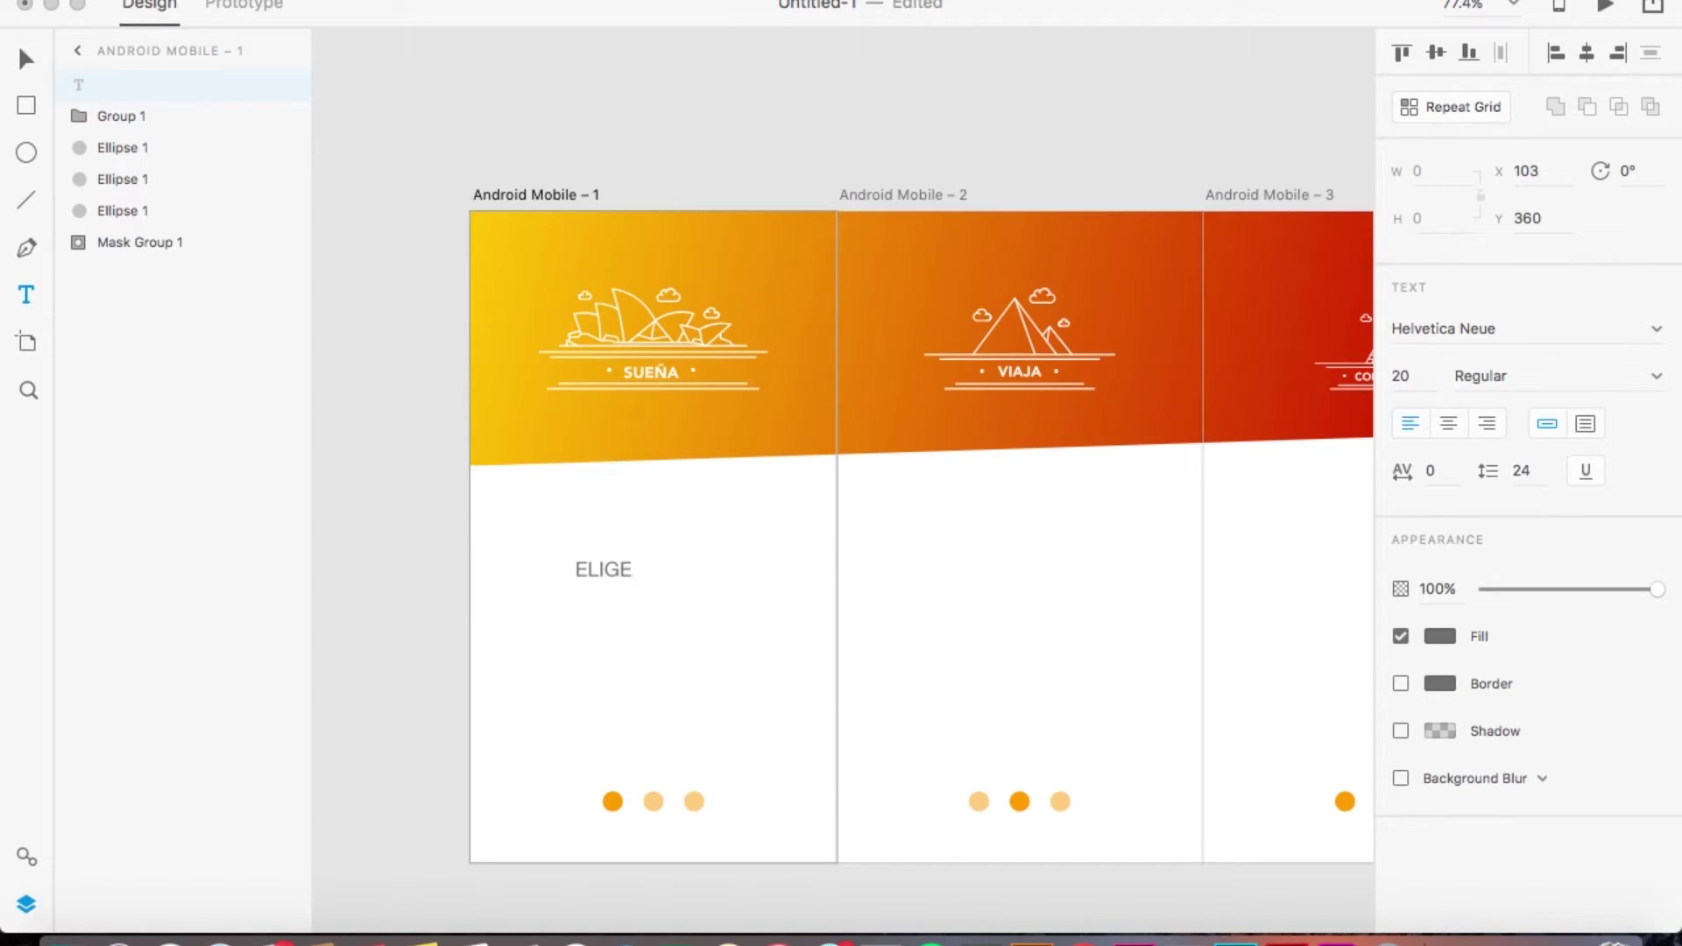
text(ELIGE TU DESTIN)
Set the font of the whole "ELIGE TU DESTINO" title to Avenir
triple_click(666, 581)
key(super+c)
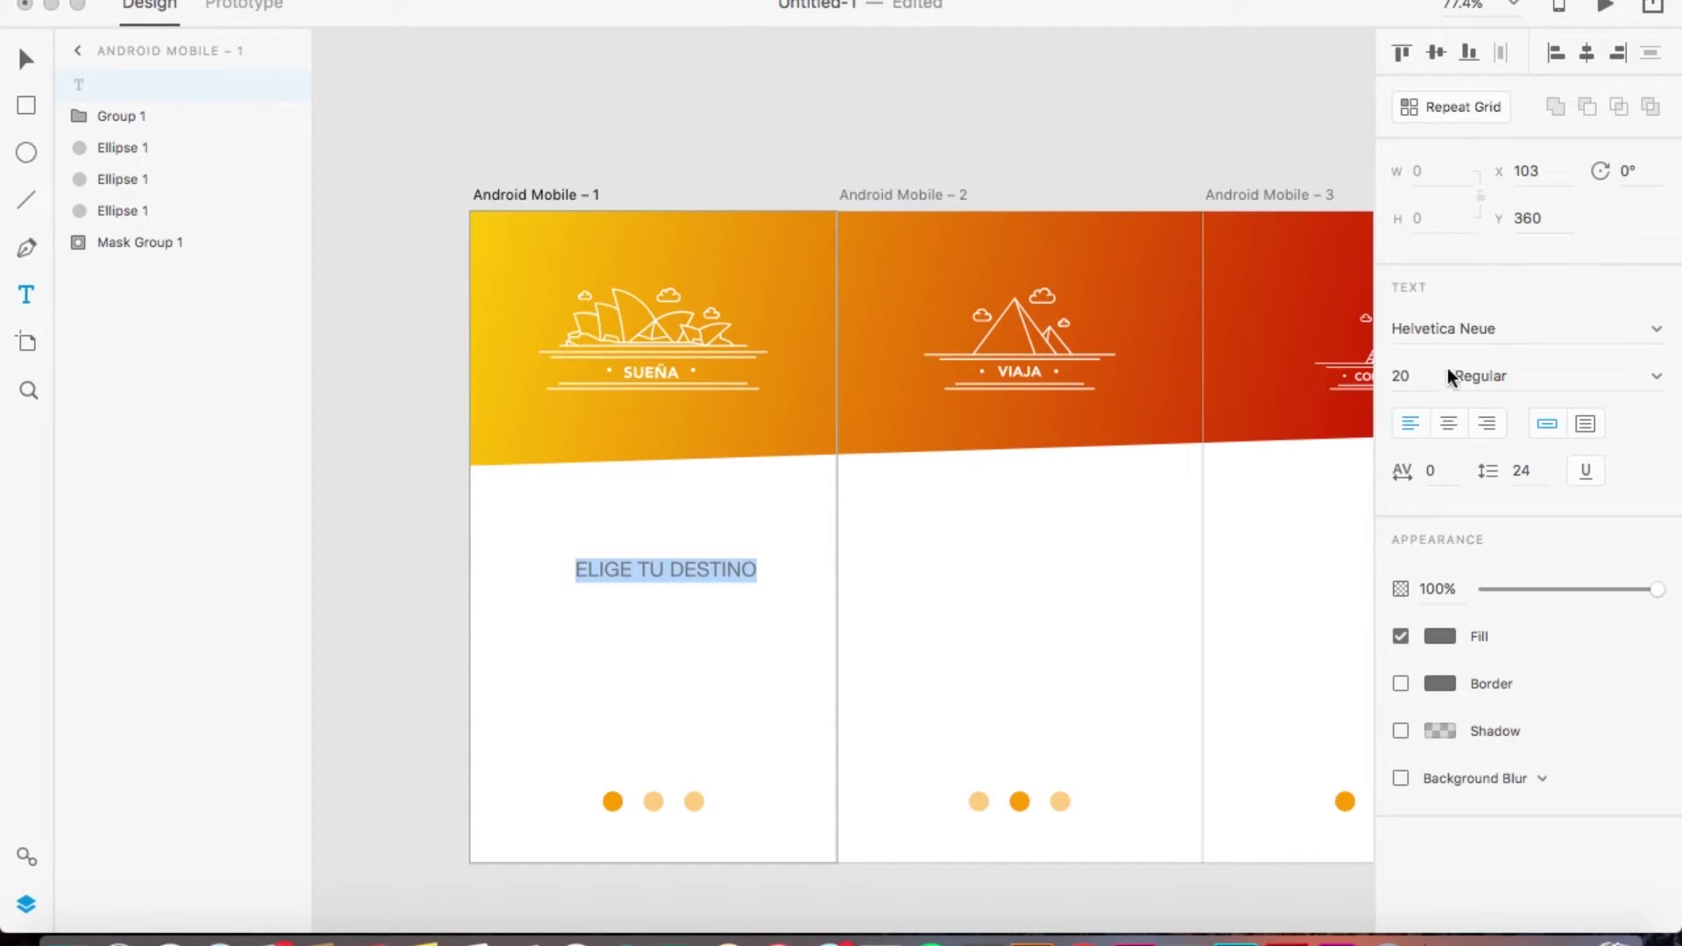
click(1475, 324)
text(Avenir)
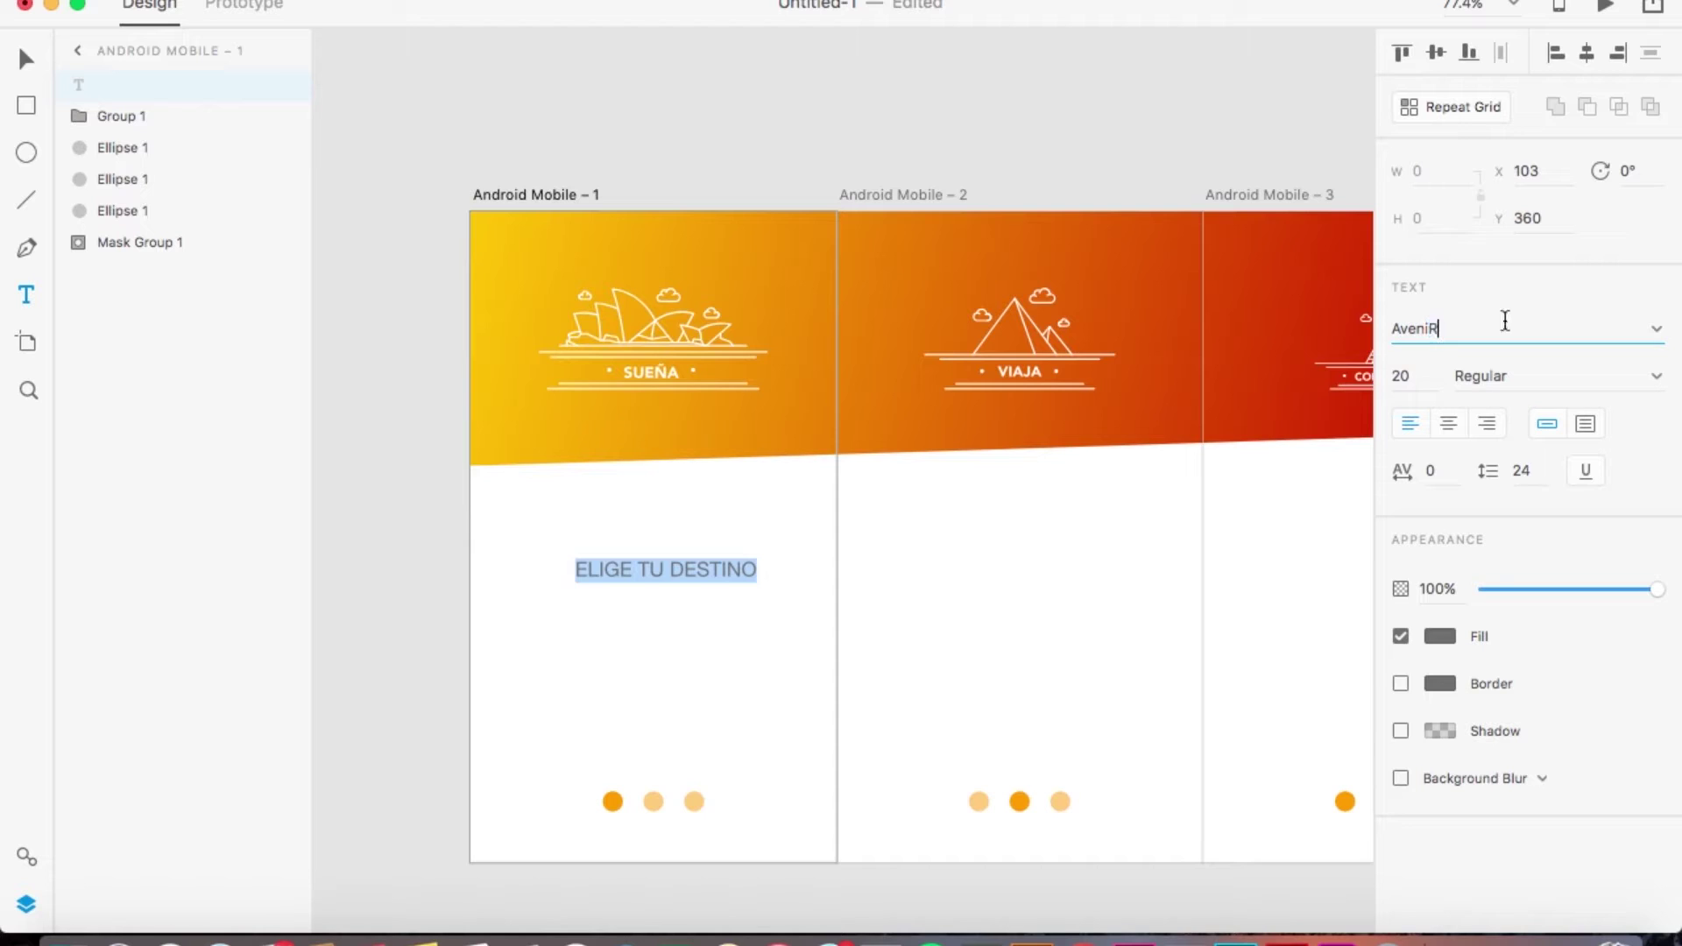
click(1490, 374)
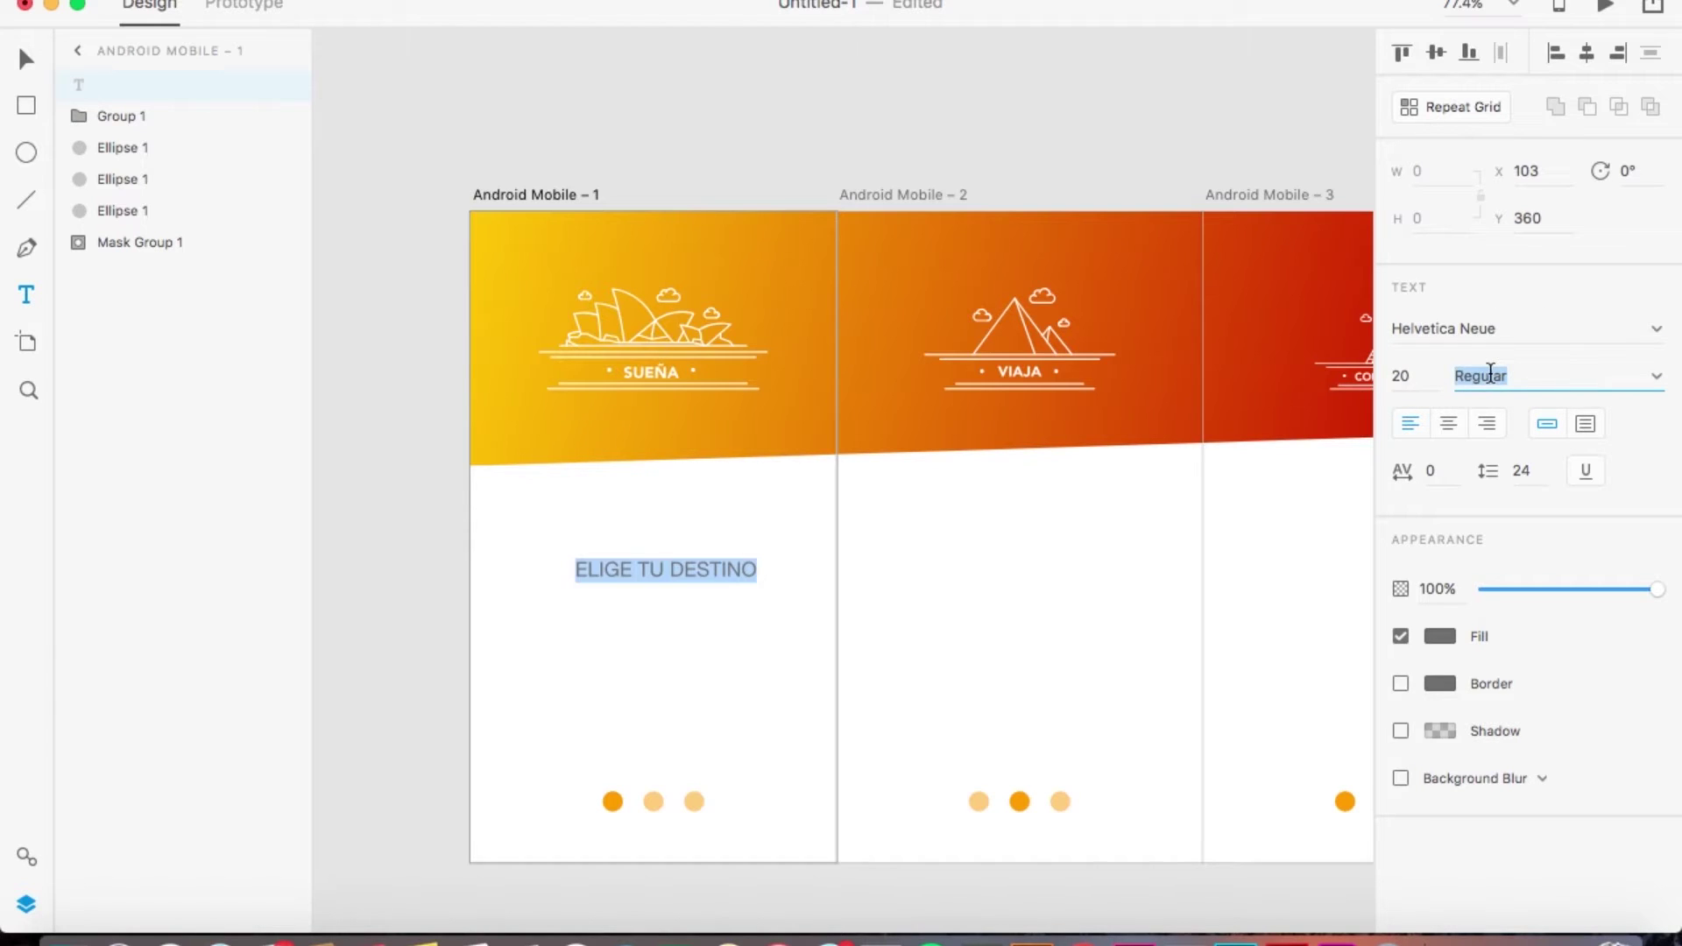
click(1460, 328)
text(Ave)
key(Return)
Set the font weight of the "ELIGE TU DESTINO" title to Black
click(1493, 377)
key(Down)
key(Down)
key(Down)
key(Down)
key(Down)
key(Down)
key(Down)
key(Down)
key(Up)
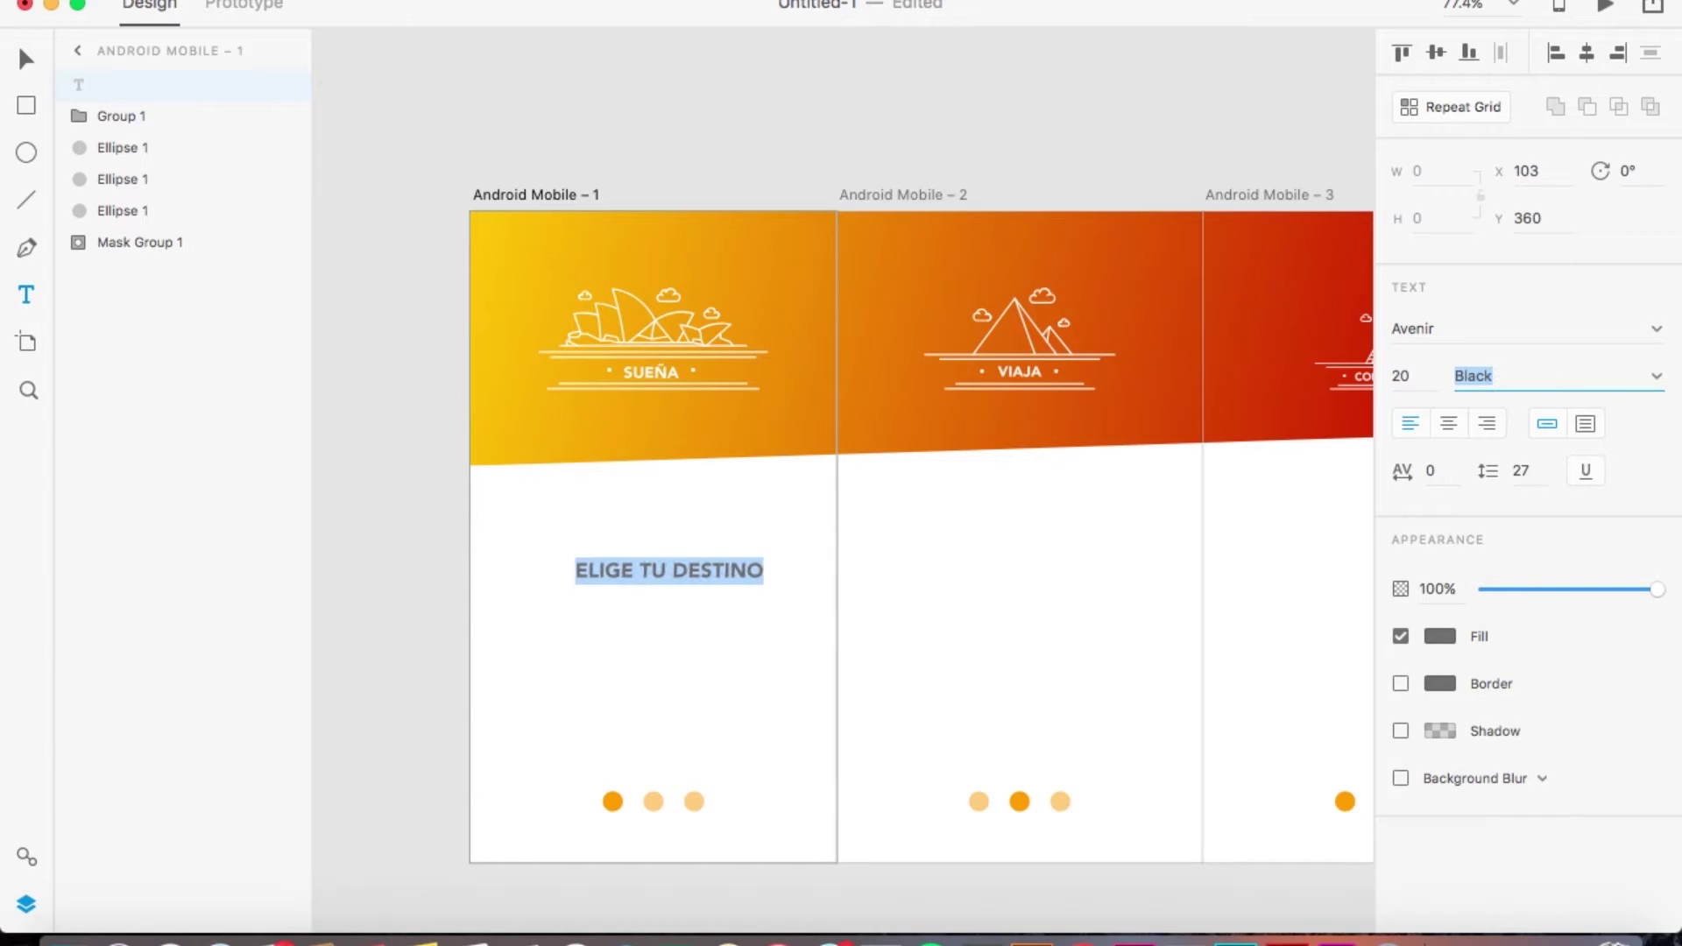
Change the fill colour of the "ELIGE TU DESTINO" title to a very dark grey
key(Return)
click(26, 58)
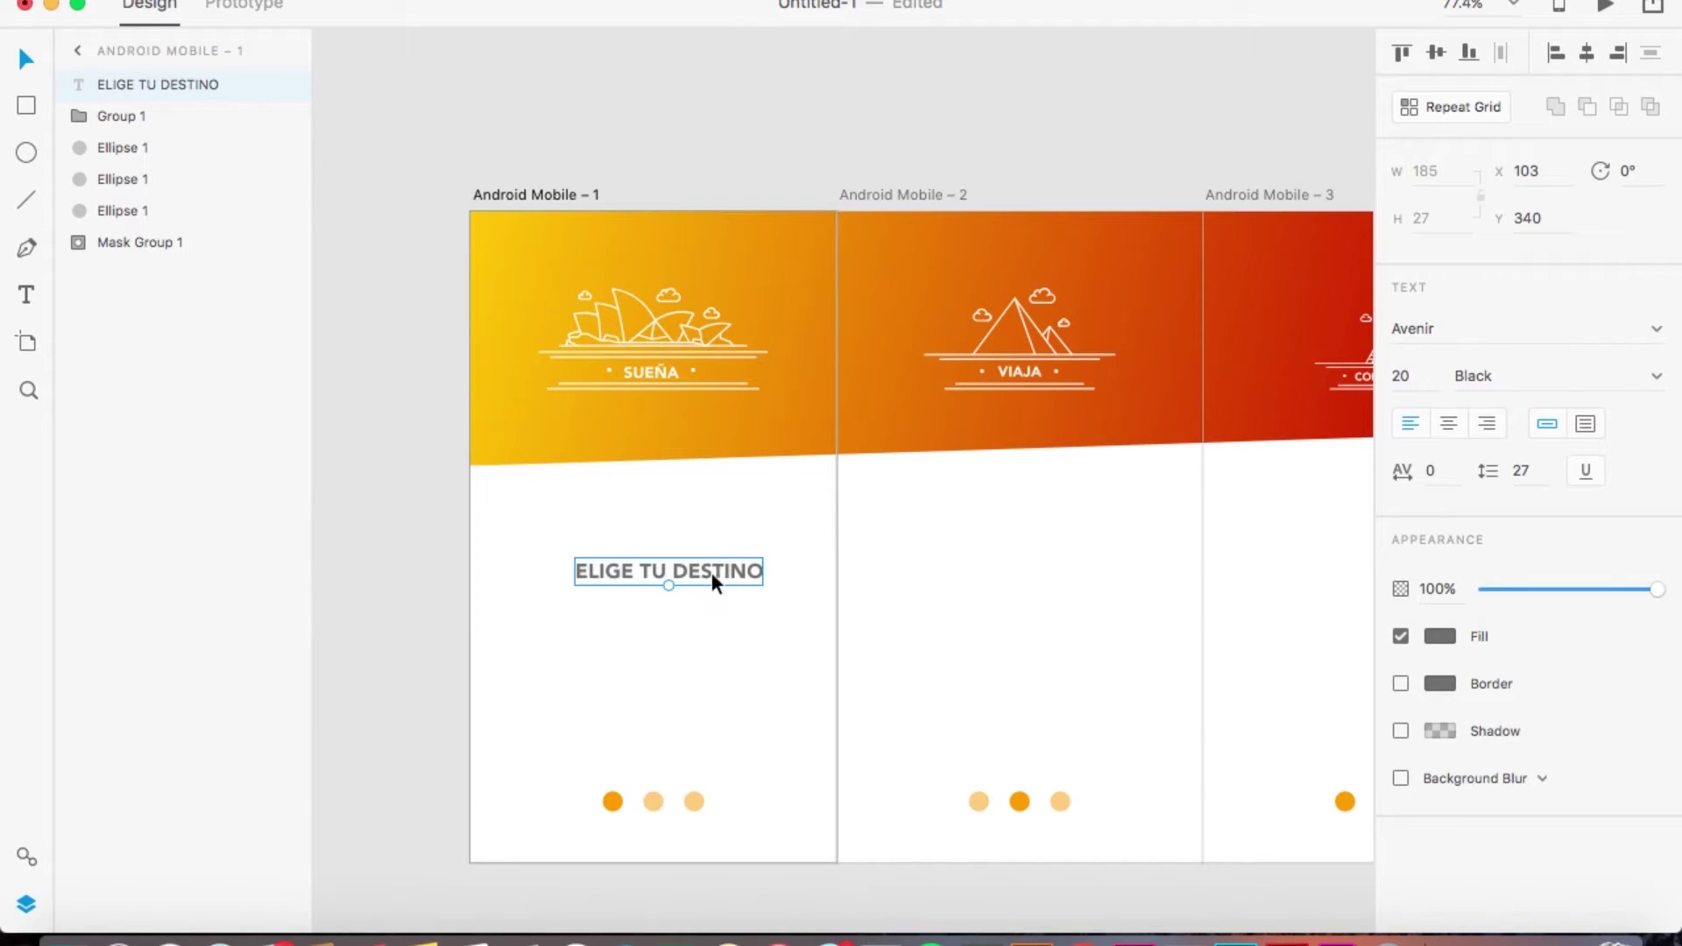
click(1443, 637)
drag(1273, 566, 1127, 717)
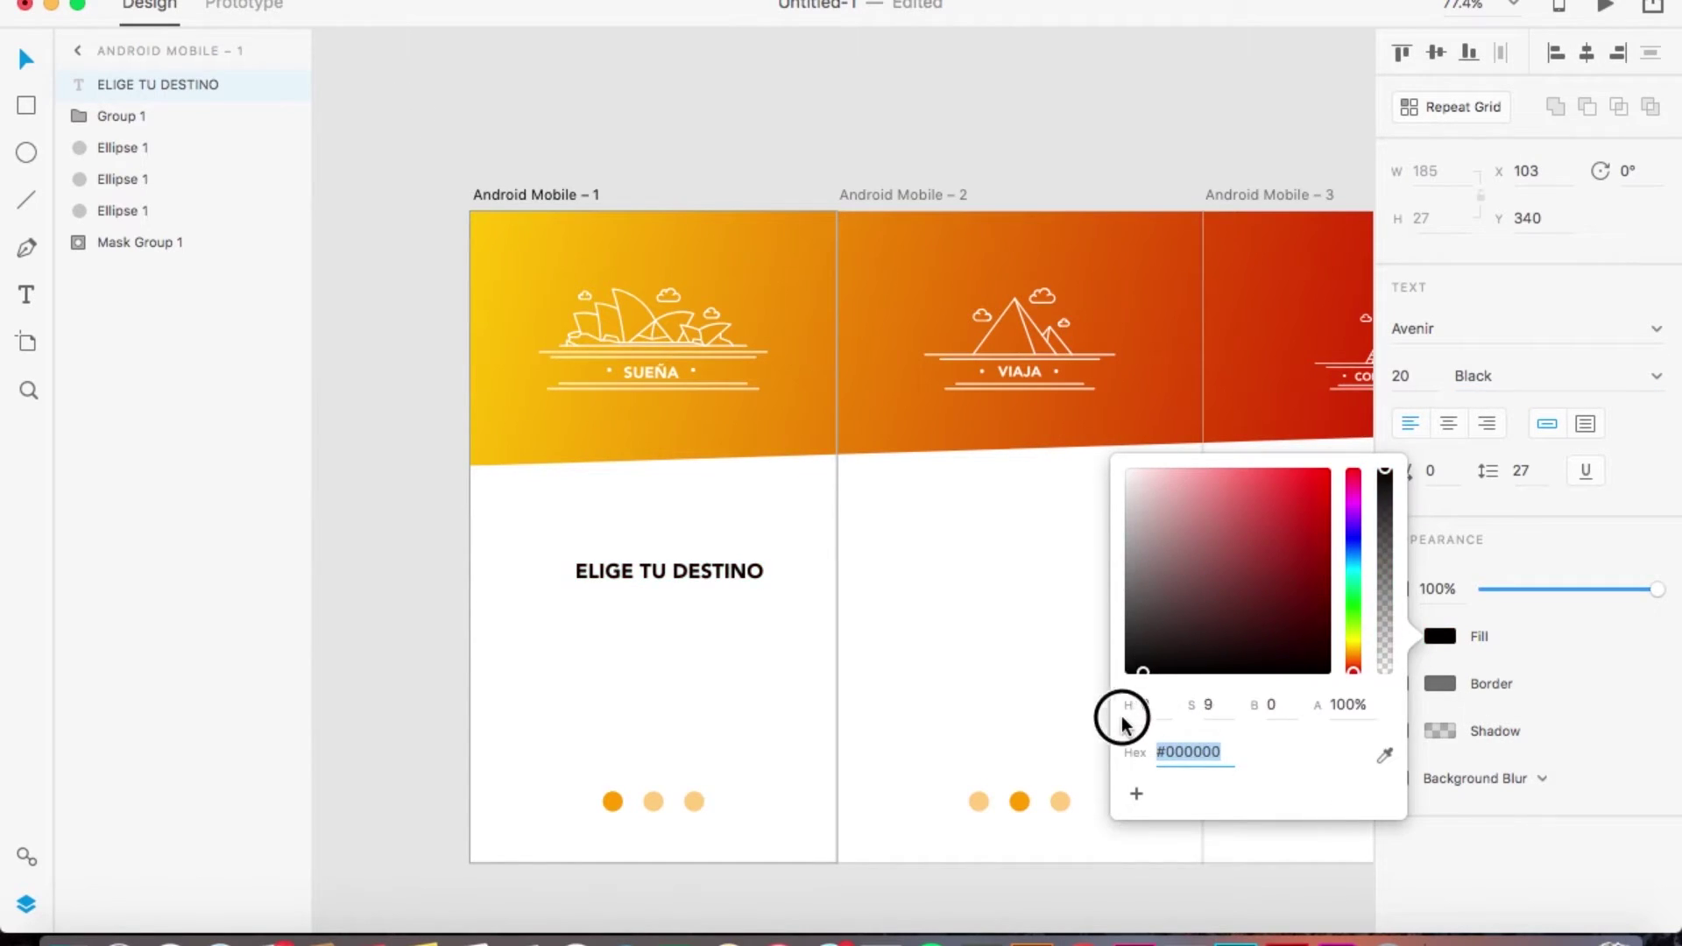
drag(1123, 652, 1126, 635)
click(682, 138)
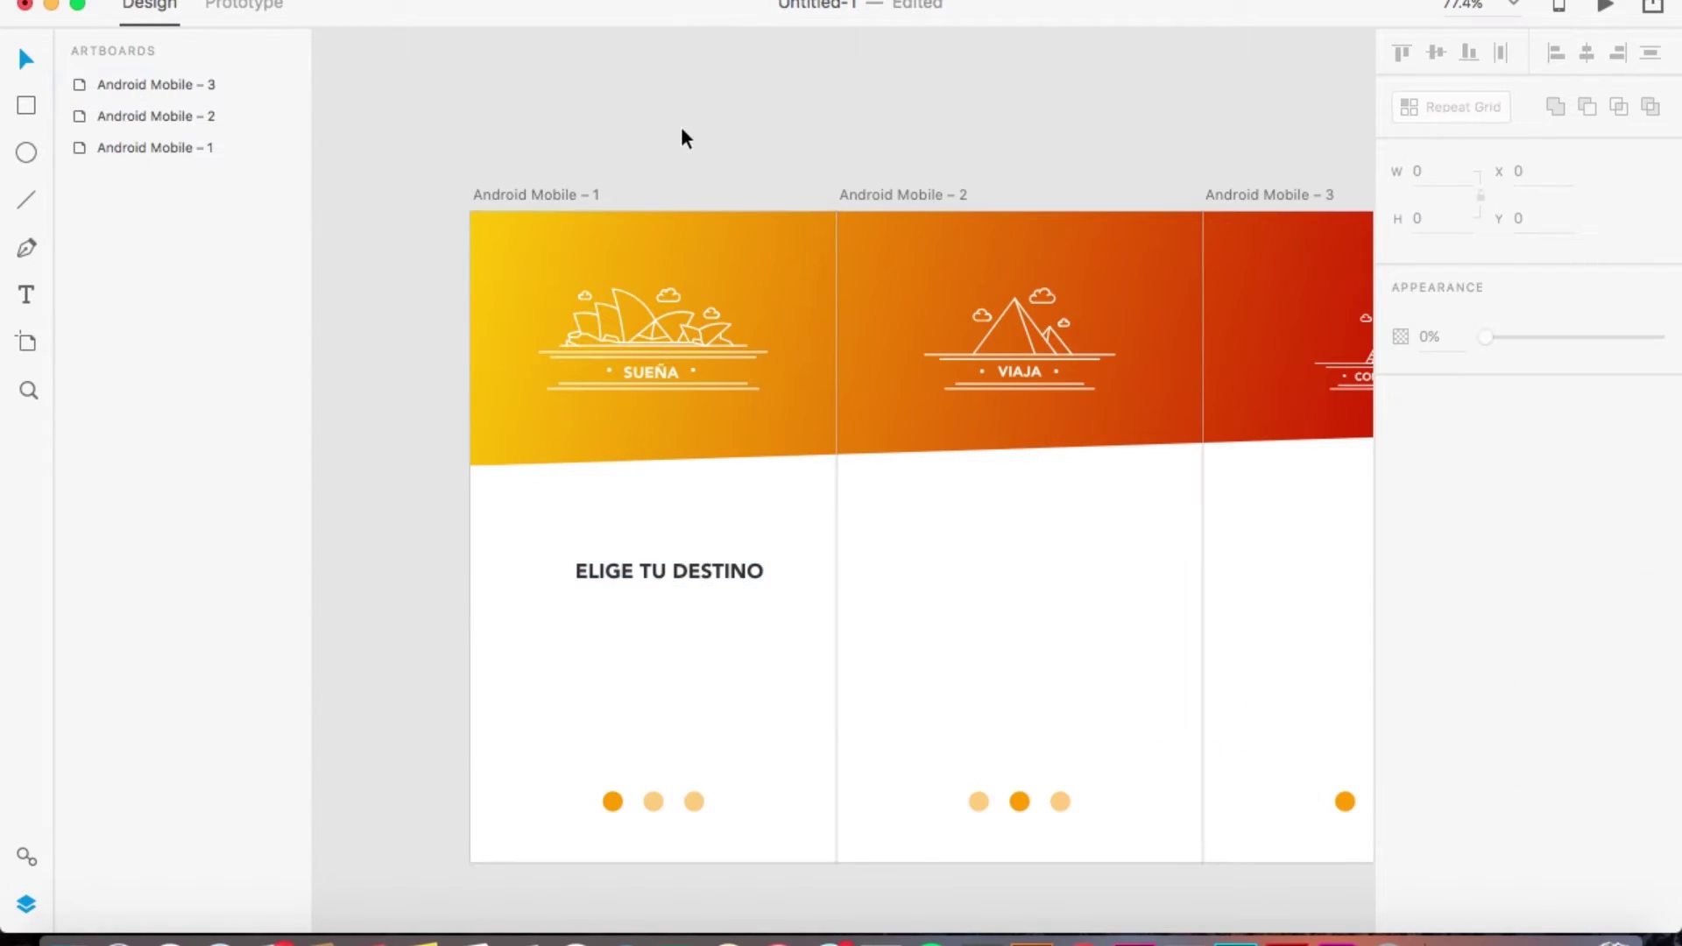
Centre the "ELIGE TU DESTINO" title horizontally on its artboard and move it up to Y 320
click(680, 570)
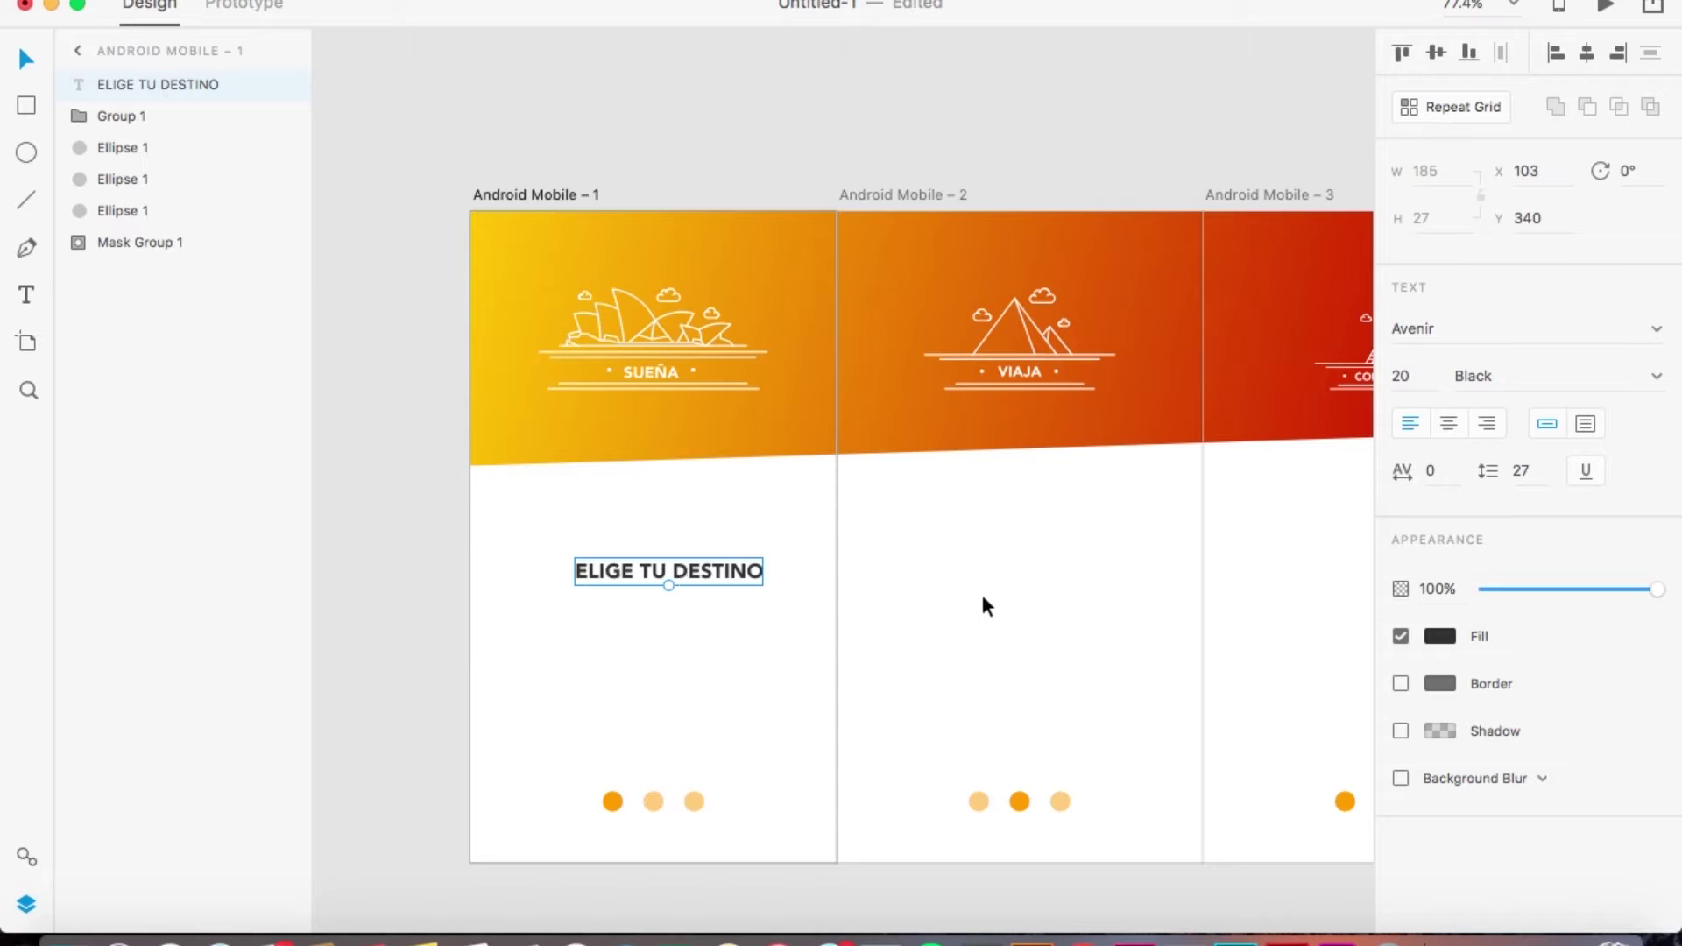
click(1586, 53)
drag(661, 570, 664, 546)
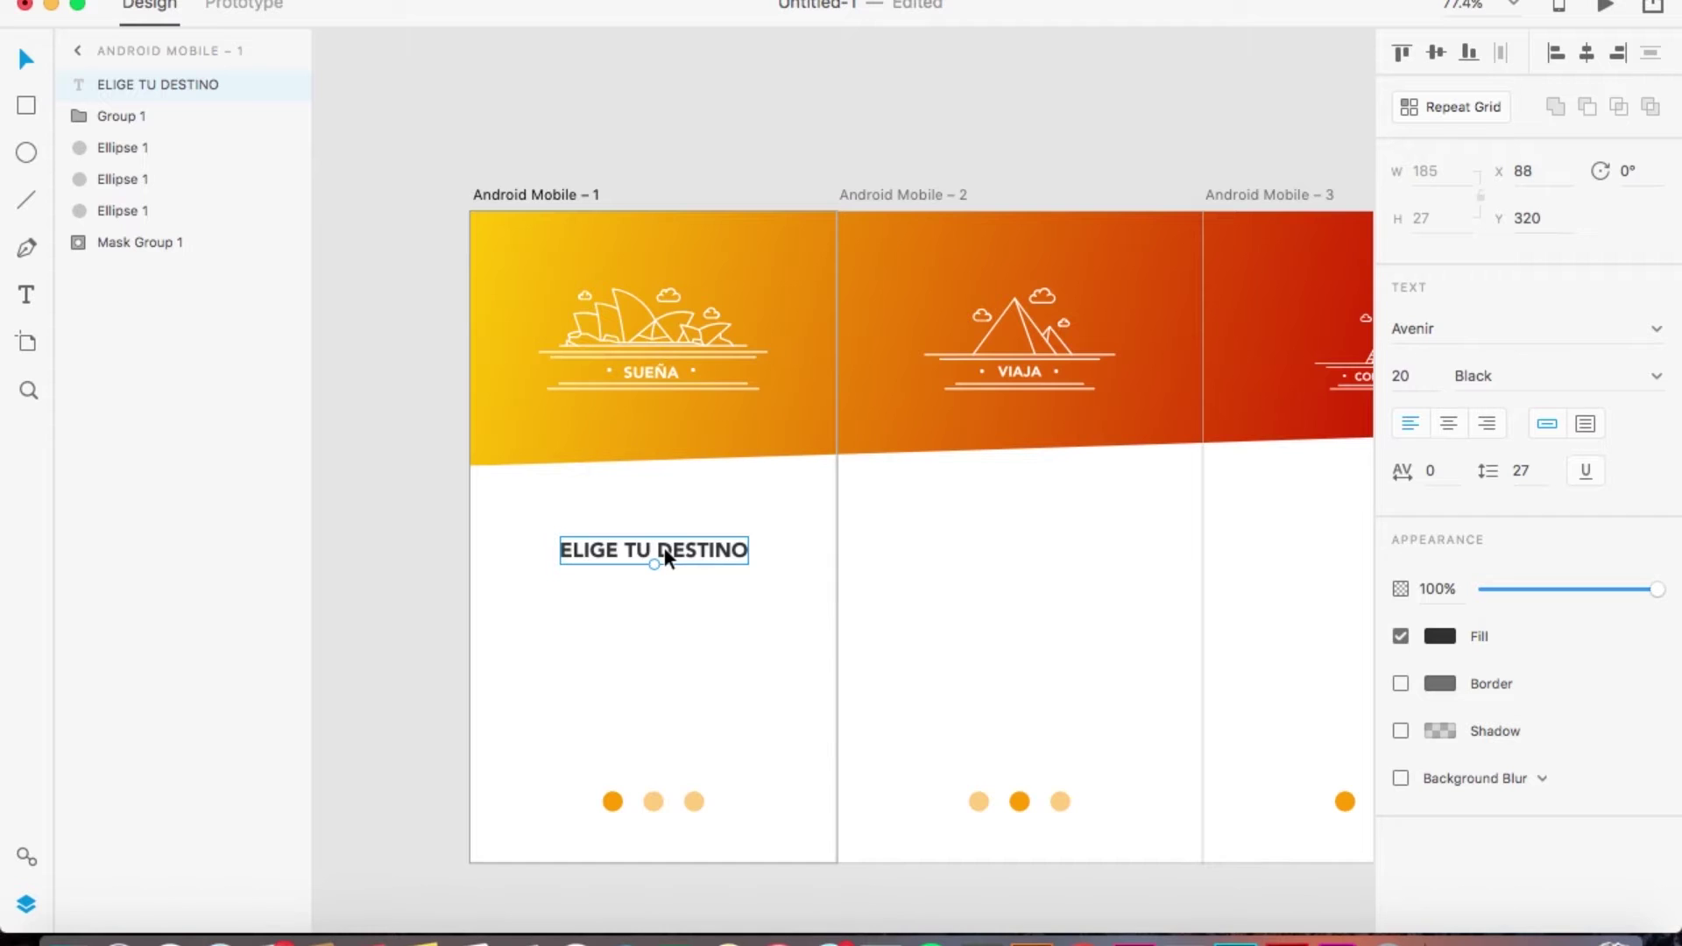
Paste copies of the "ELIGE TU DESTINO" title onto Android Mobile – 2 and Android Mobile – 3
scroll(818, 583, right, 3)
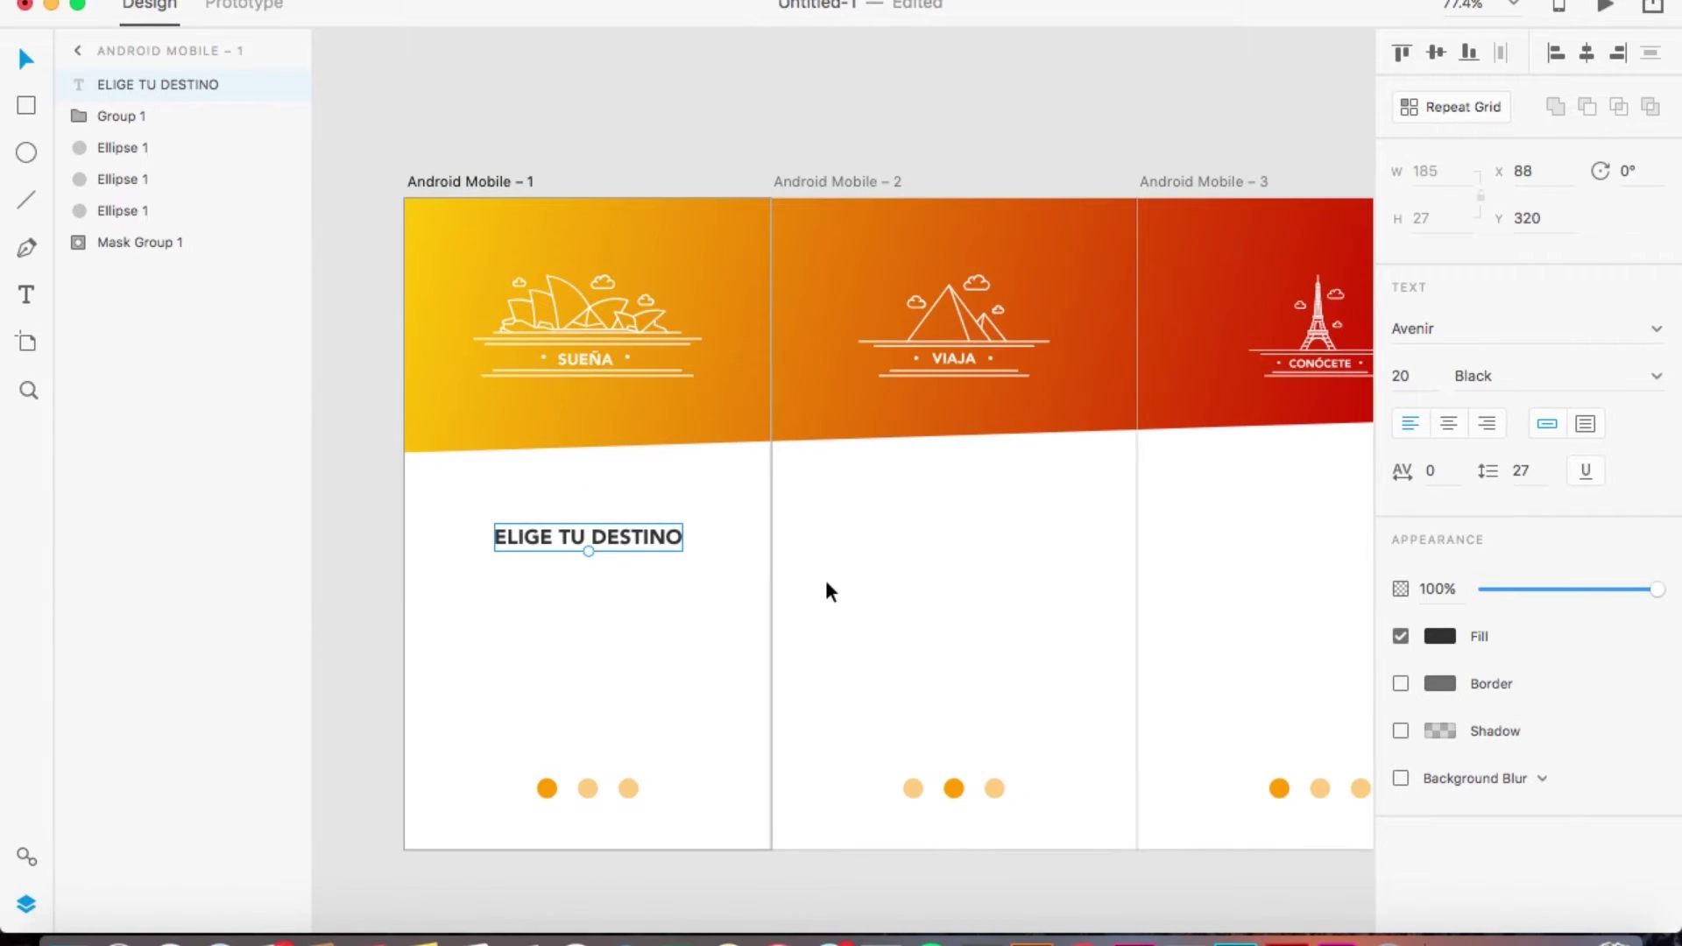
click(904, 552)
key(super+v)
scroll(904, 548, right, 10)
click(1084, 534)
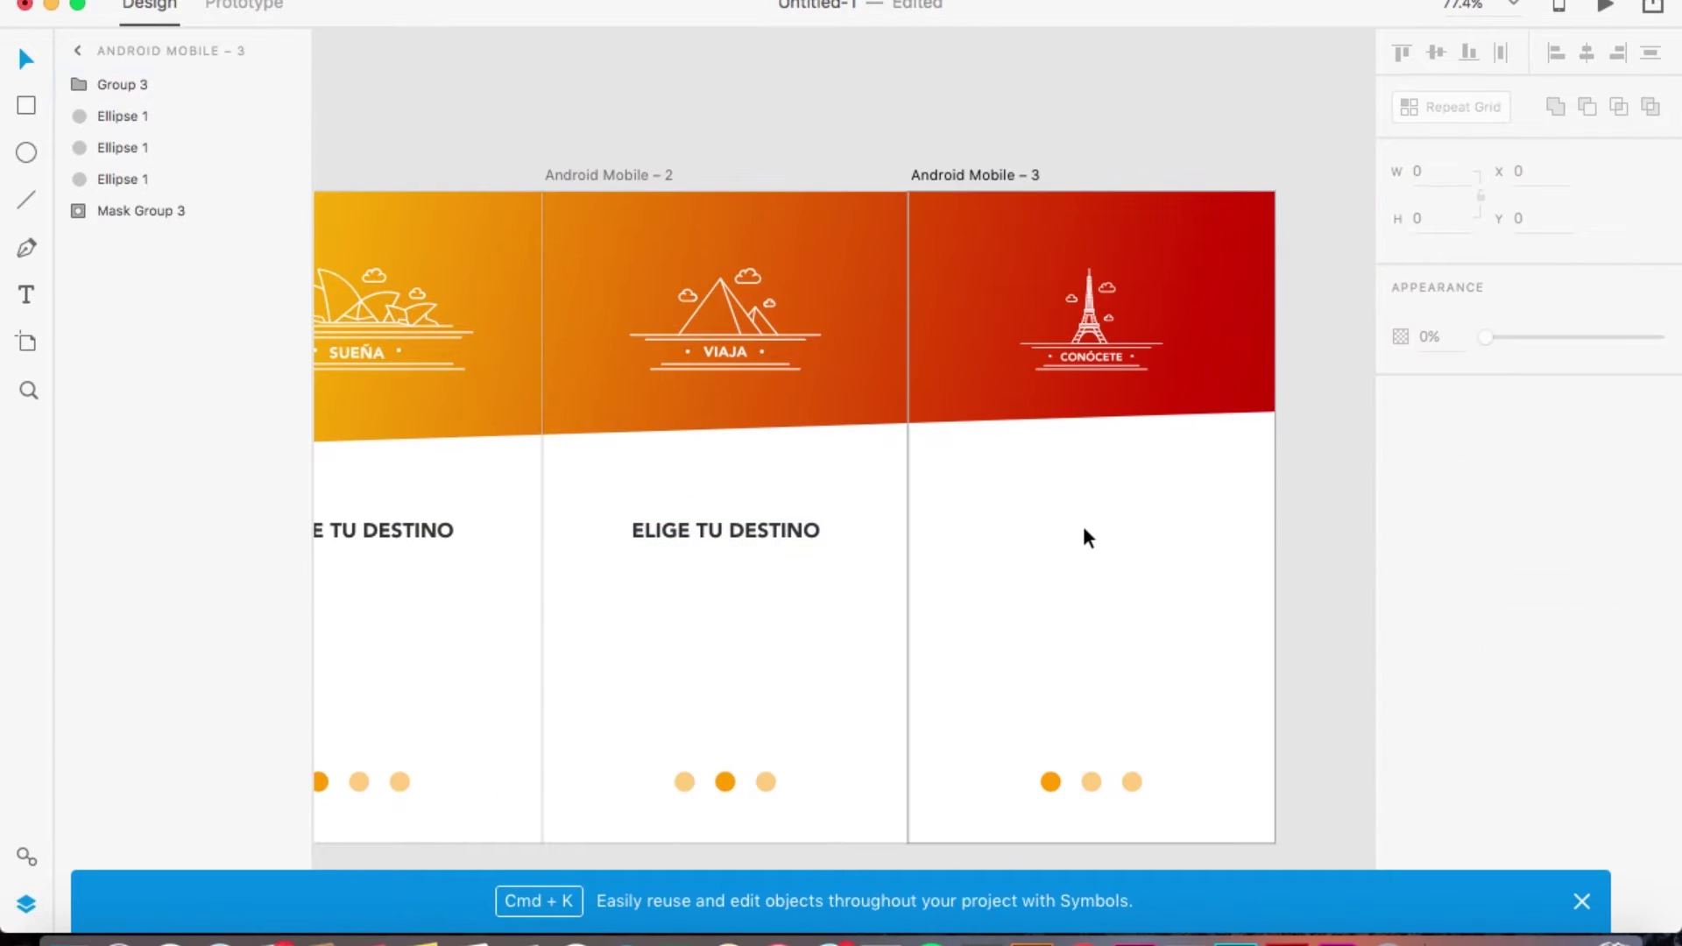
key(super+v)
scroll(931, 518, left, 3)
Change the title text on Android Mobile – 2 to "PAGA EN UN CLICK"
click(776, 524)
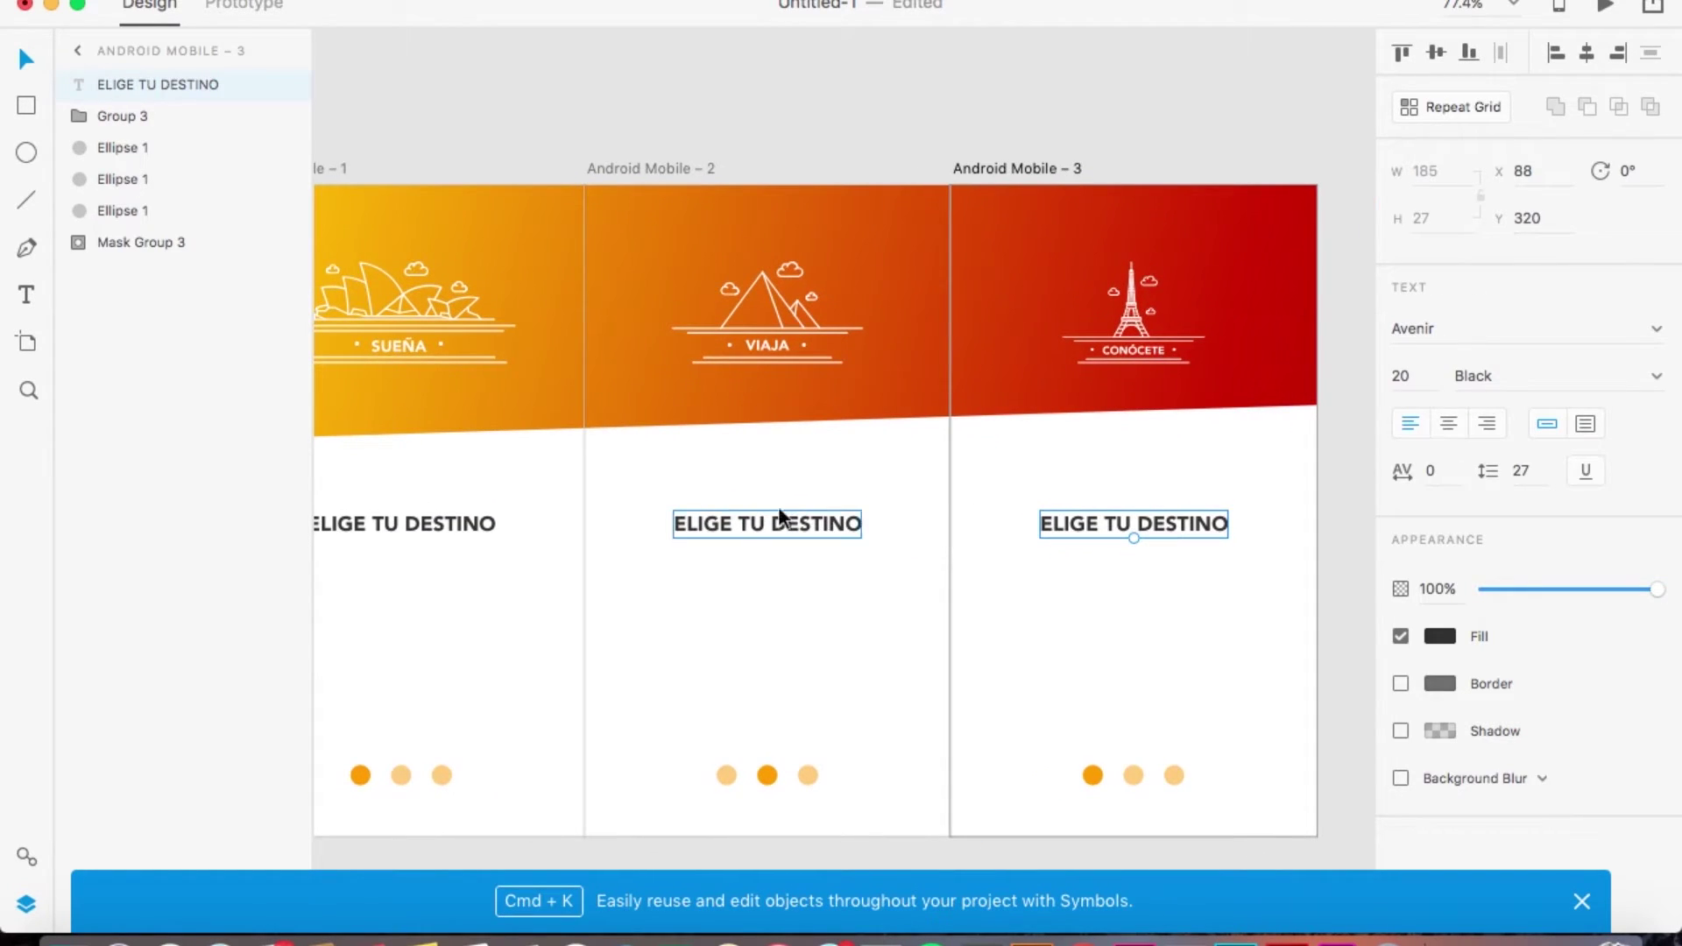
double_click(796, 522)
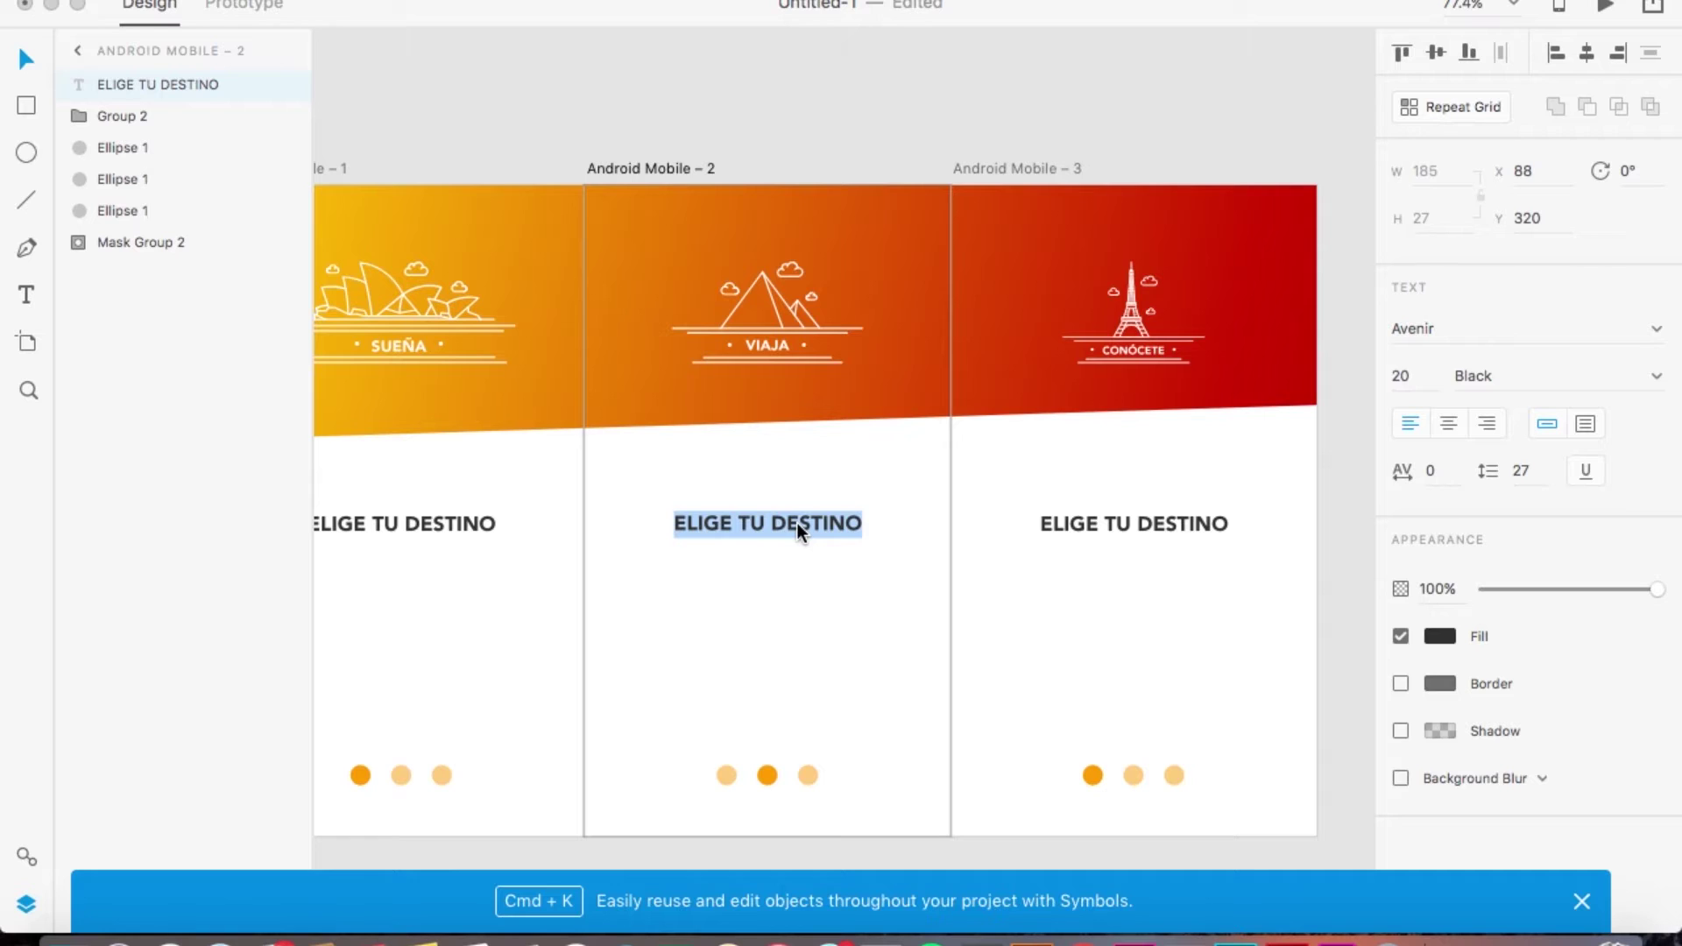
click(872, 608)
double_click(829, 530)
triple_click(798, 517)
text(PAGA EN UN CLICK)
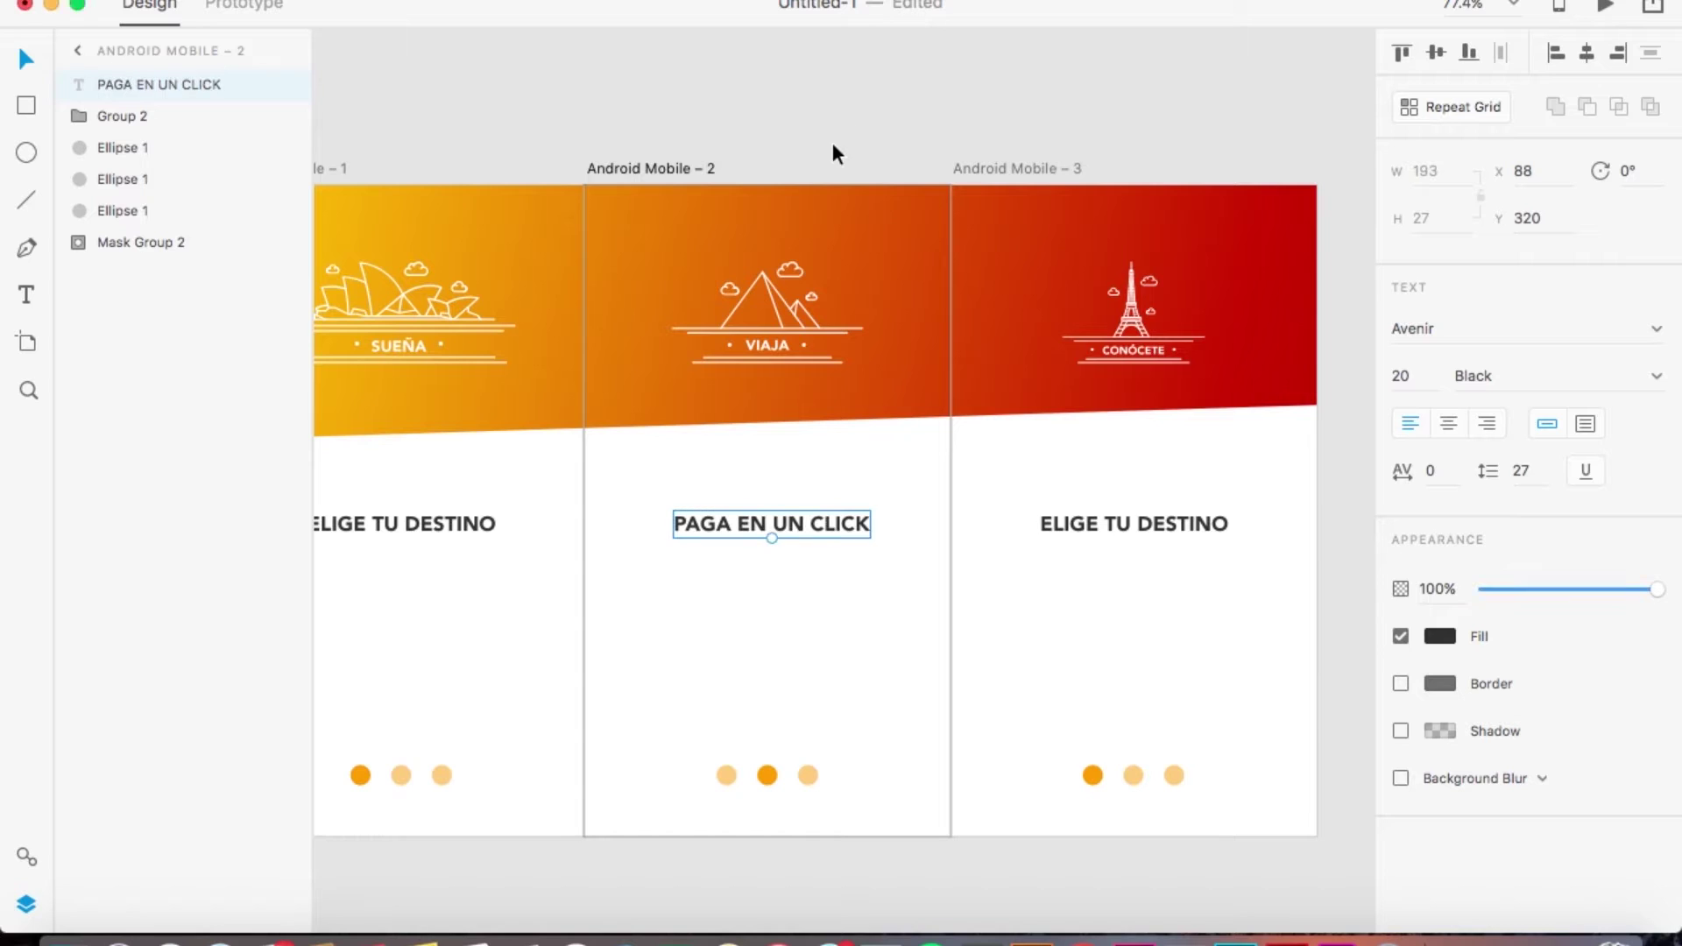
Change the title text on Android Mobile – 3 to "DISFRUTA EL VIAJE"
double_click(1103, 520)
text(DIS)
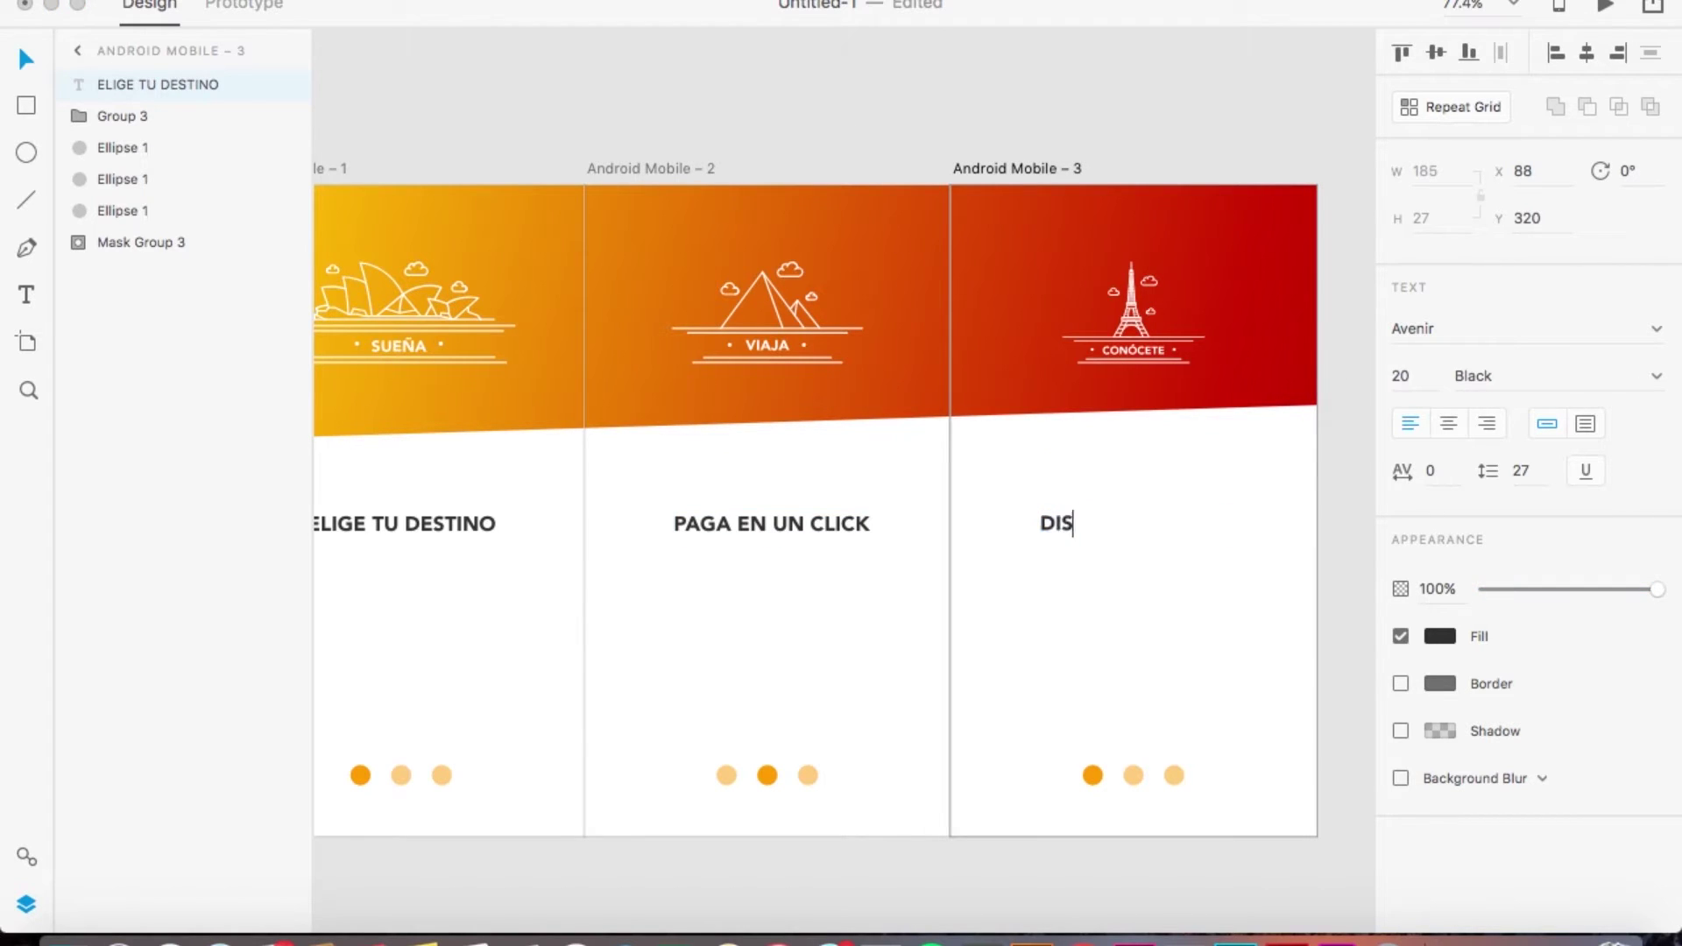
text(FRUTA EL VIAJE)
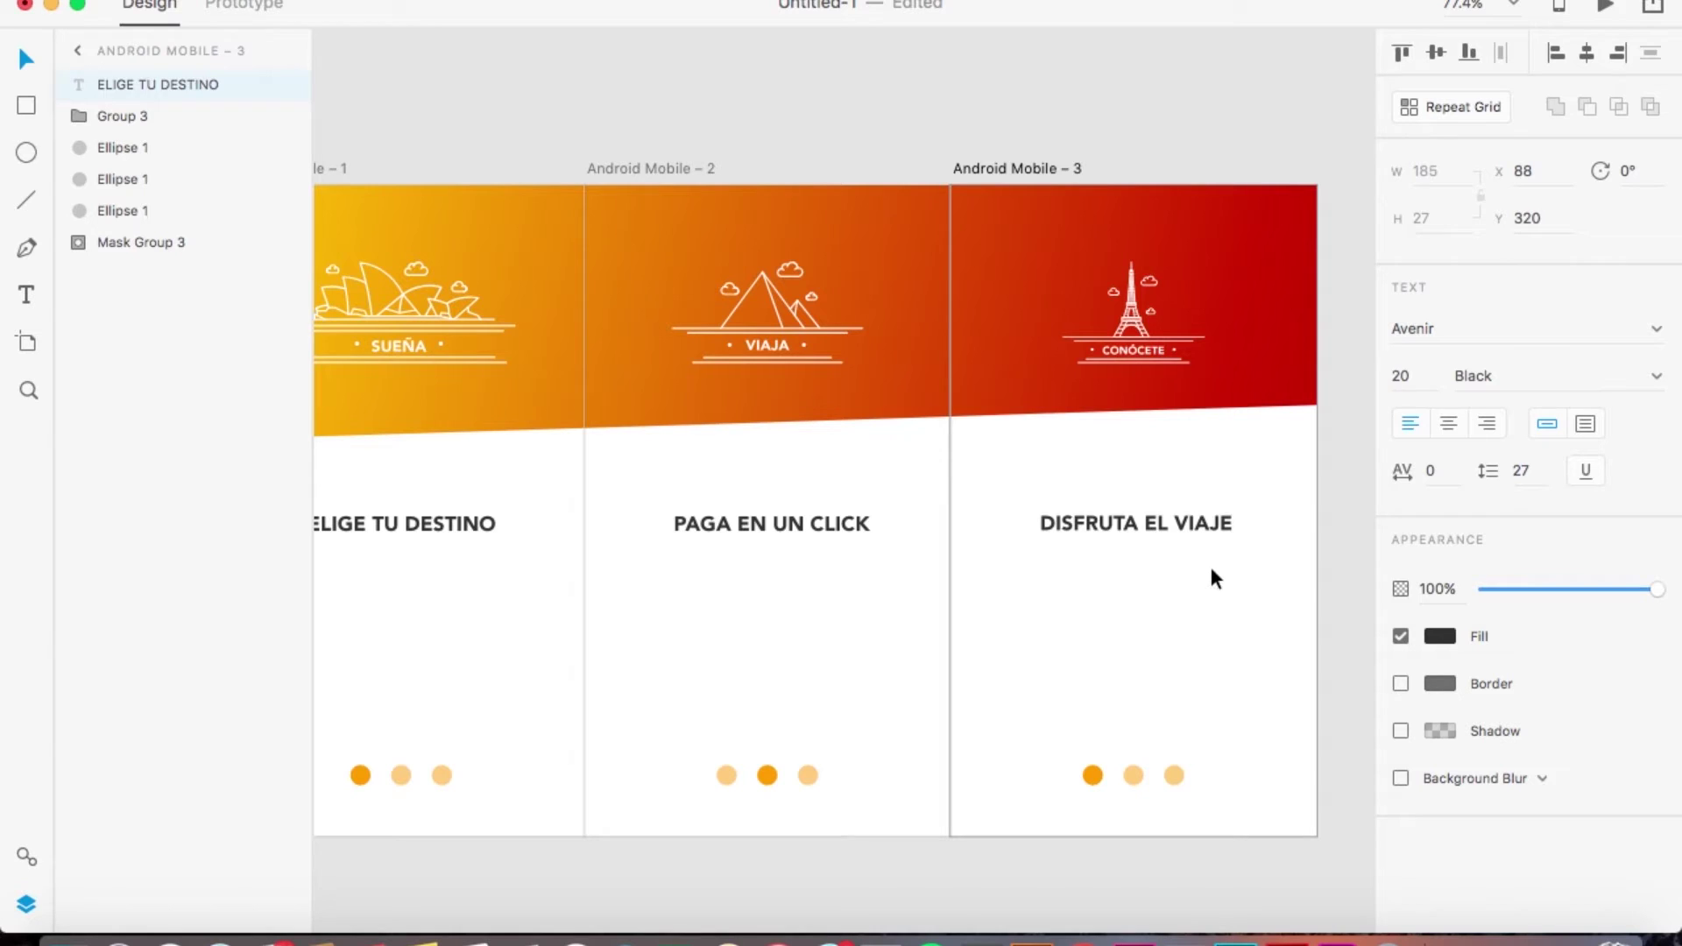
key(Escape)
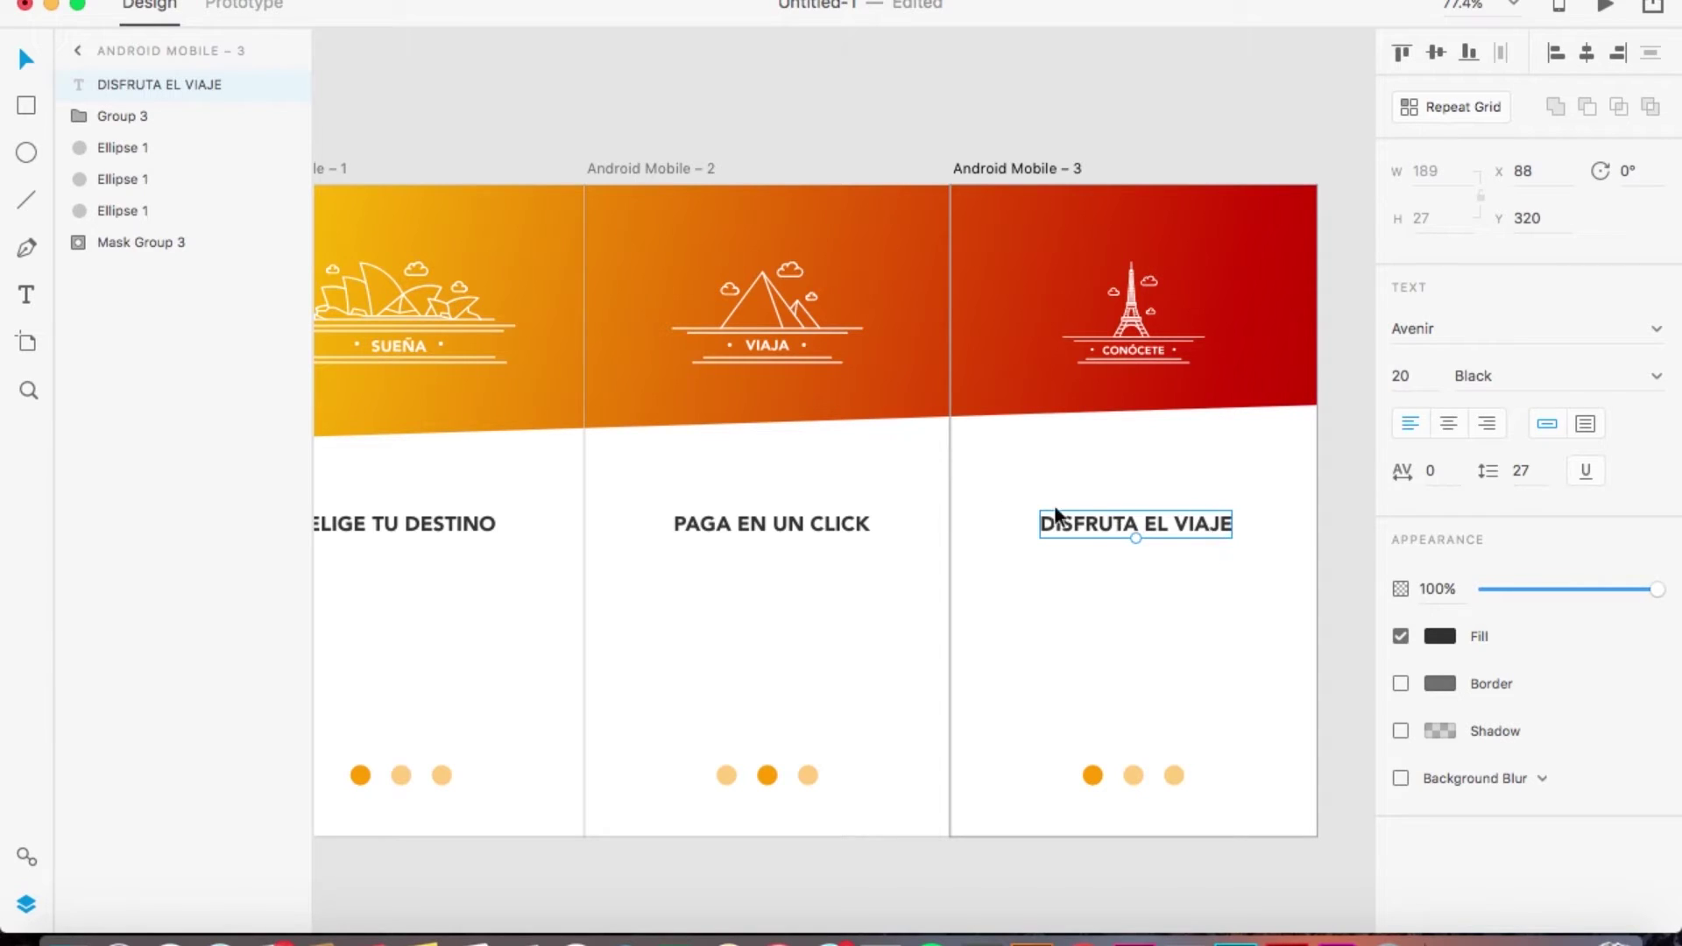
Centre the "DISFRUTA EL VIAJE" and "PAGA EN UN CLICK" titles horizontally on their artboards
click(1588, 58)
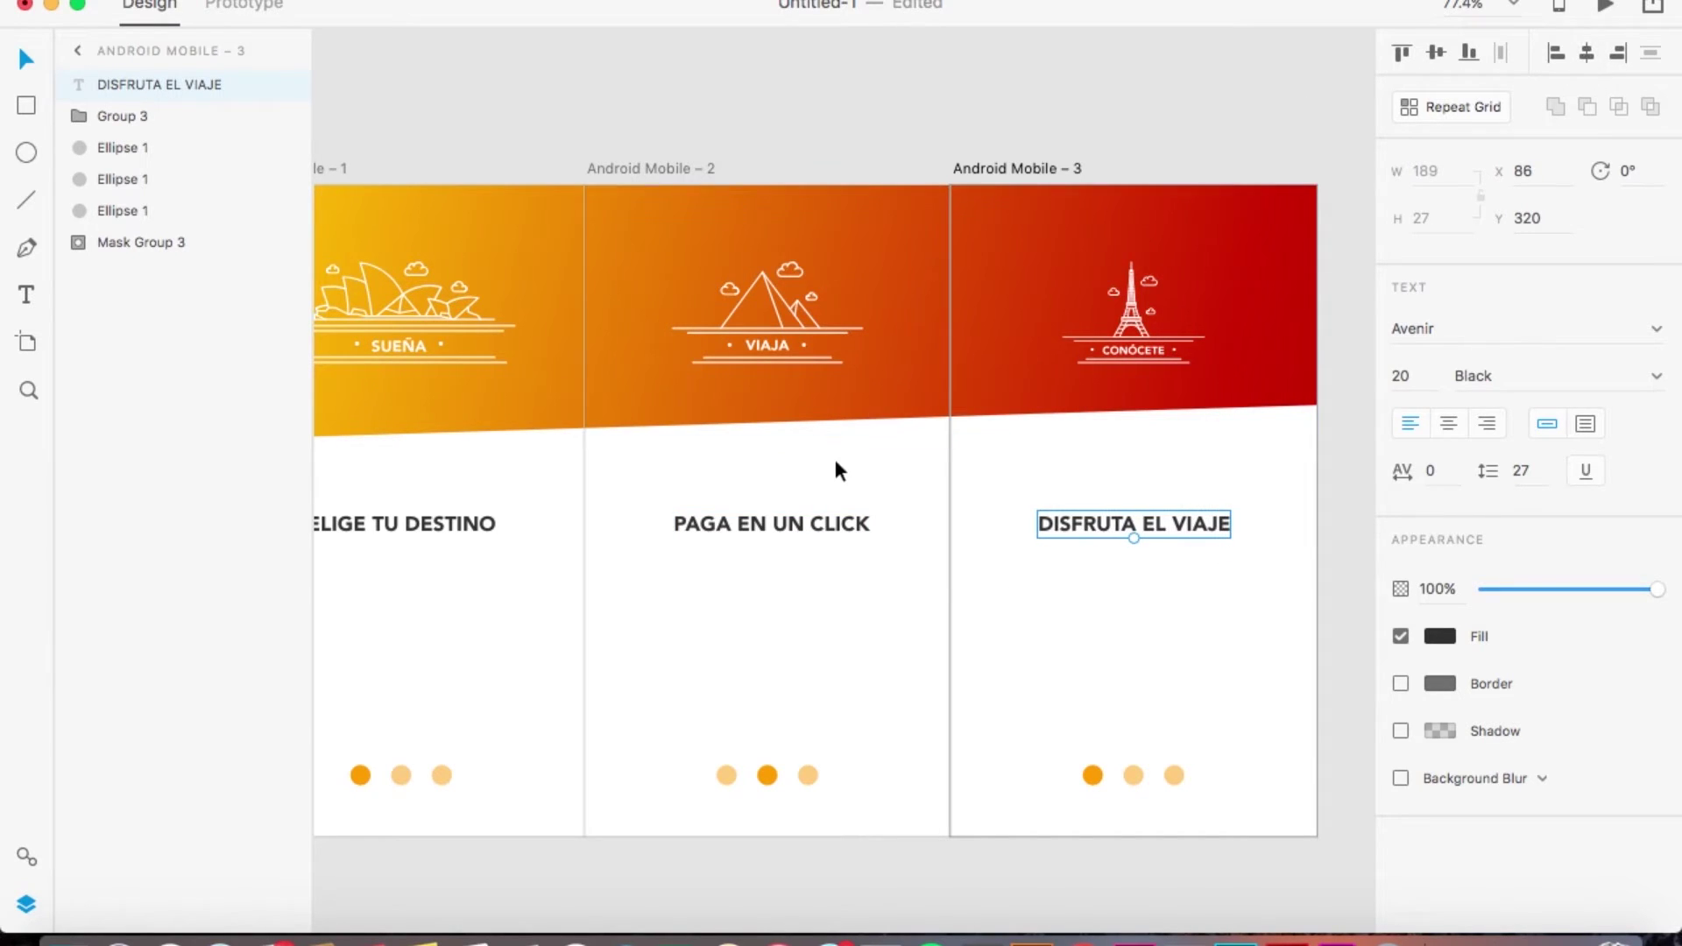
click(734, 522)
click(1584, 52)
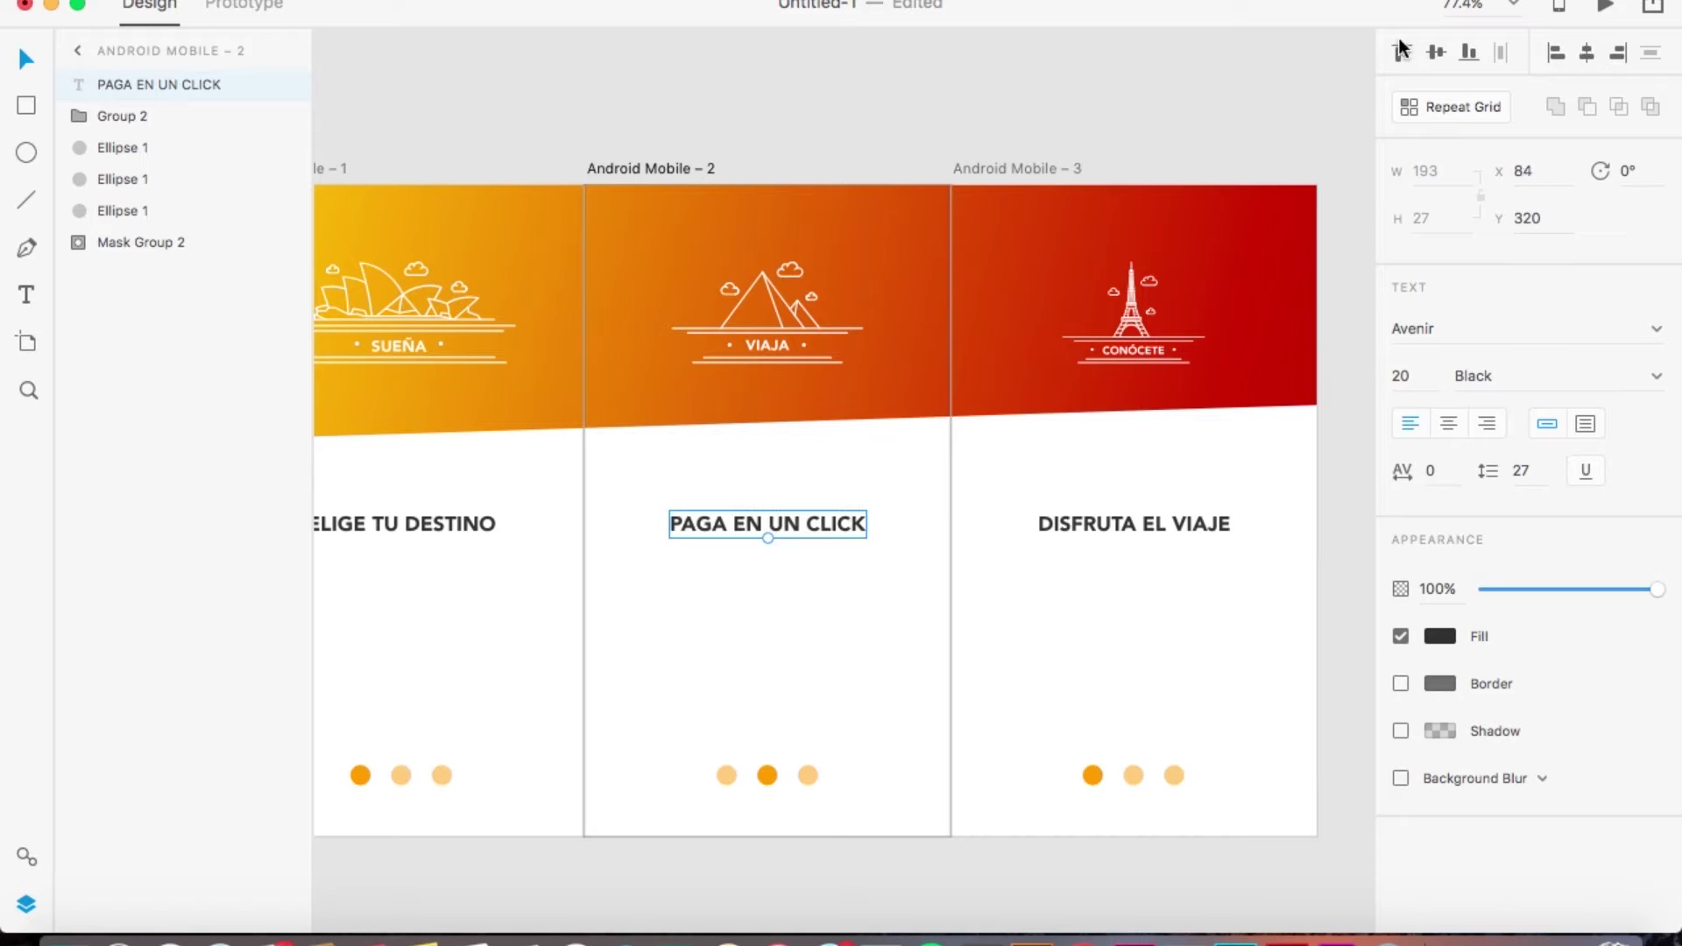
click(853, 143)
Draw an area text box about 254 by 75 between the title and the dots on Android Mobile – 1
scroll(853, 144, left, 3)
scroll(853, 144, up, 3)
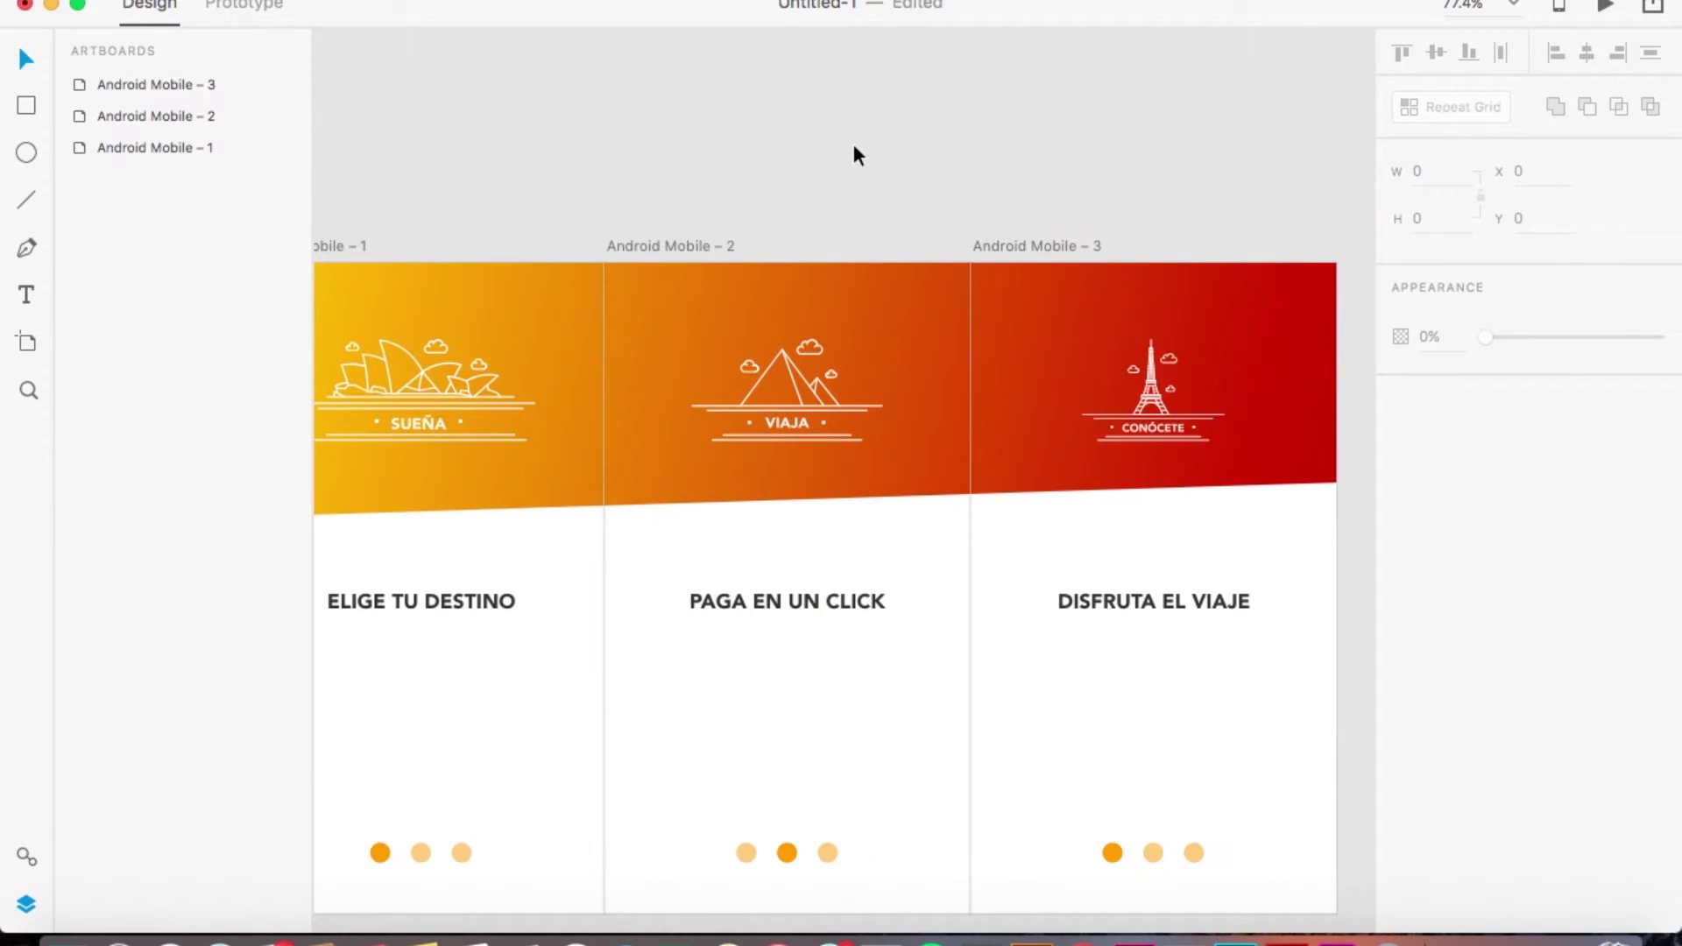
scroll(854, 144, down, 5)
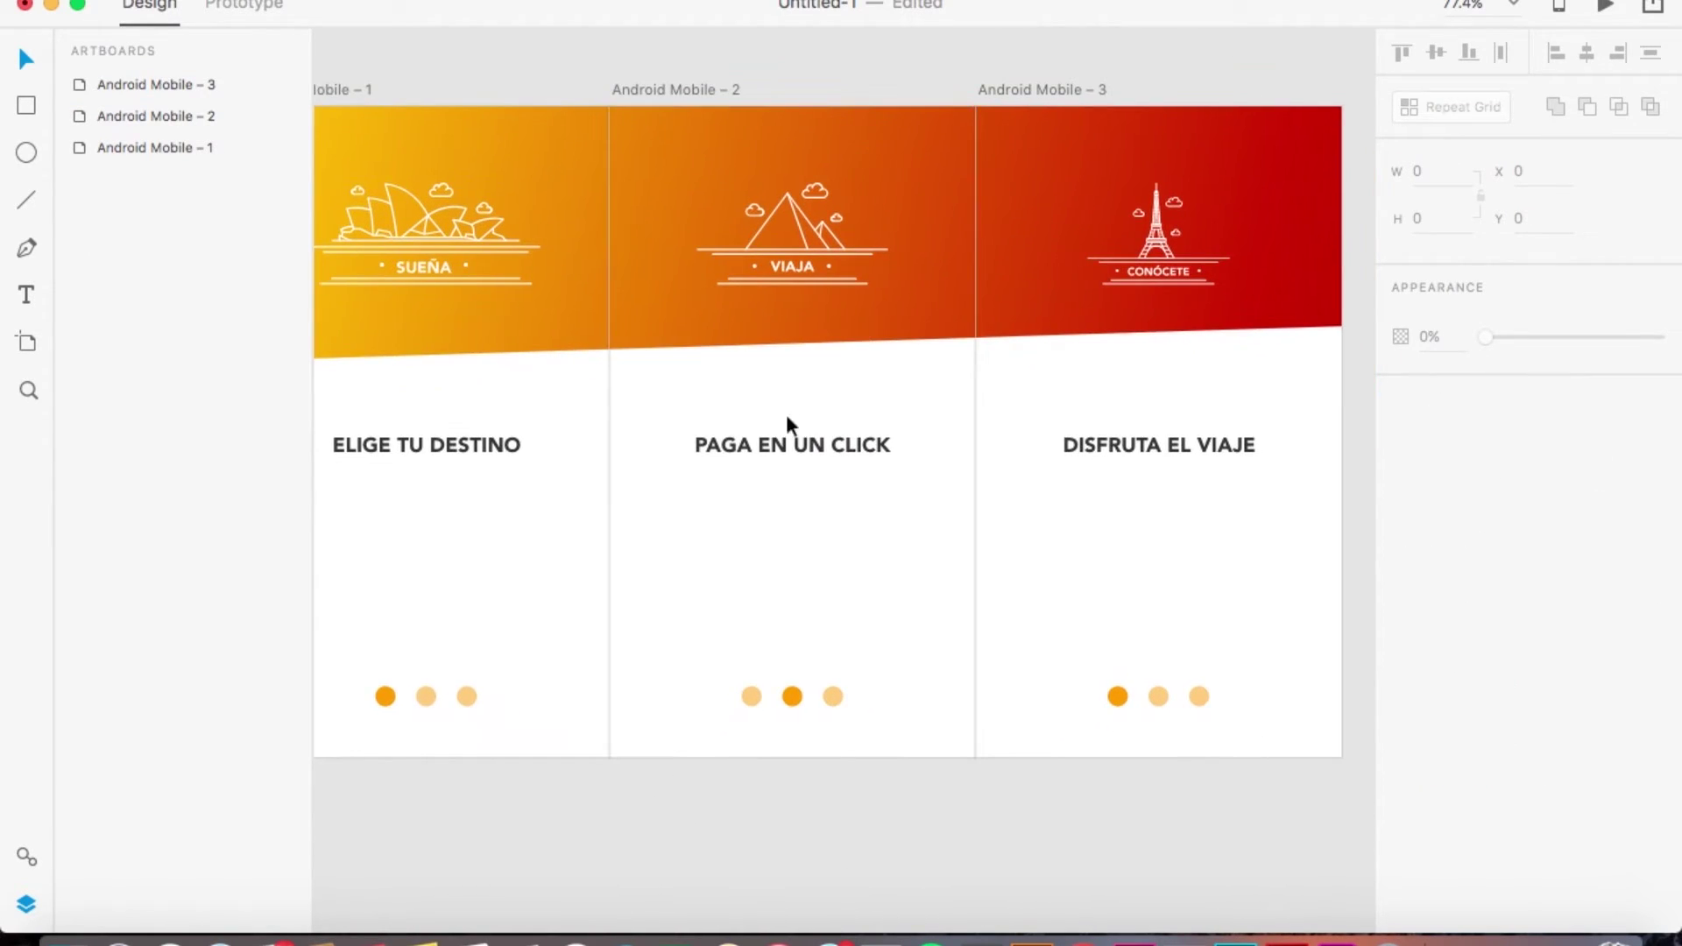
key(super+minus)
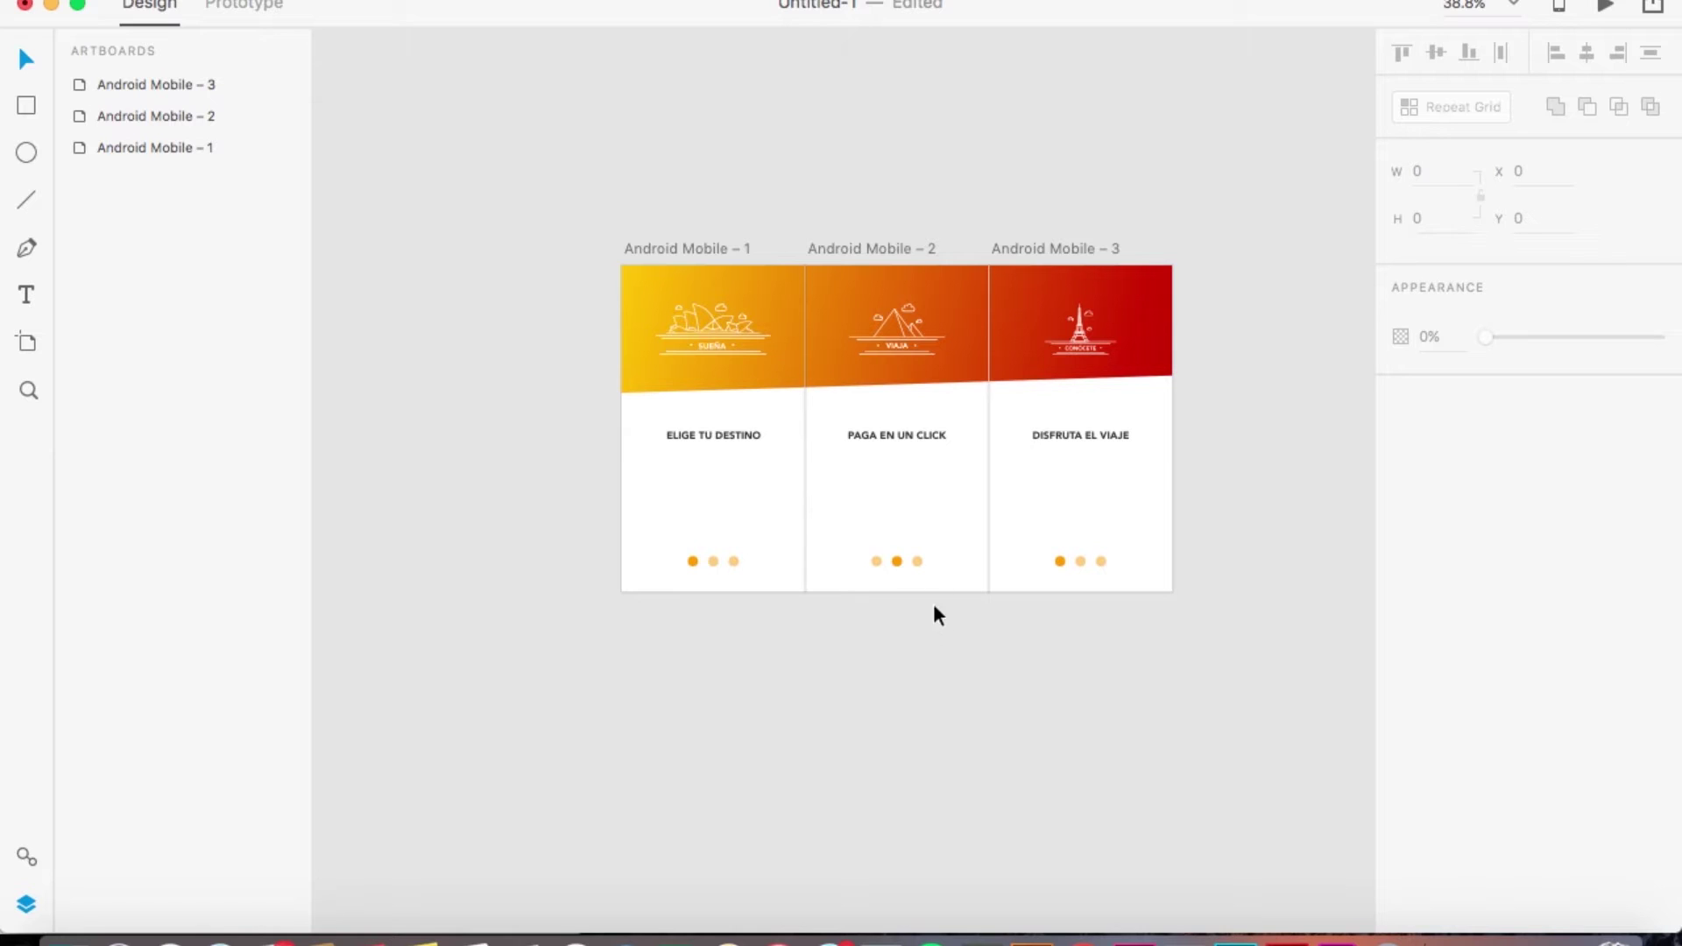
key(super+plus)
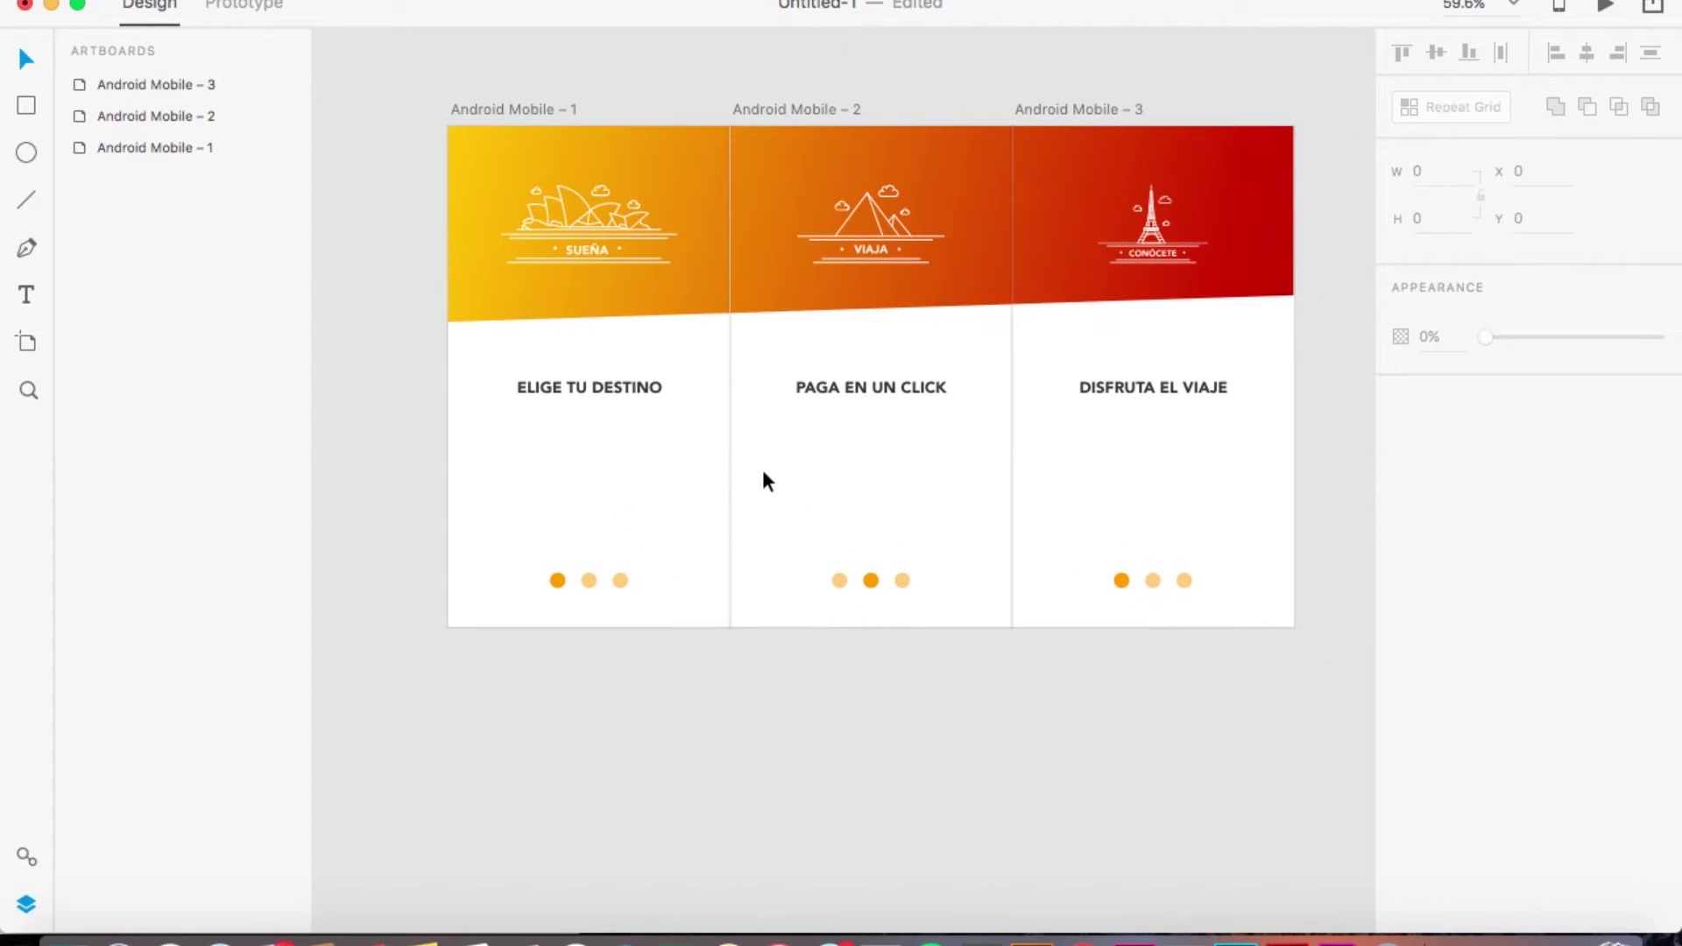
scroll(560, 486, up, 5)
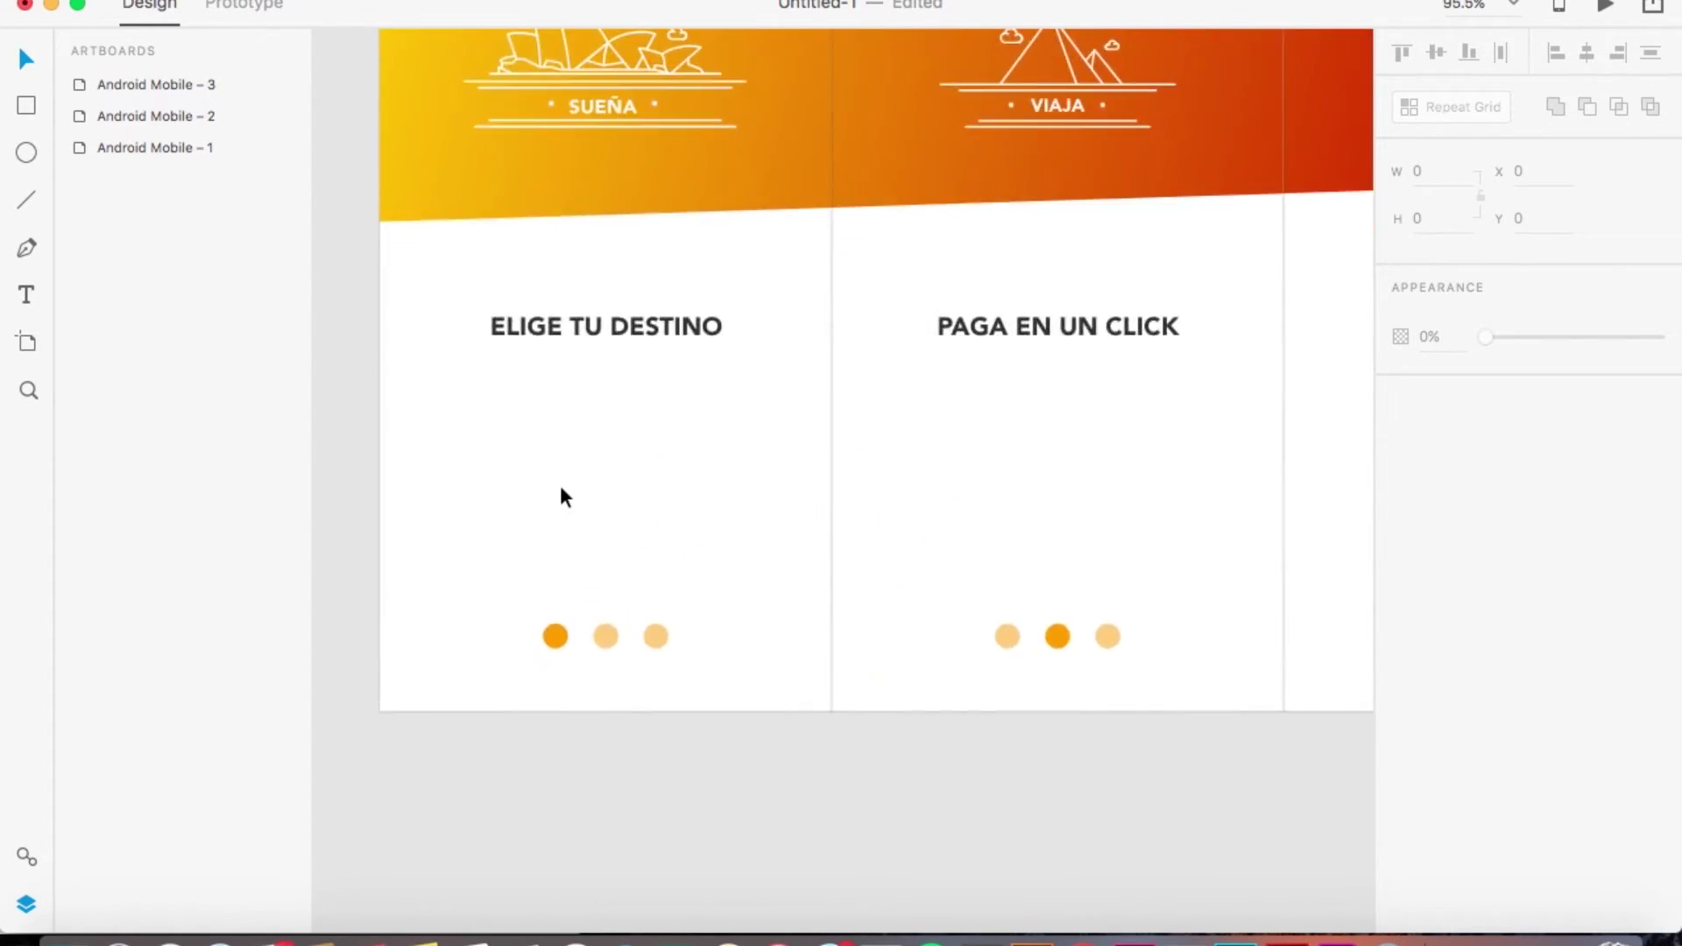
key(t)
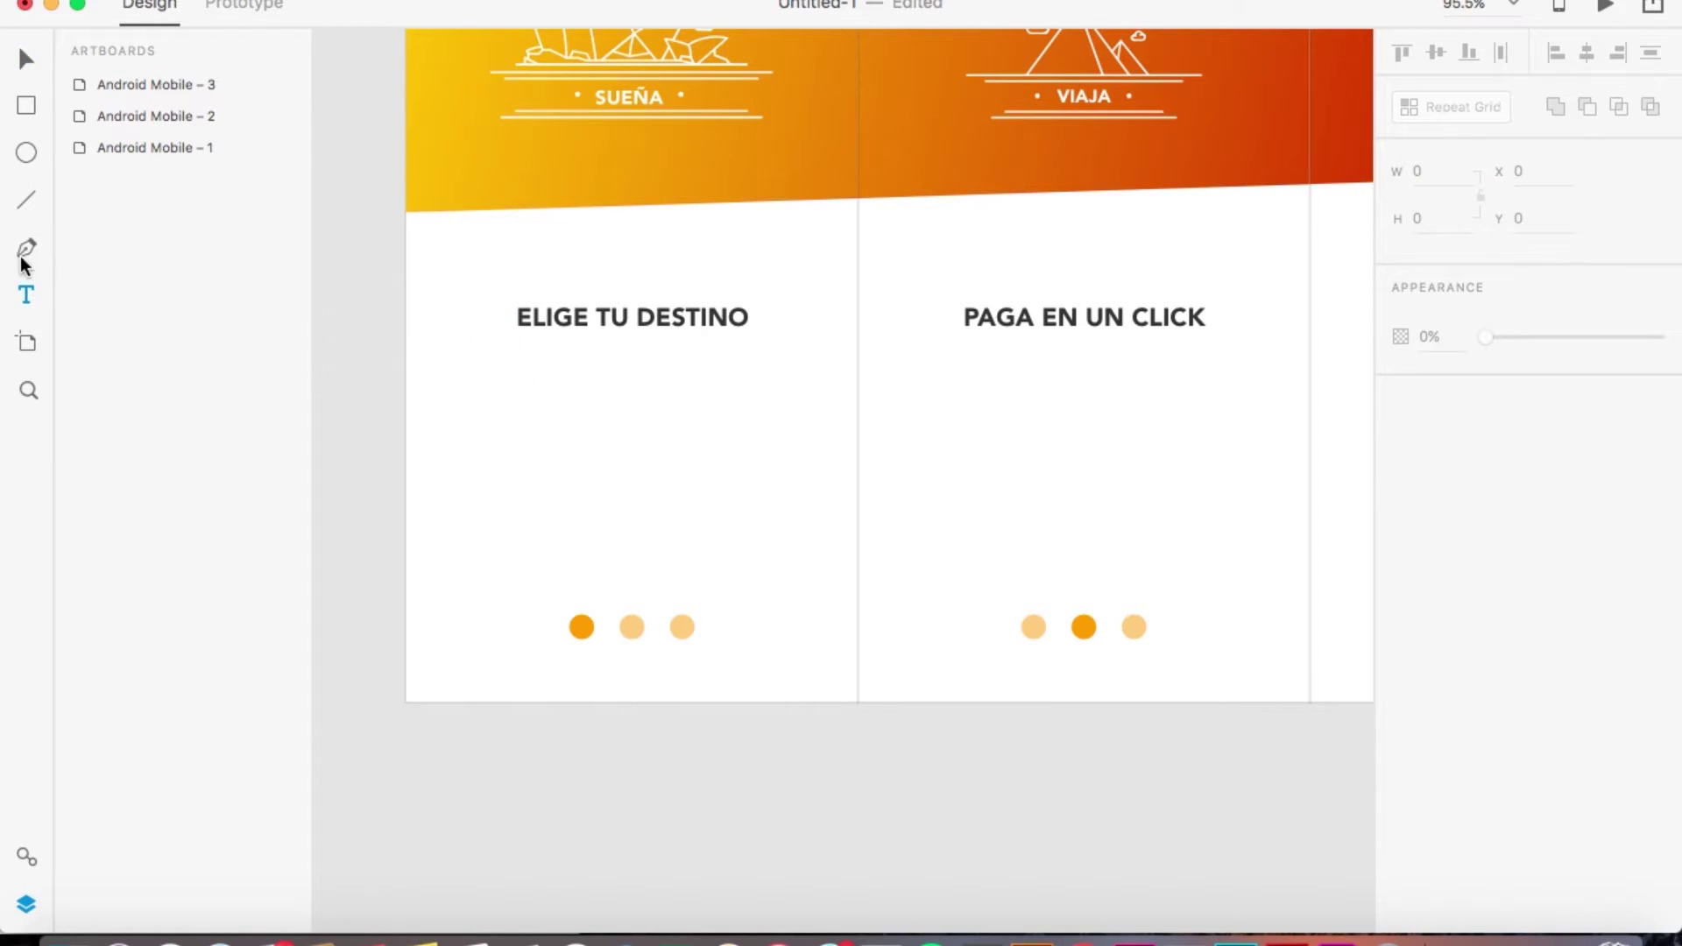
drag(481, 406, 799, 495)
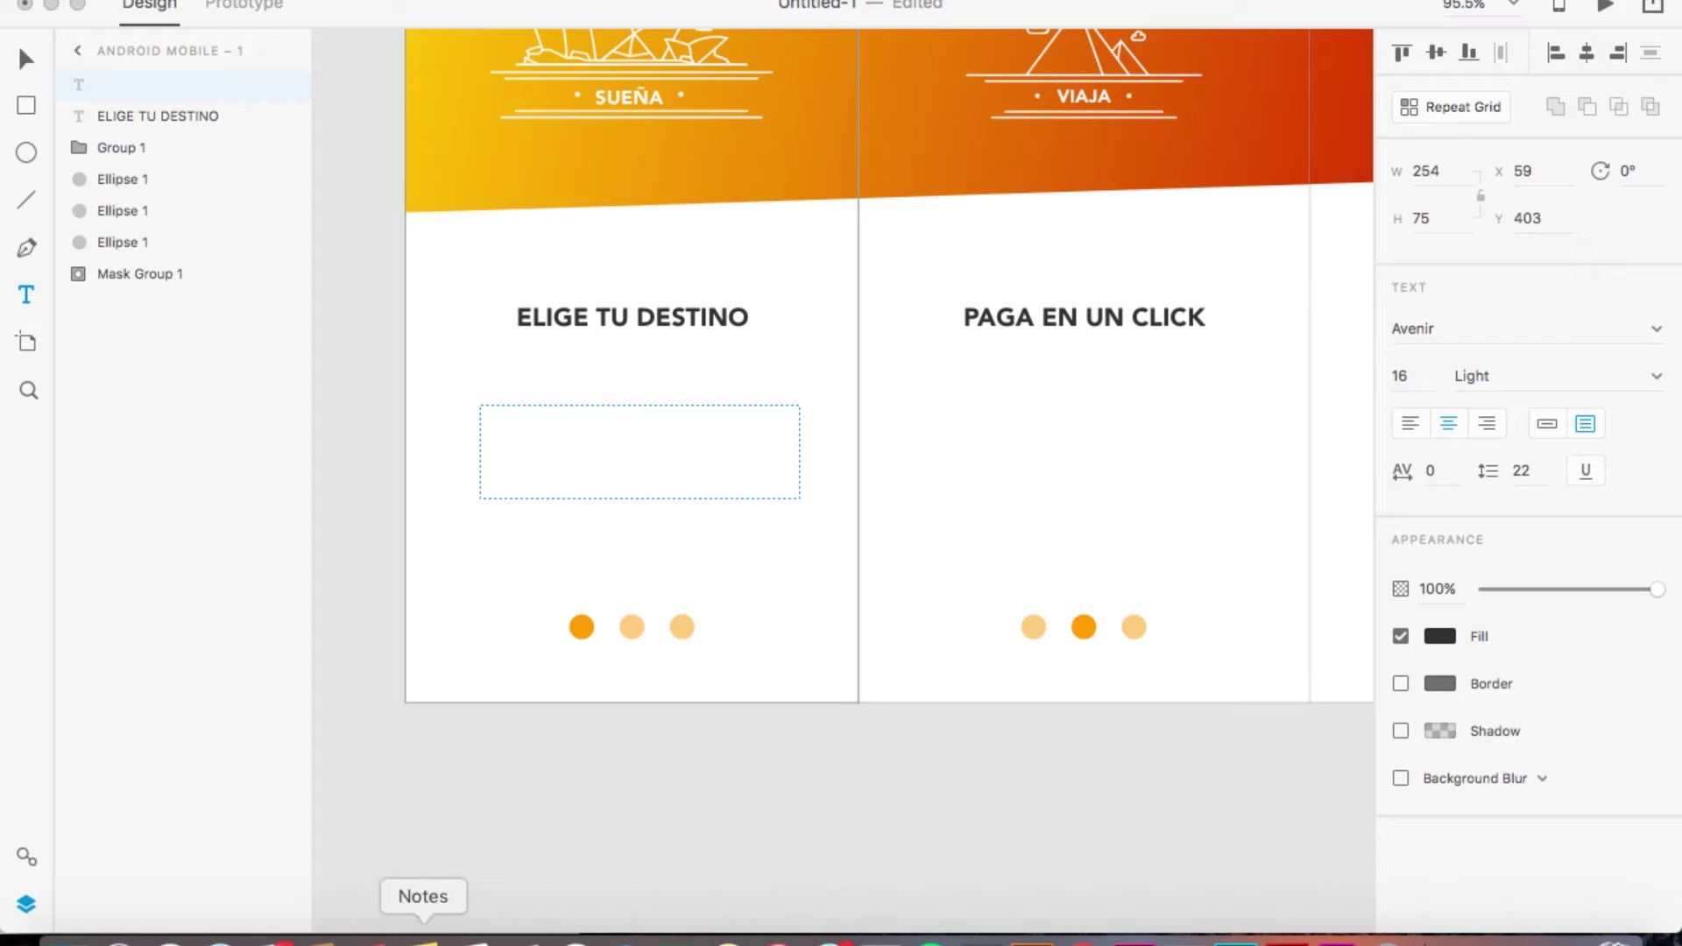
Copy the "Escoge entre multiples destinos" paragraph from Notes into the text box and move the box up to Y 366, just below the title
click(423, 939)
click(323, 175)
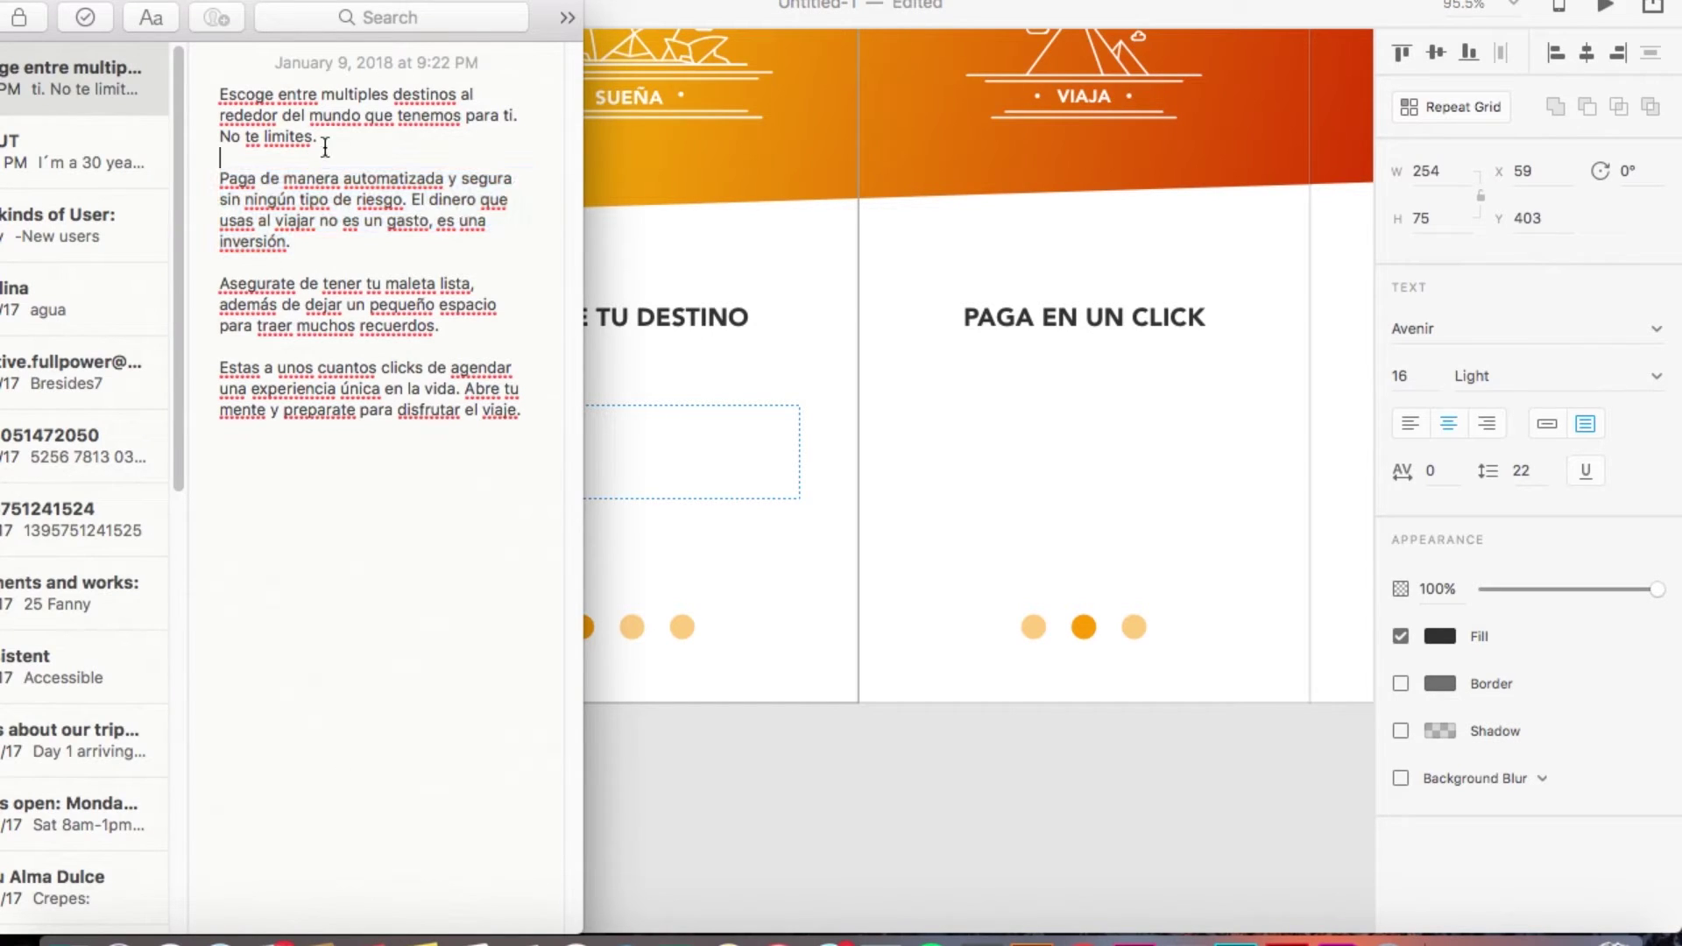
drag(323, 120, 203, 88)
key(super+c)
click(673, 425)
key(super+v)
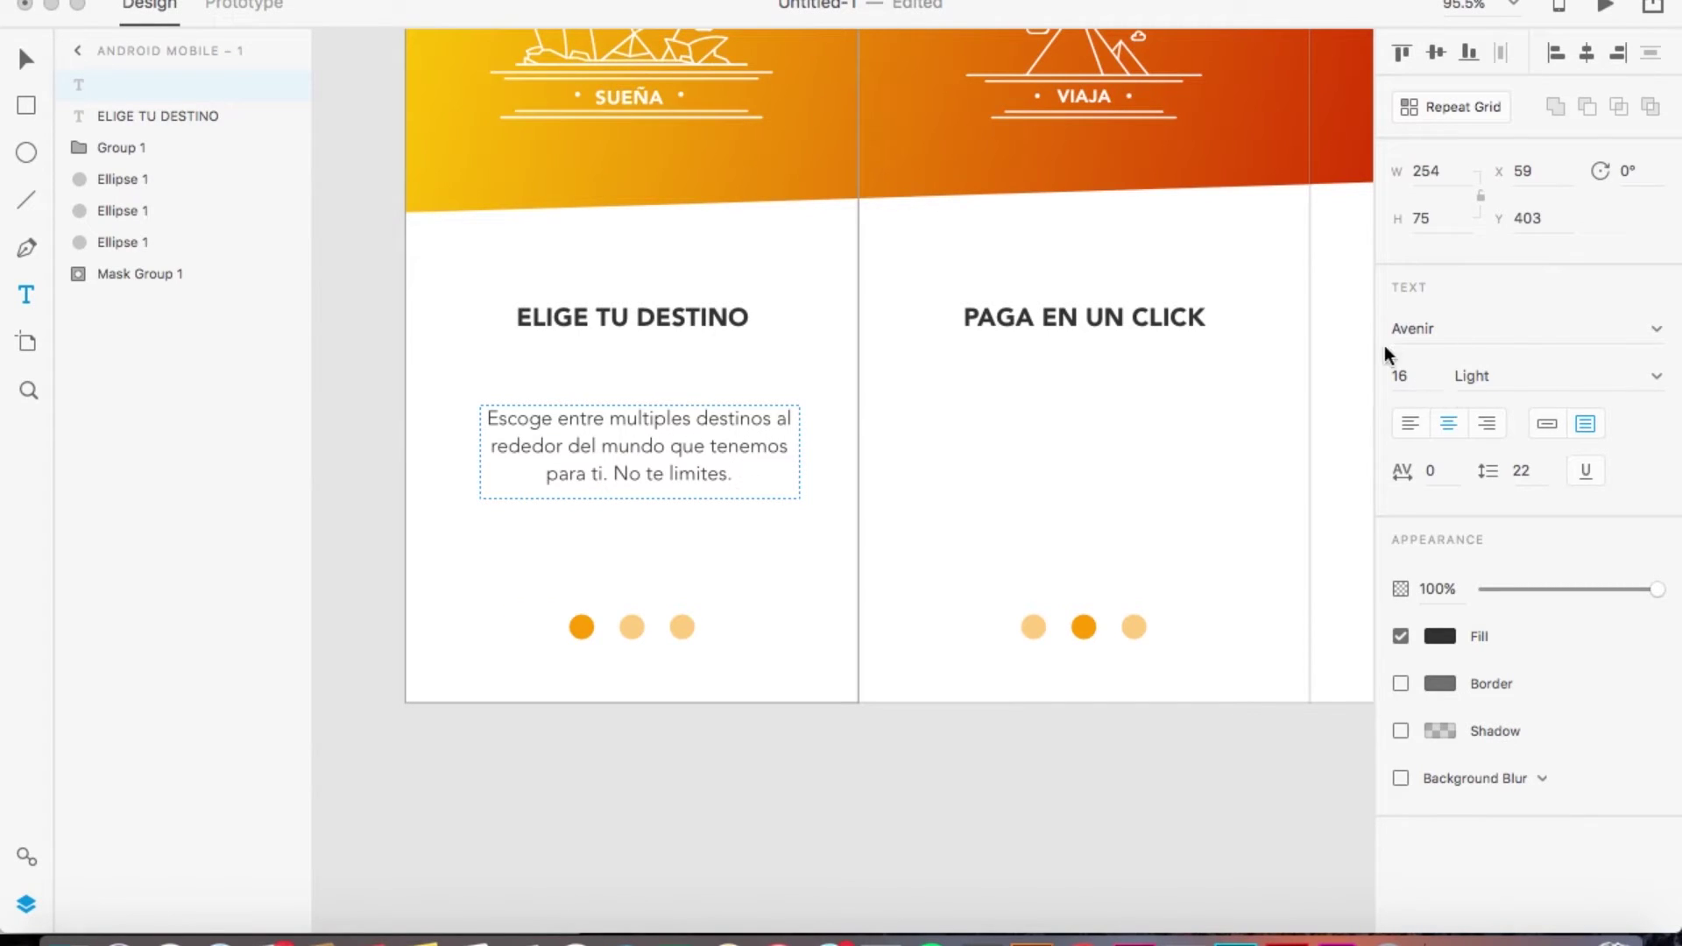
click(36, 63)
drag(651, 429, 644, 385)
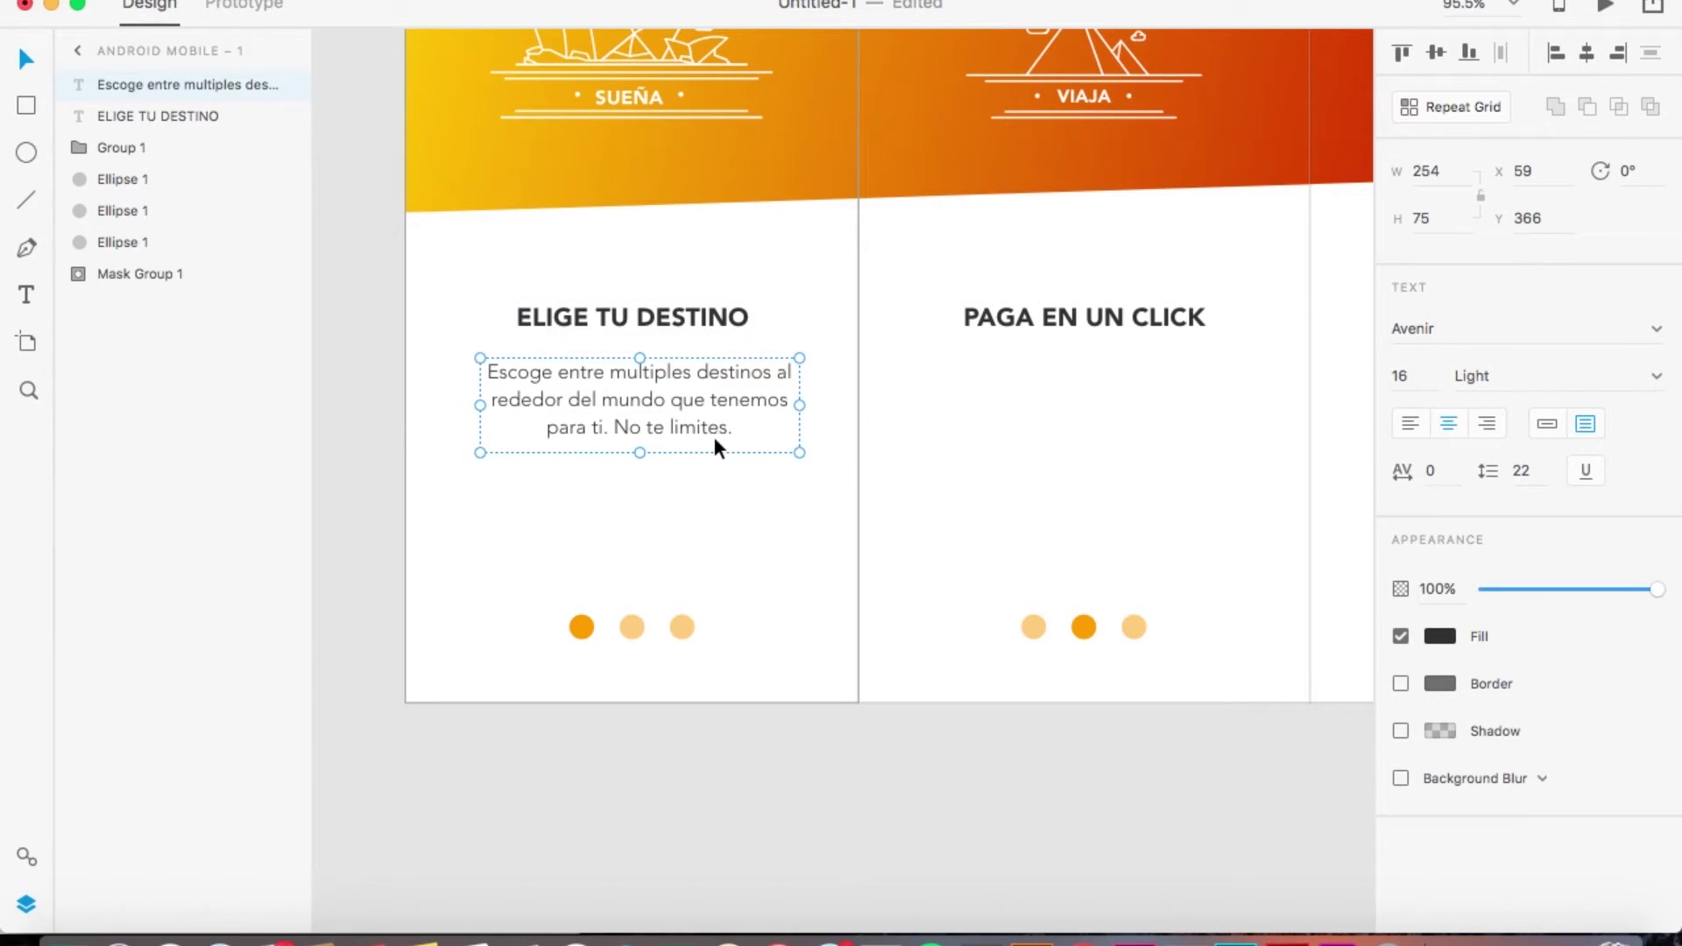
Paste copies of the description text onto Android Mobile – 2 and Android Mobile – 3
click(1022, 461)
scroll(1022, 461, right, 5)
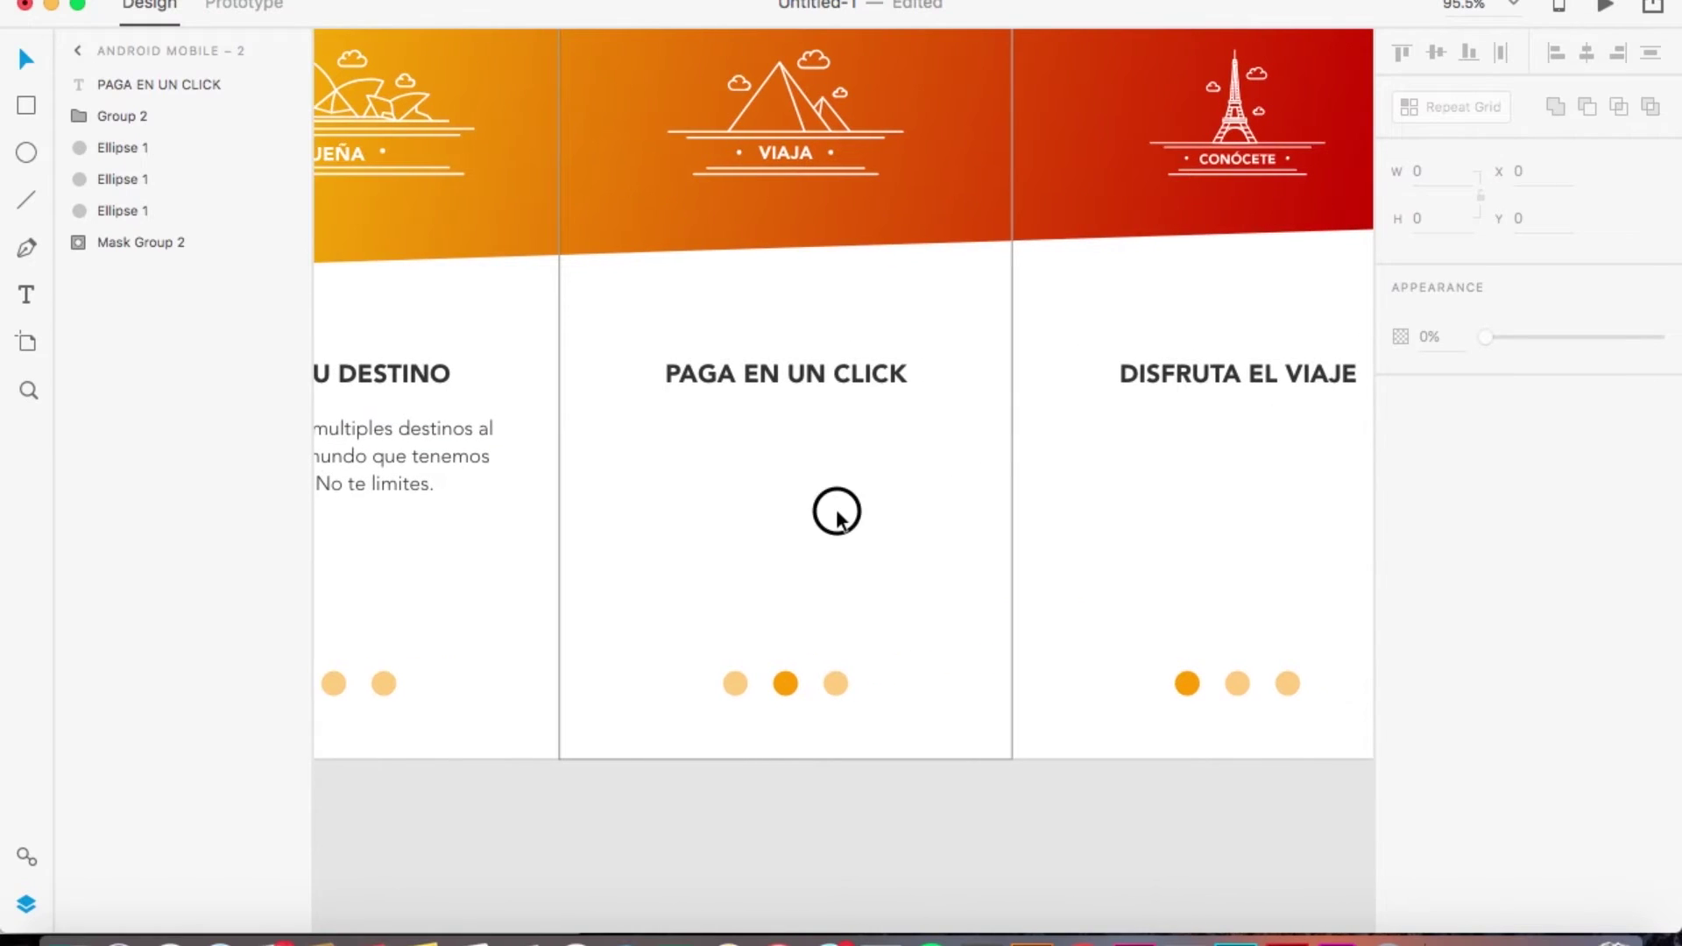
key(super+v)
scroll(835, 511, right, 2)
click(1209, 560)
scroll(1139, 565, right, 4)
key(super+v)
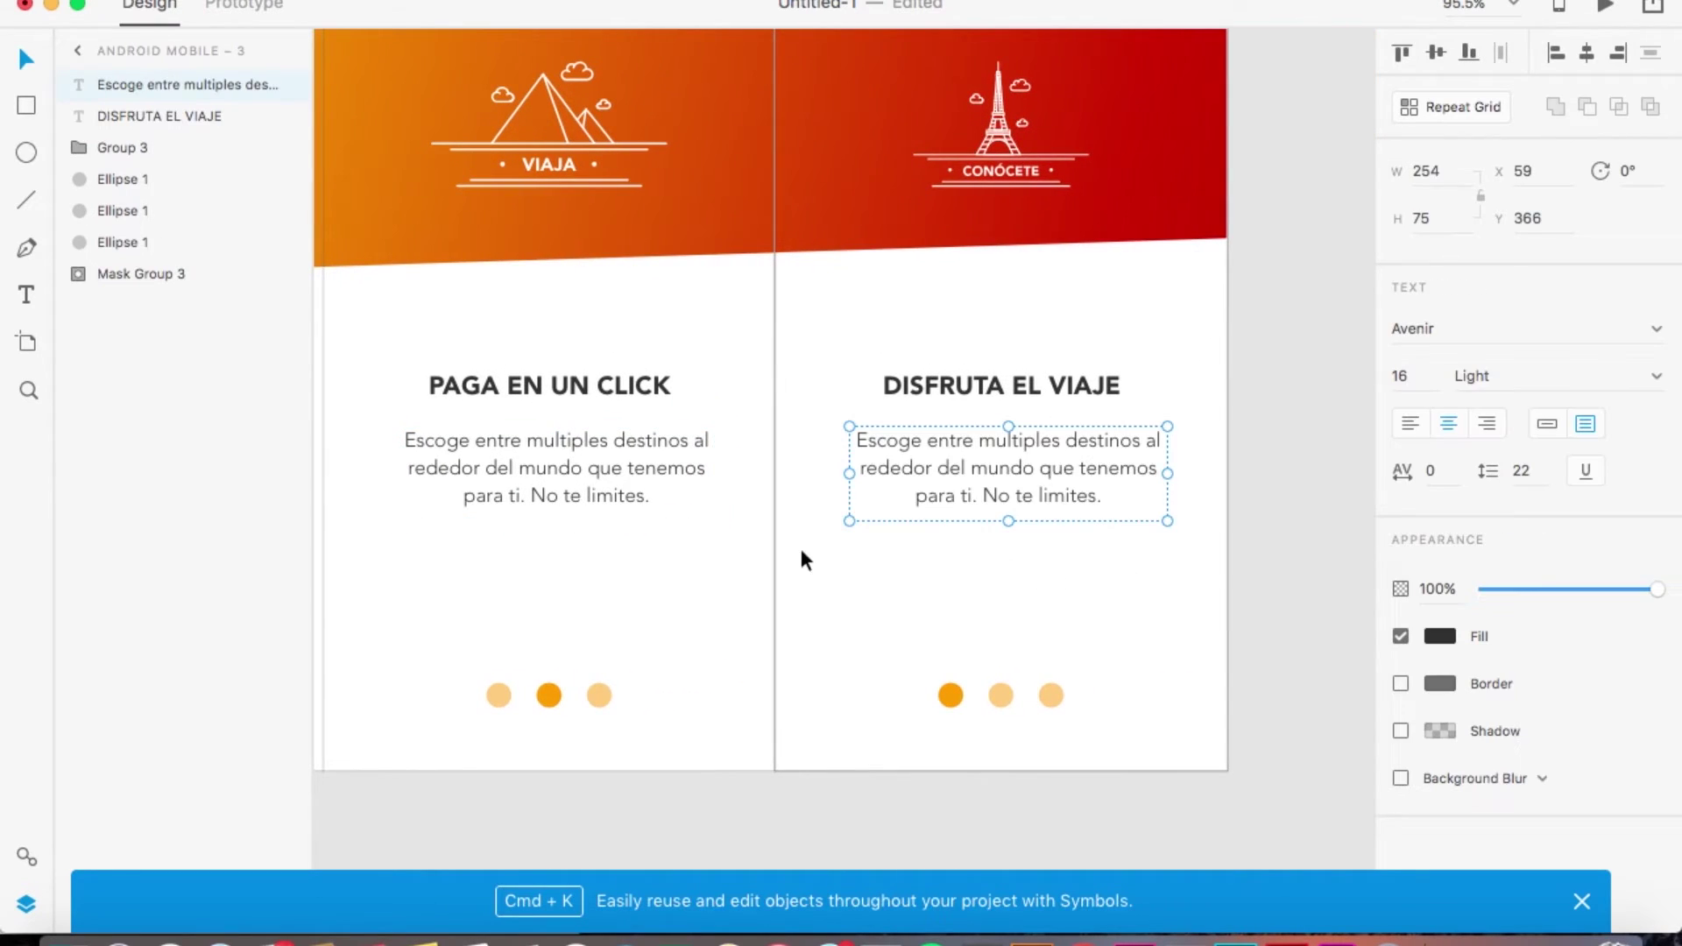
Replace the description on Android Mobile – 2 with the "Paga de manera automatizada" paragraph from Notes and extend its box downward to fit the text
scroll(770, 490, left, 4)
click(739, 424)
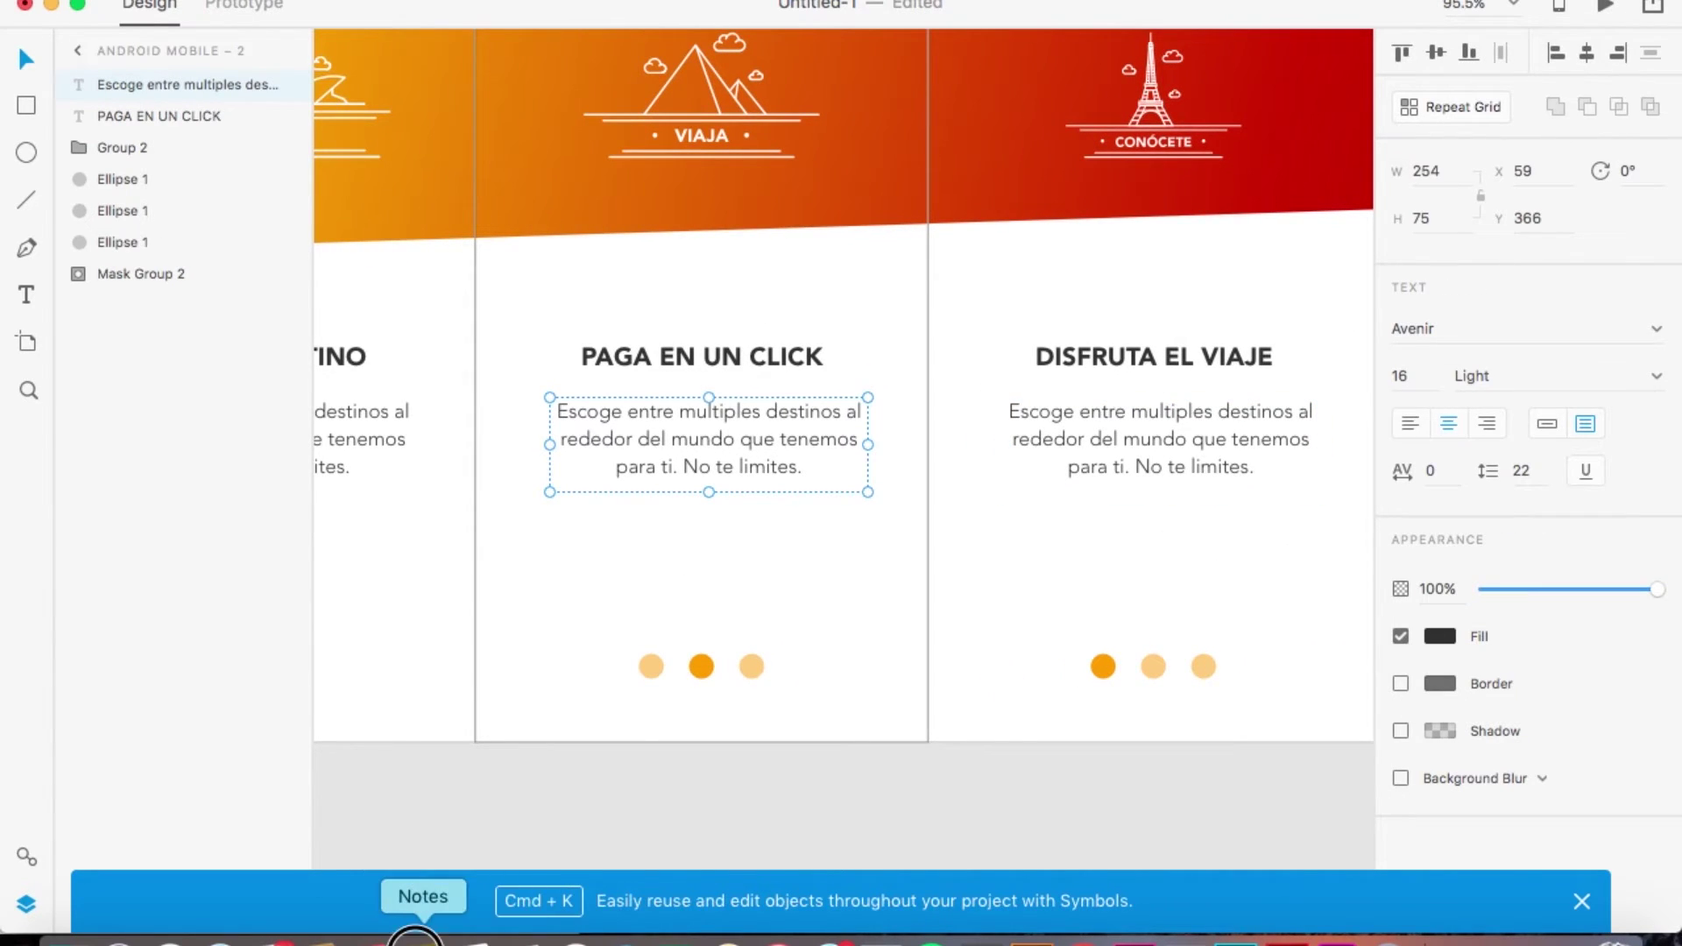
click(423, 937)
drag(319, 261, 221, 182)
key(super+c)
click(711, 466)
double_click(712, 459)
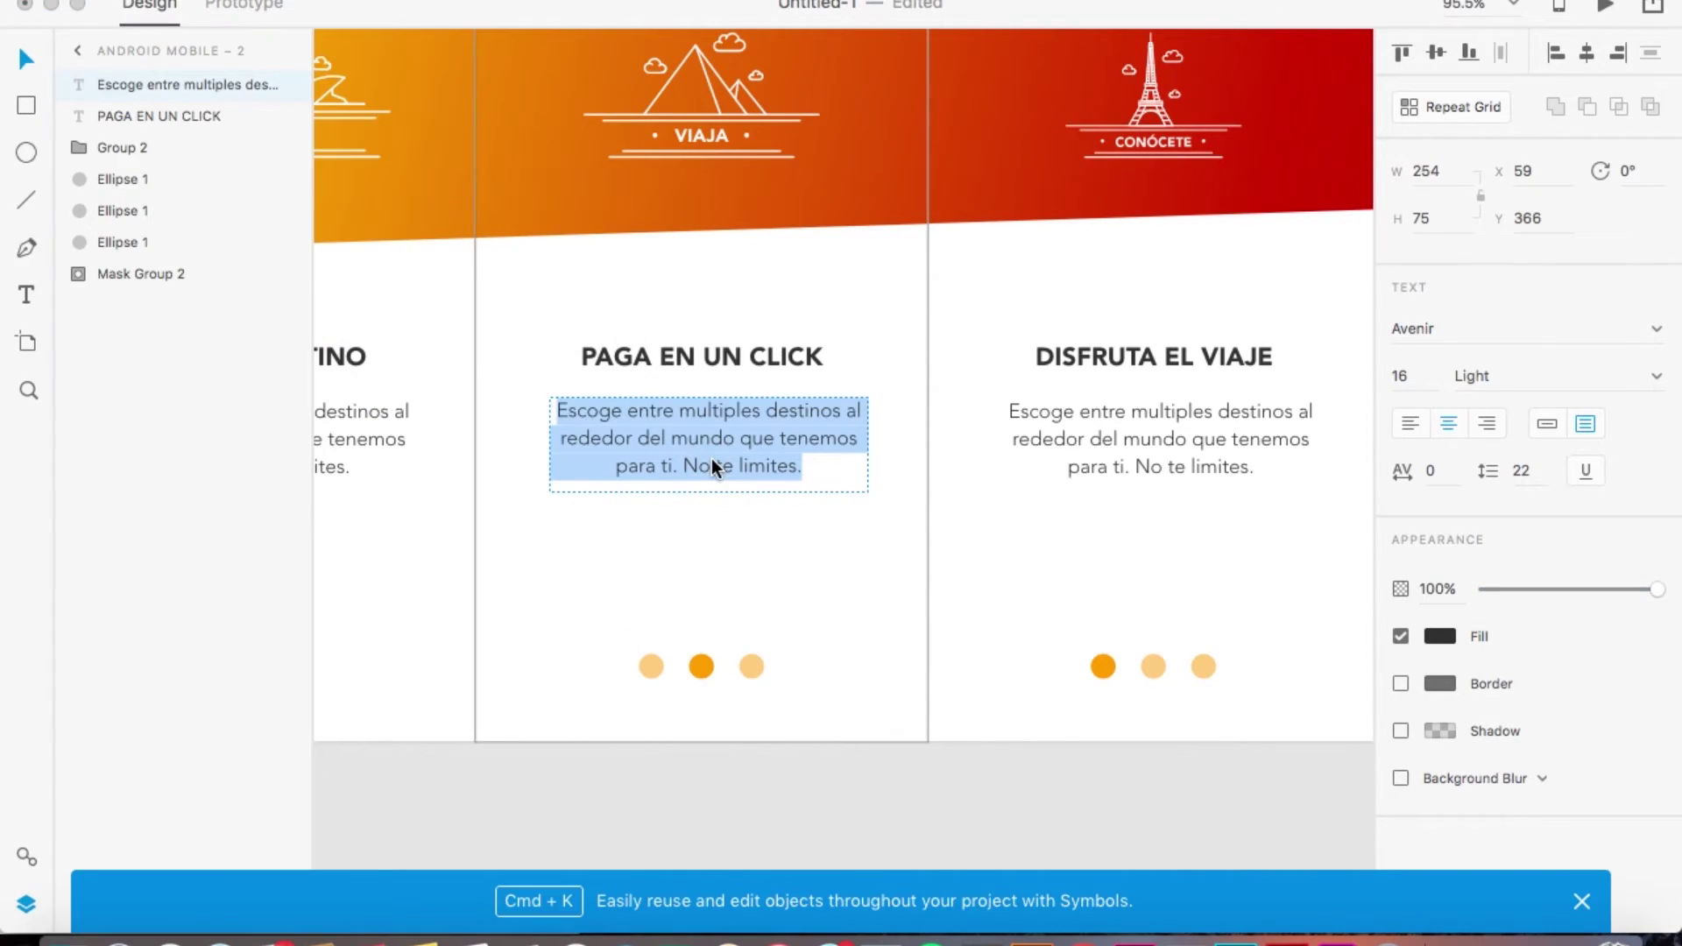
key(super+v)
key(Escape)
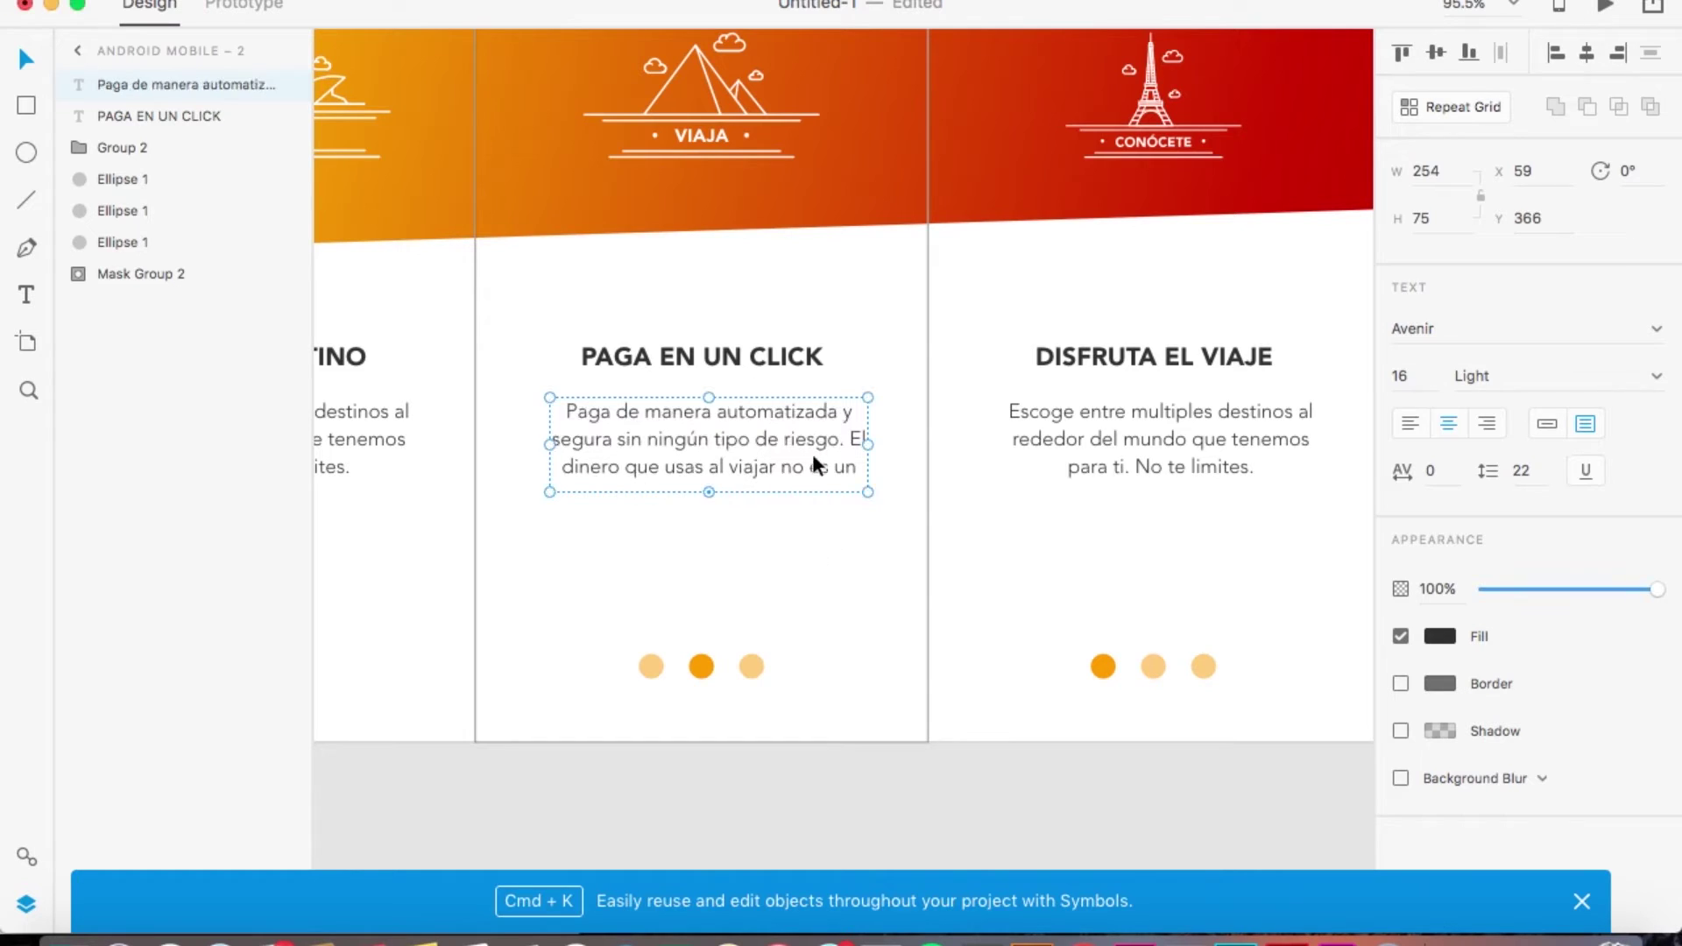
drag(713, 493, 713, 499)
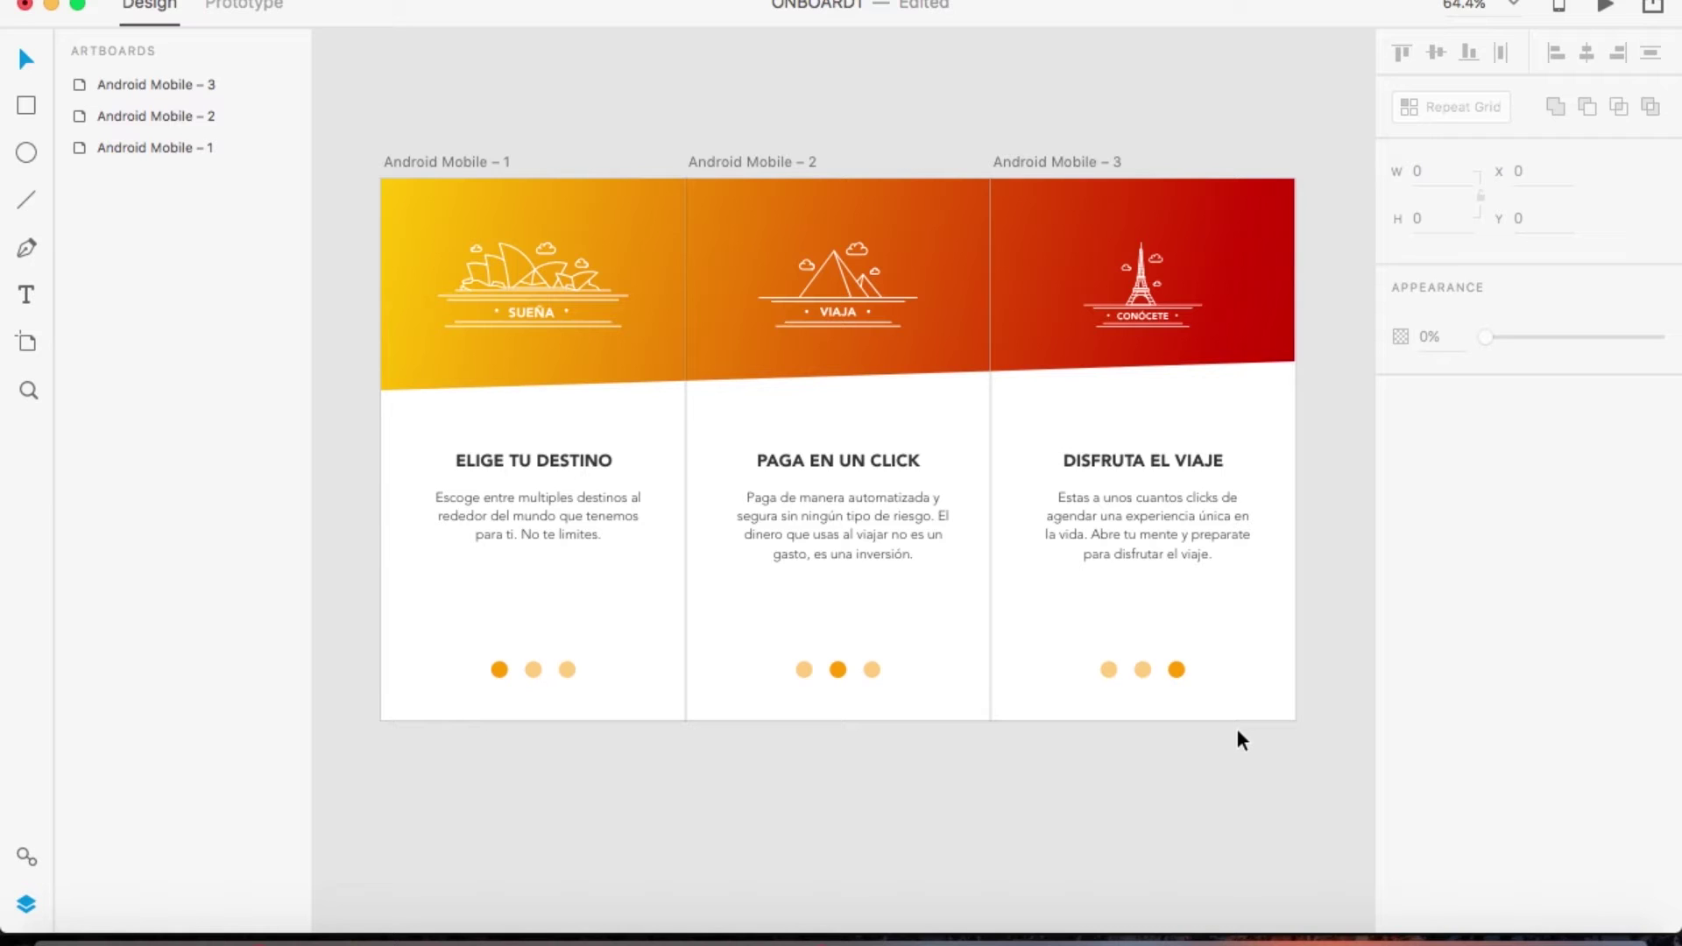
In Prototype mode, link the second page dot on Android Mobile – 1 to the Android Mobile – 2 artboard
click(247, 11)
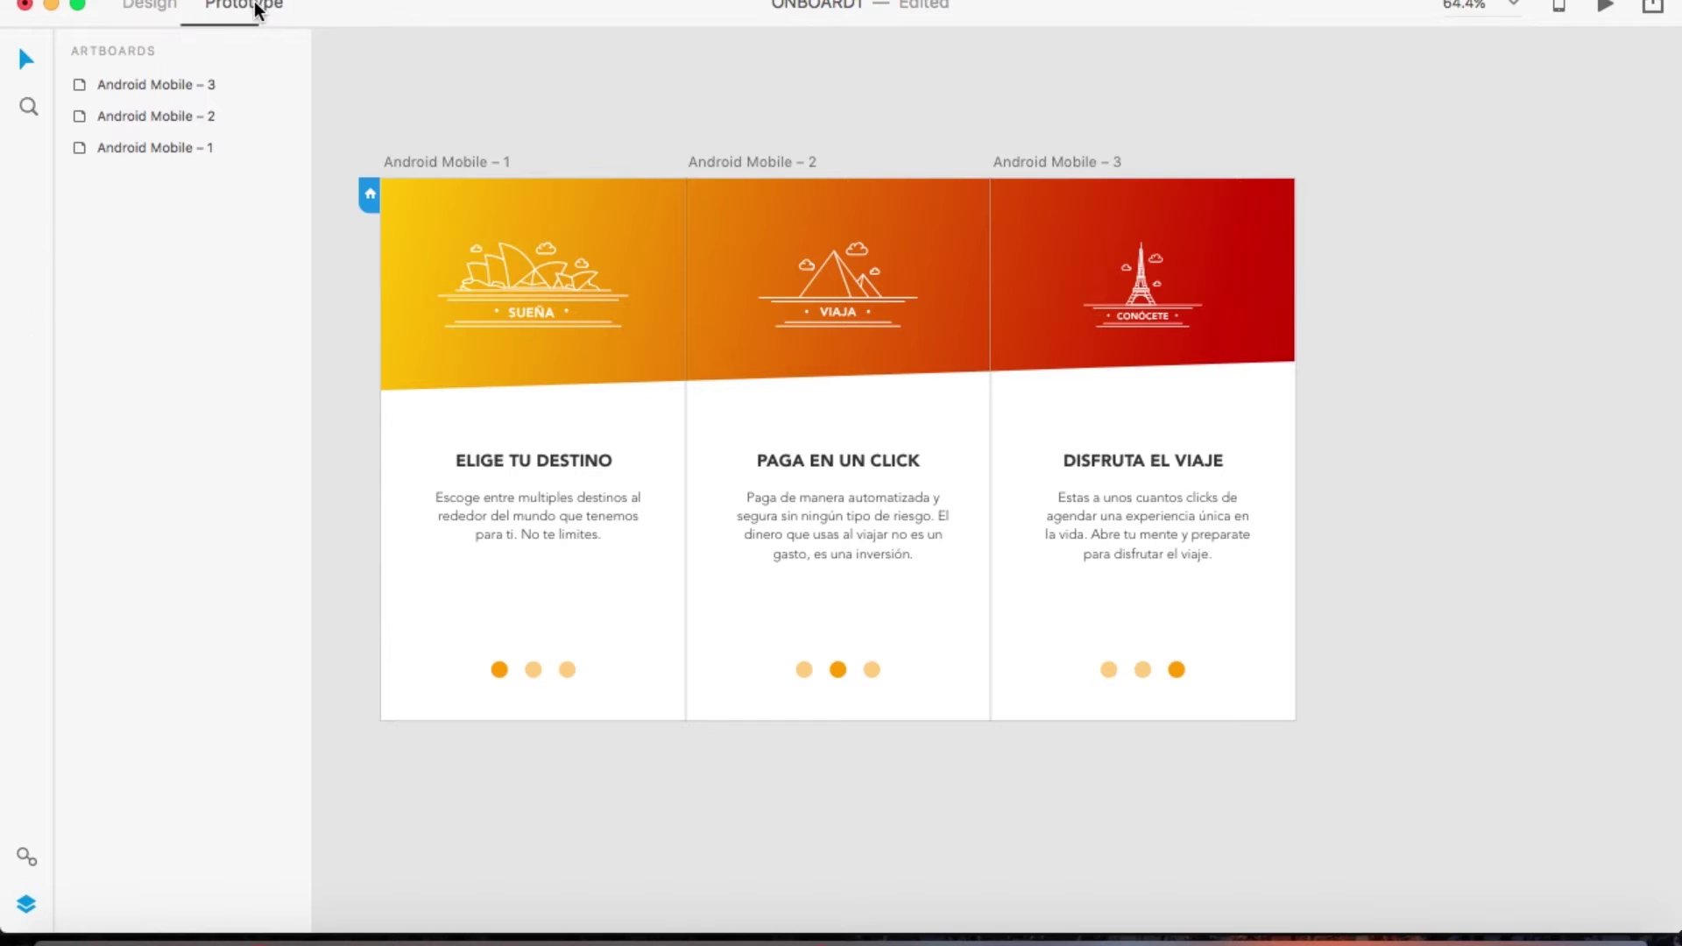
scroll(510, 680, up, 5)
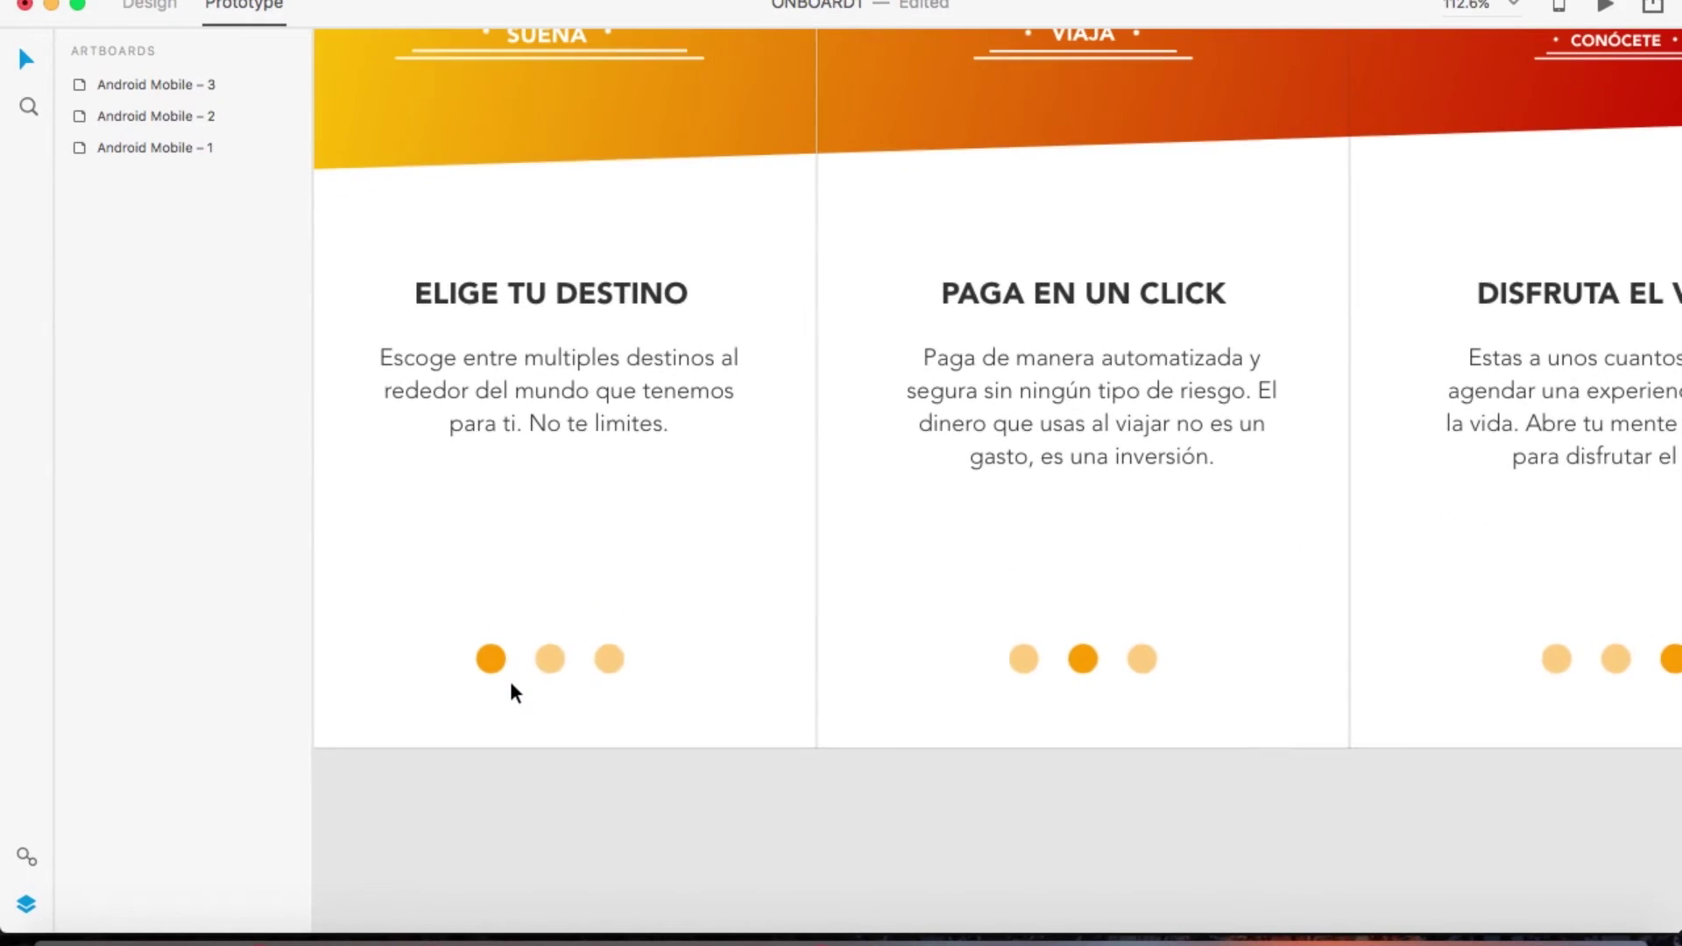
scroll(509, 680, up, 3)
click(565, 653)
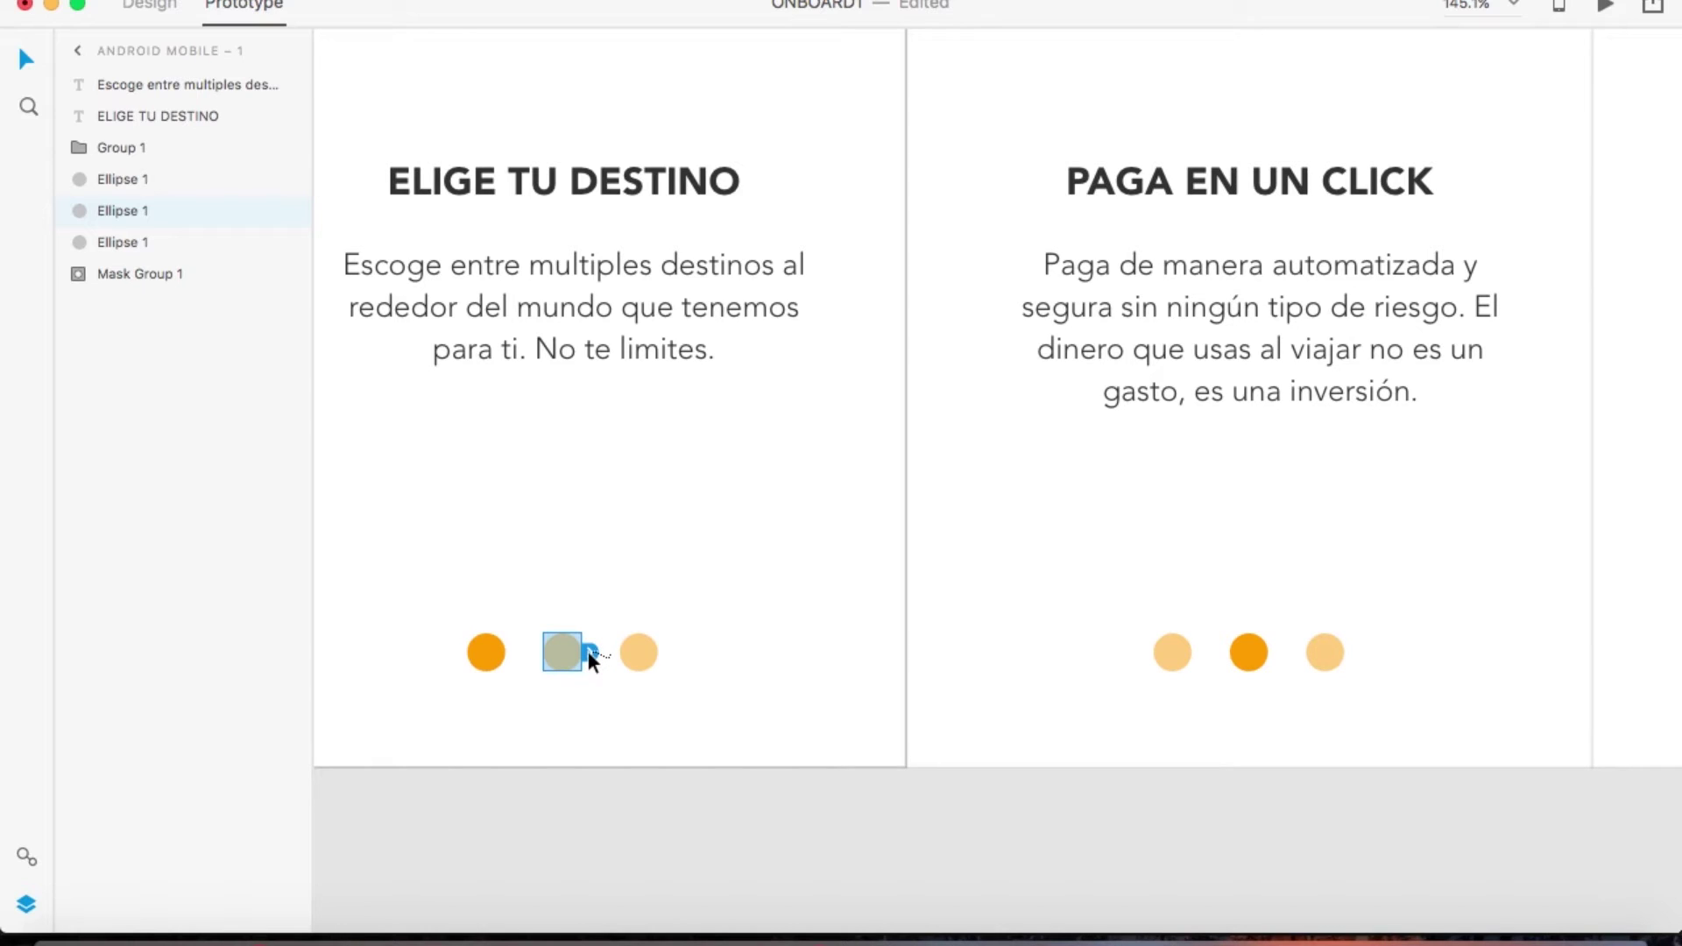
drag(587, 650, 1094, 517)
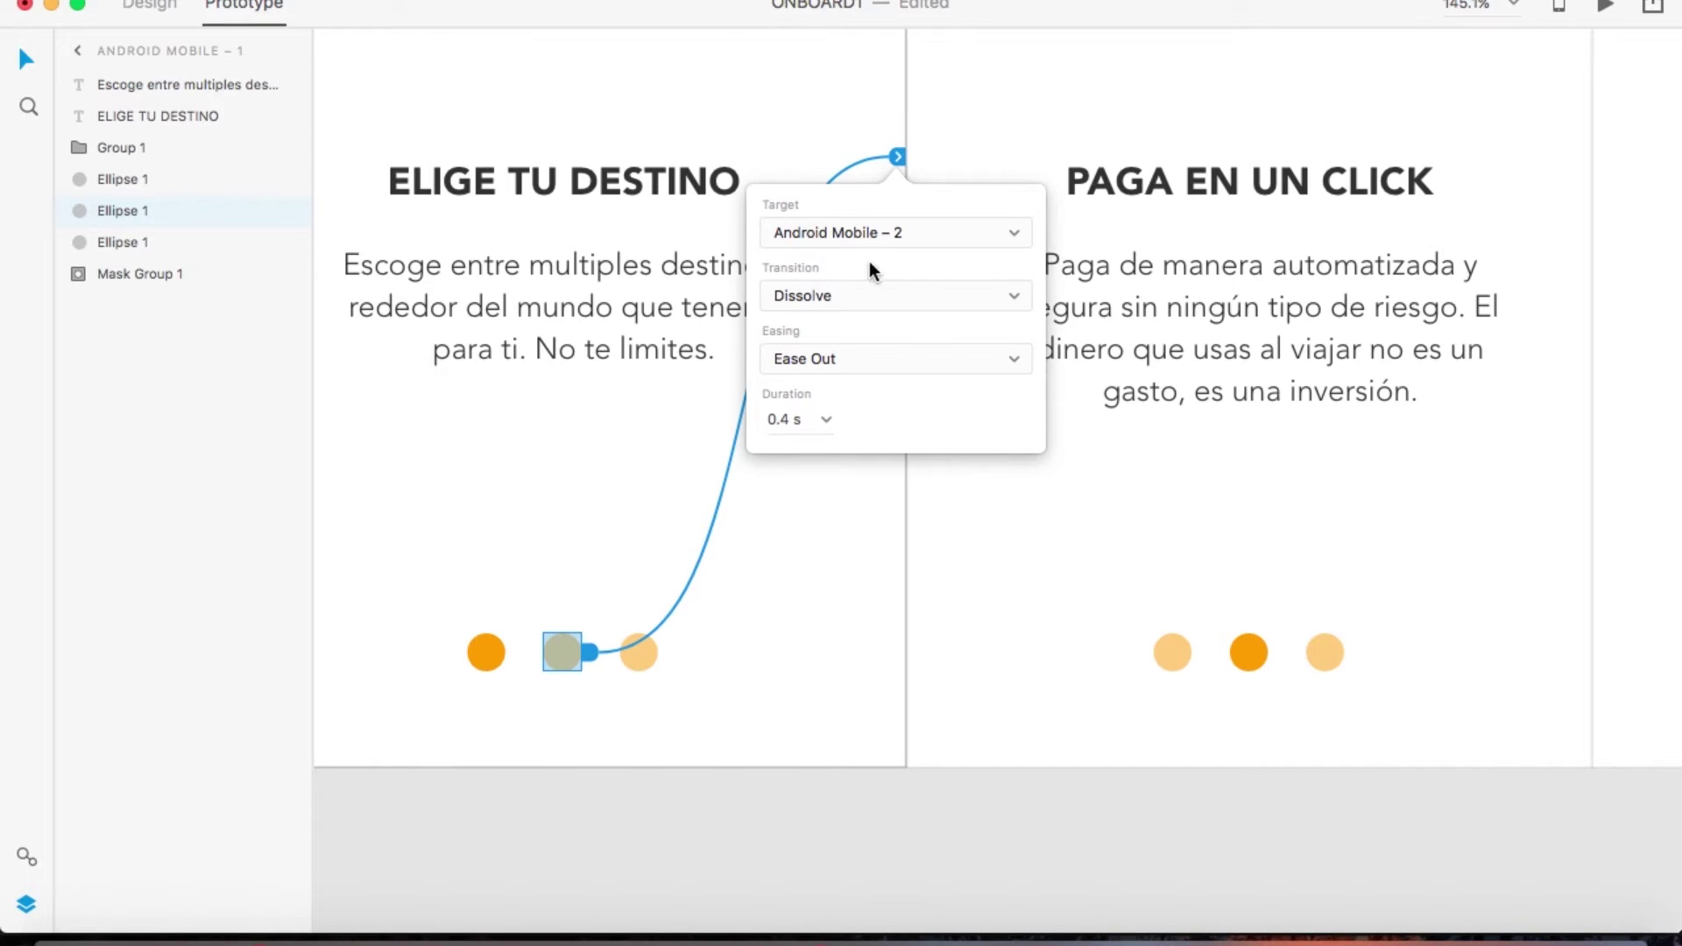
Review the target, transition and easing choices of the second dot's link, picking Android Mobile – 2, Dissolve and Ease Out
click(891, 233)
click(891, 233)
click(931, 301)
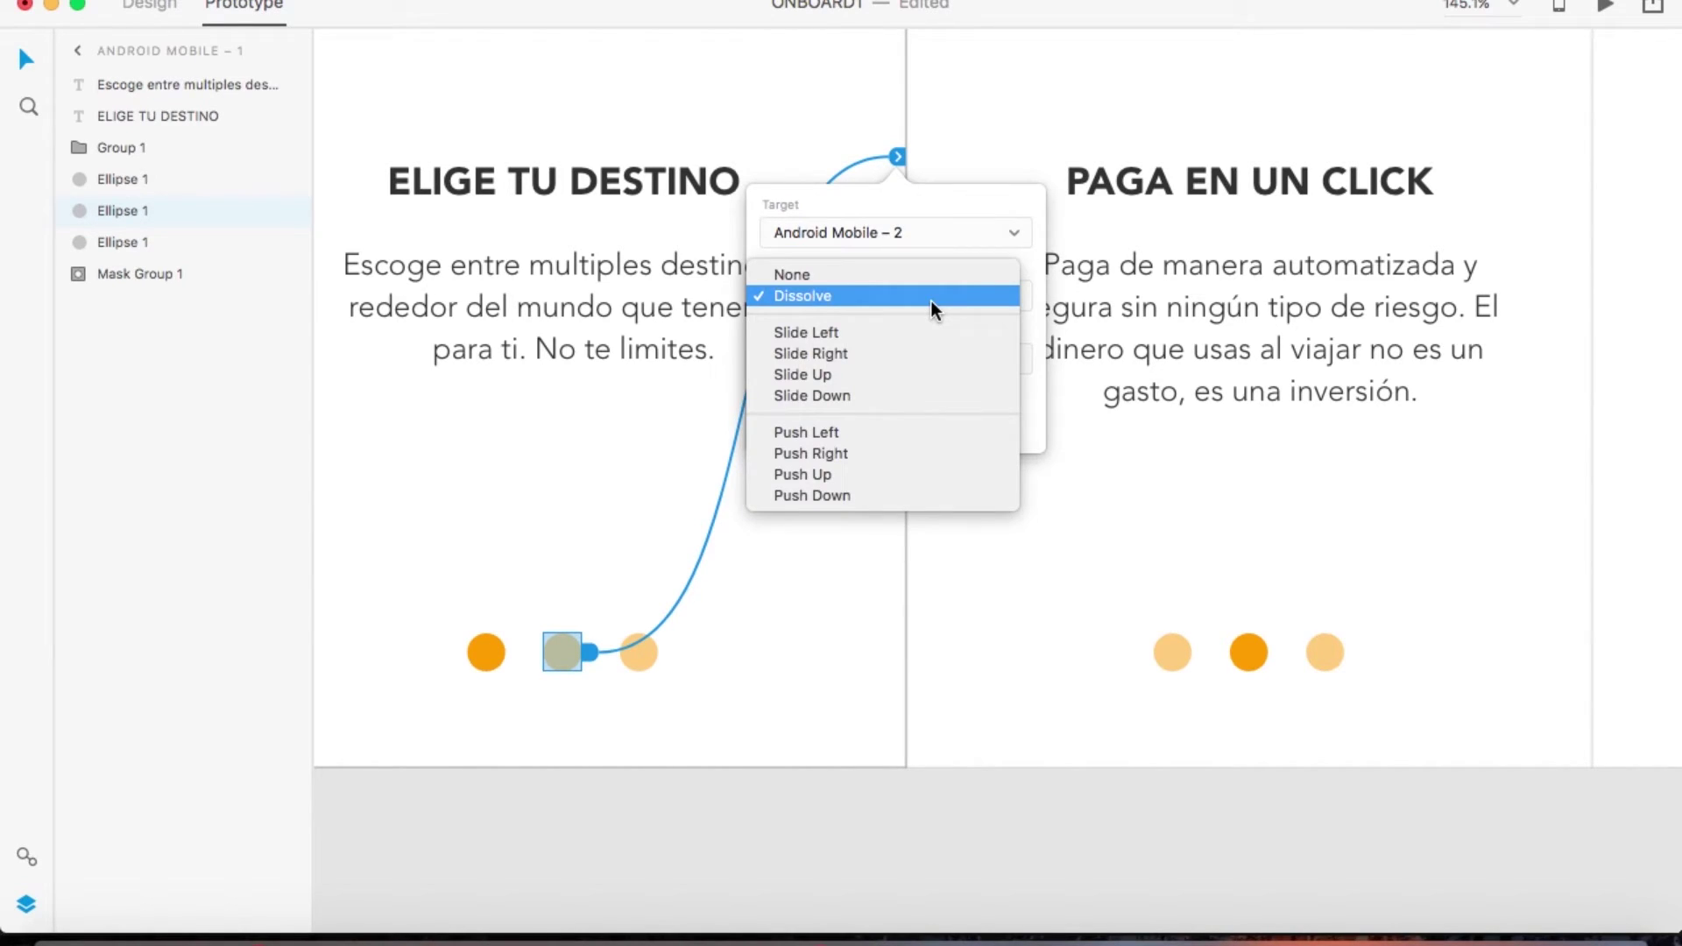
click(930, 301)
click(891, 354)
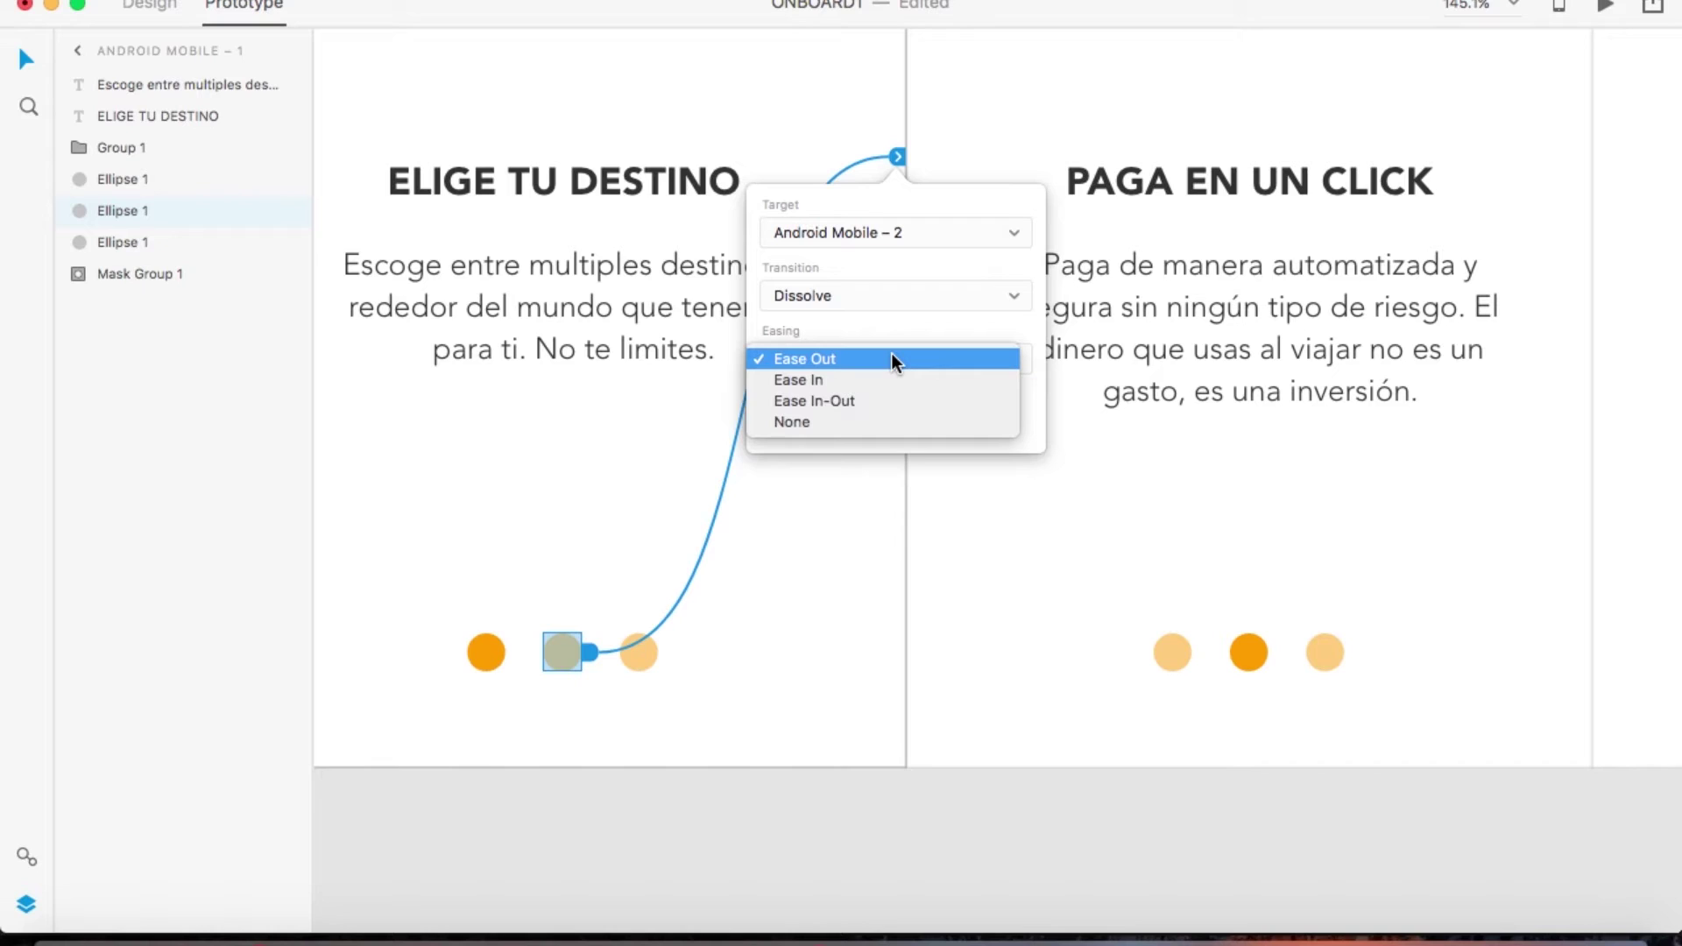
click(891, 358)
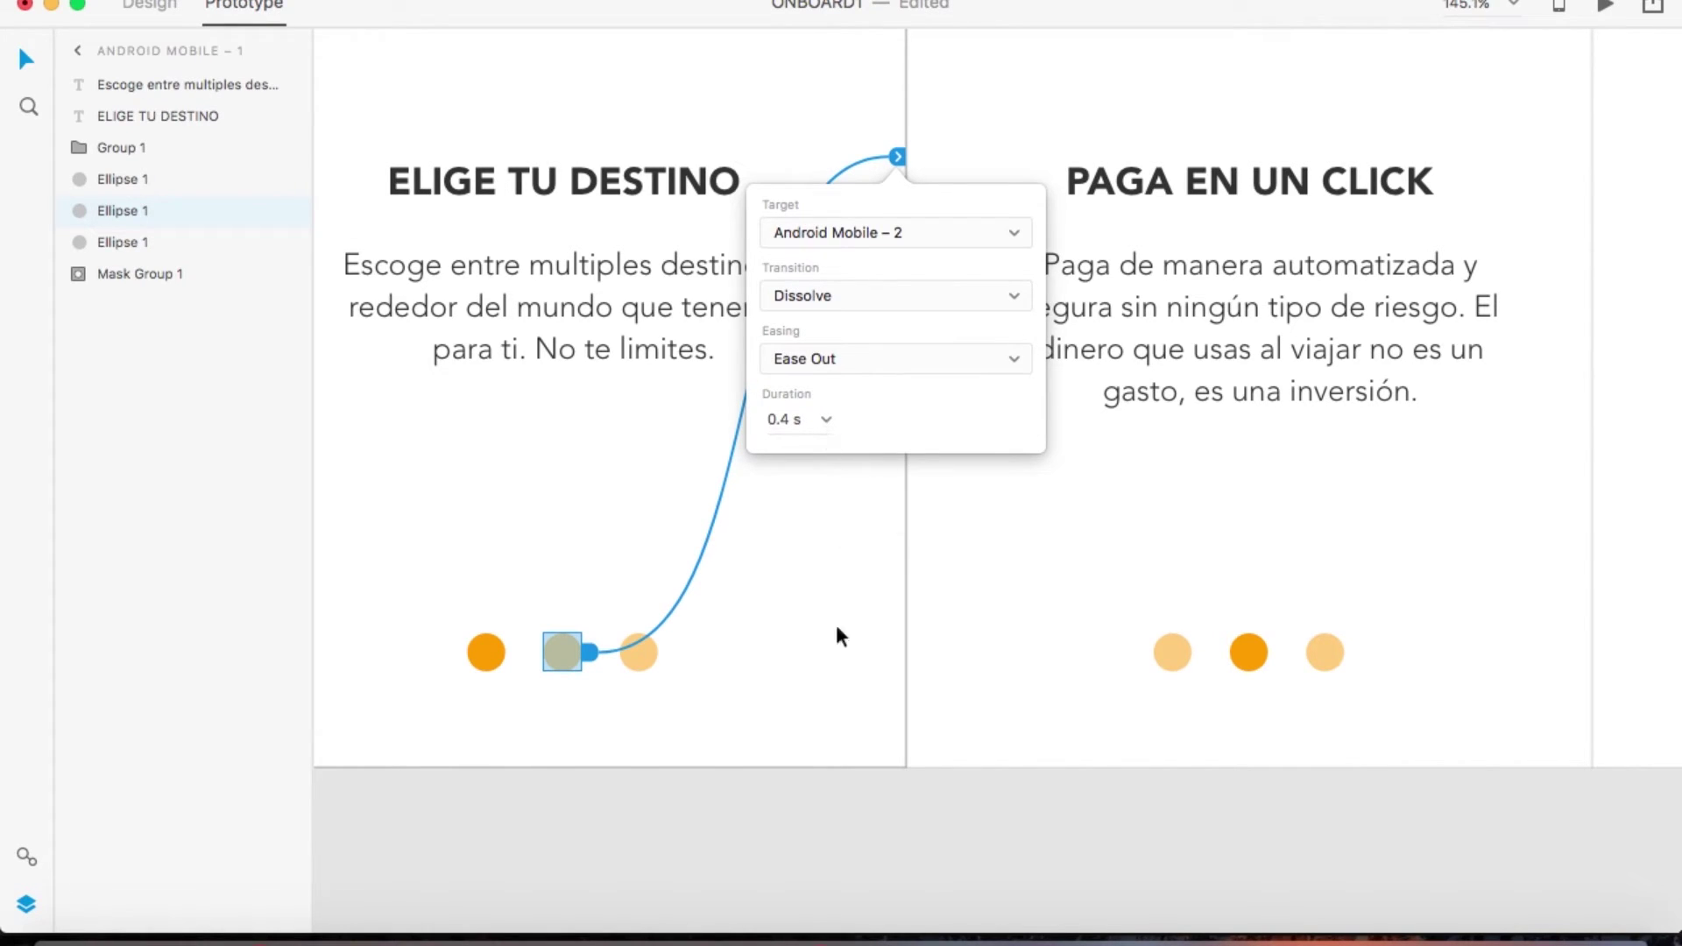
Link the third page dot on Android Mobile – 1 to the Android Mobile – 3 artboard
click(647, 659)
scroll(646, 659, down, 3)
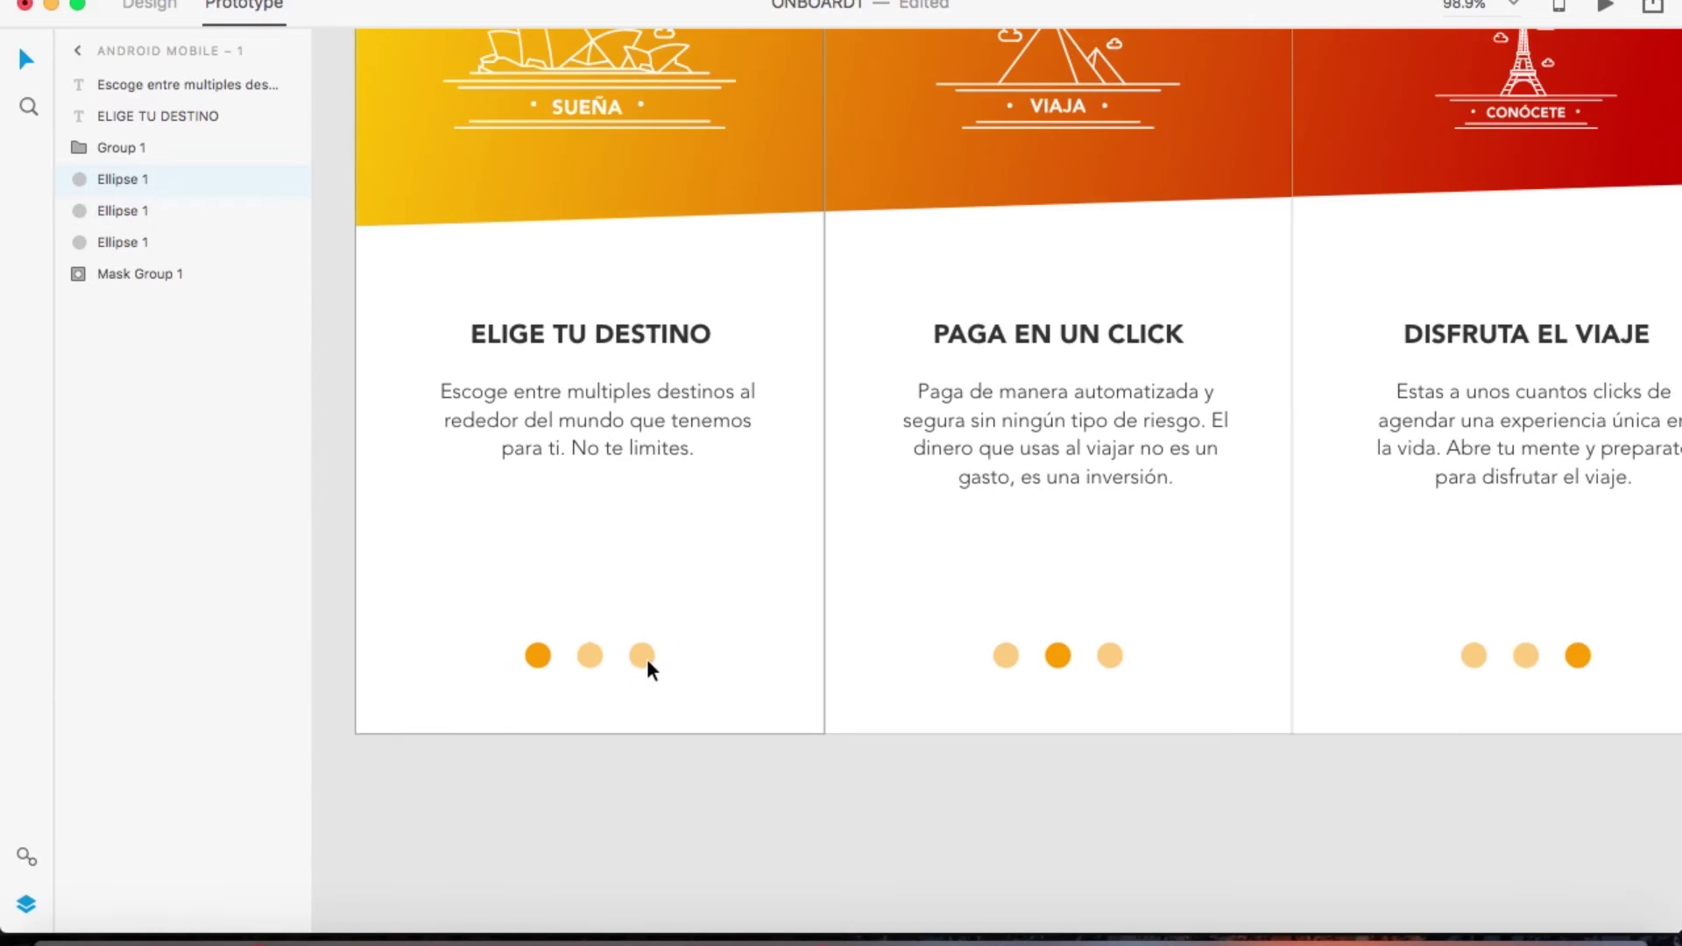
scroll(690, 679, up, 2)
drag(607, 753, 1358, 679)
On Android Mobile – 2, link the first page dot to Android Mobile – 1 and the third dot to Android Mobile – 3
click(946, 753)
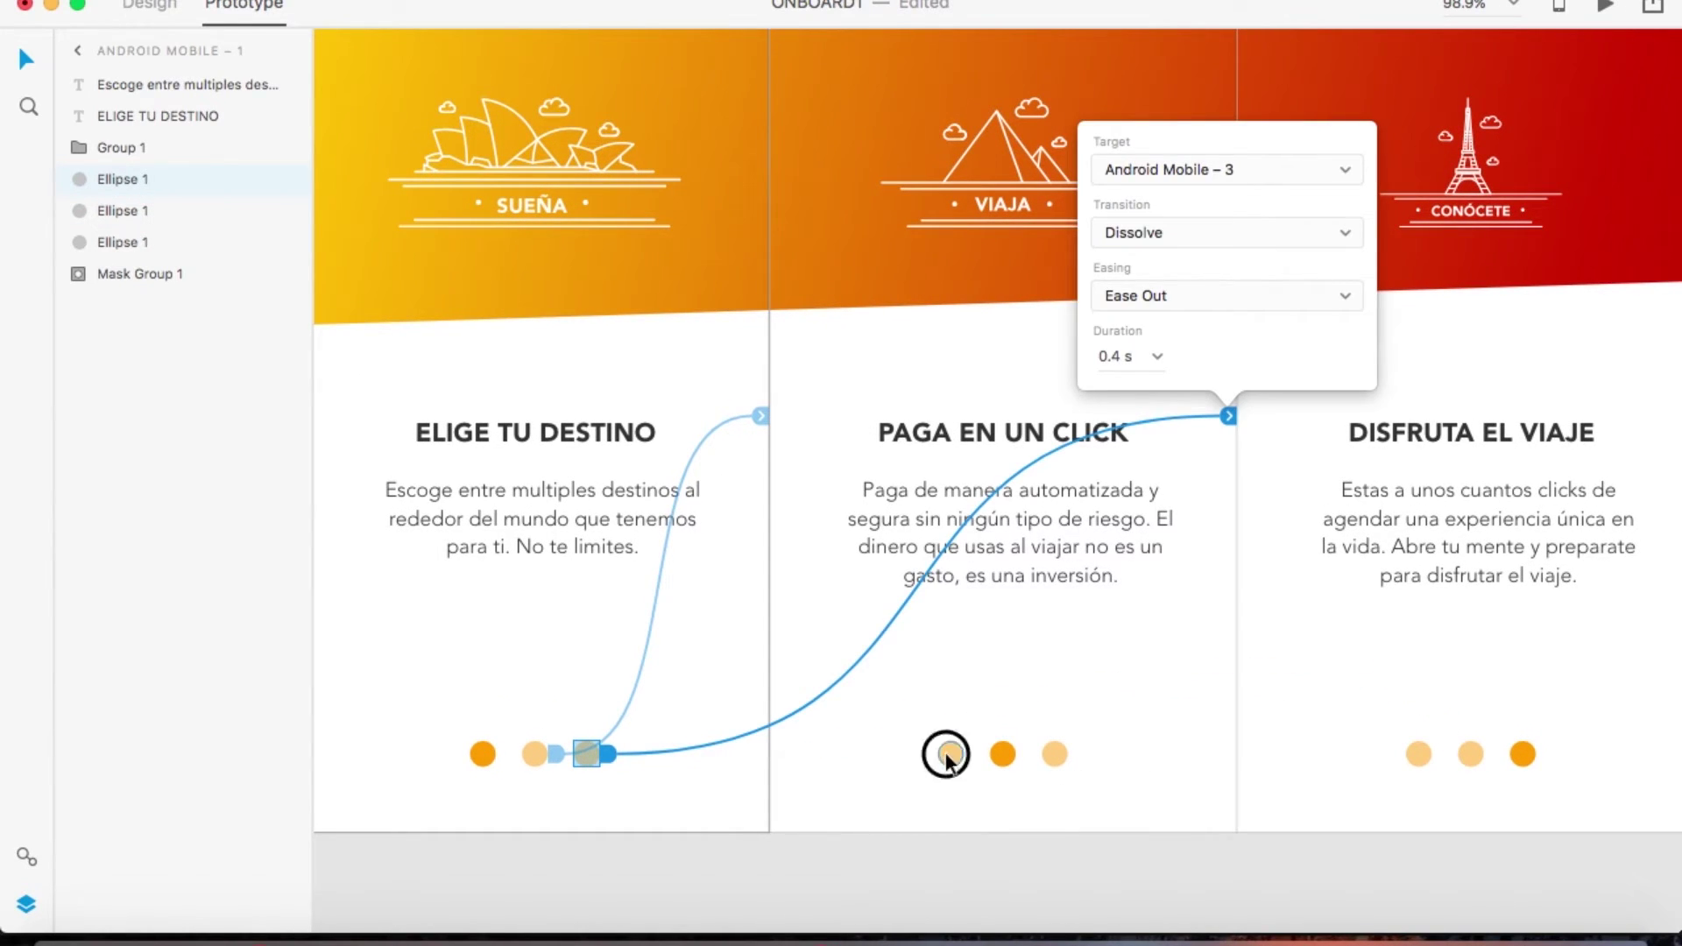
drag(969, 754, 671, 571)
click(1060, 757)
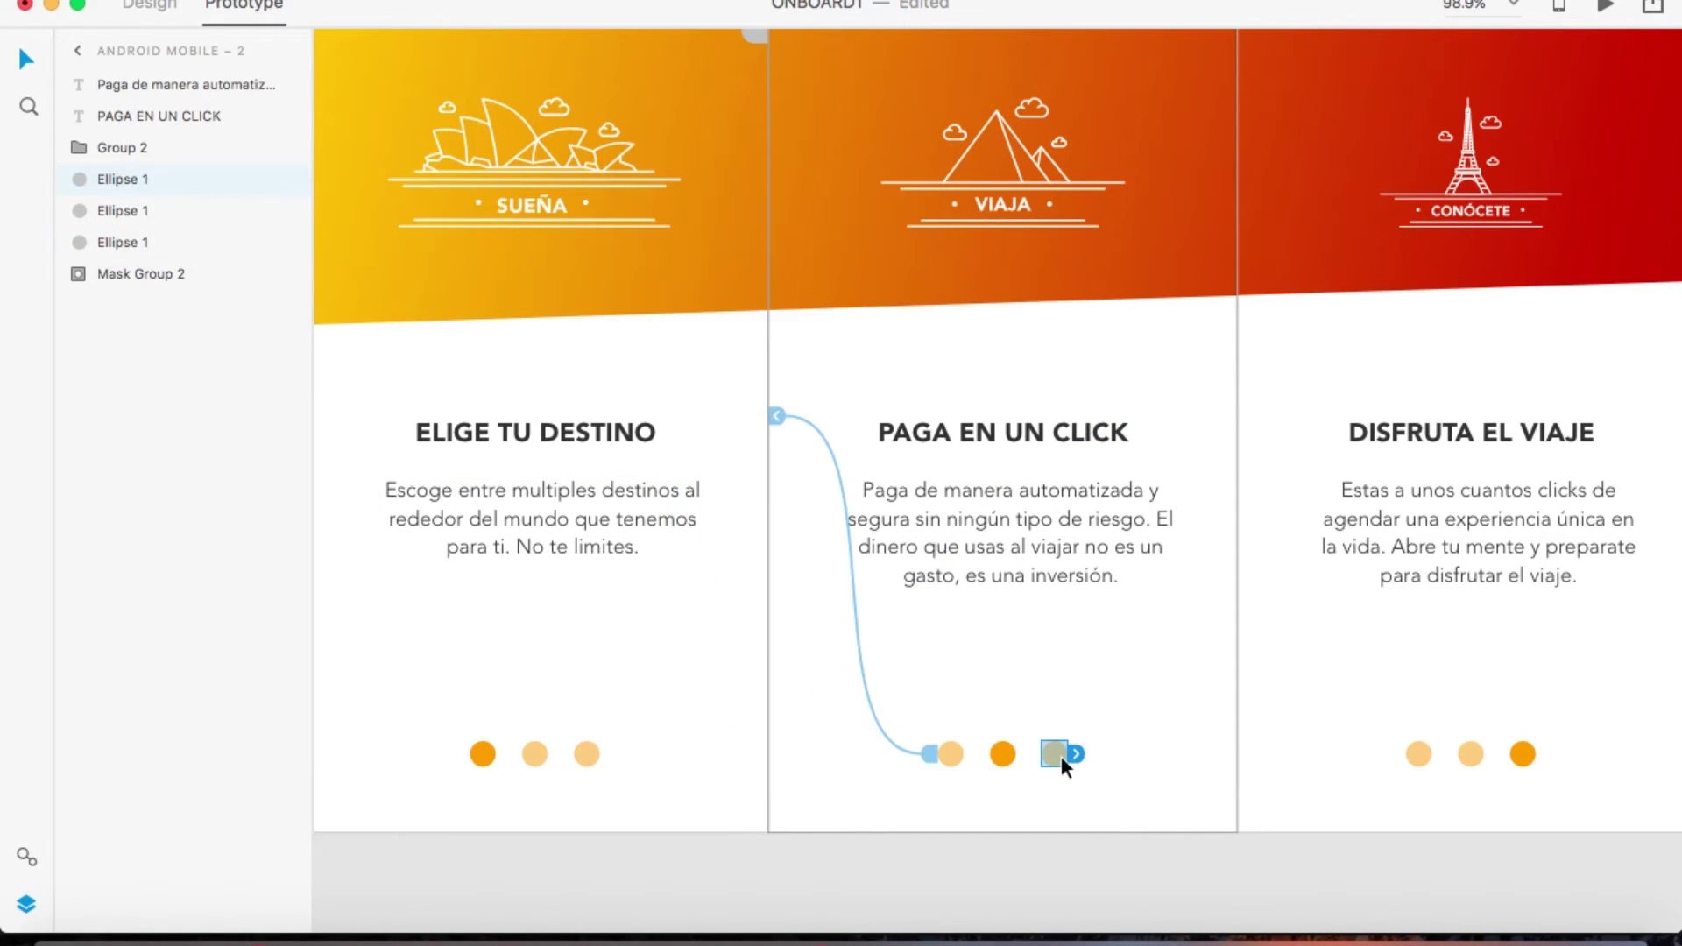
drag(1080, 749, 1311, 608)
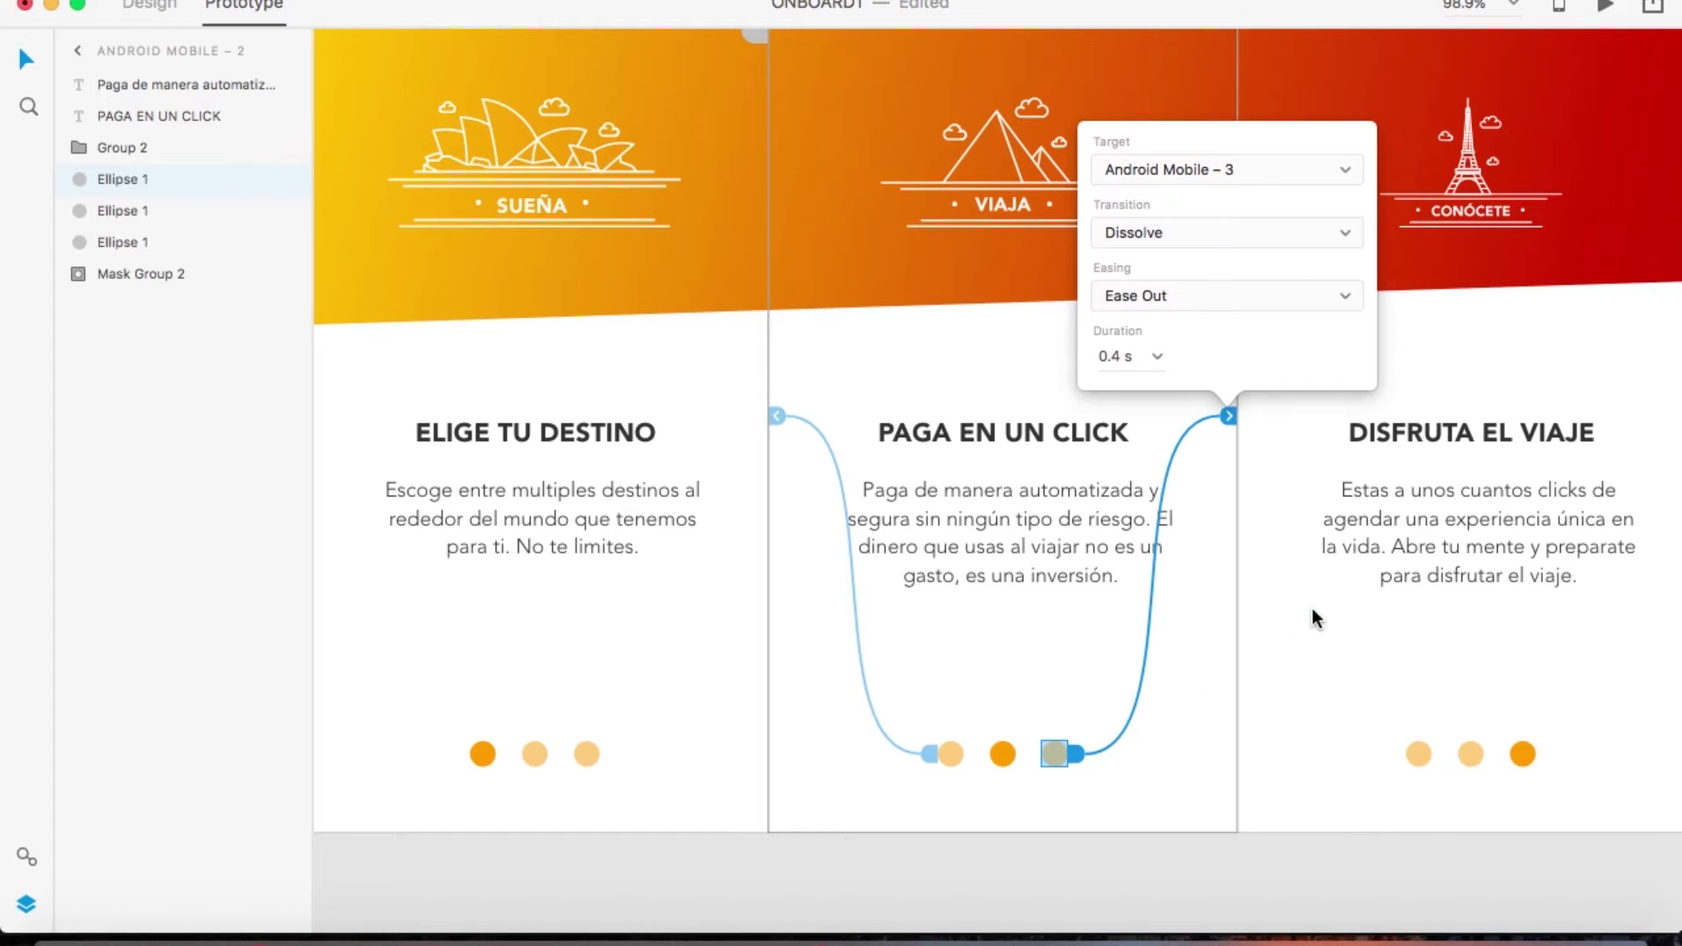
On Android Mobile – 3, link the first page dot to Android Mobile – 1 and the second dot to Android Mobile – 2
click(1412, 749)
drag(1436, 753, 682, 591)
click(1470, 753)
drag(1492, 754, 988, 328)
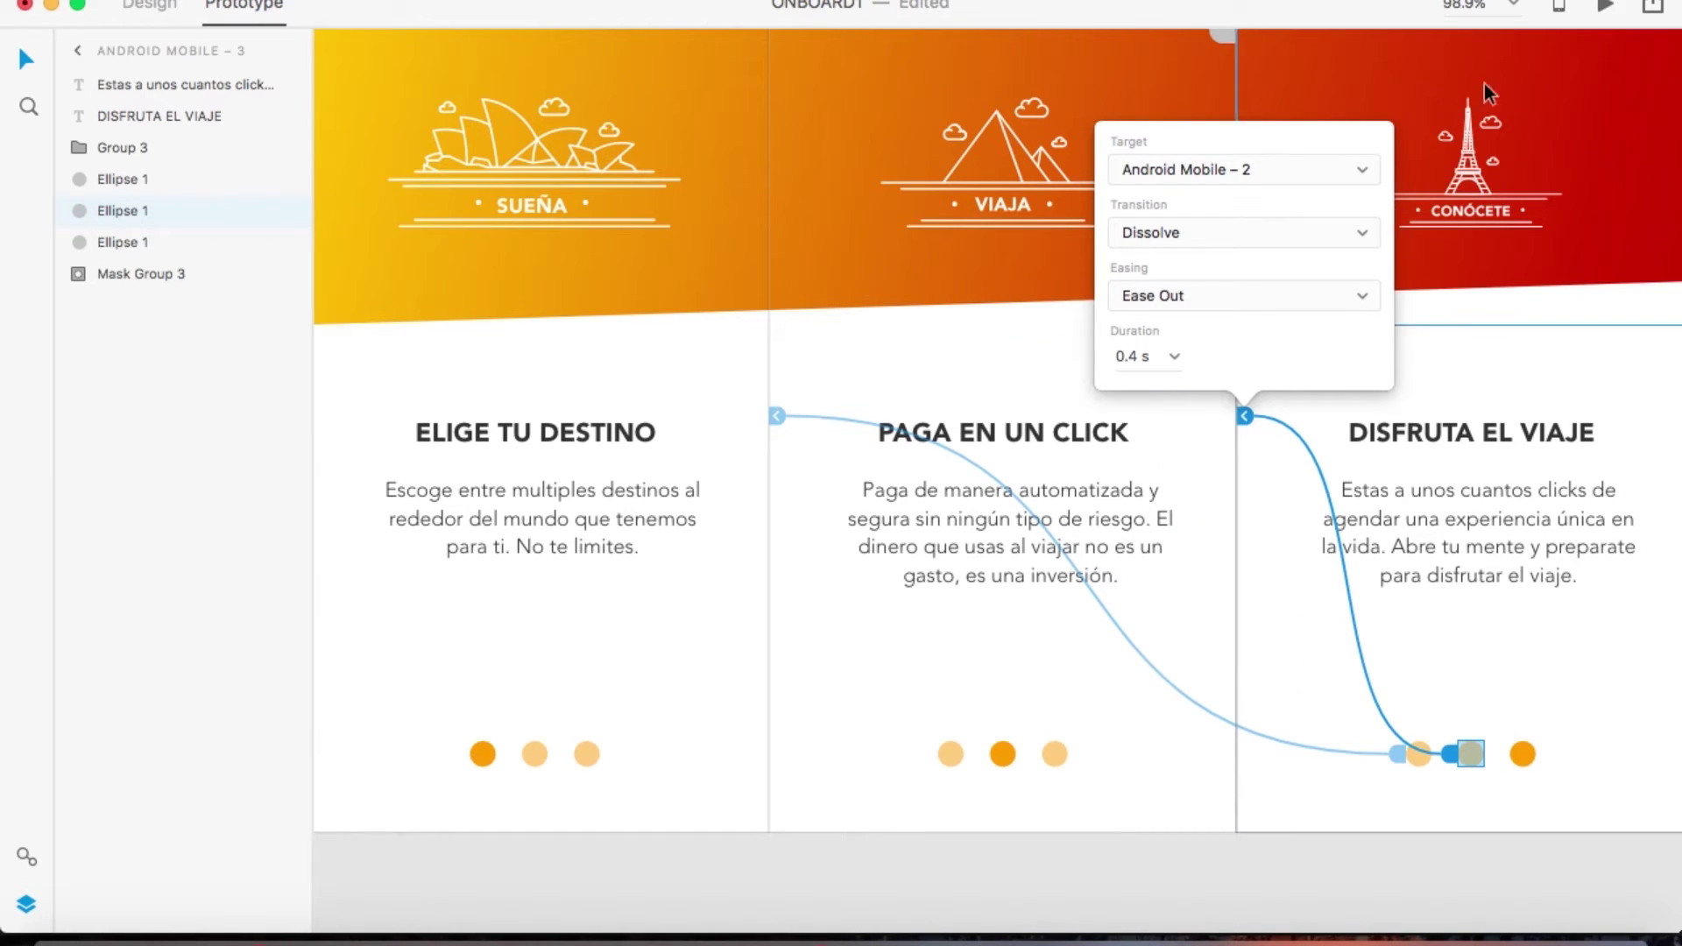